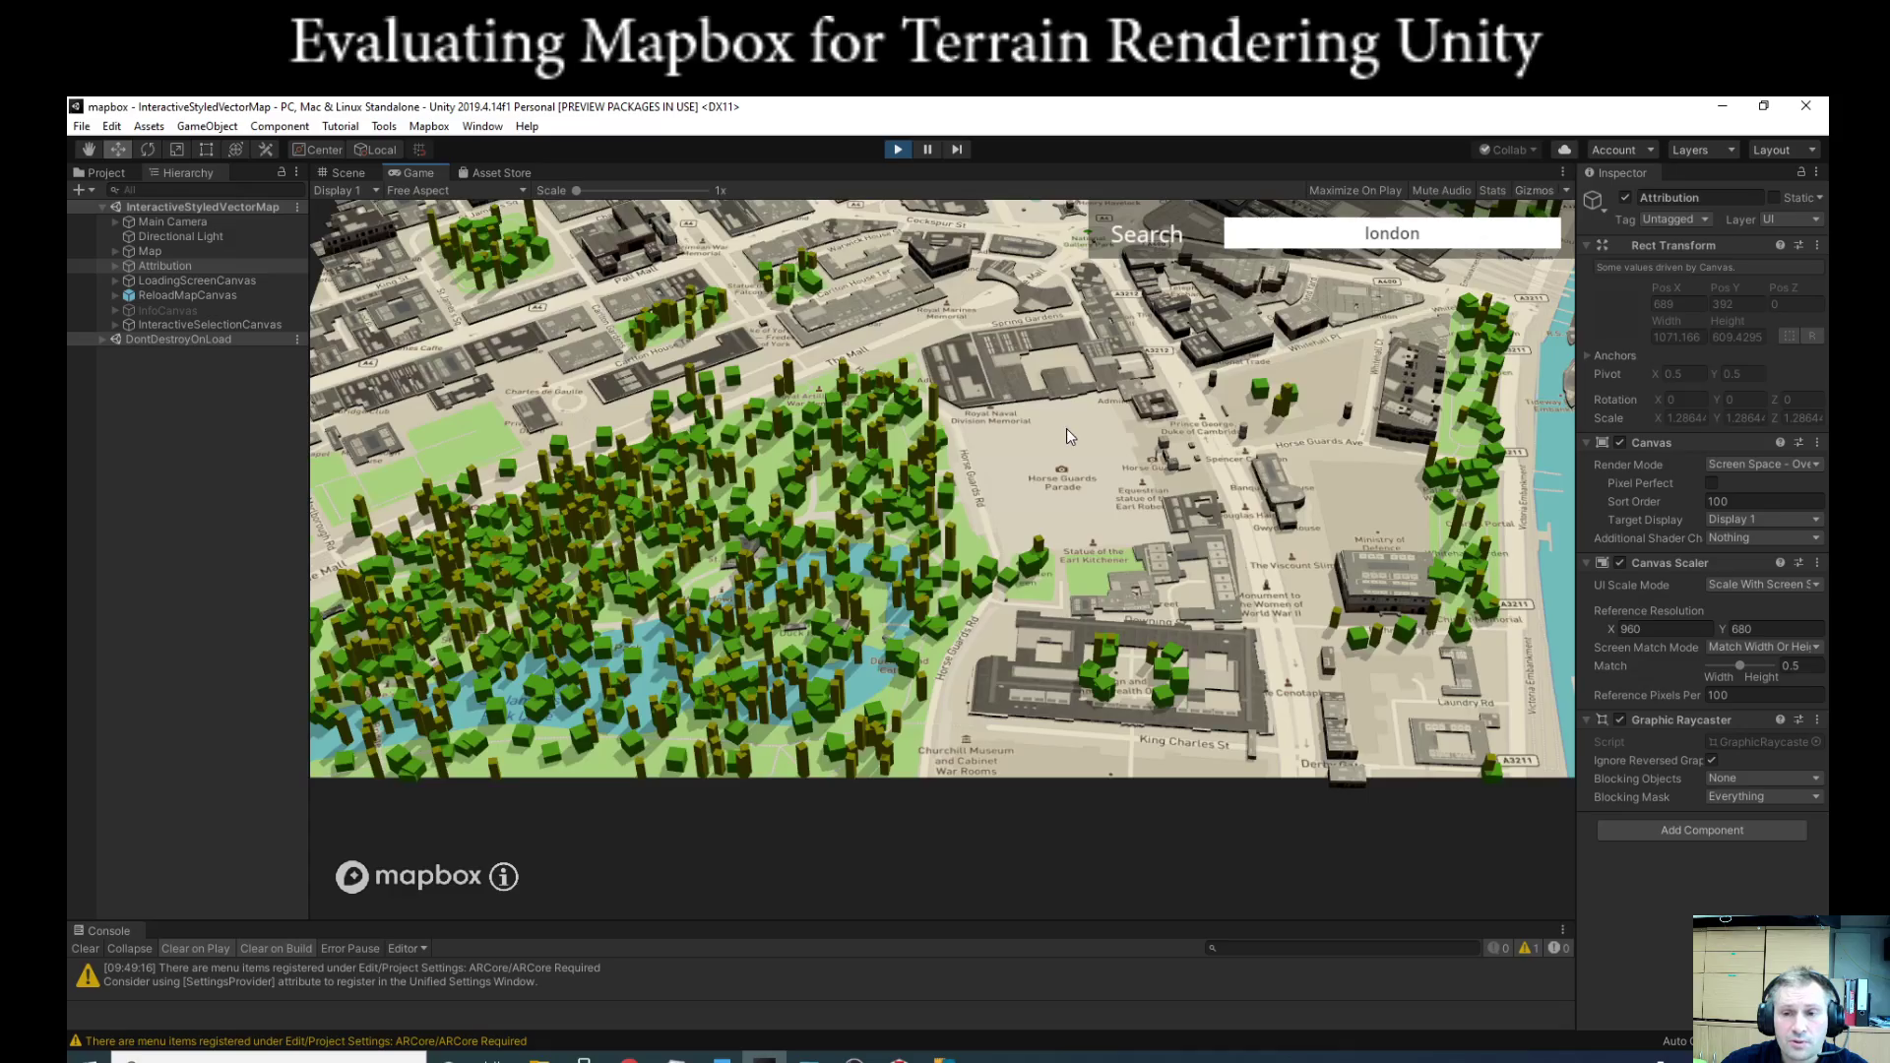
Step: Move the London map to Trafalgar Square and inspect the attributes of the gallery building on its north side
drag(1093, 425, 1053, 689)
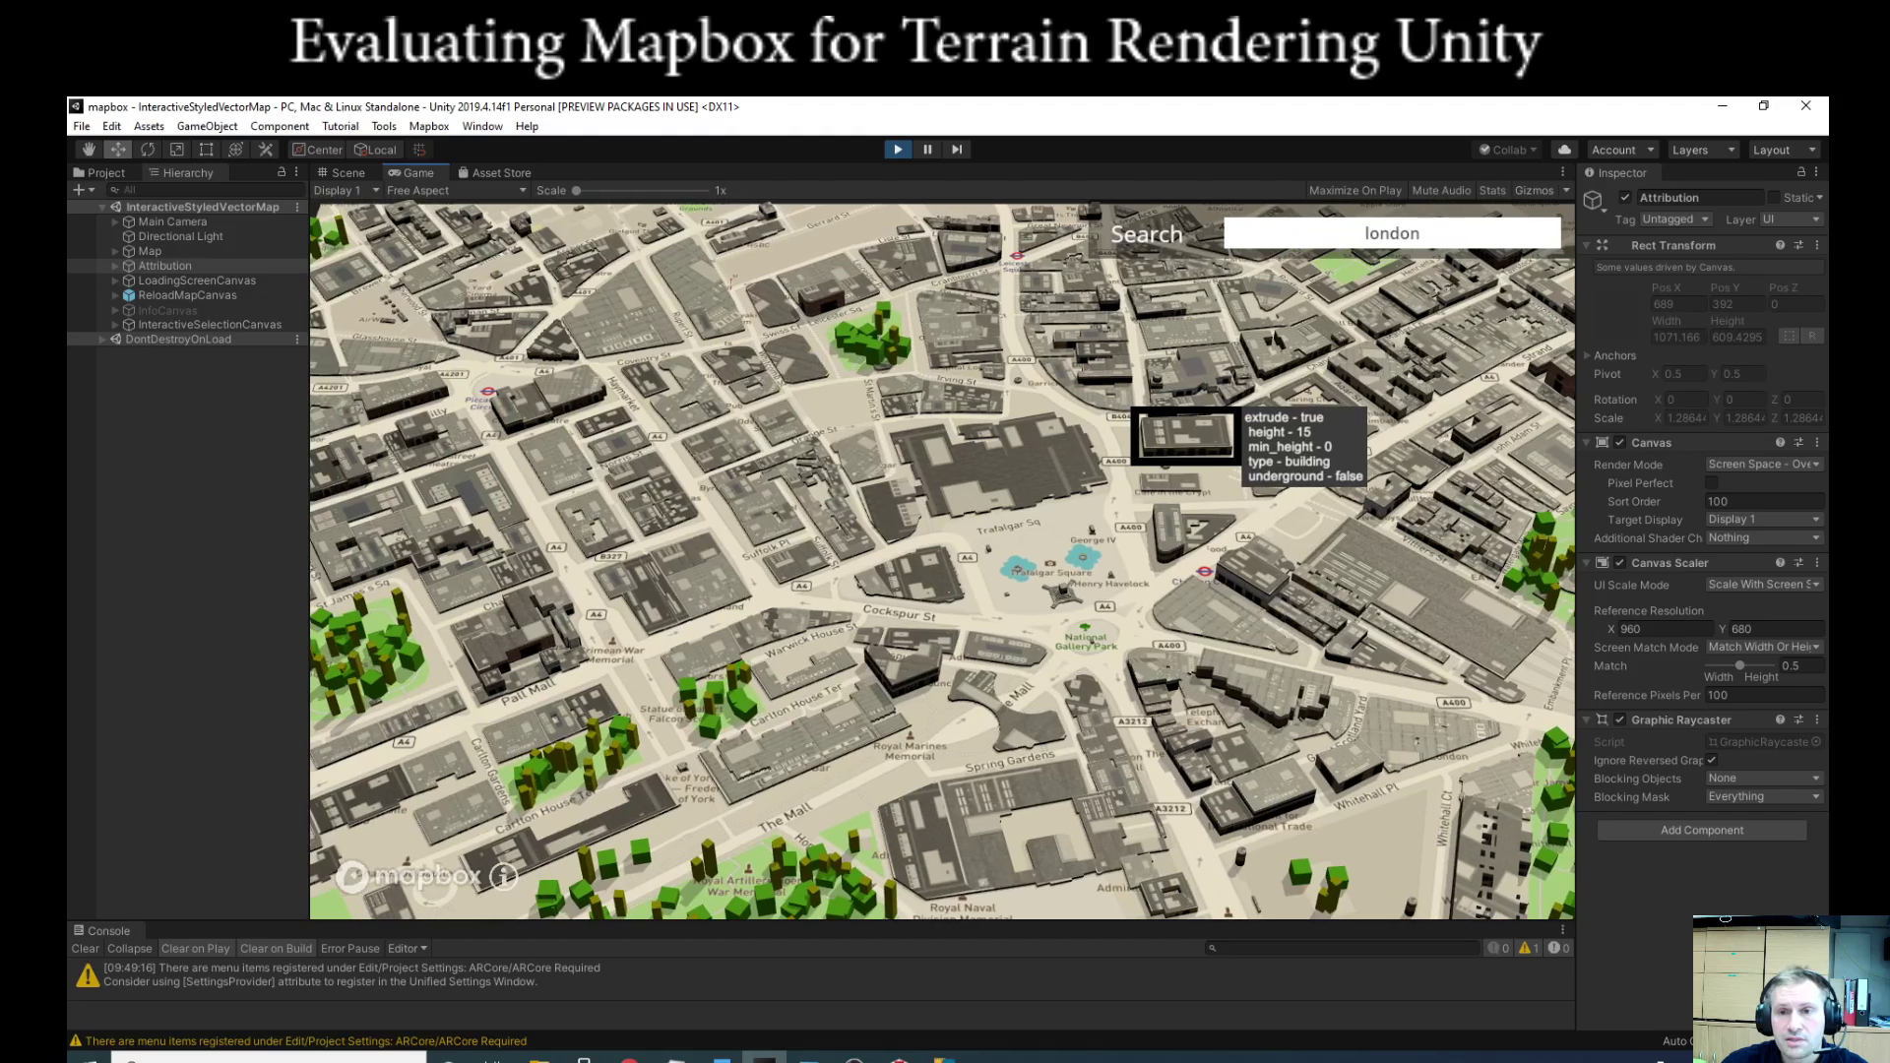
click(906, 498)
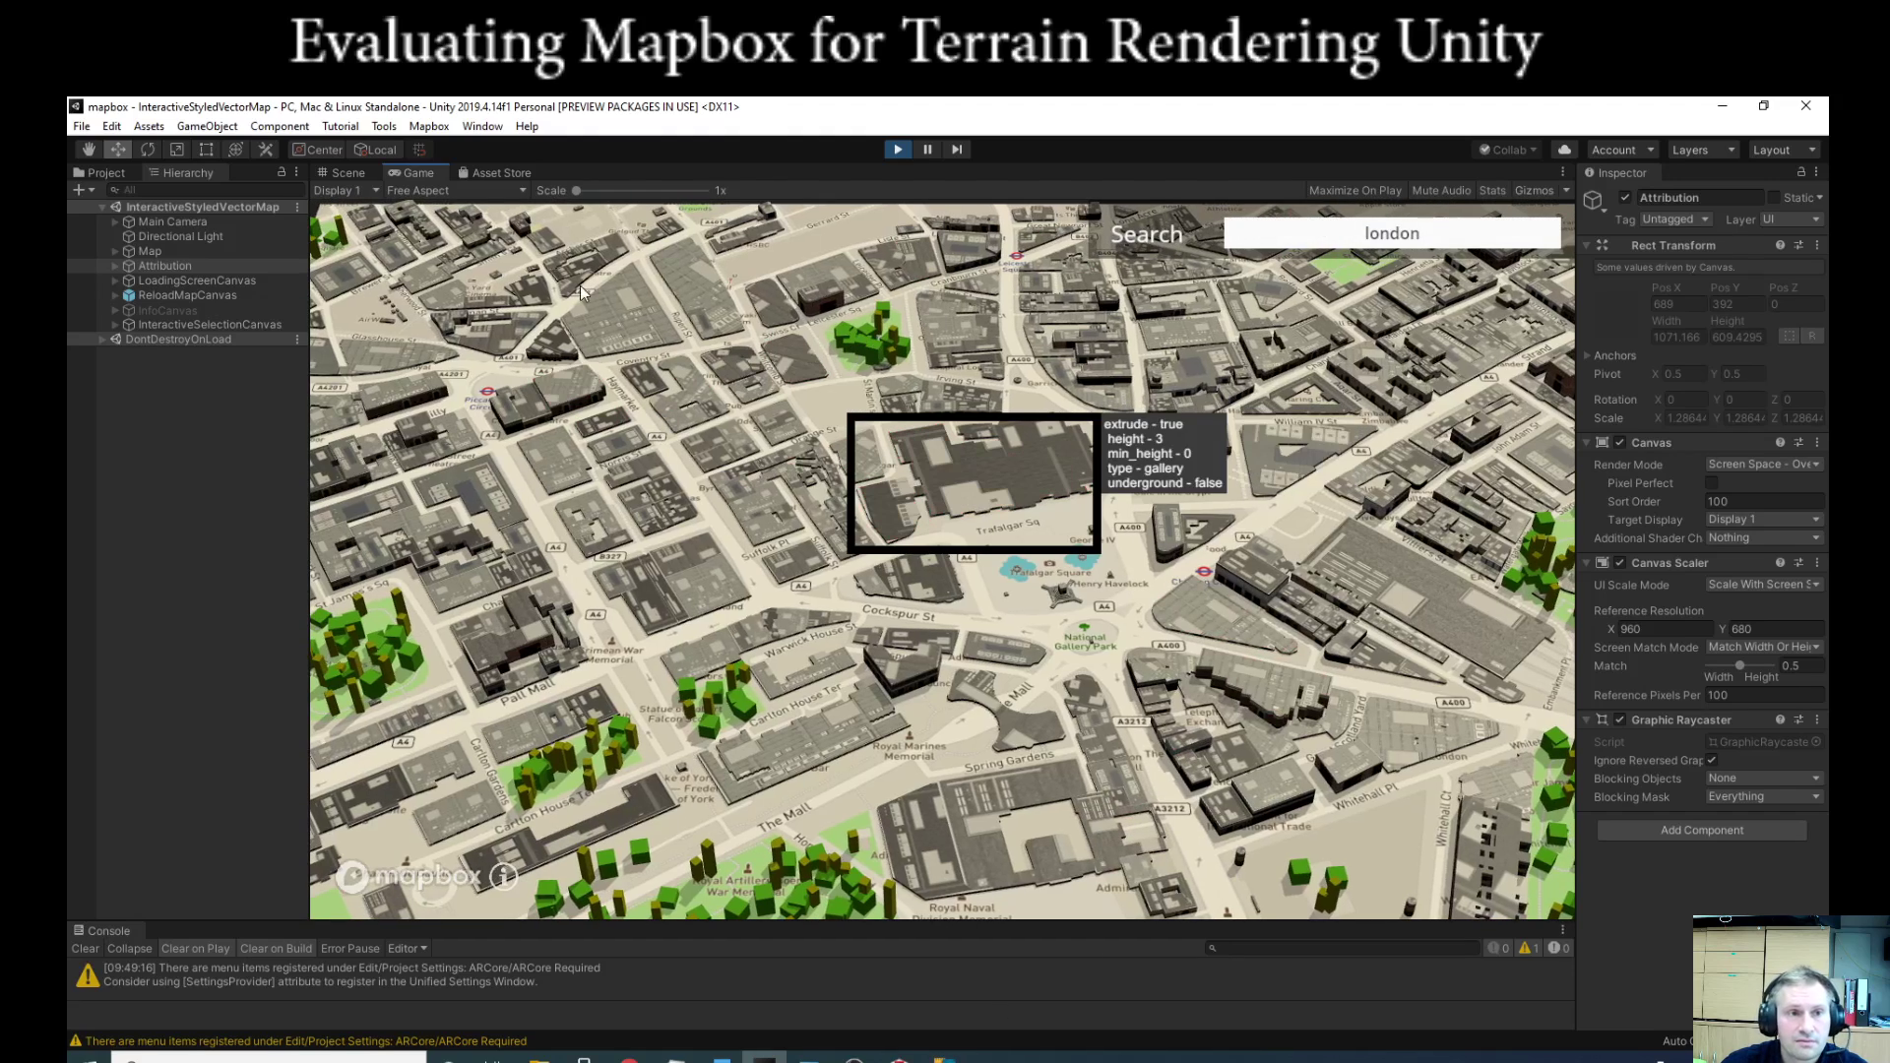
Step: Raise the Main Camera's Y position to about 564.1 and frame the whole loaded London map
click(197, 223)
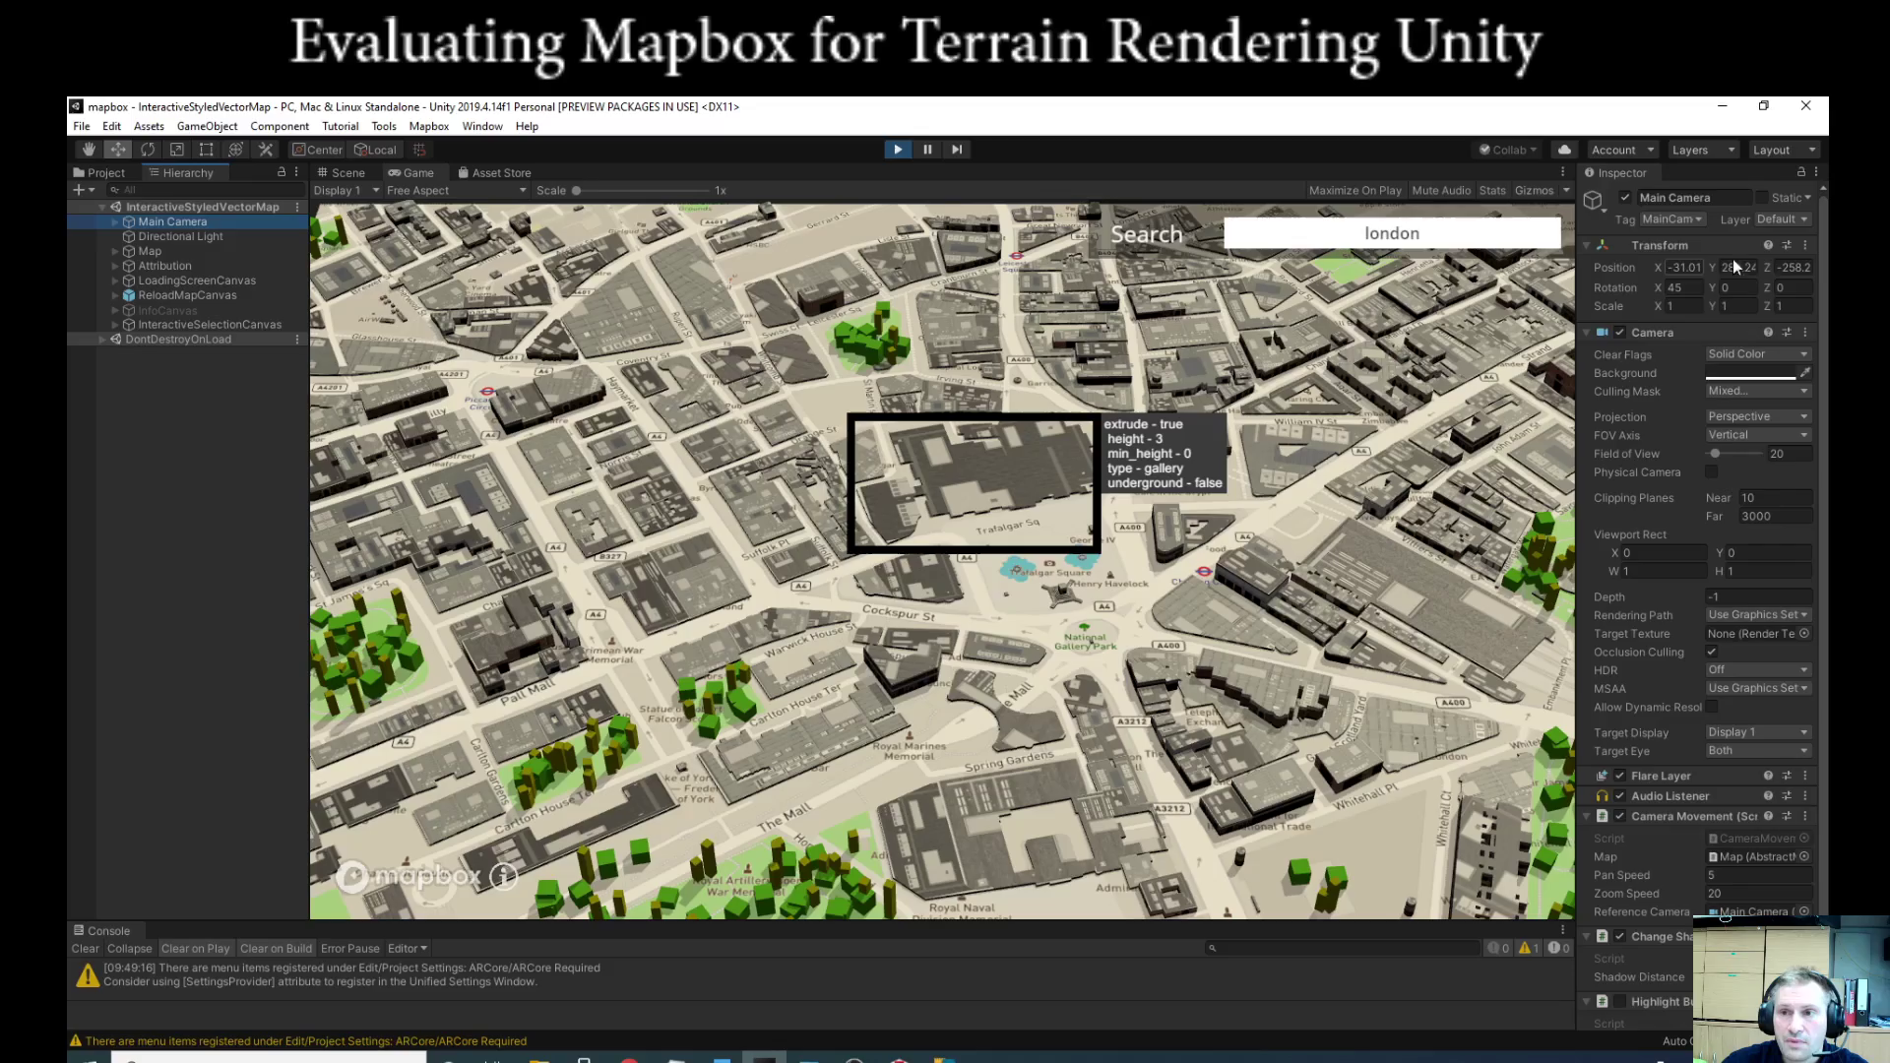
drag(1713, 273, 1694, 281)
scroll(770, 311, down, 5)
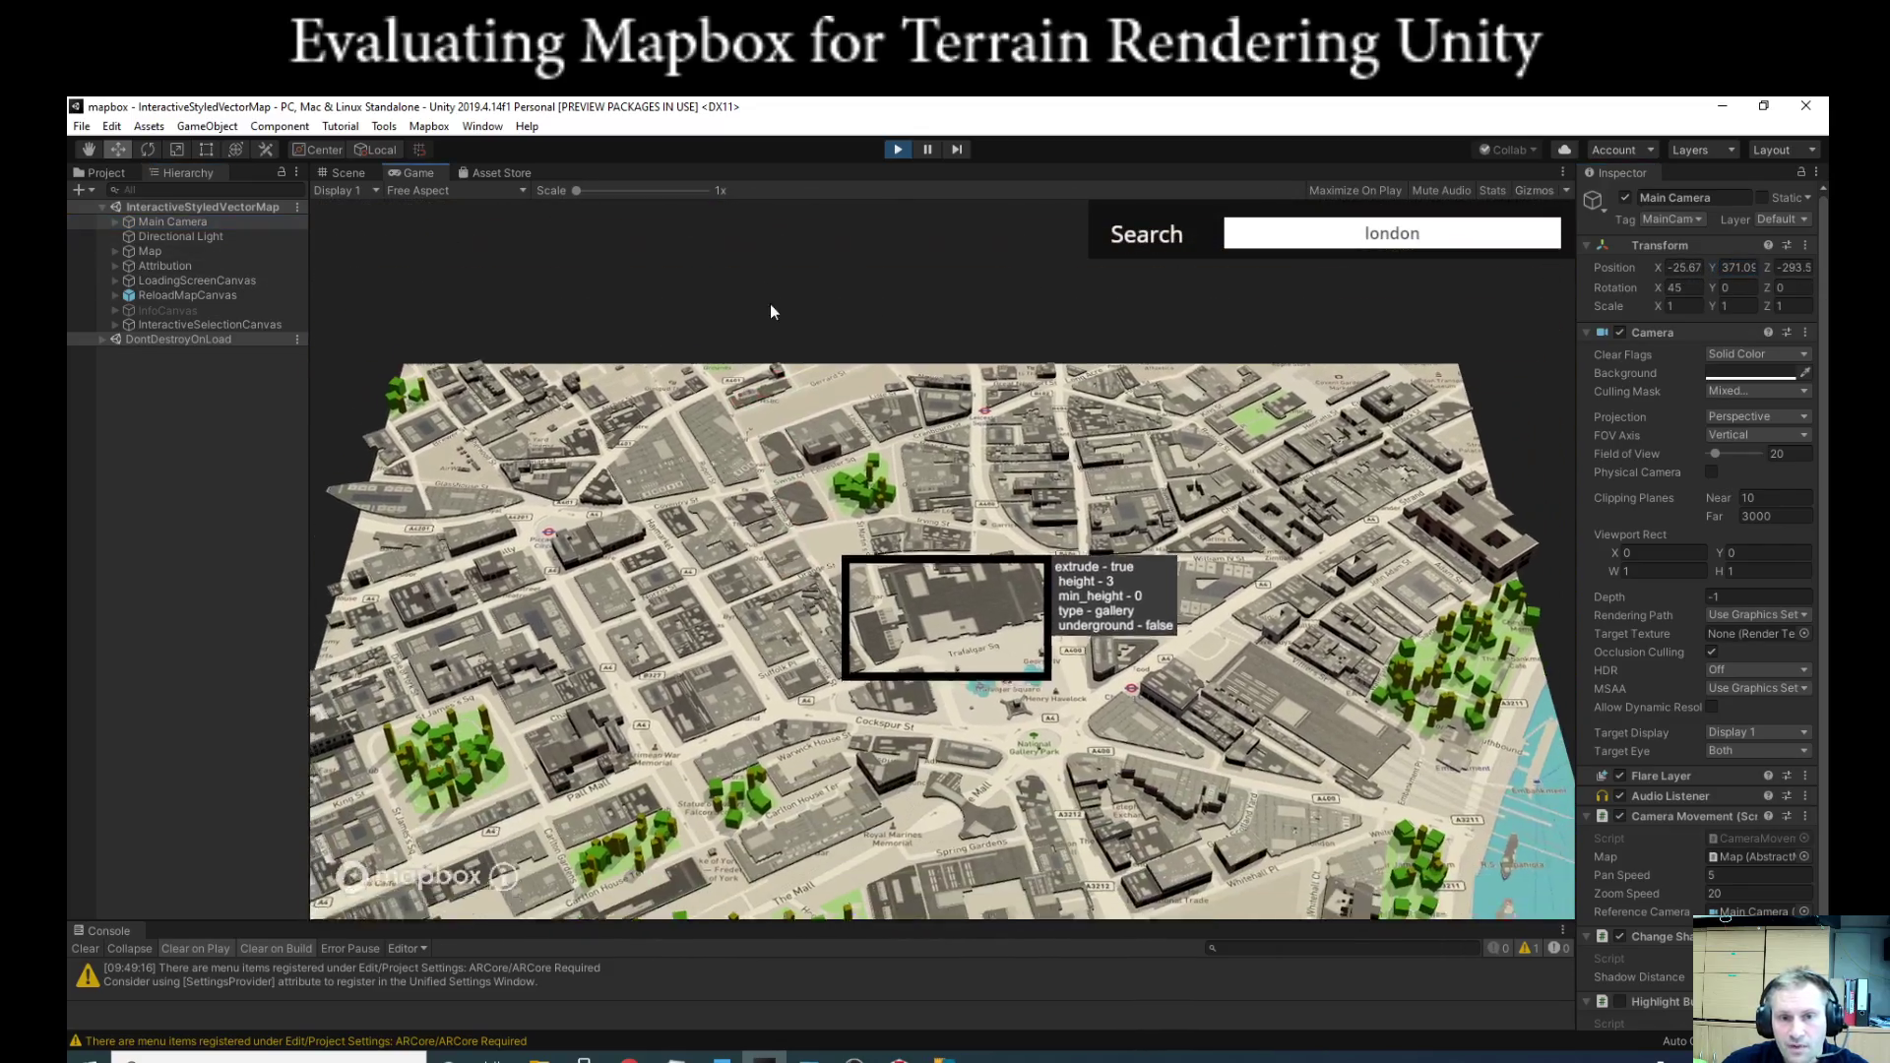
drag(771, 311, 756, 411)
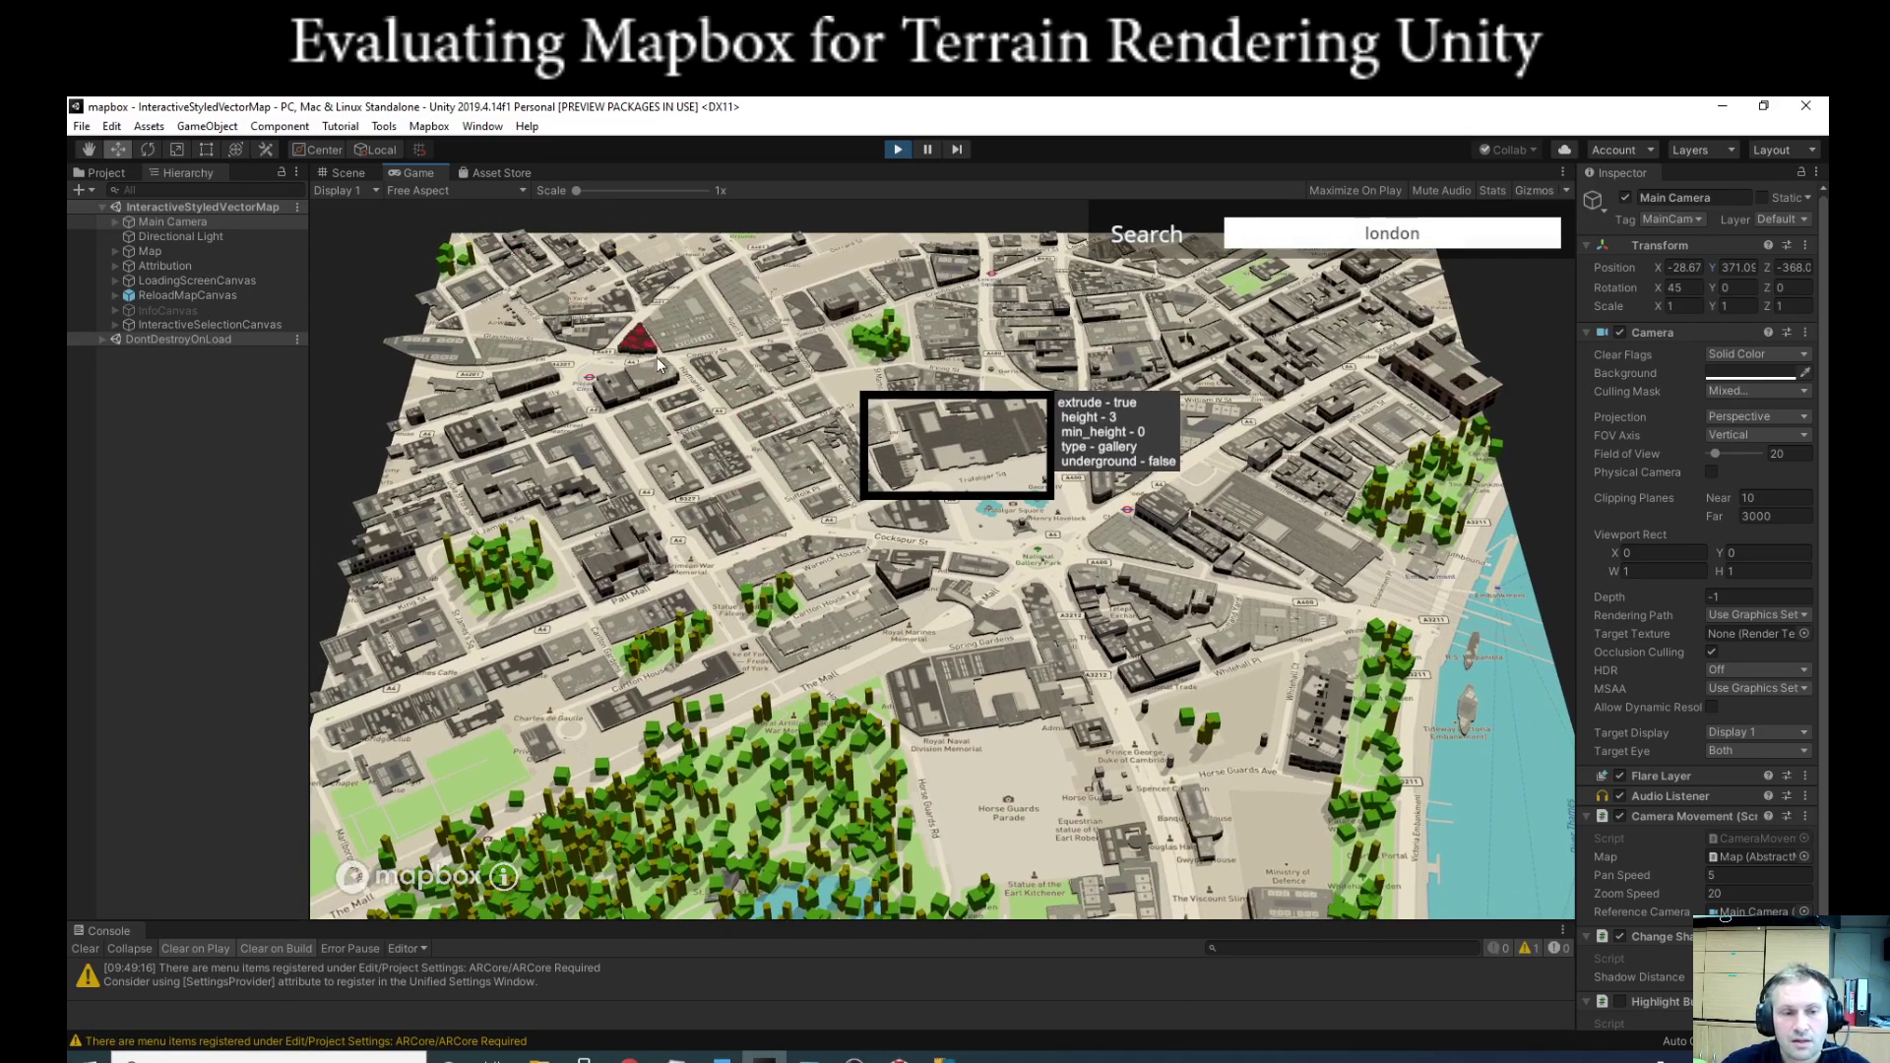
drag(1712, 264, 1772, 264)
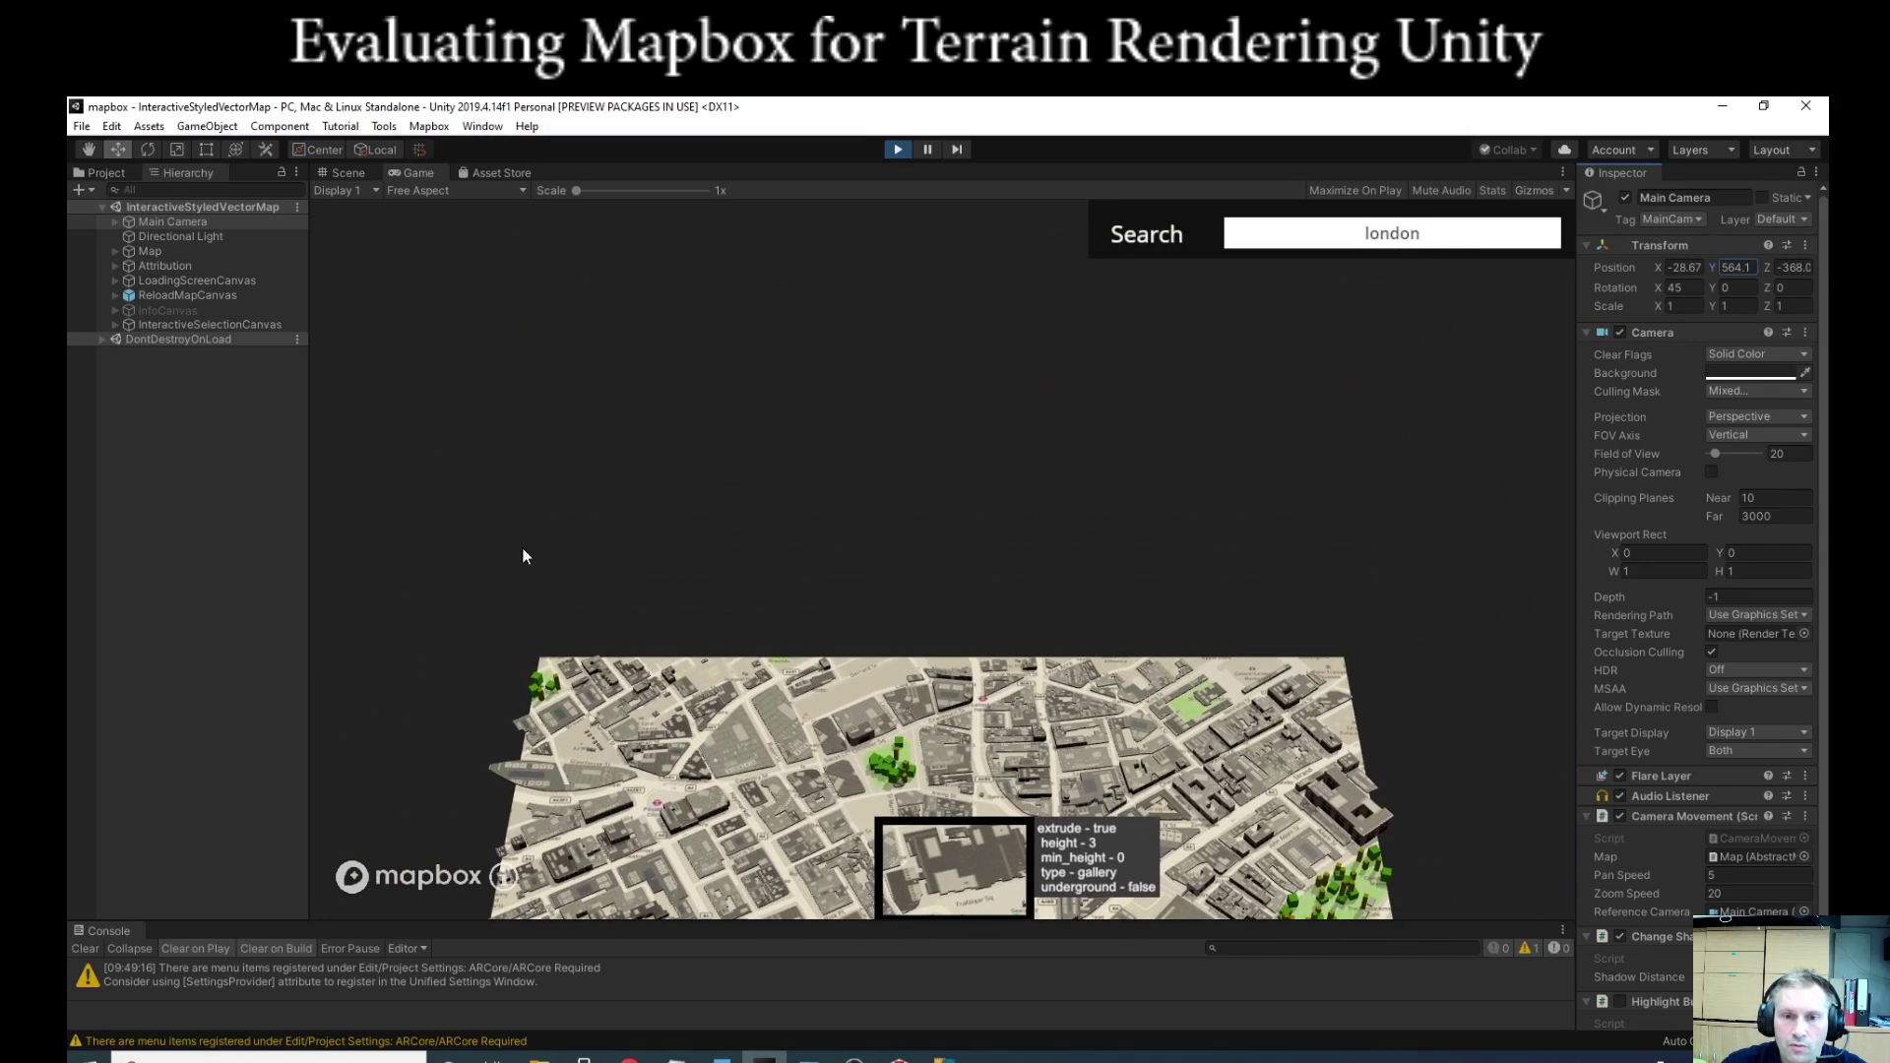
scroll(961, 305, down, 3)
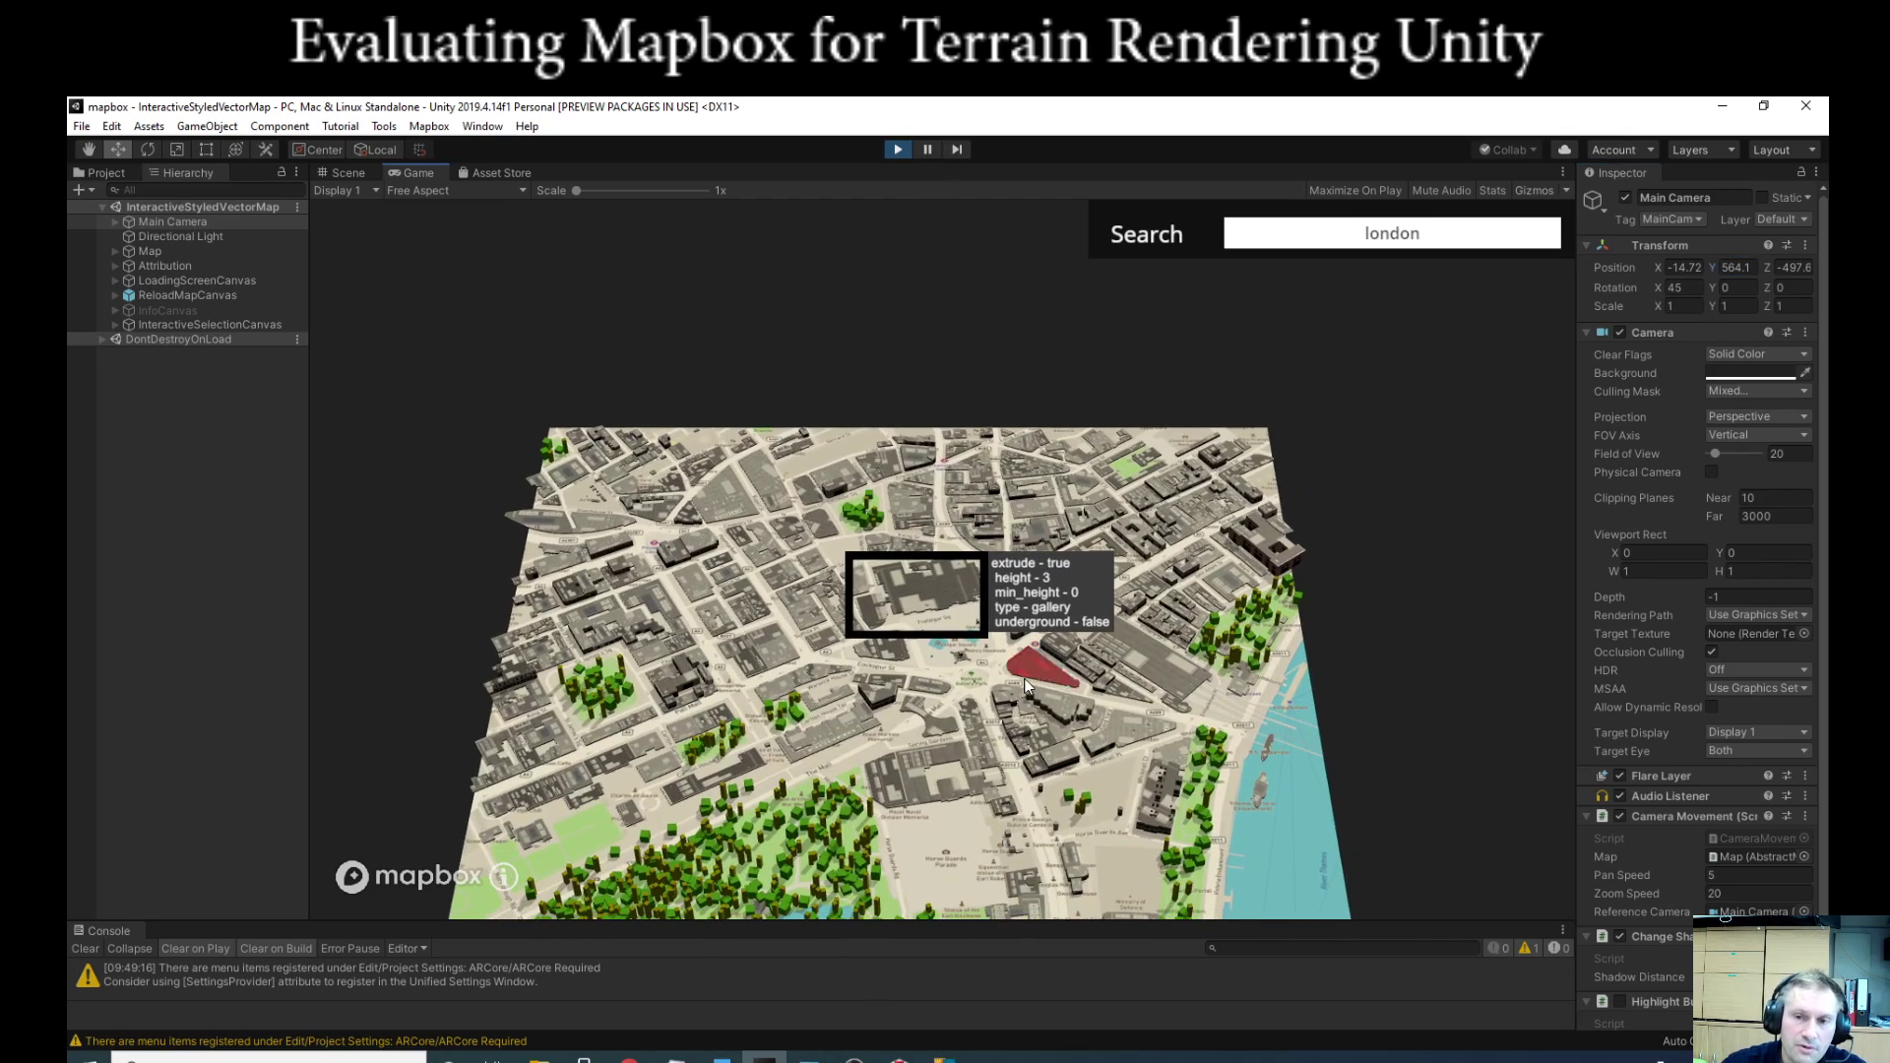
drag(1040, 660, 978, 347)
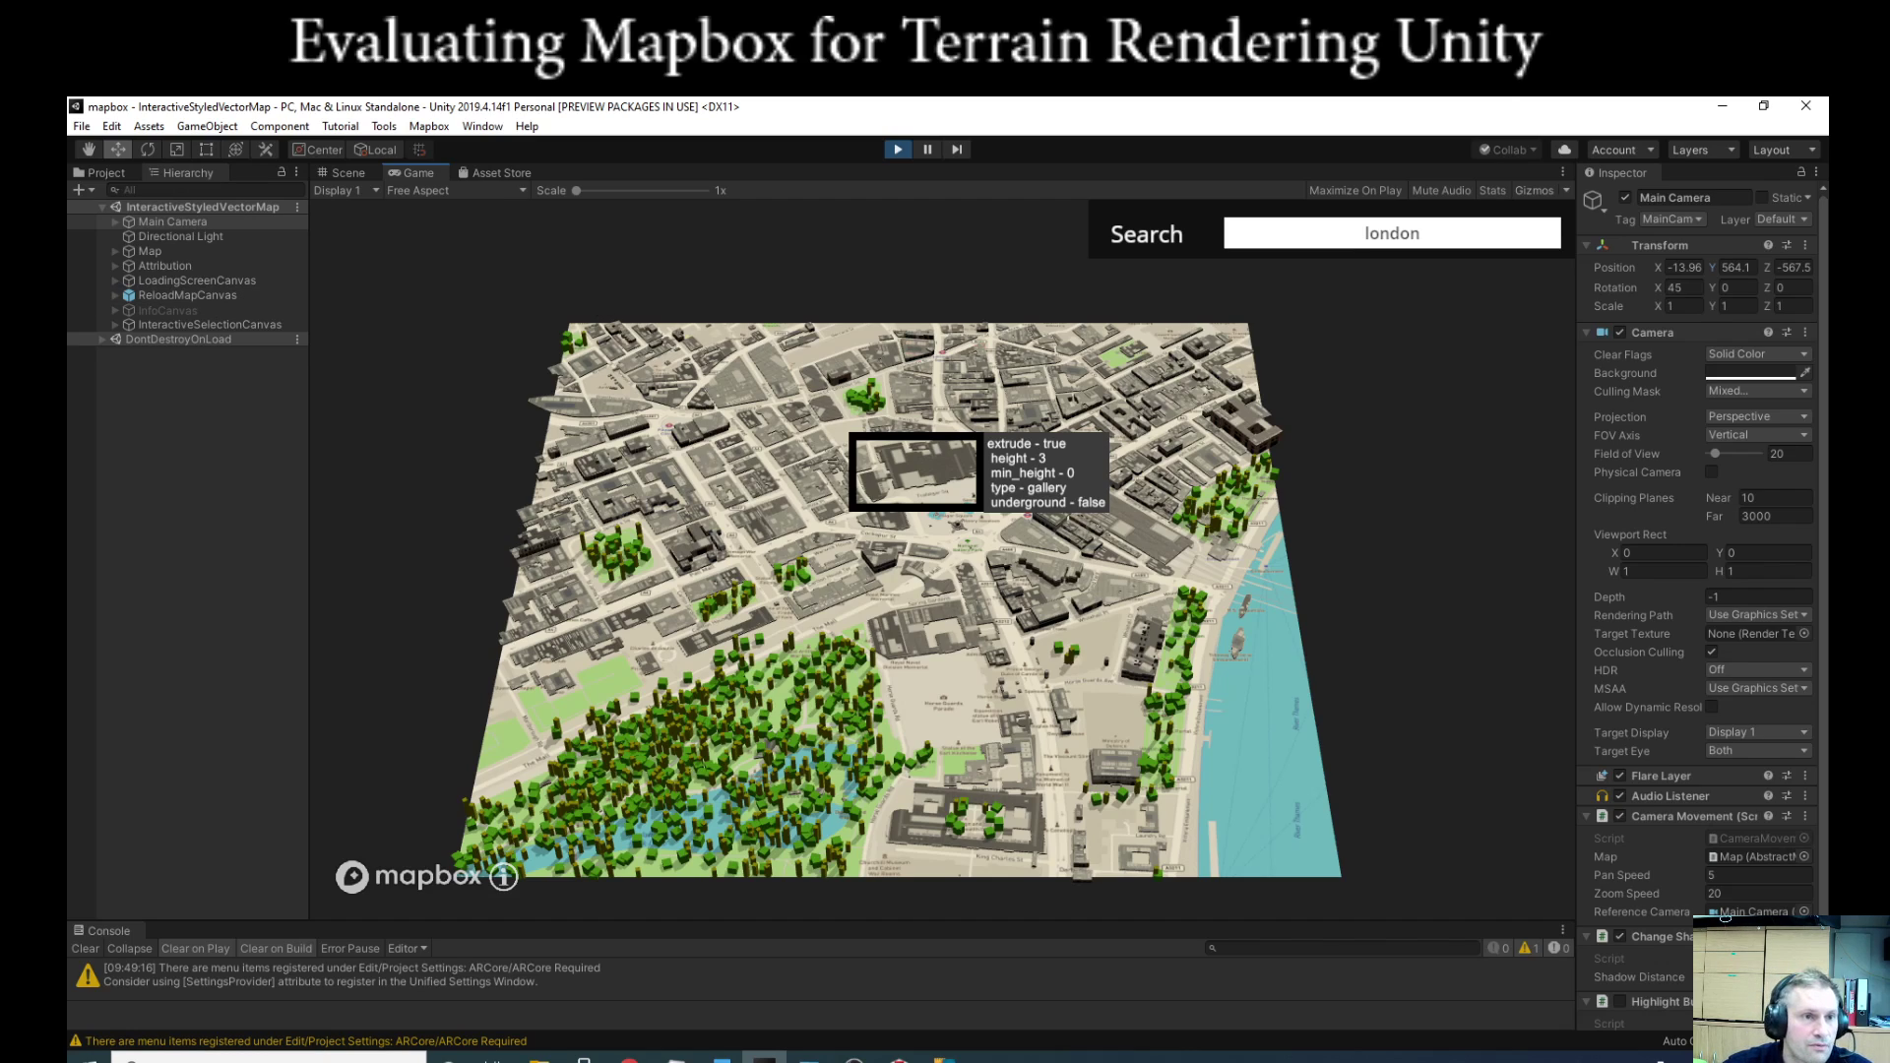
Step: Try a zoom of 17 on the Map object, and set it to 10 to cover Greater London
click(197, 248)
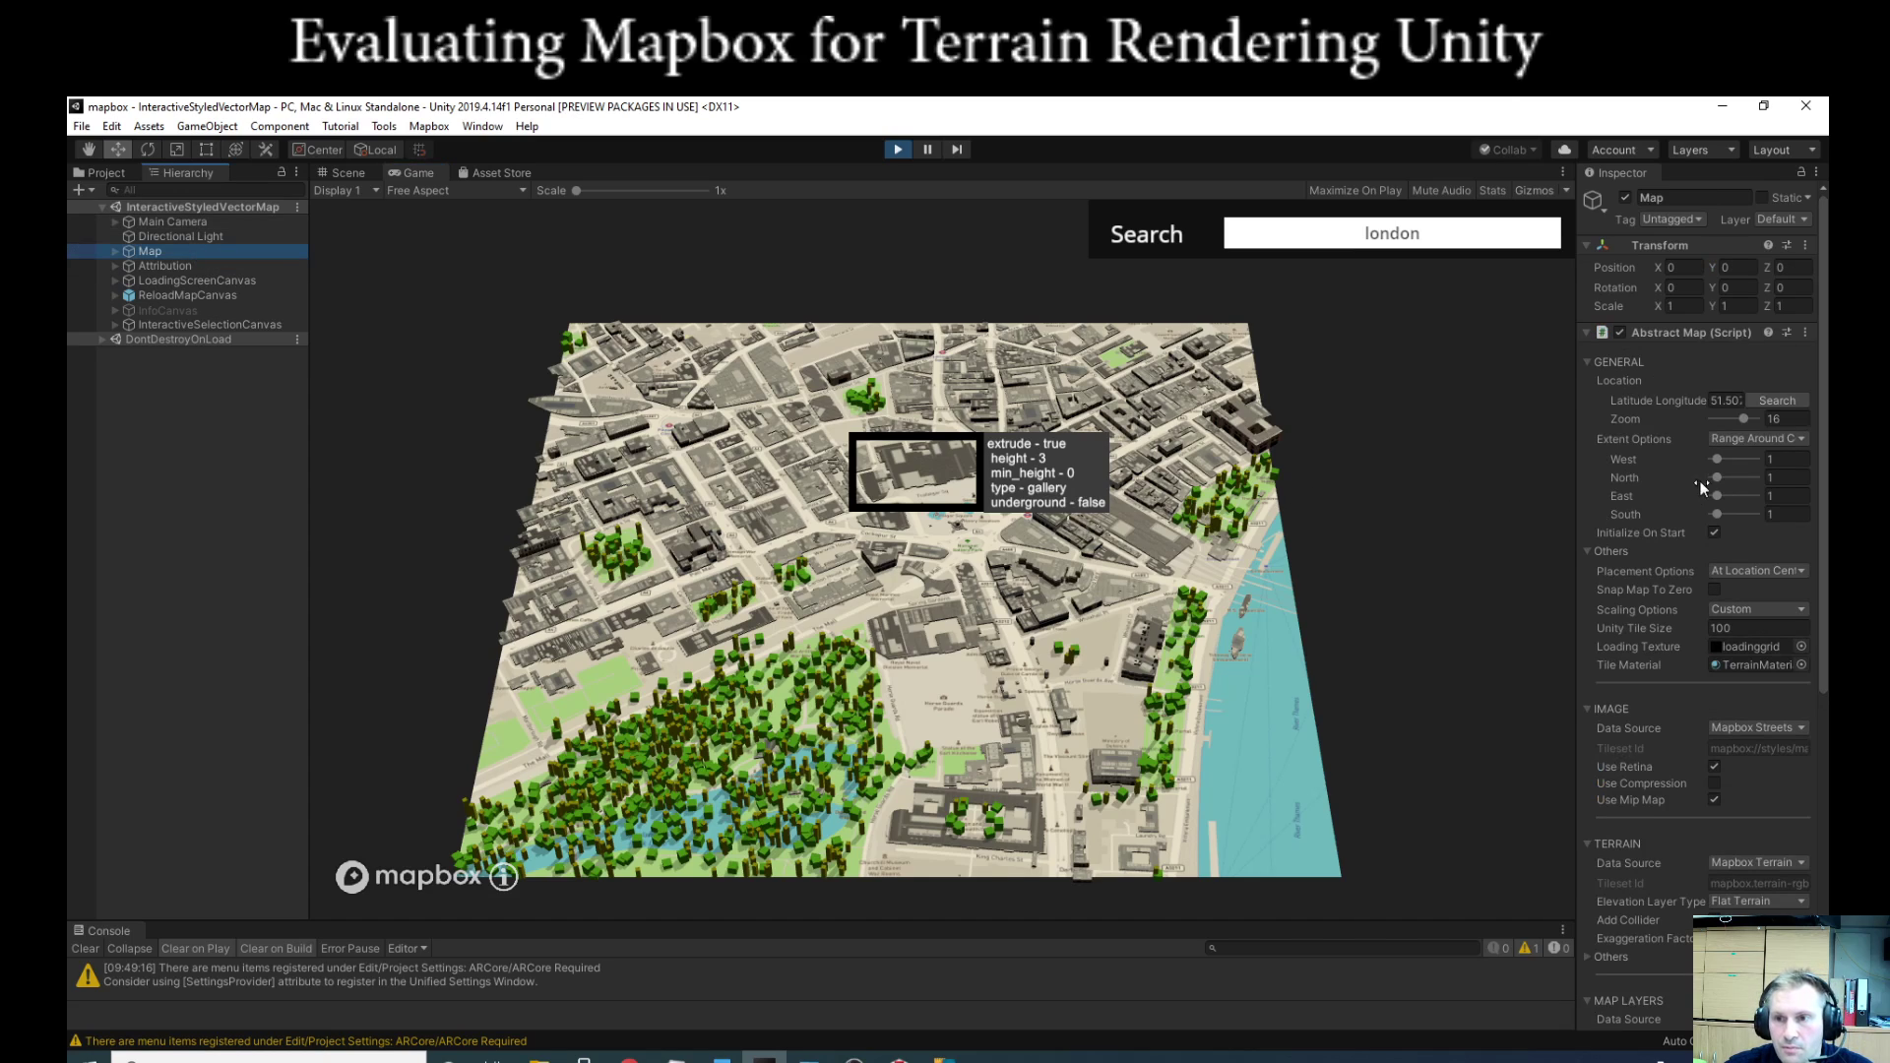
mouse_move(1740, 417)
mouse_down()
mouse_move(1725, 419)
mouse_move(1745, 421)
mouse_up()
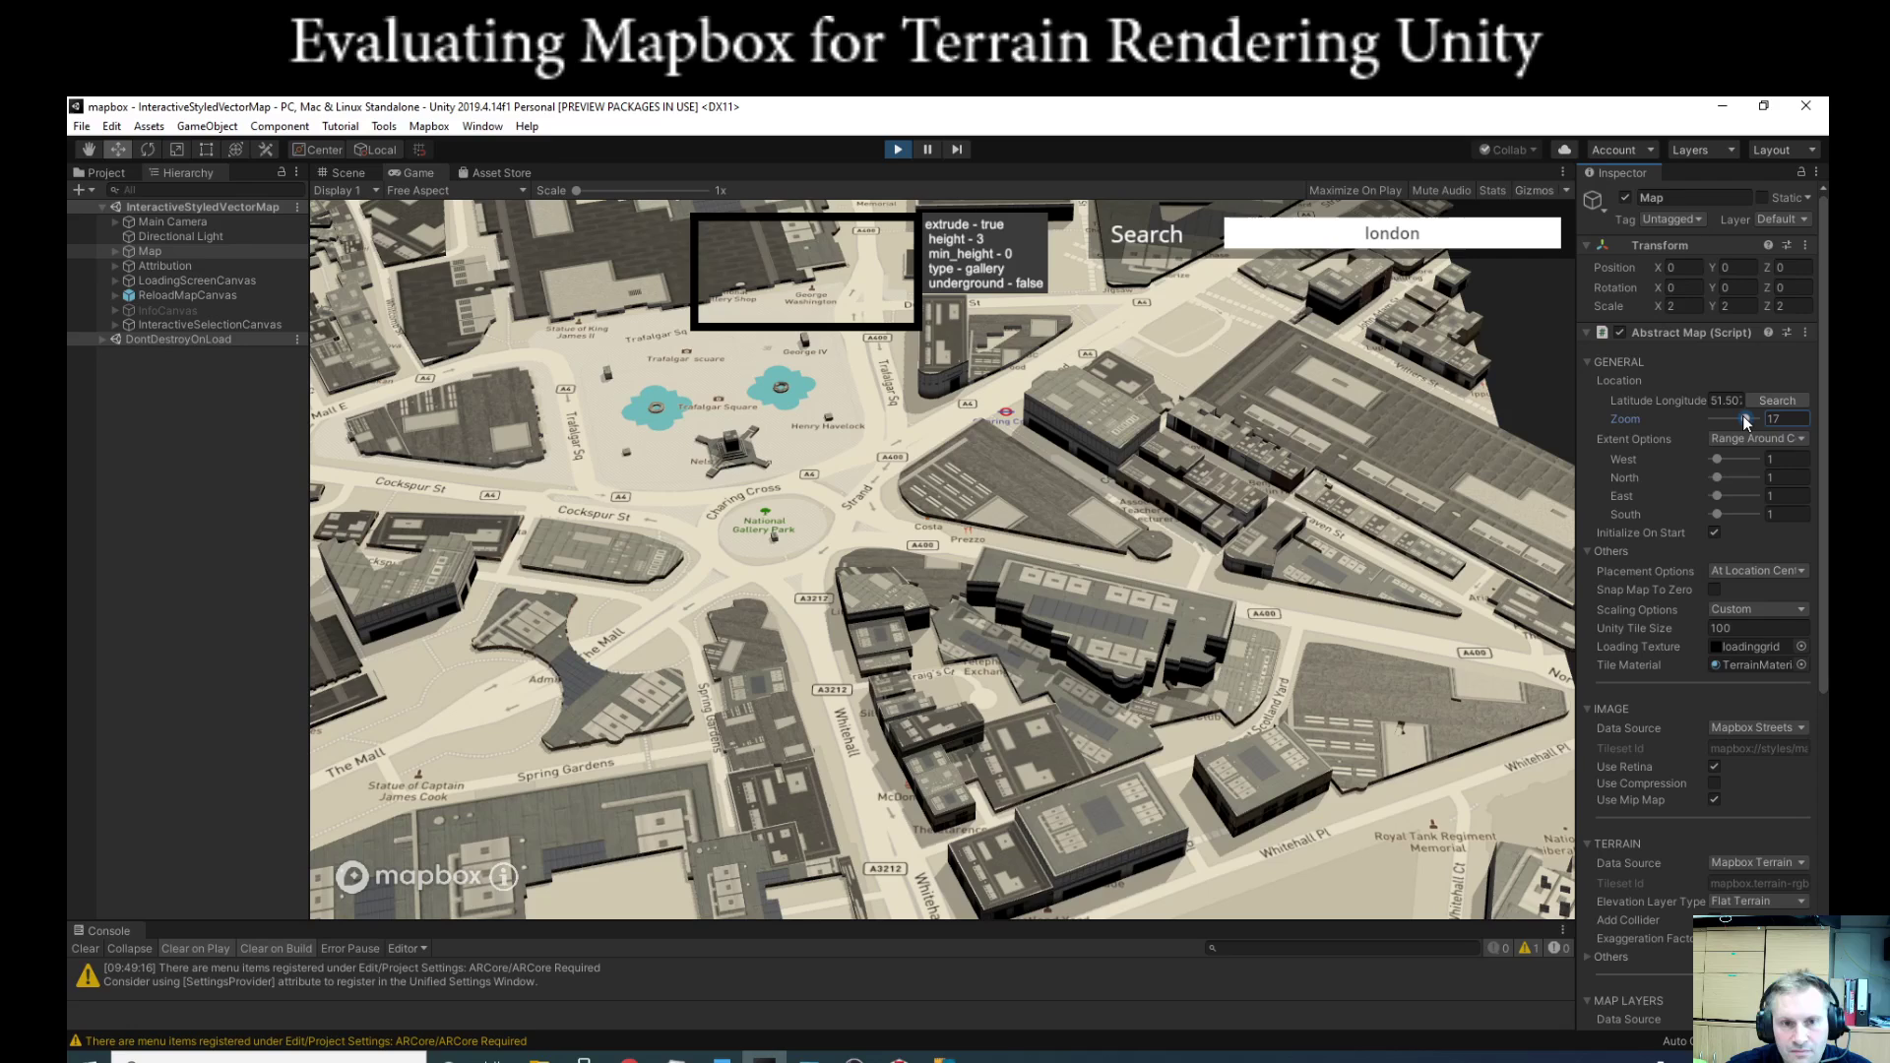
drag(1742, 418, 1731, 418)
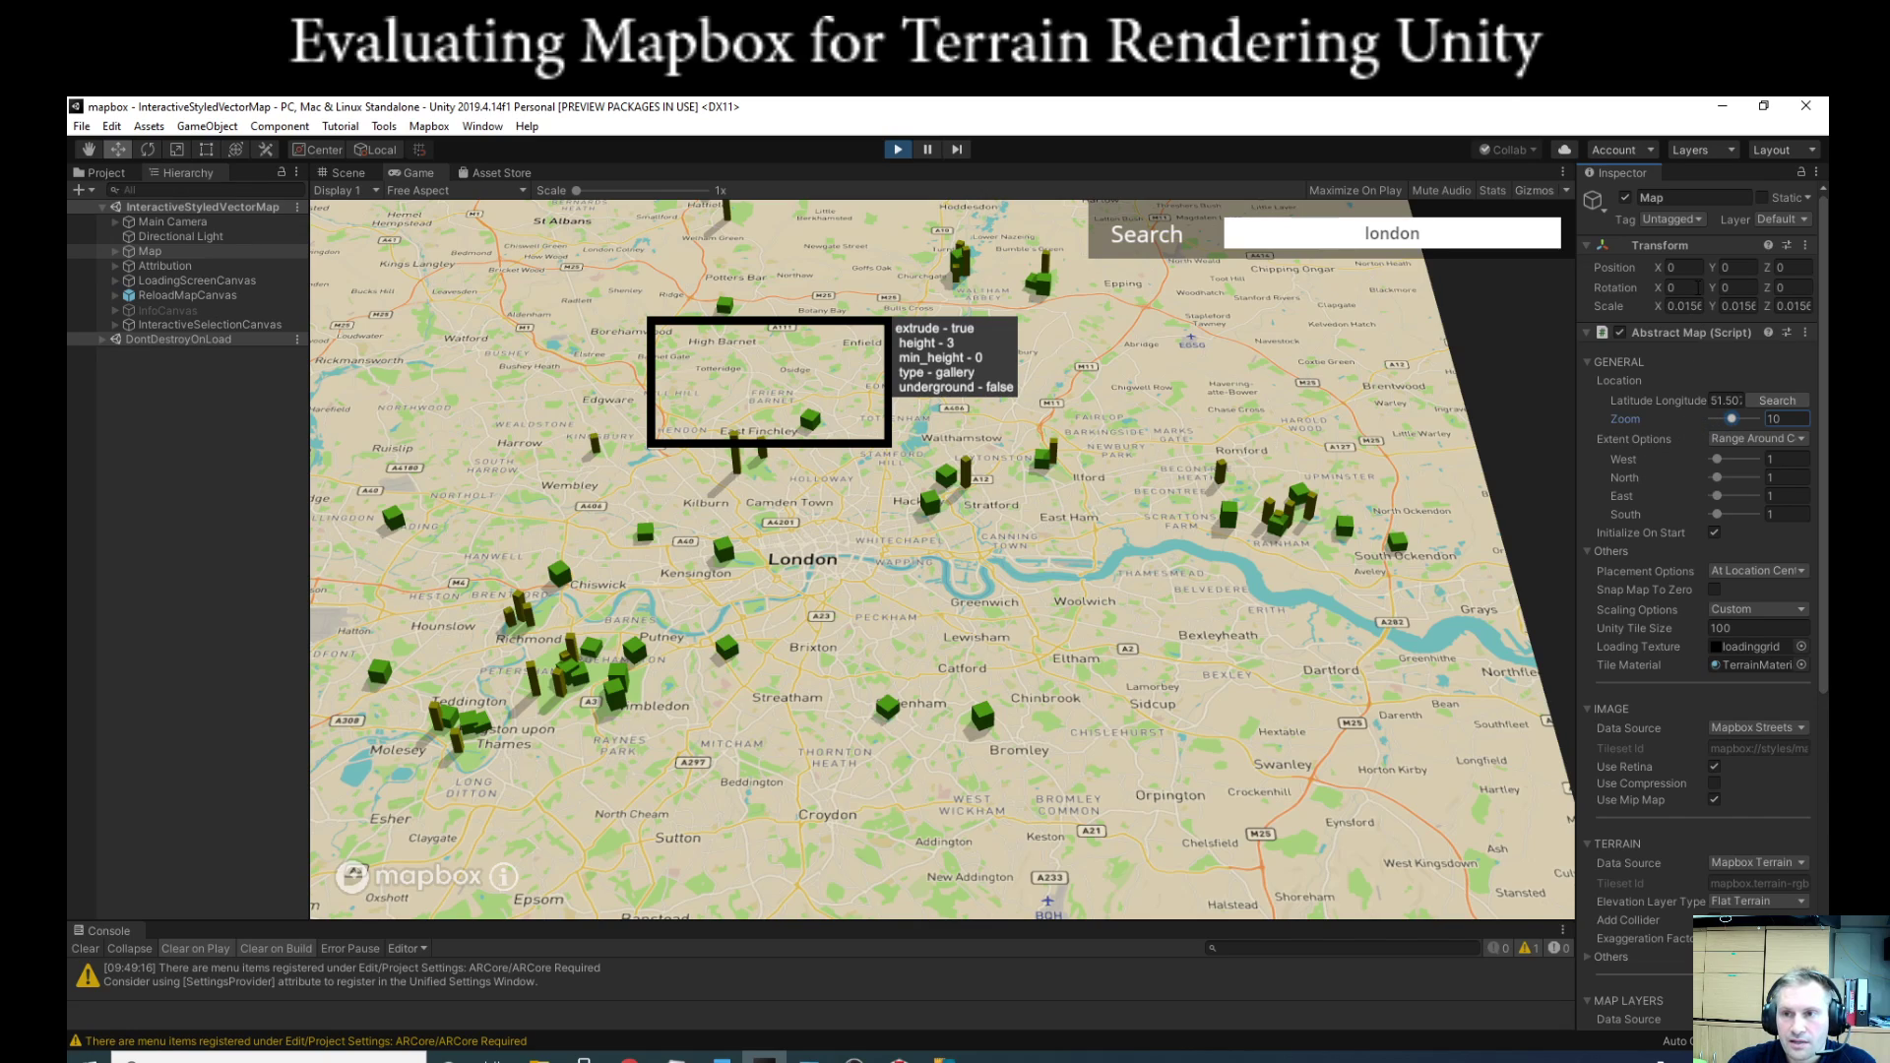
Step: Raise the Main Camera to a Y position of about 477 and centre the full Greater London map in view
click(169, 223)
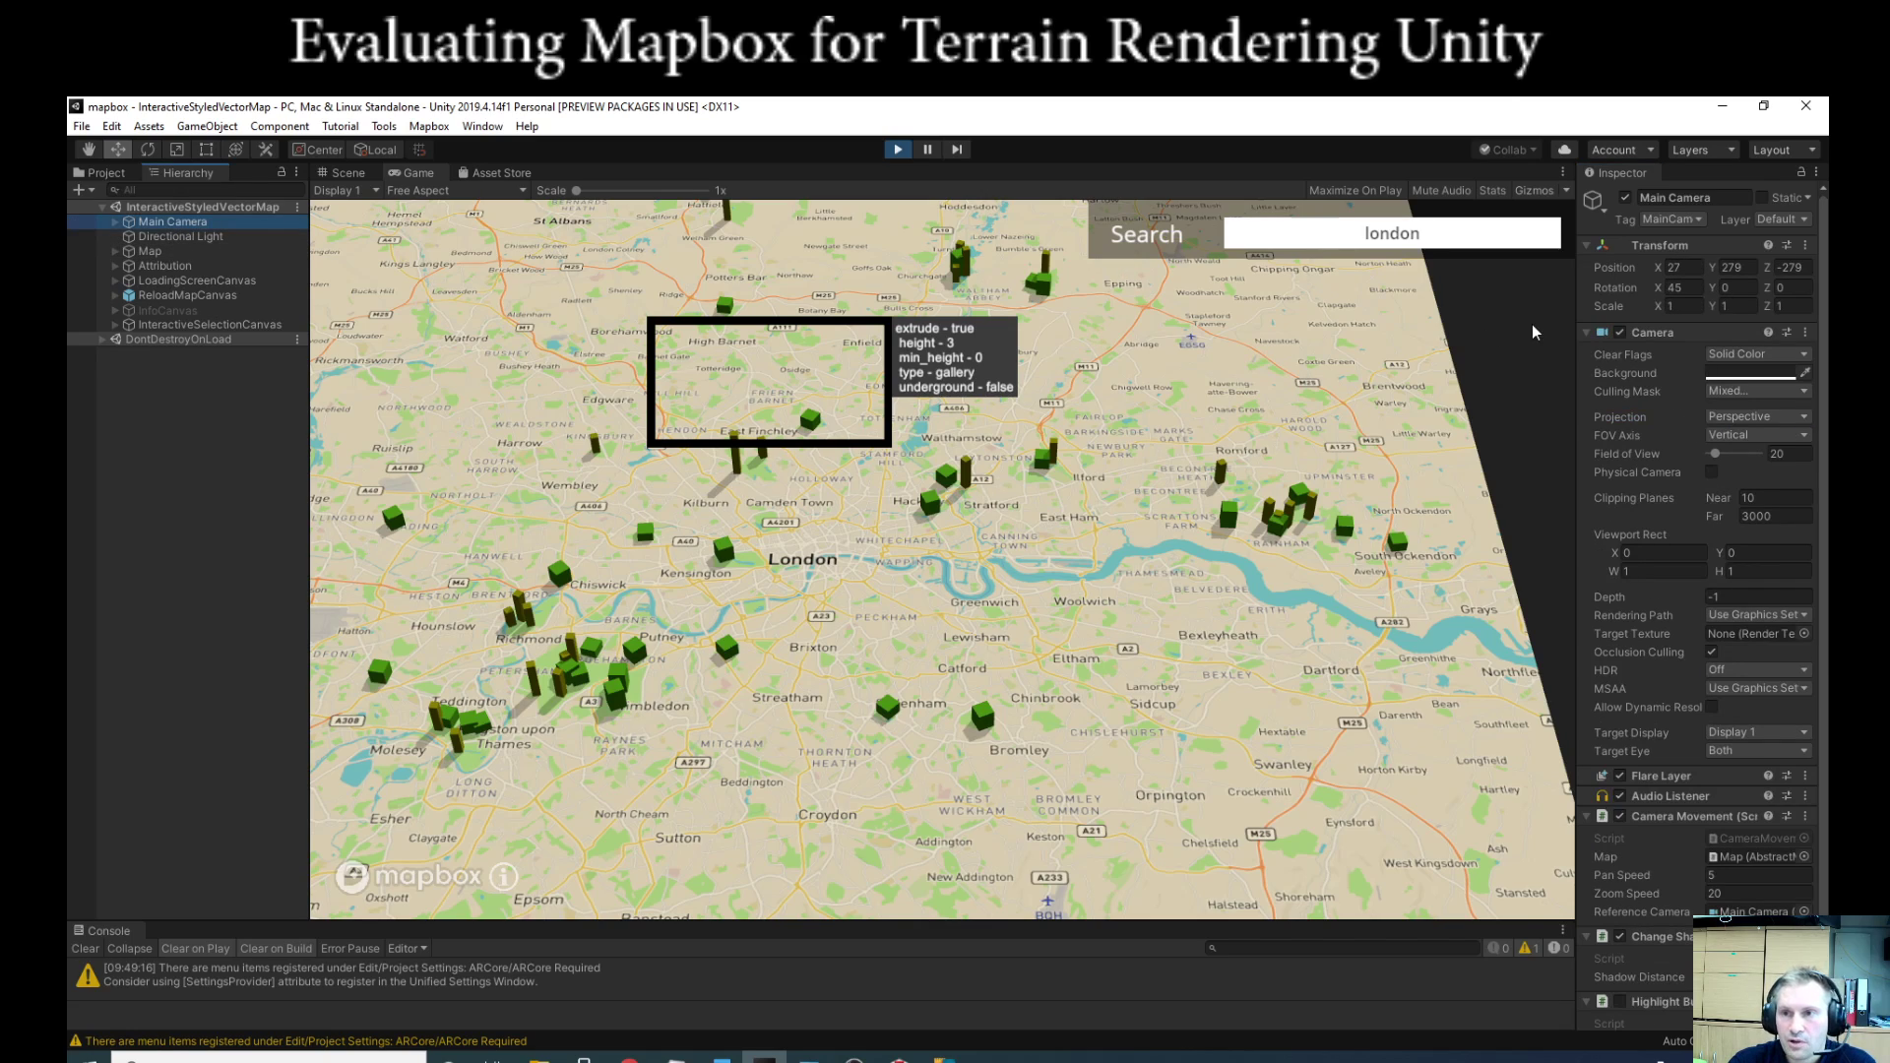
click(679, 375)
scroll(518, 398, up, 10)
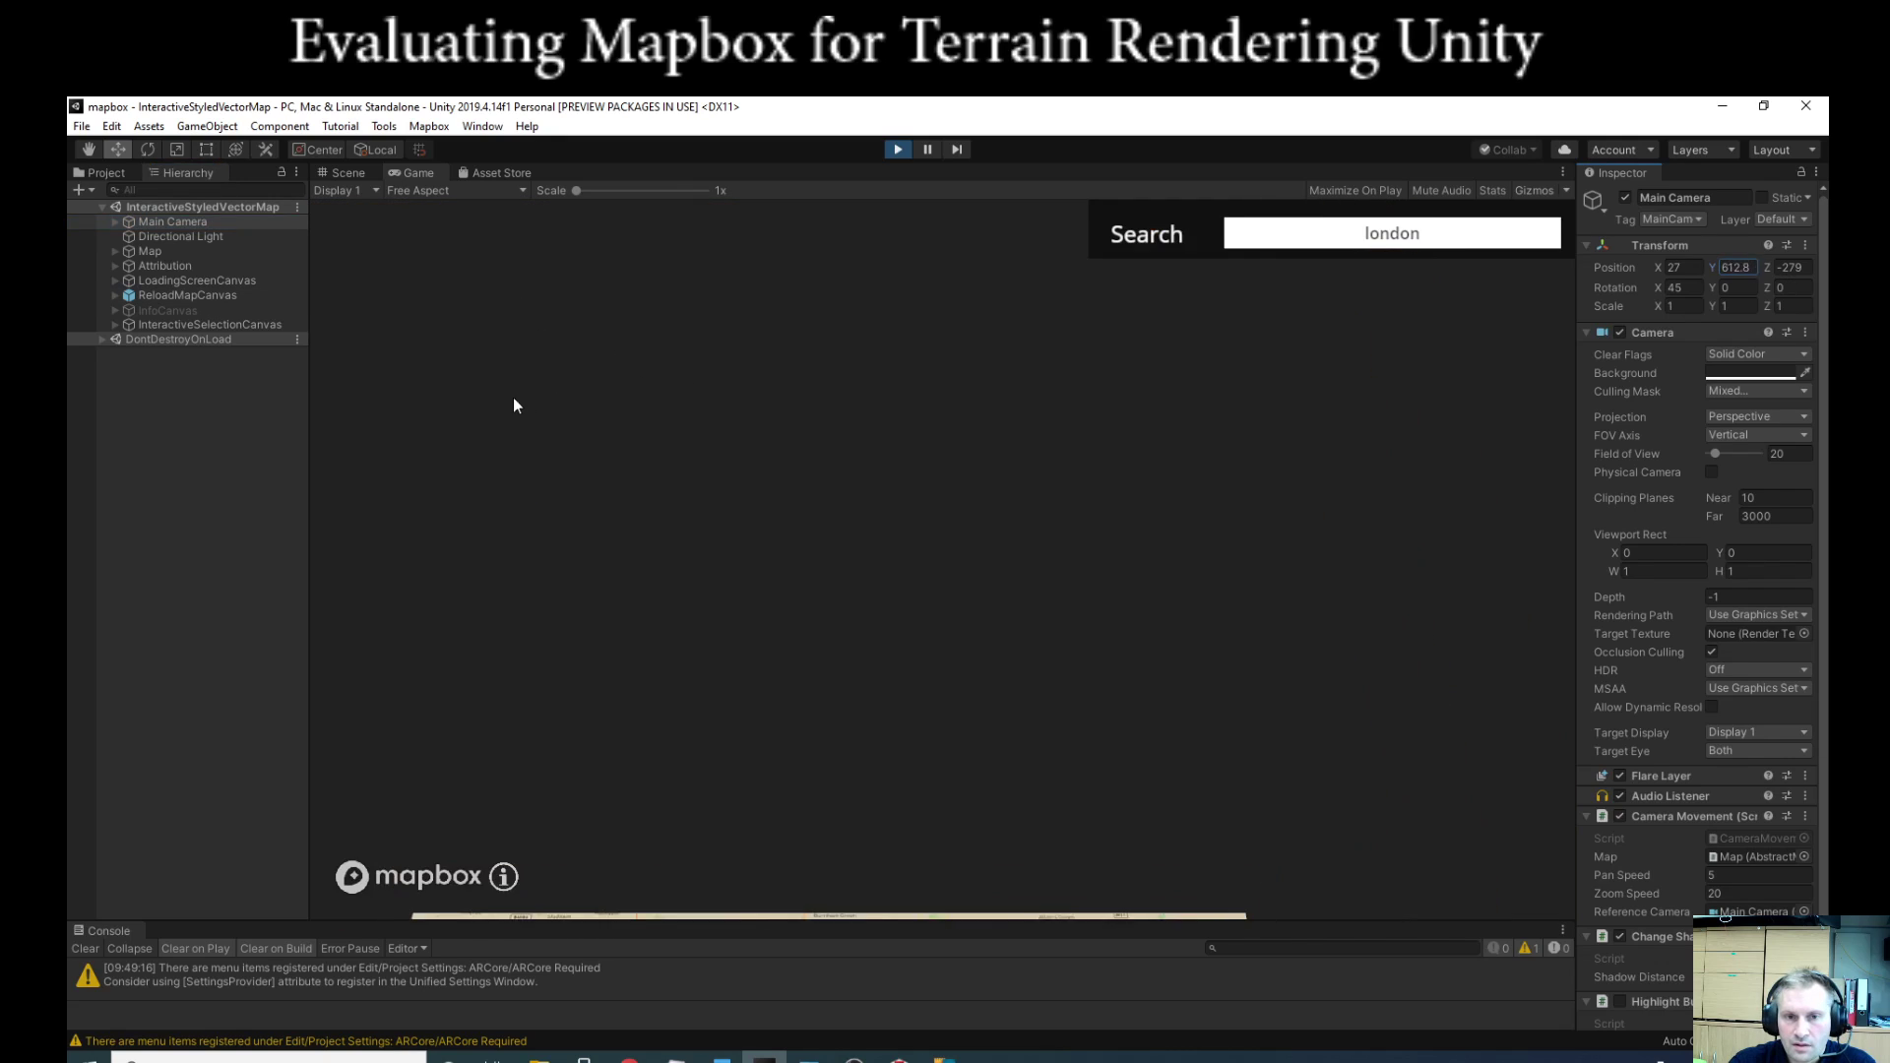
key(Down)
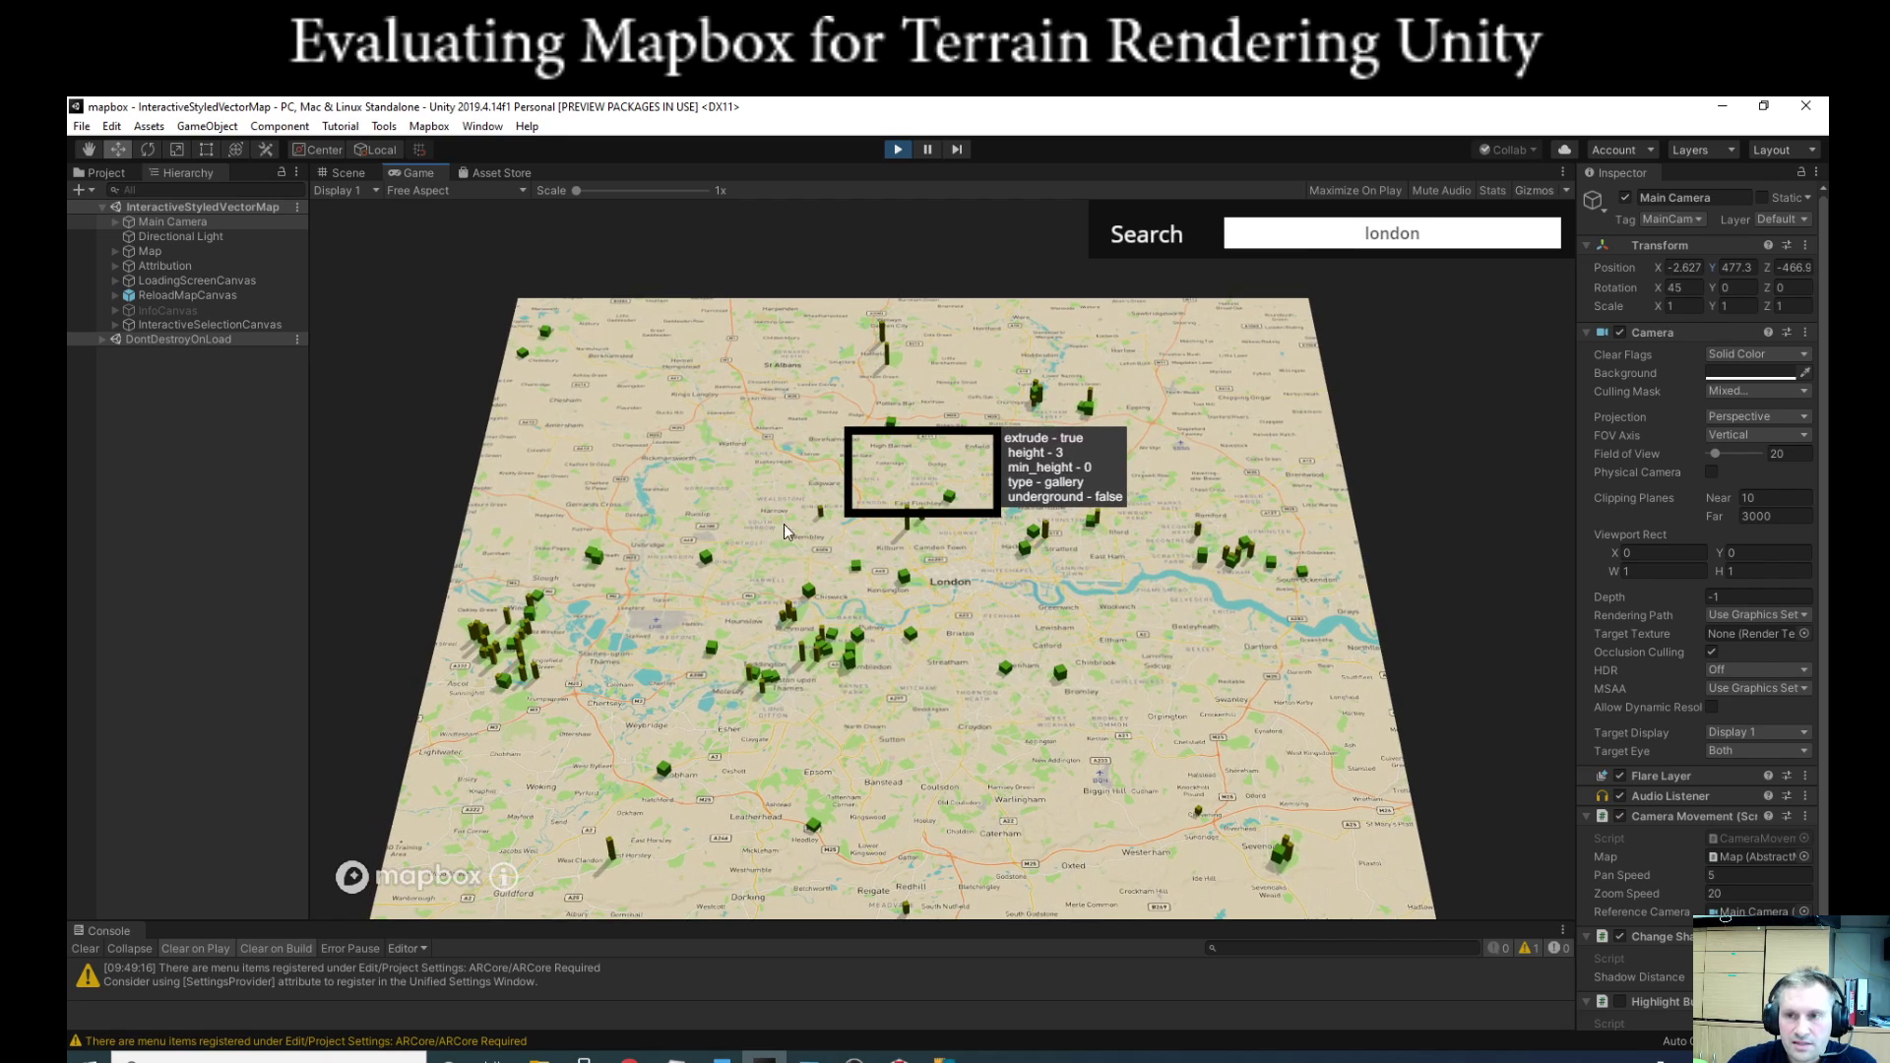
drag(784, 537, 811, 408)
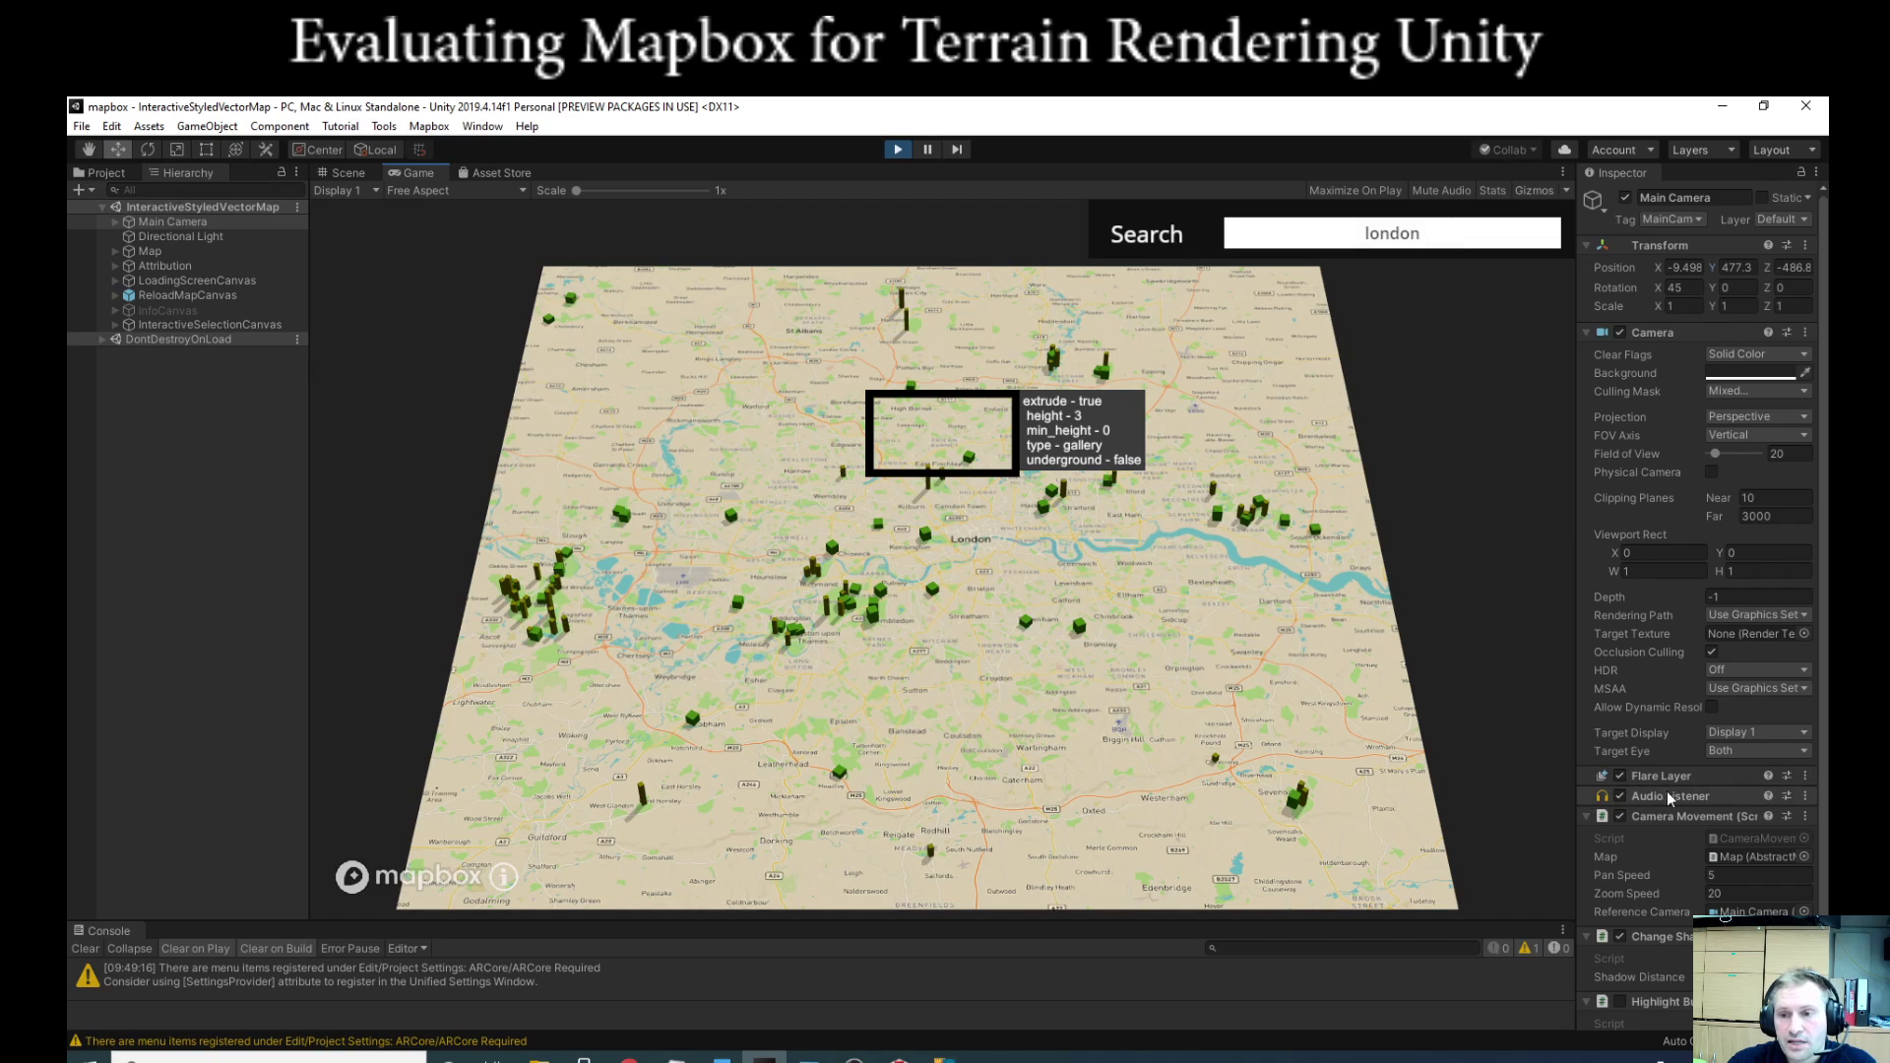
Step: Keep the Map's extent option at Range Around Center and set its West, North, East and South ranges to 2
click(150, 252)
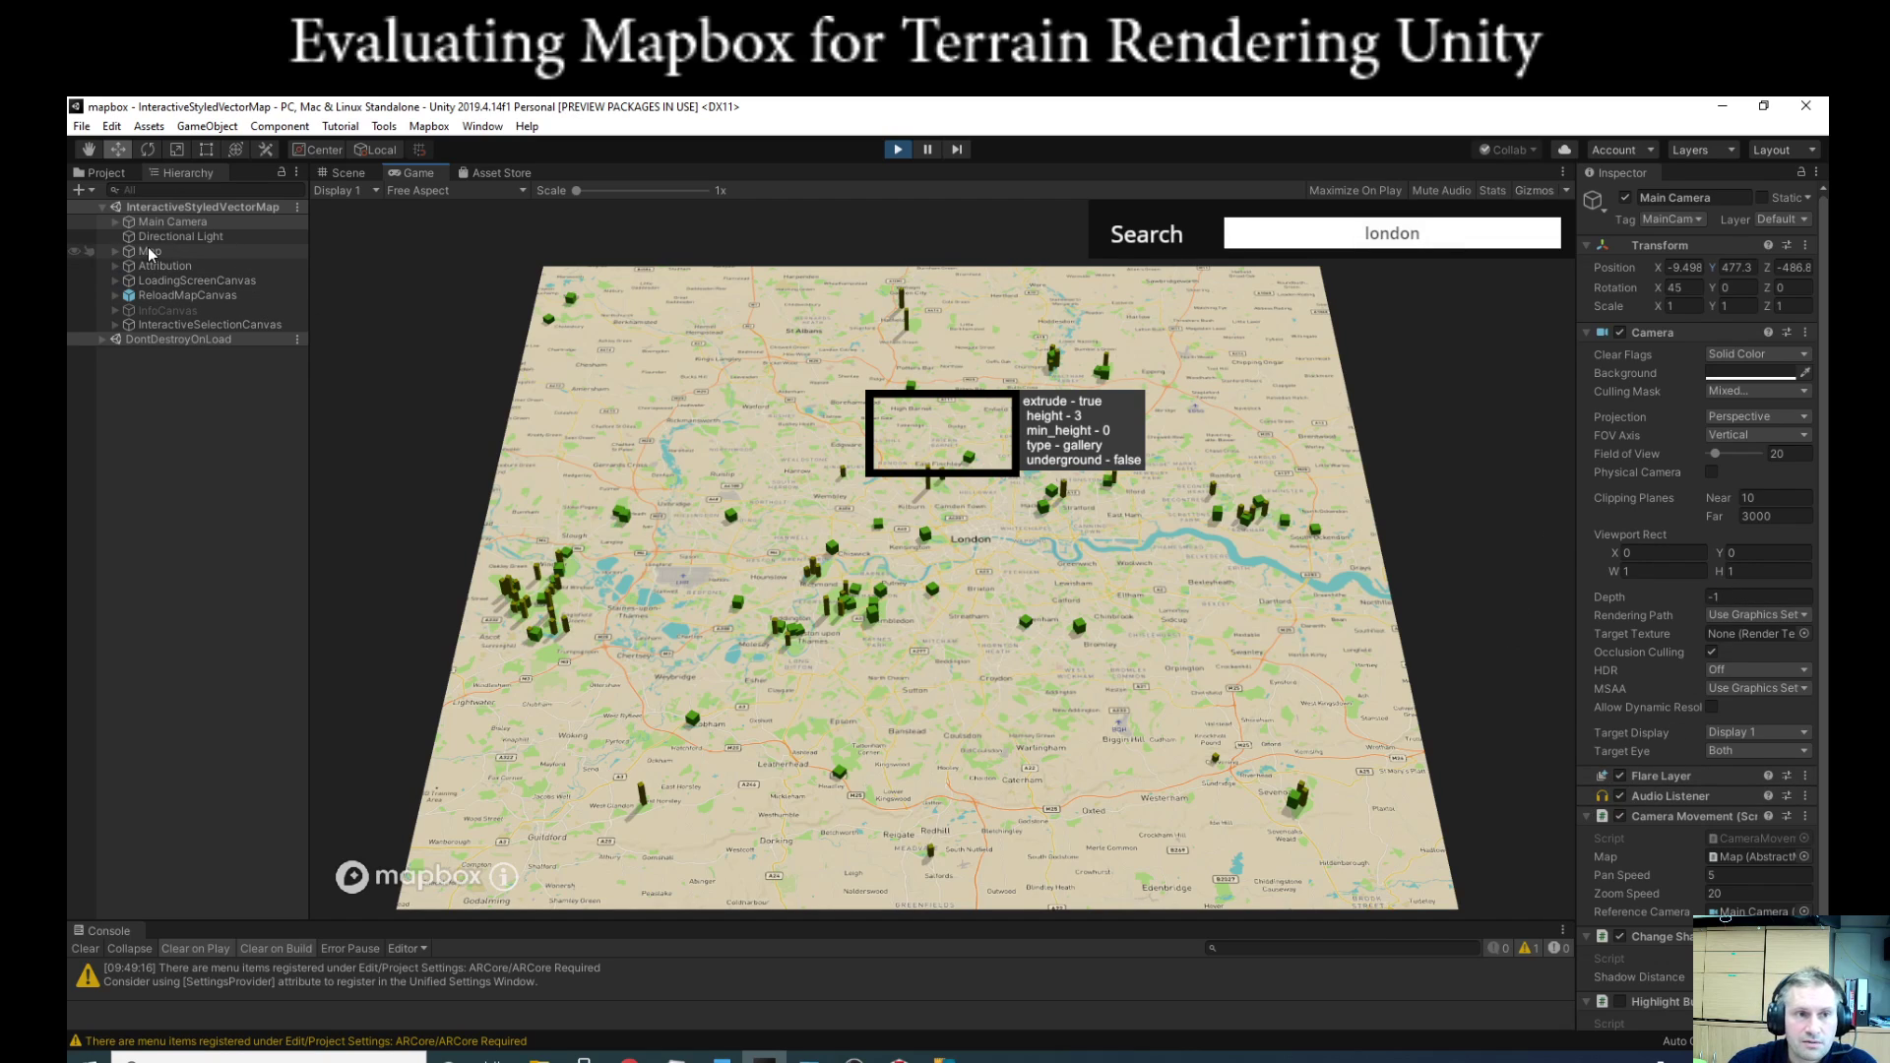
click(1743, 443)
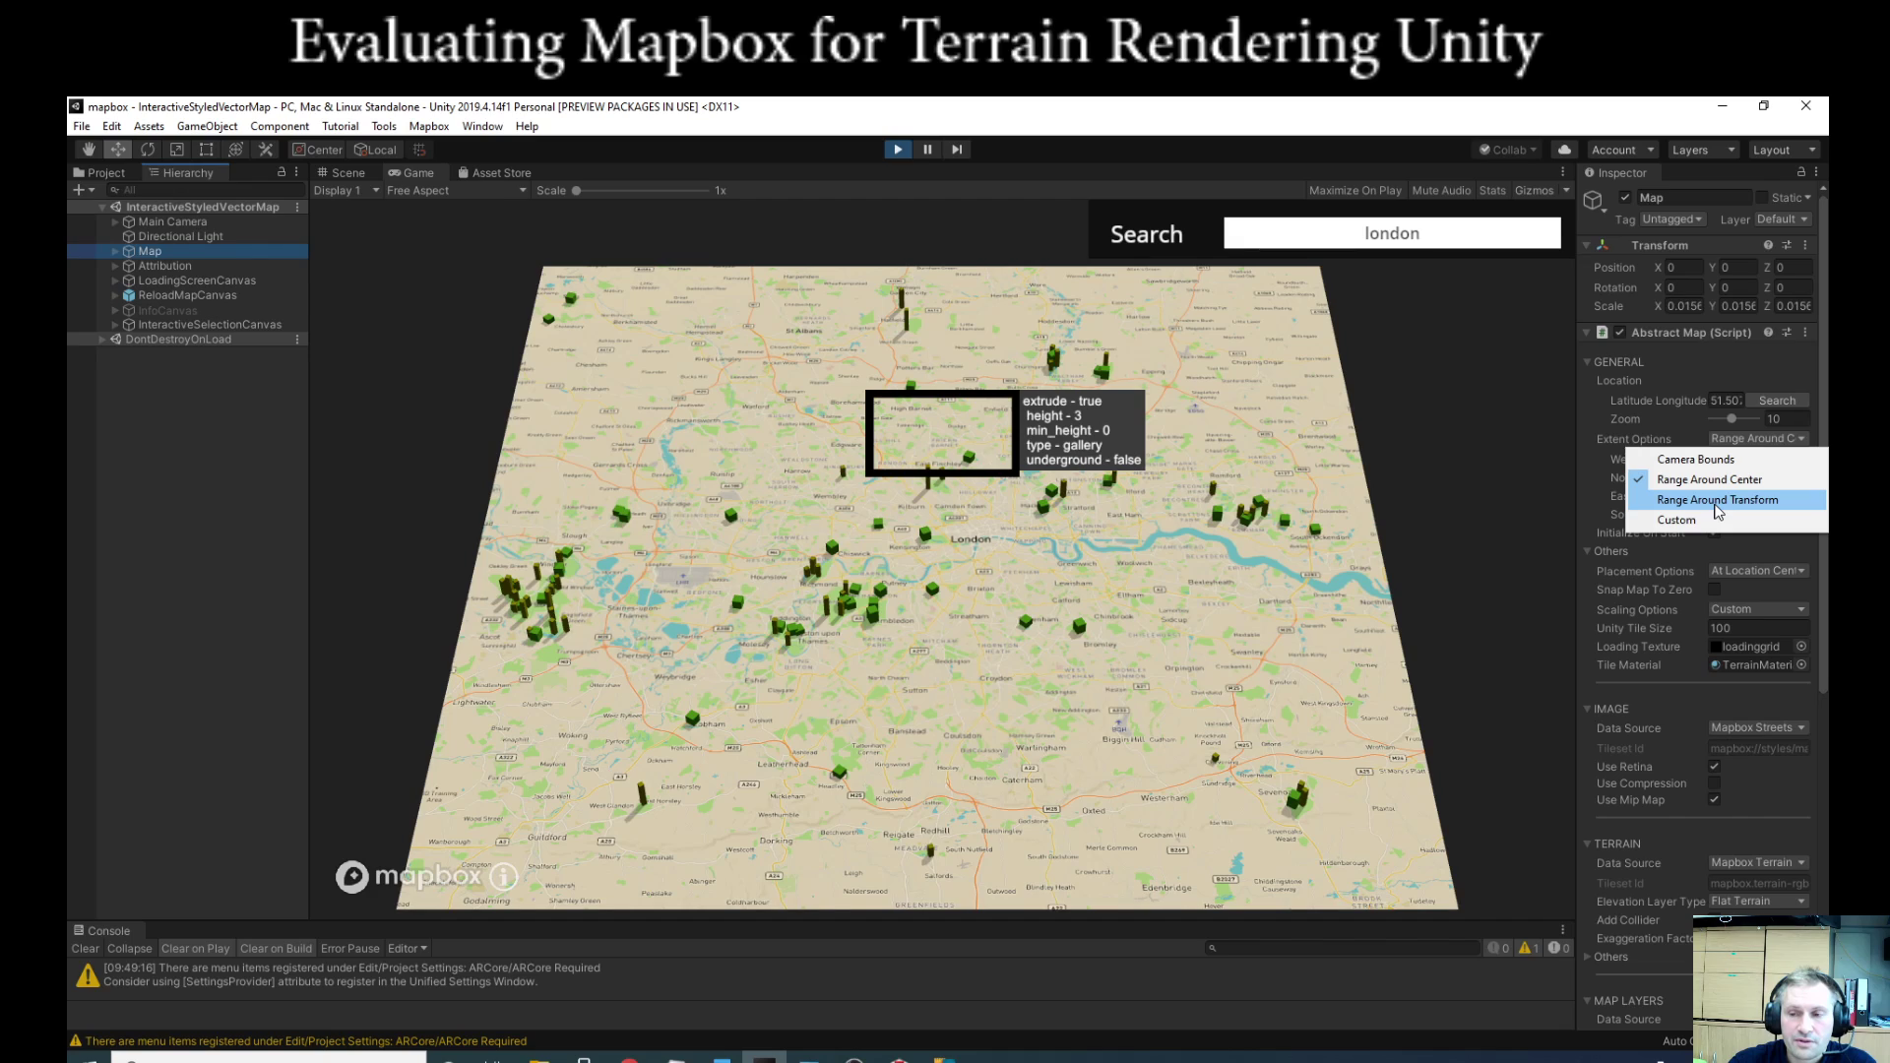
click(1505, 498)
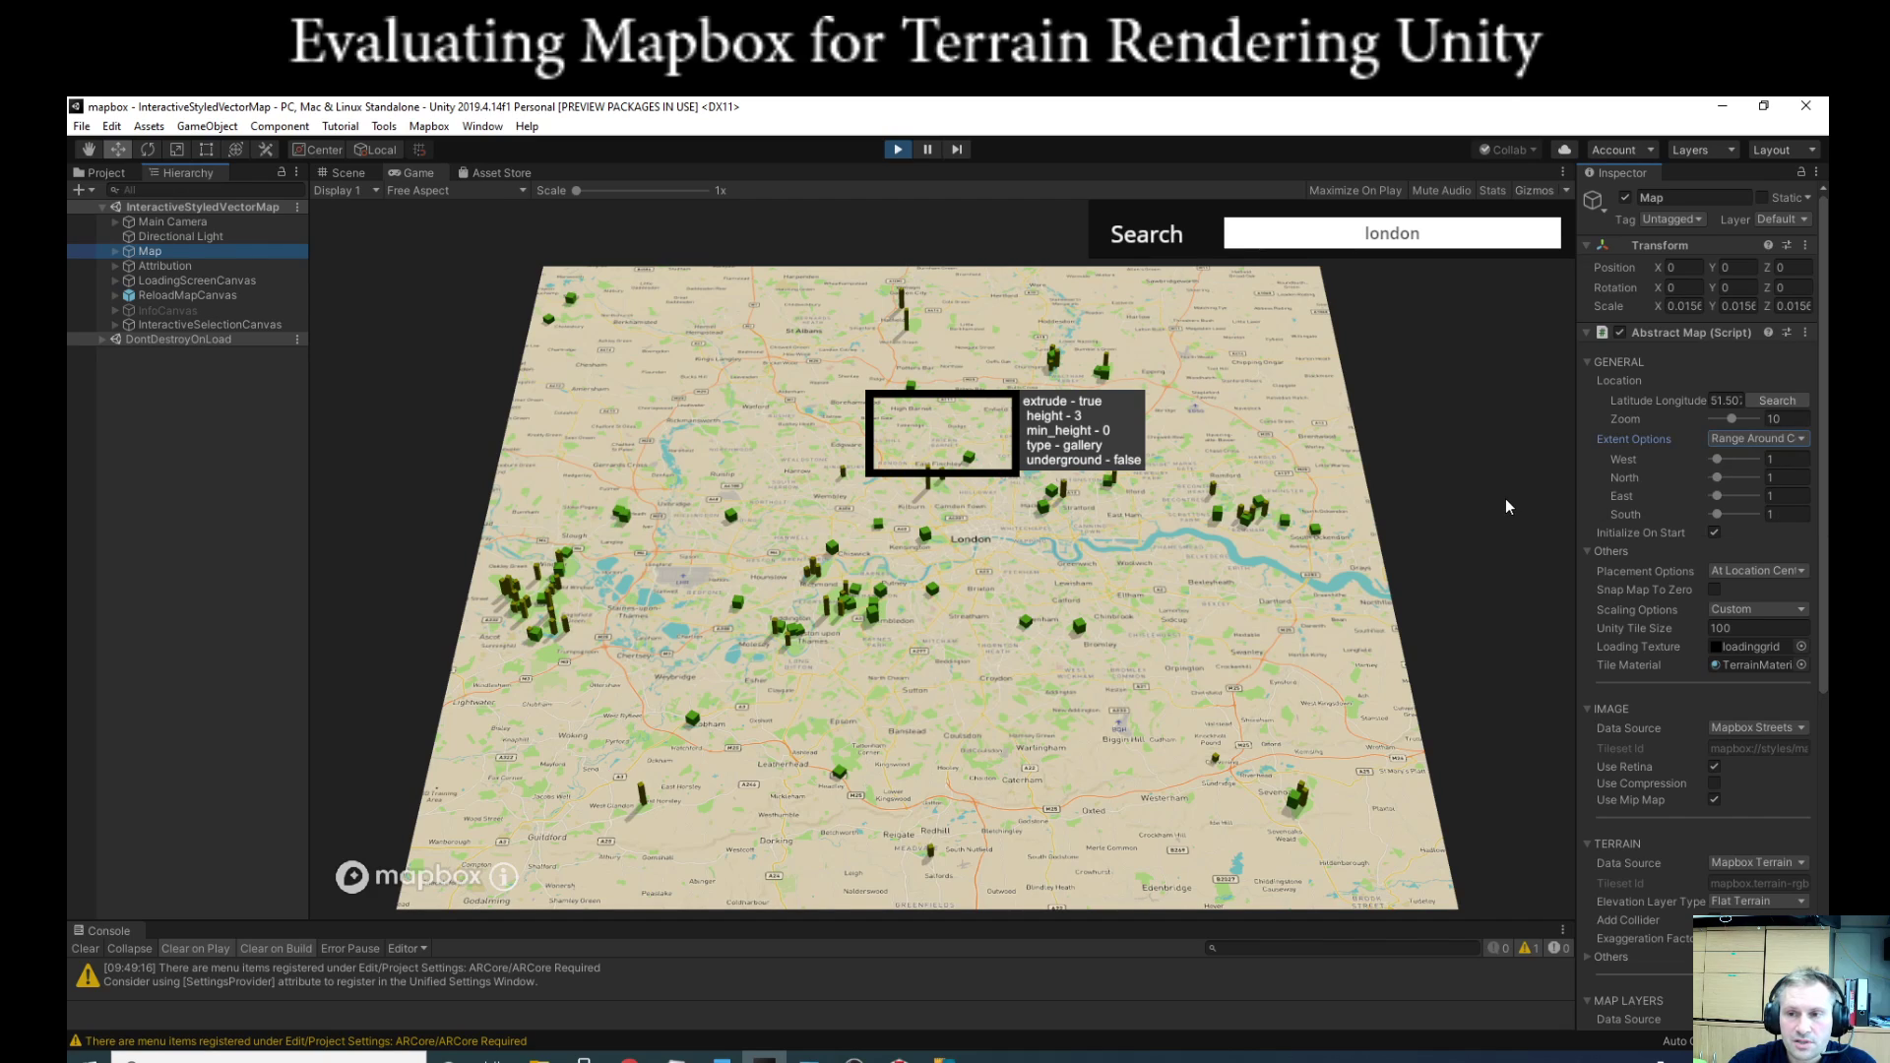
click(1754, 439)
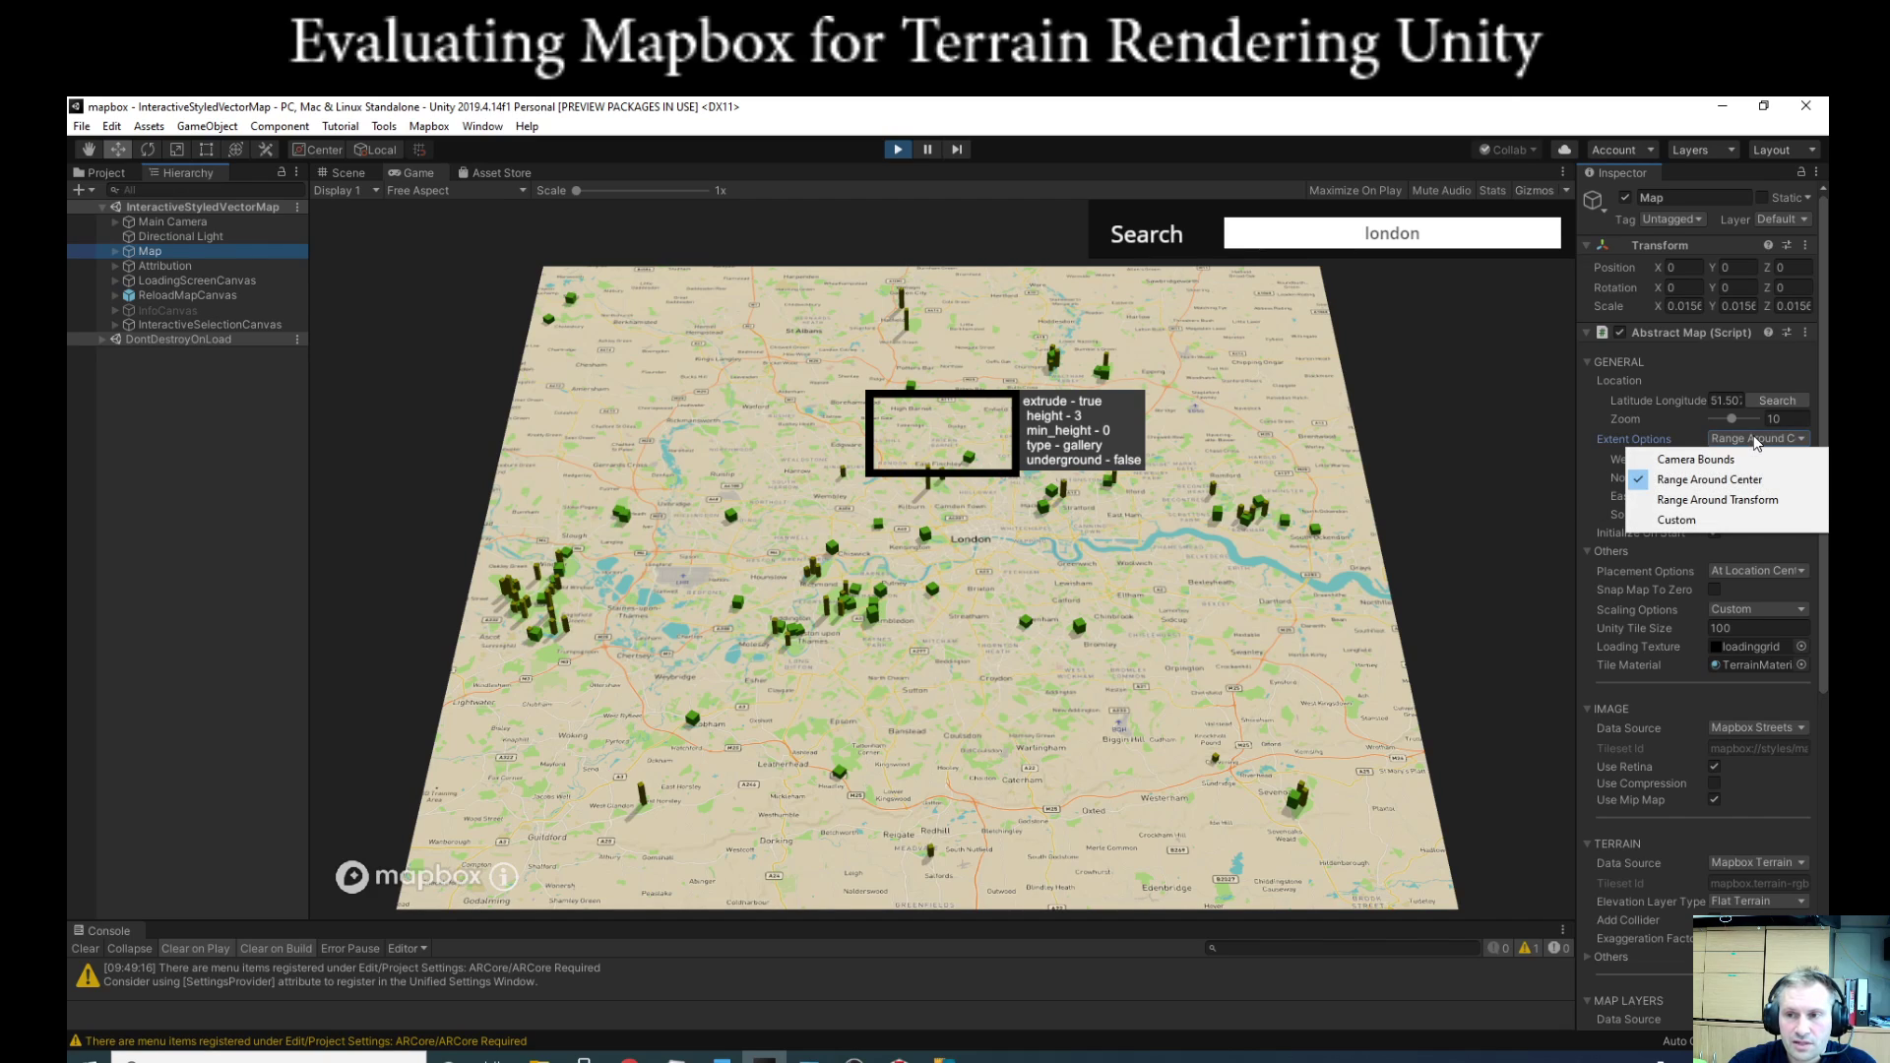
click(1501, 479)
drag(1715, 458, 1723, 456)
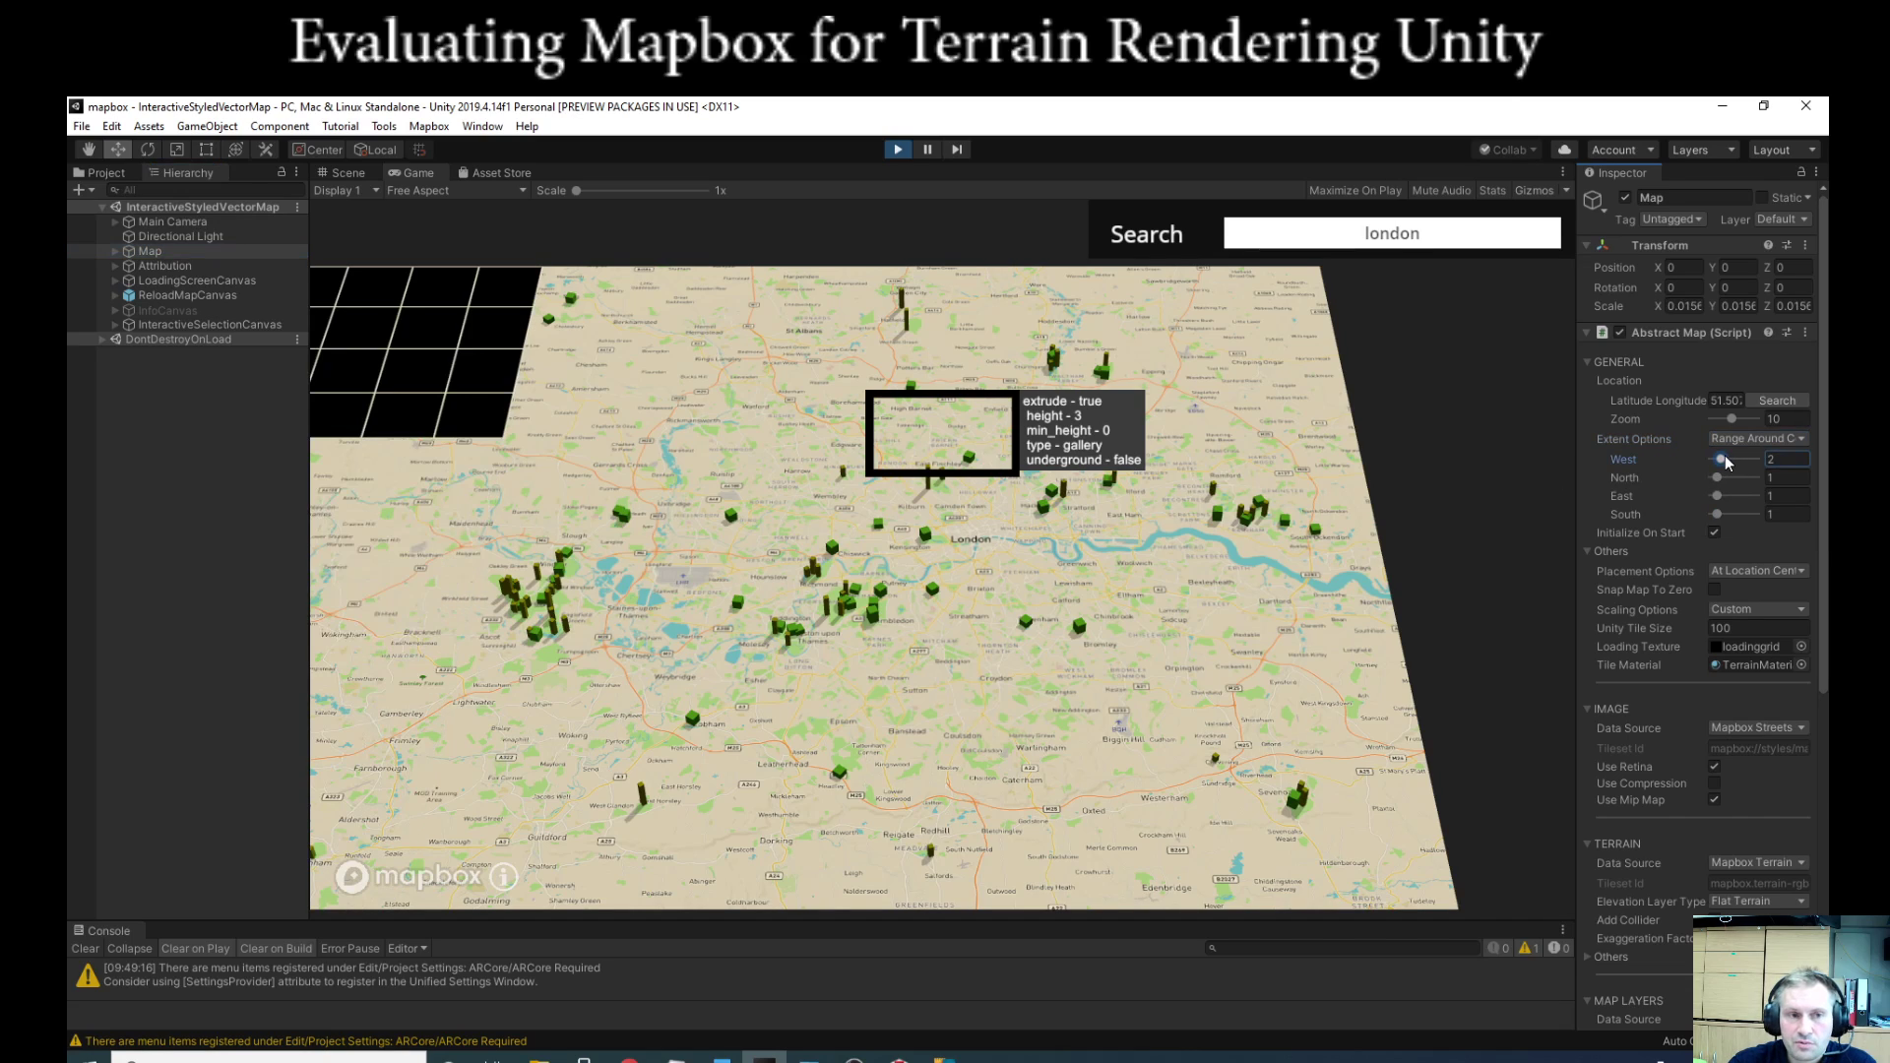
drag(1719, 476, 1724, 515)
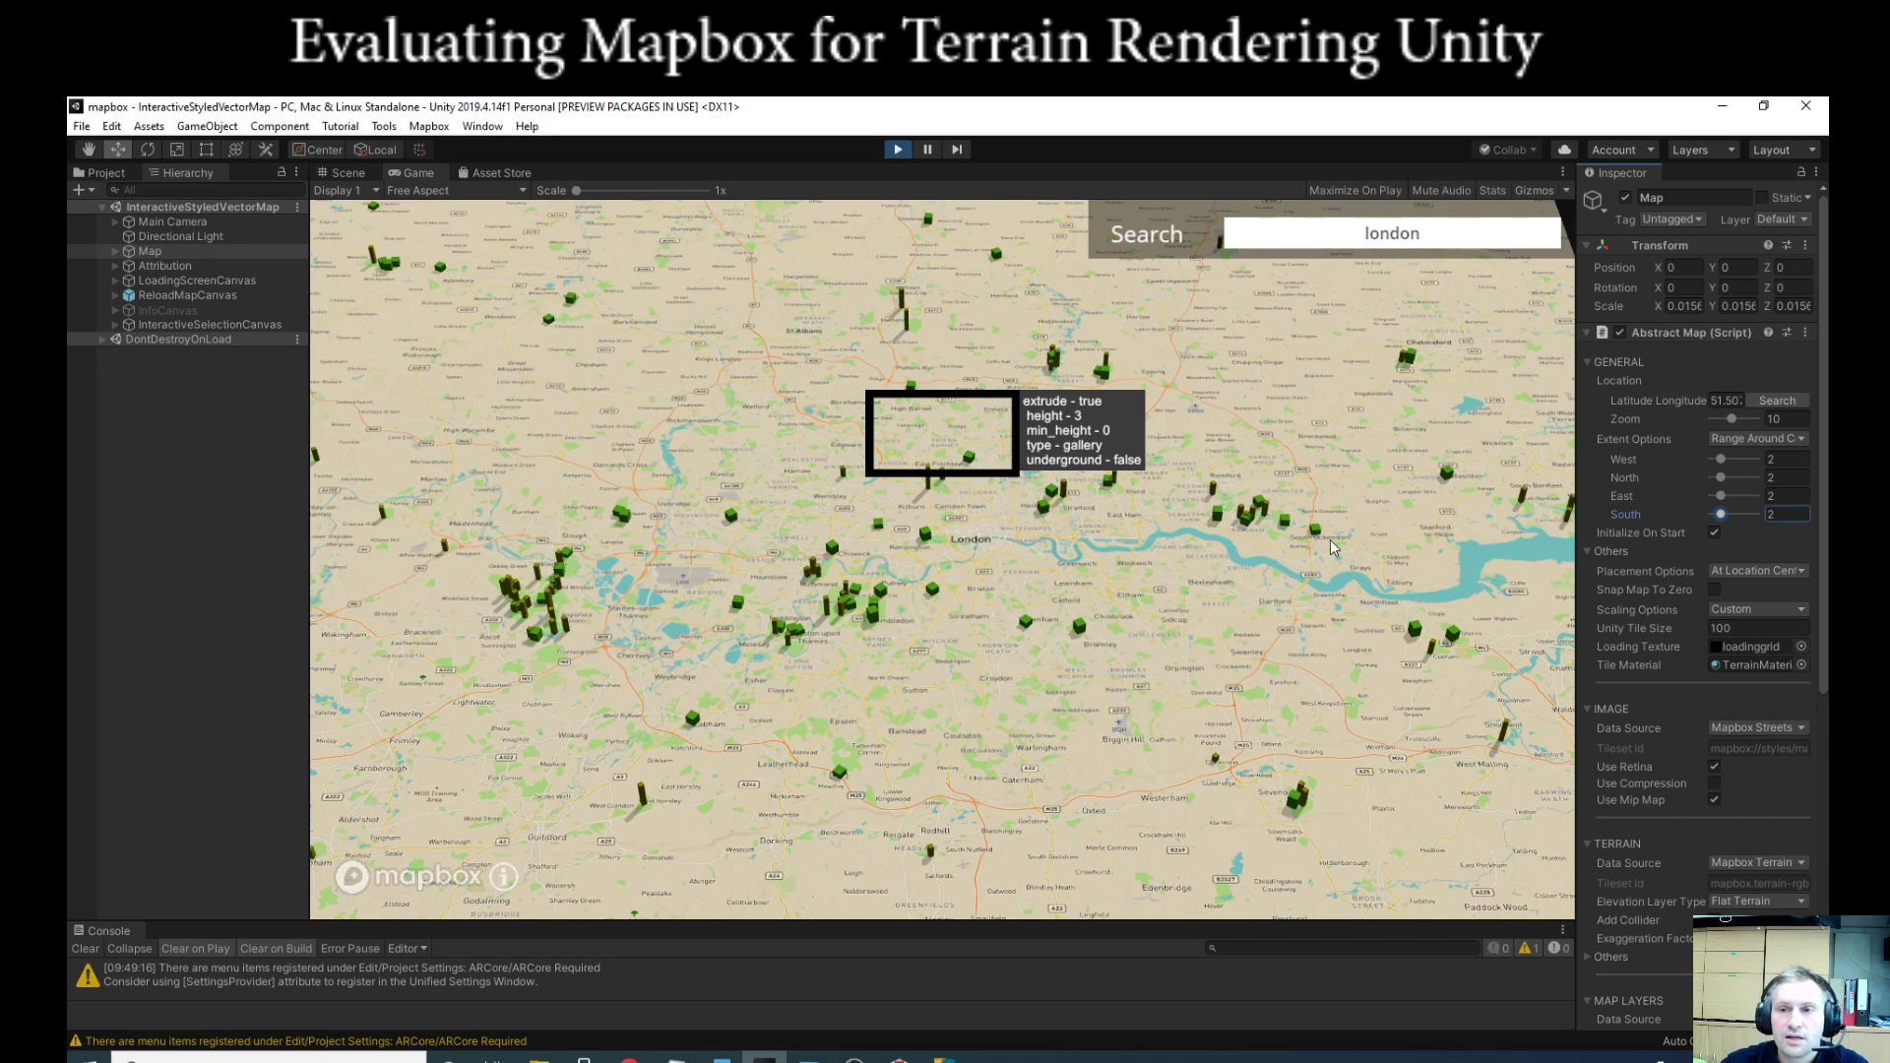
Step: Try Mapbox Dark as the Map's image data source, and switch it to Mapbox Satellite
right_drag(1301, 492, 799, 1032)
right_drag(1194, 800, 1541, 699)
click(1746, 735)
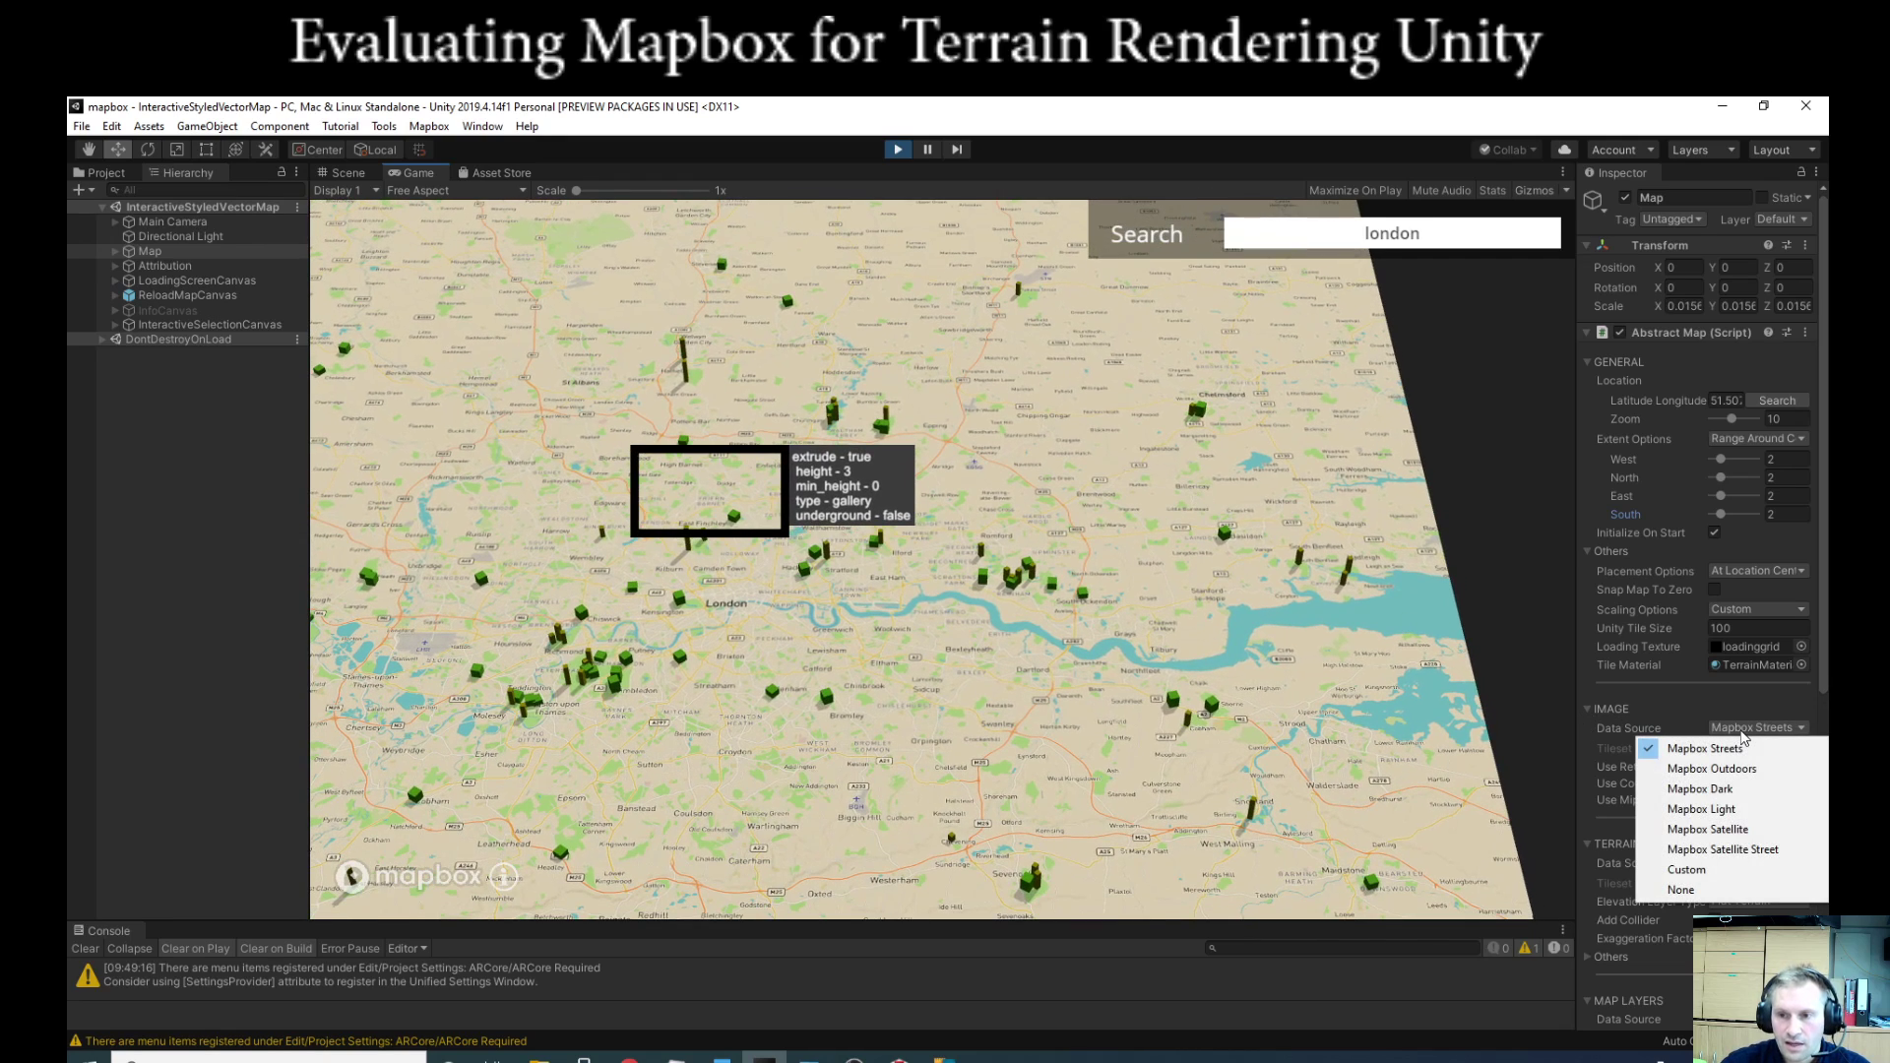
click(1724, 793)
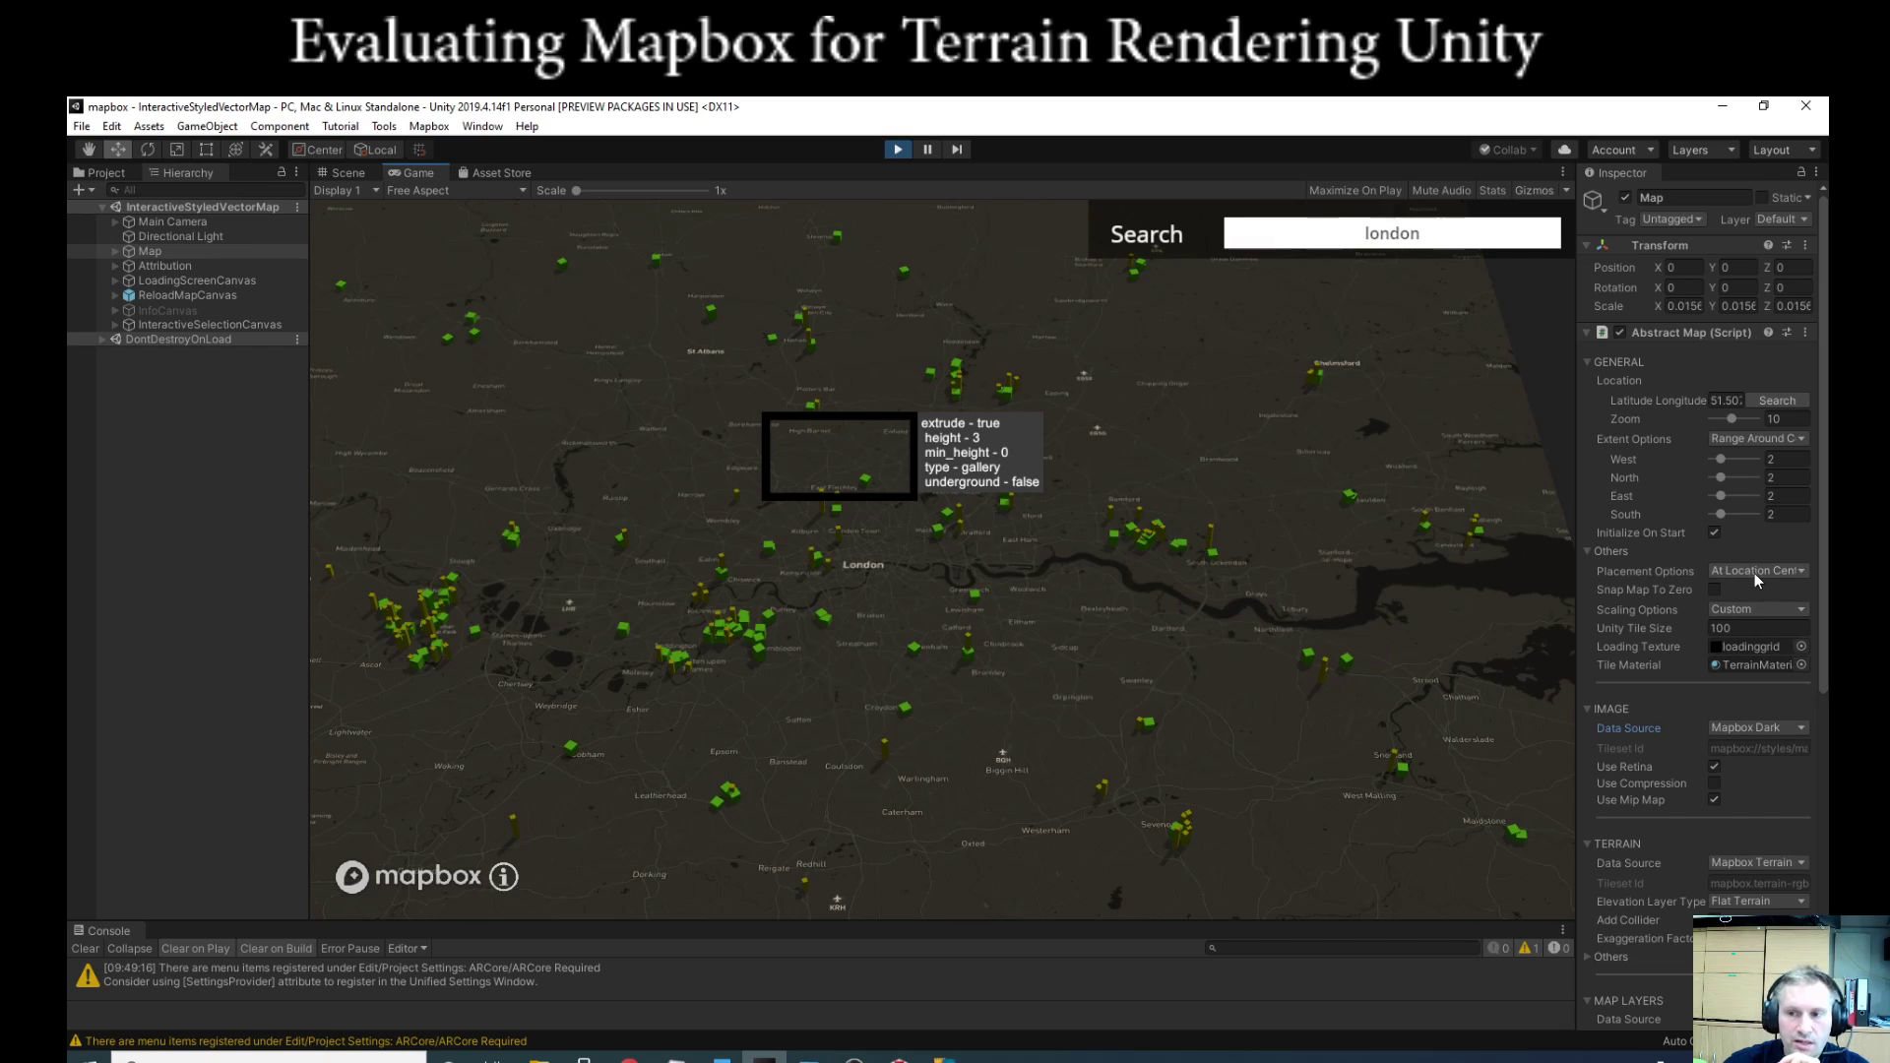
click(1767, 734)
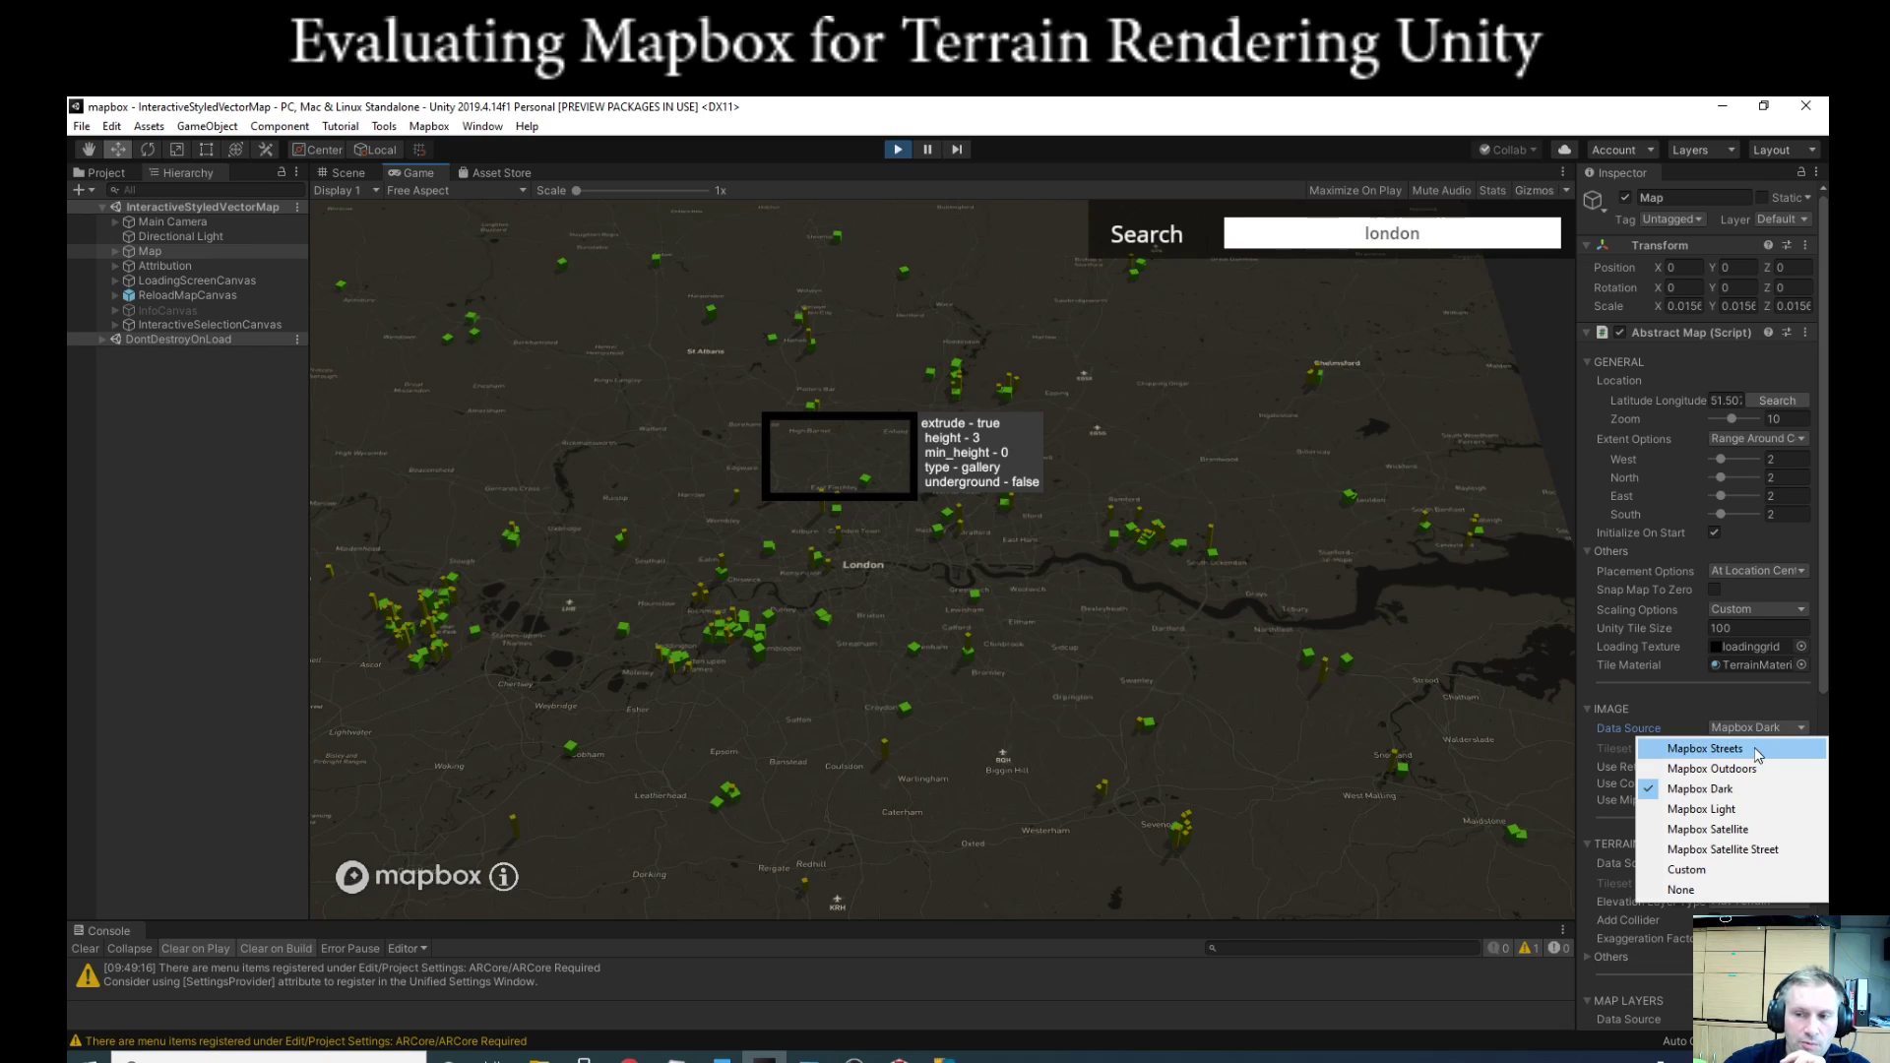
click(1742, 830)
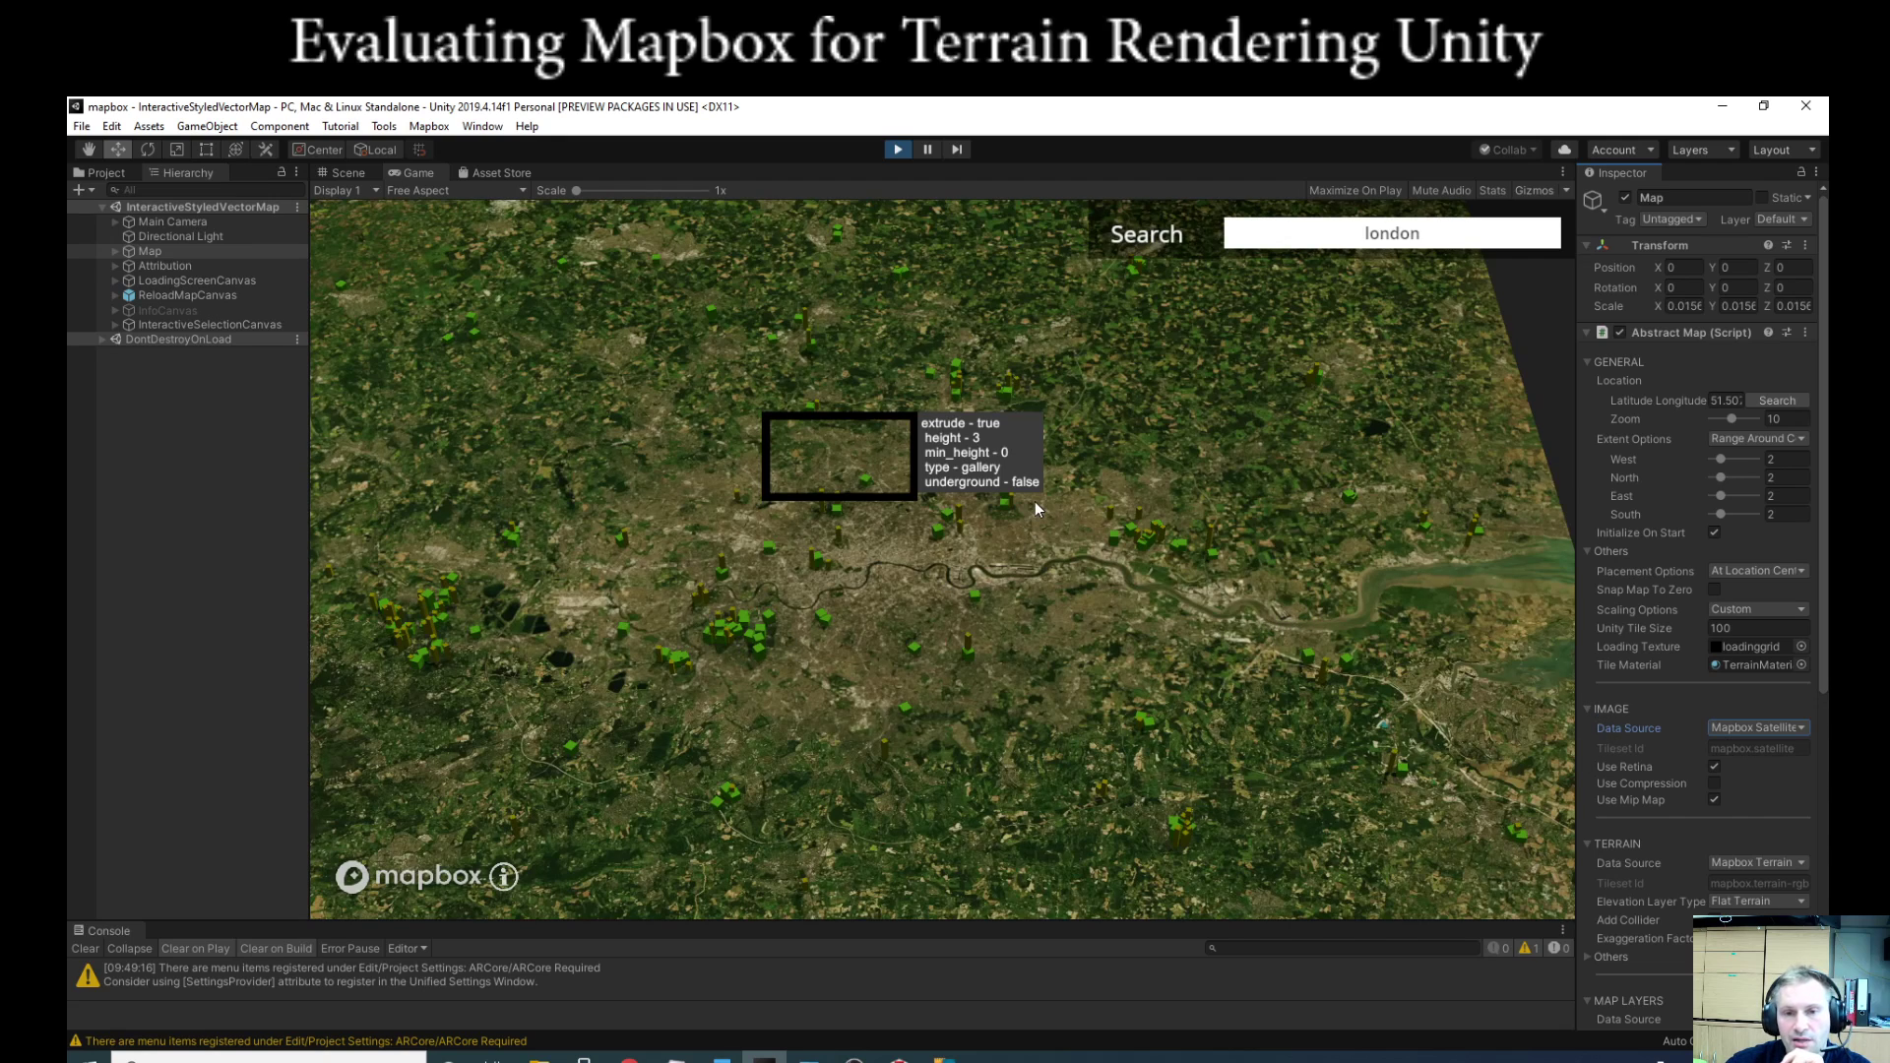
Step: Try map zoom levels of about 11.4 and 10.5, and set 17 to view the satellite-textured buildings around Trafalgar Square
click(1732, 419)
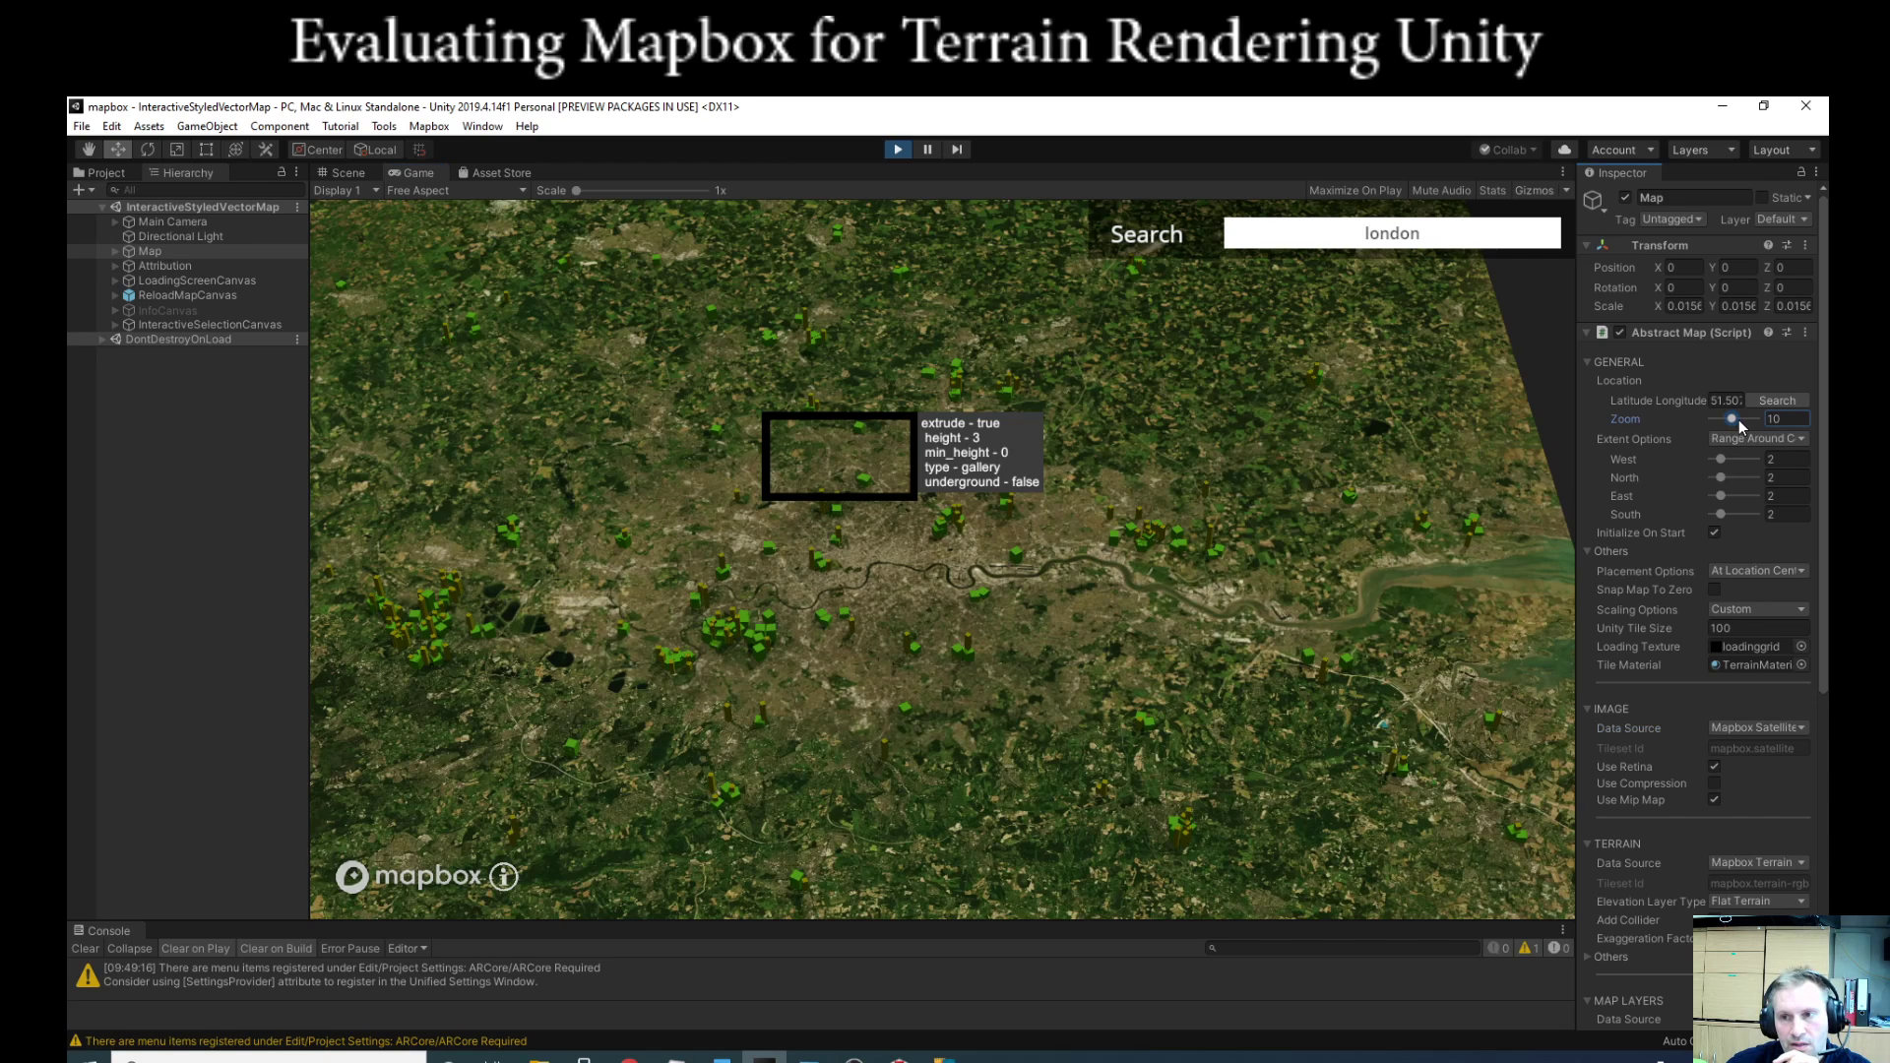
drag(1738, 417, 1735, 417)
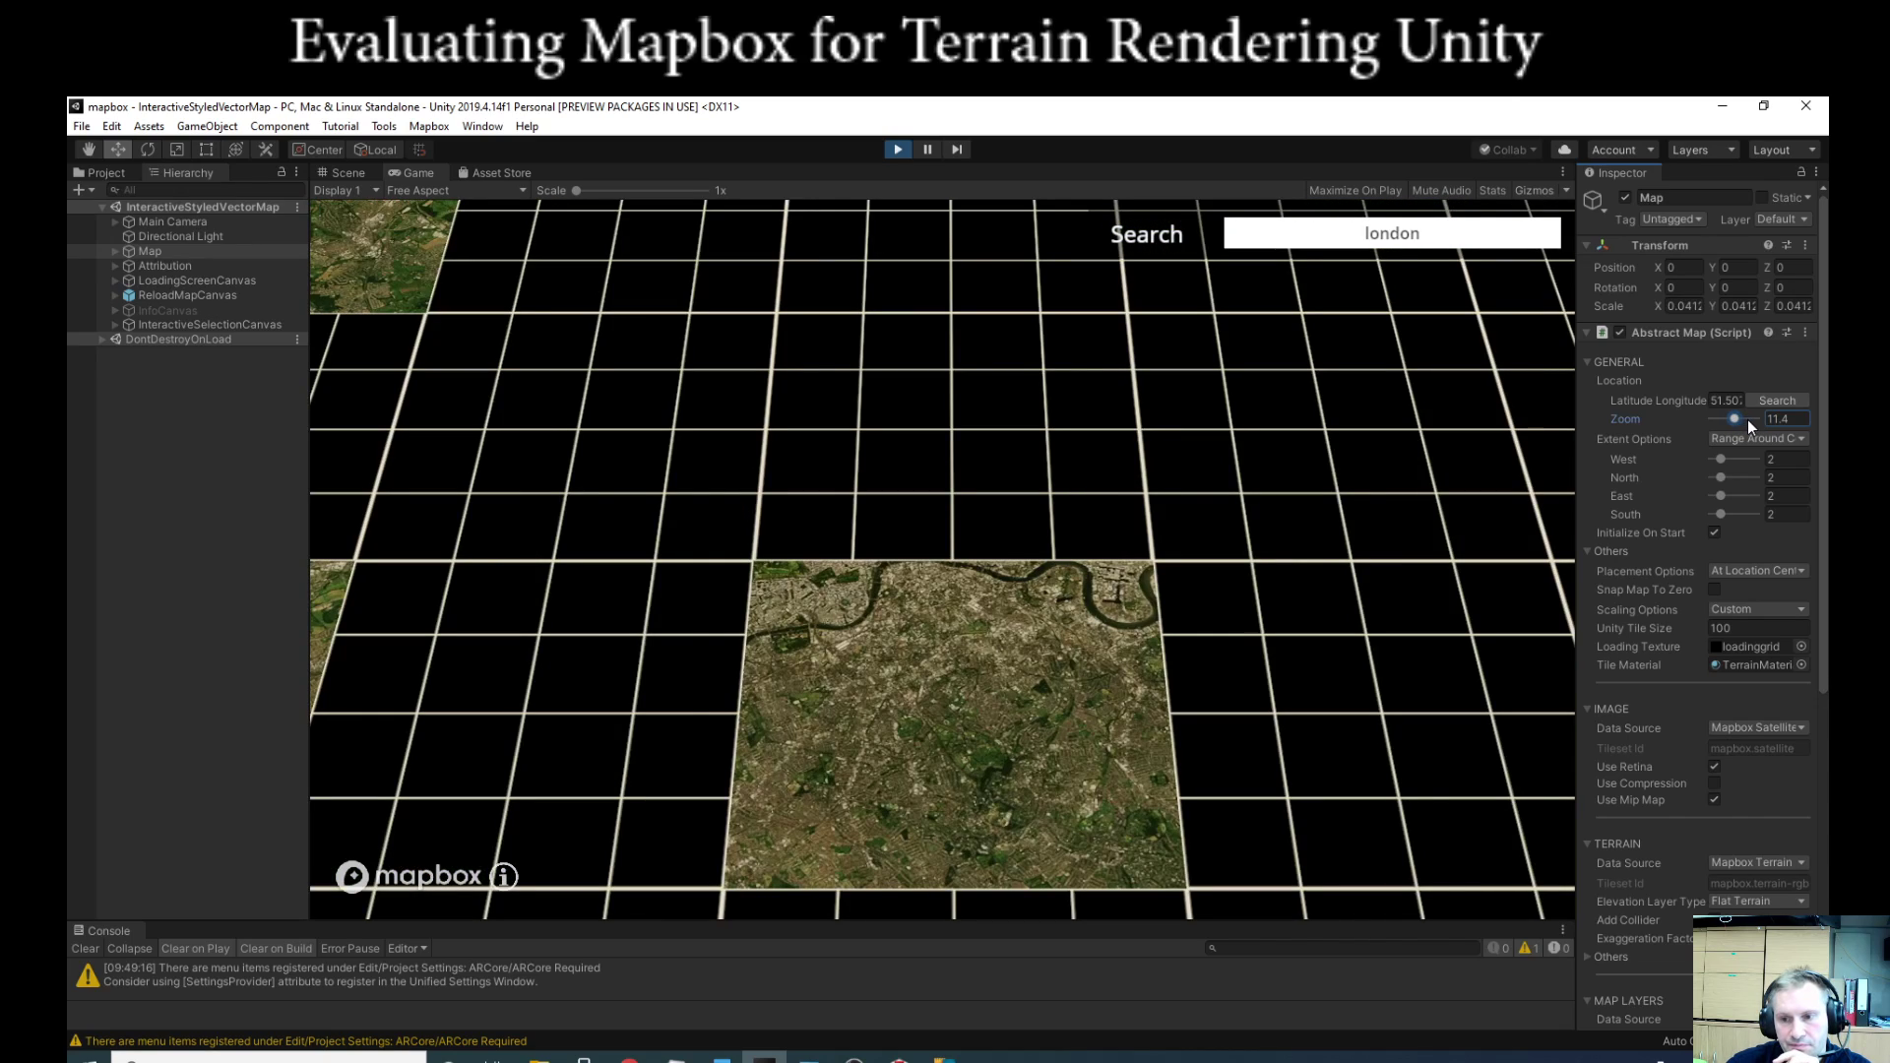
drag(1746, 419, 1732, 419)
click(1758, 438)
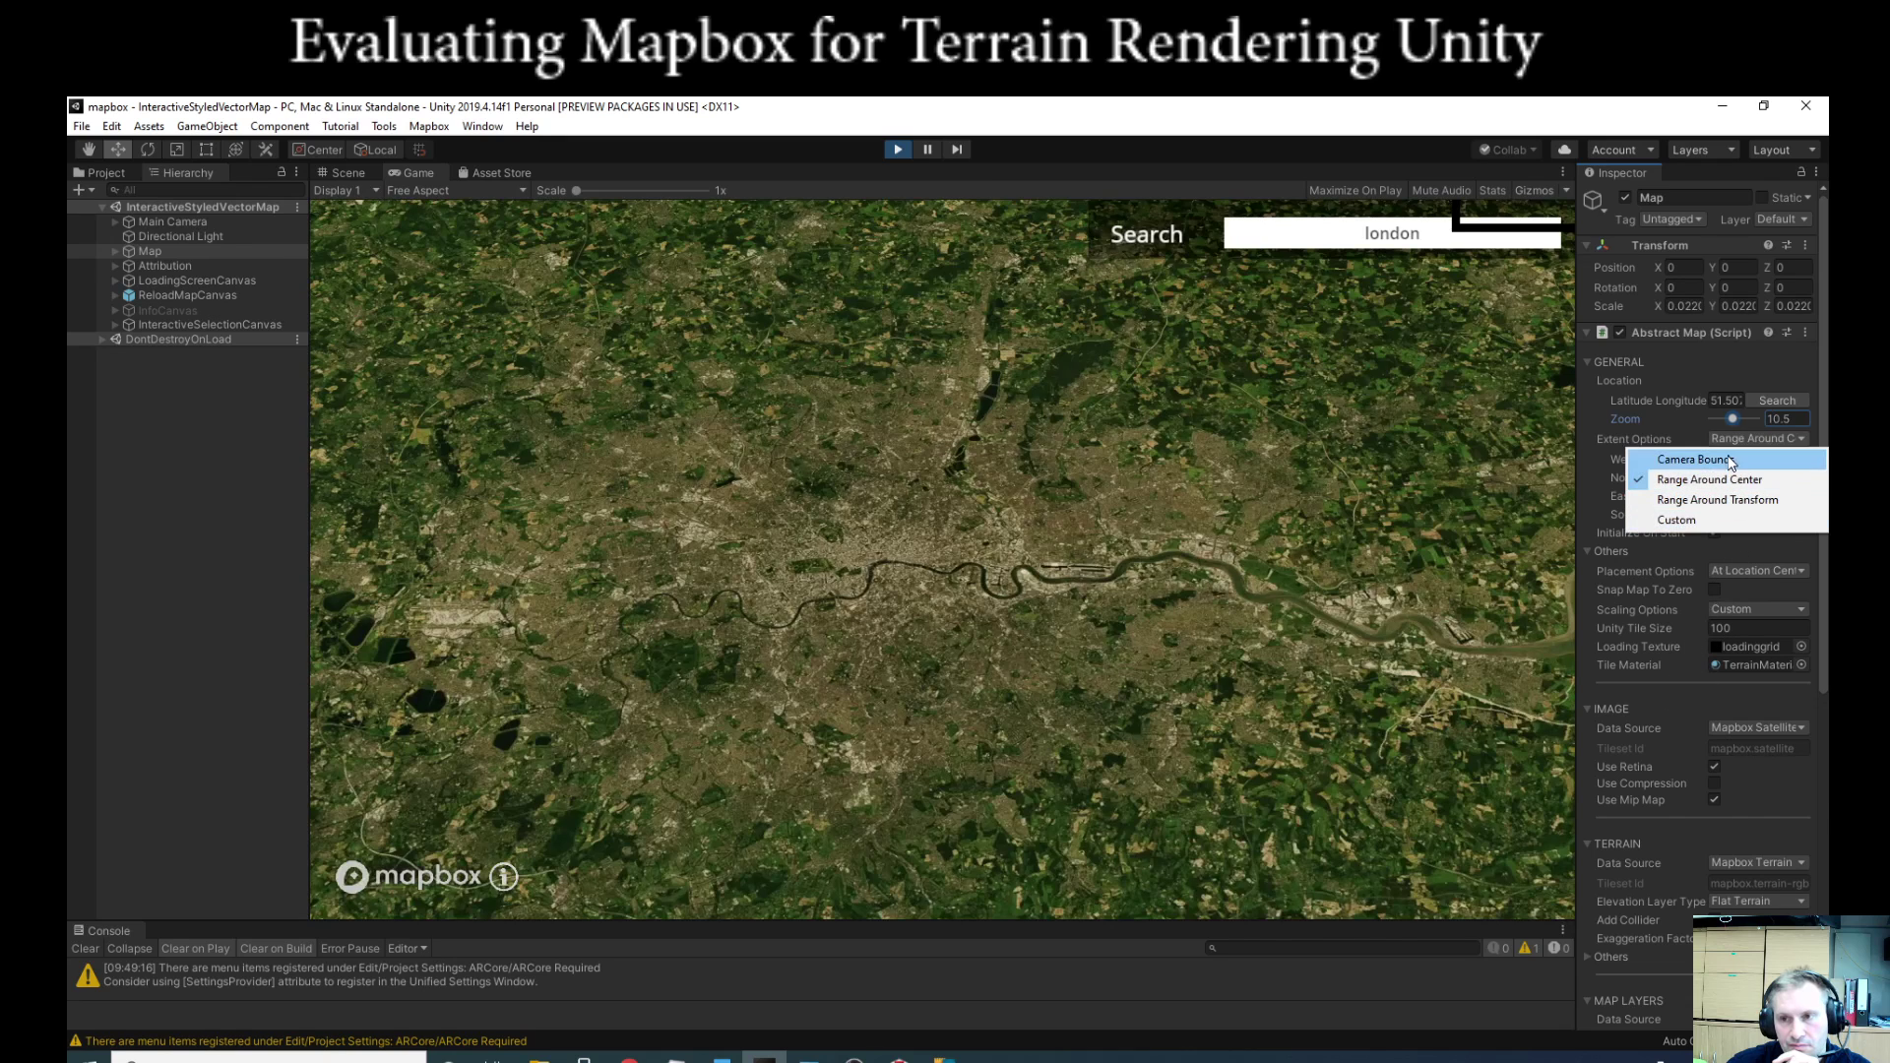
click(1743, 420)
drag(1742, 419, 1747, 421)
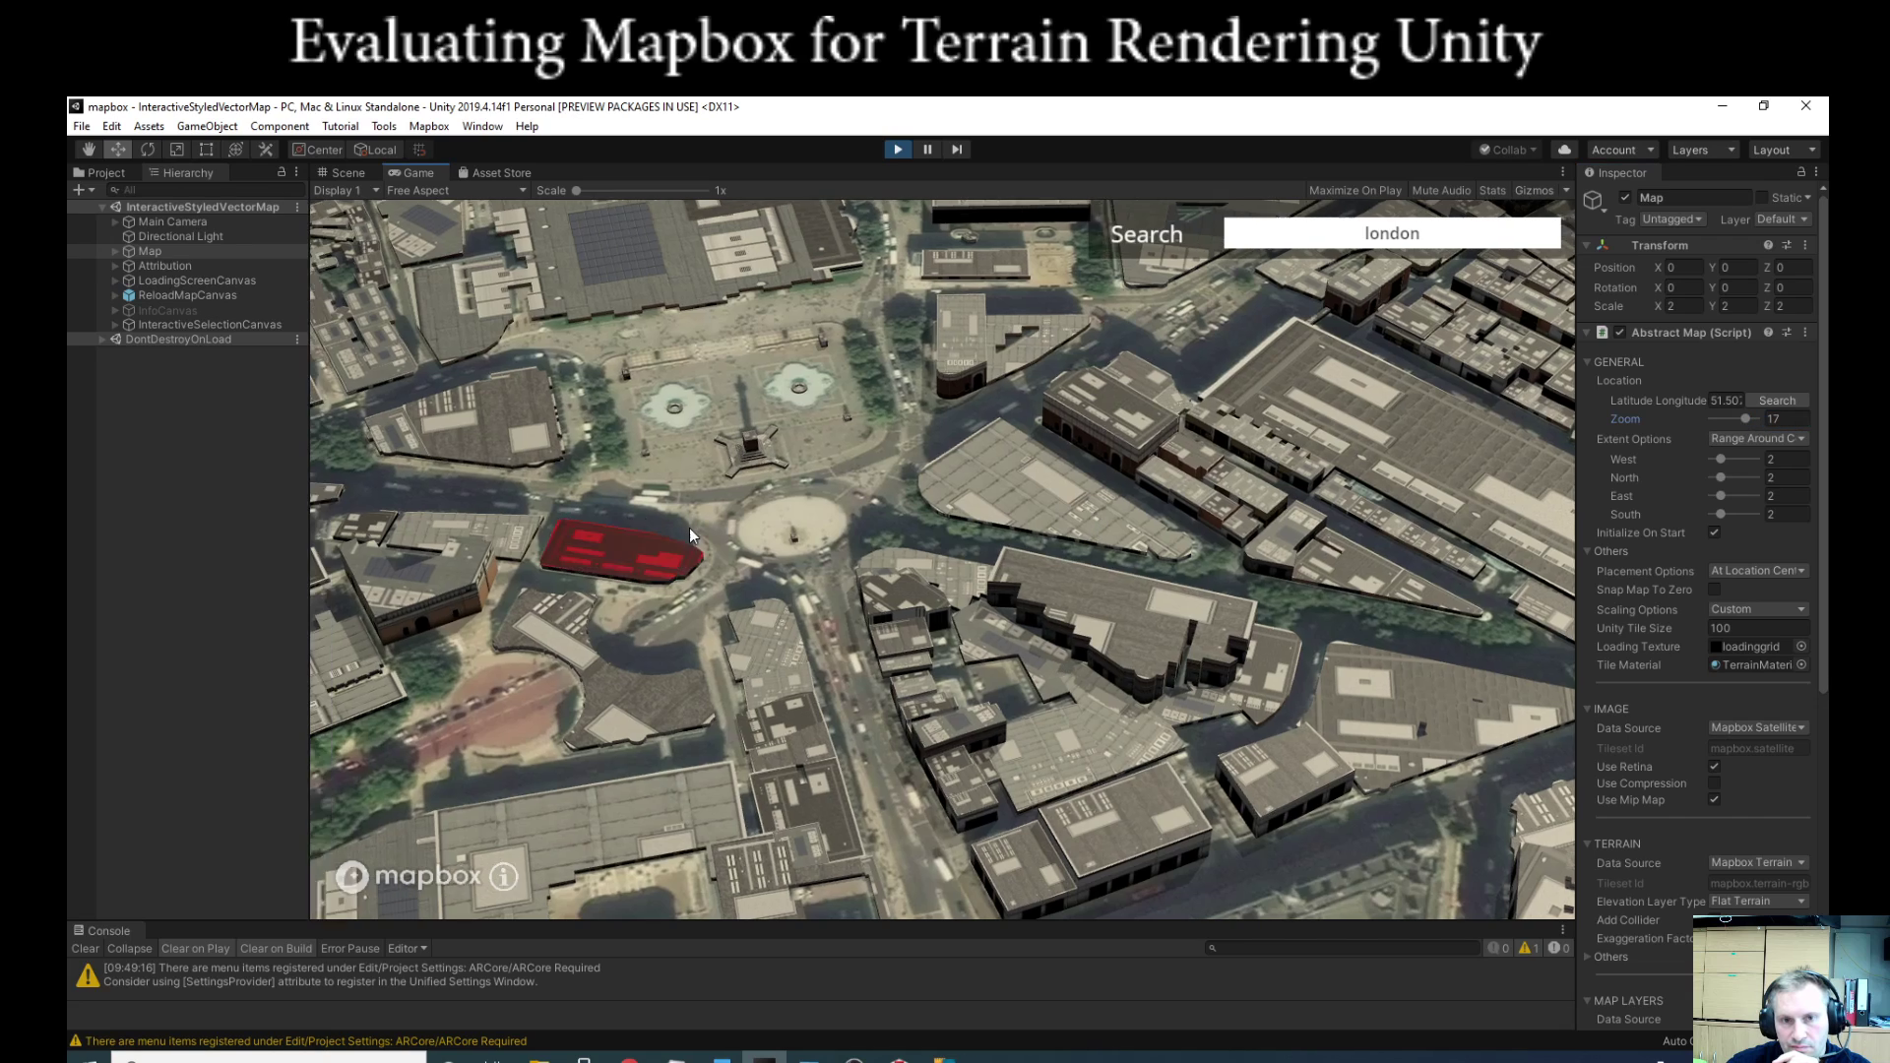
drag(659, 521, 1244, 795)
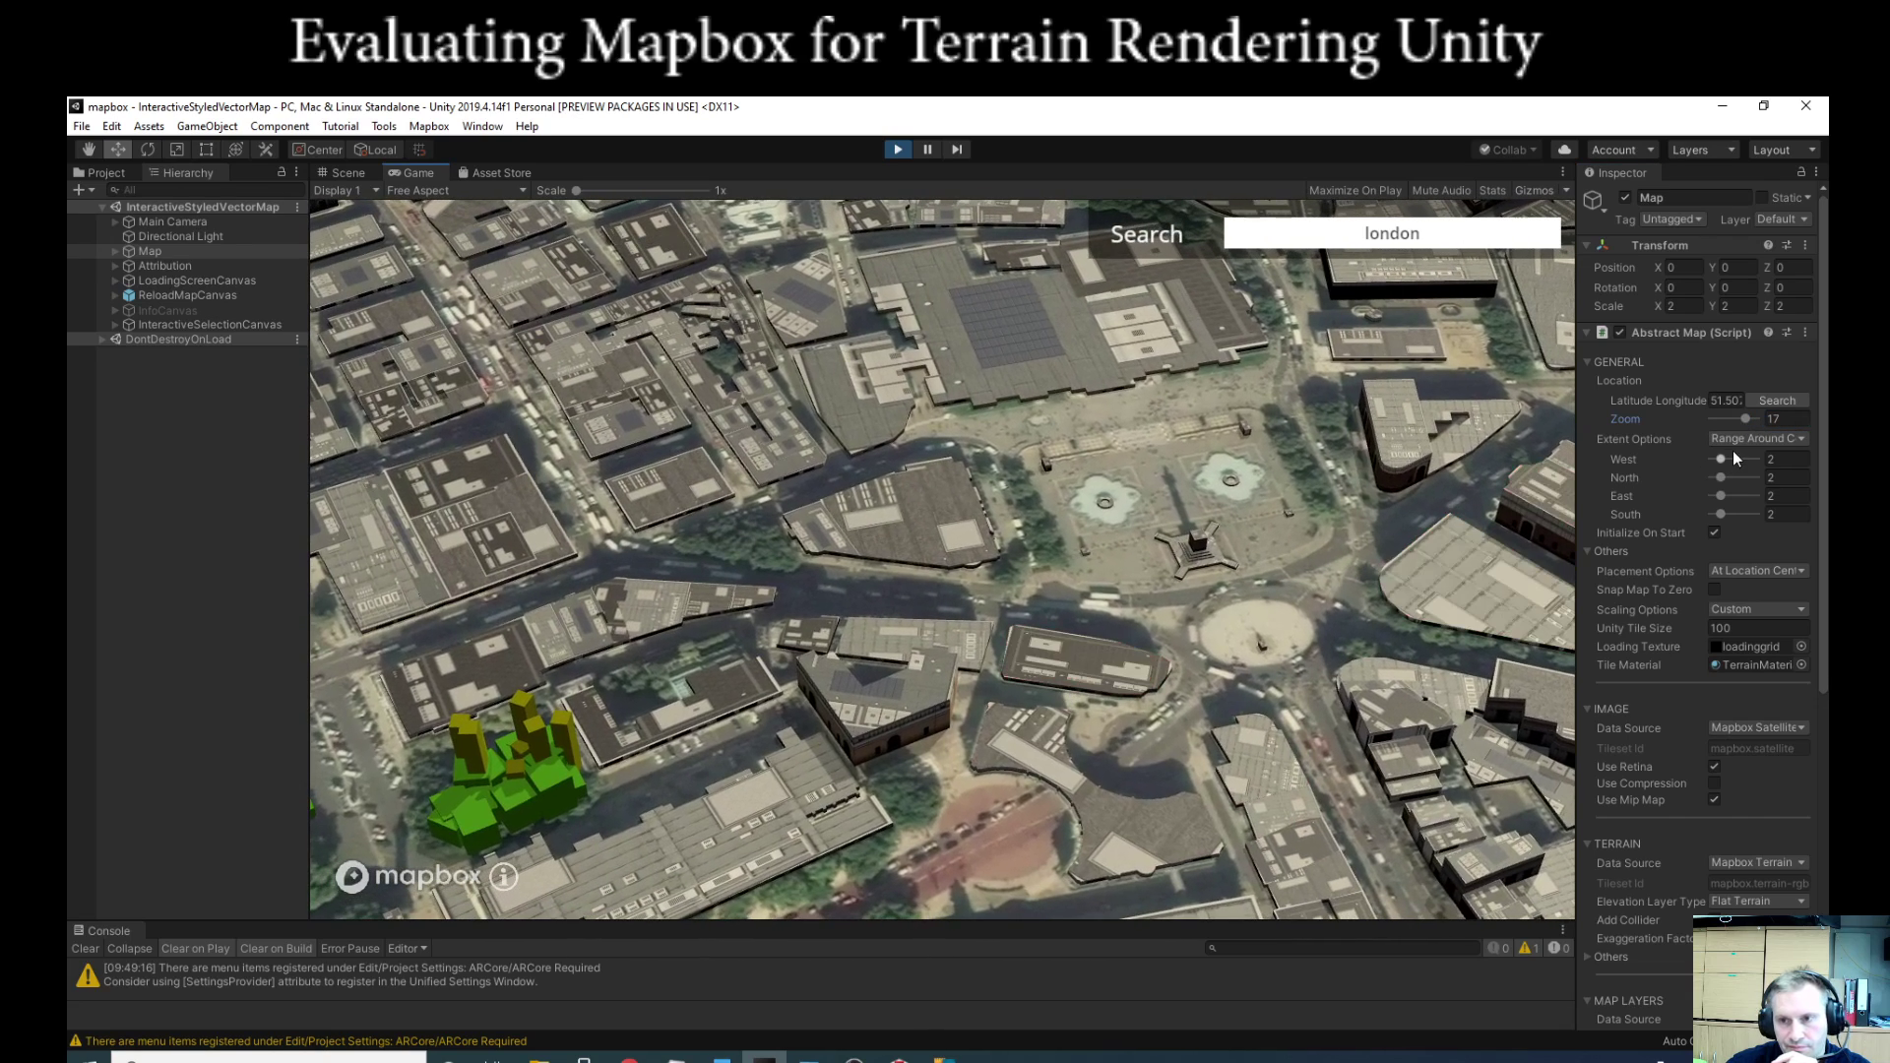
Step: Lower the map zoom in stages through 16.5 and 13.7 to 8.9
drag(1745, 421, 1730, 418)
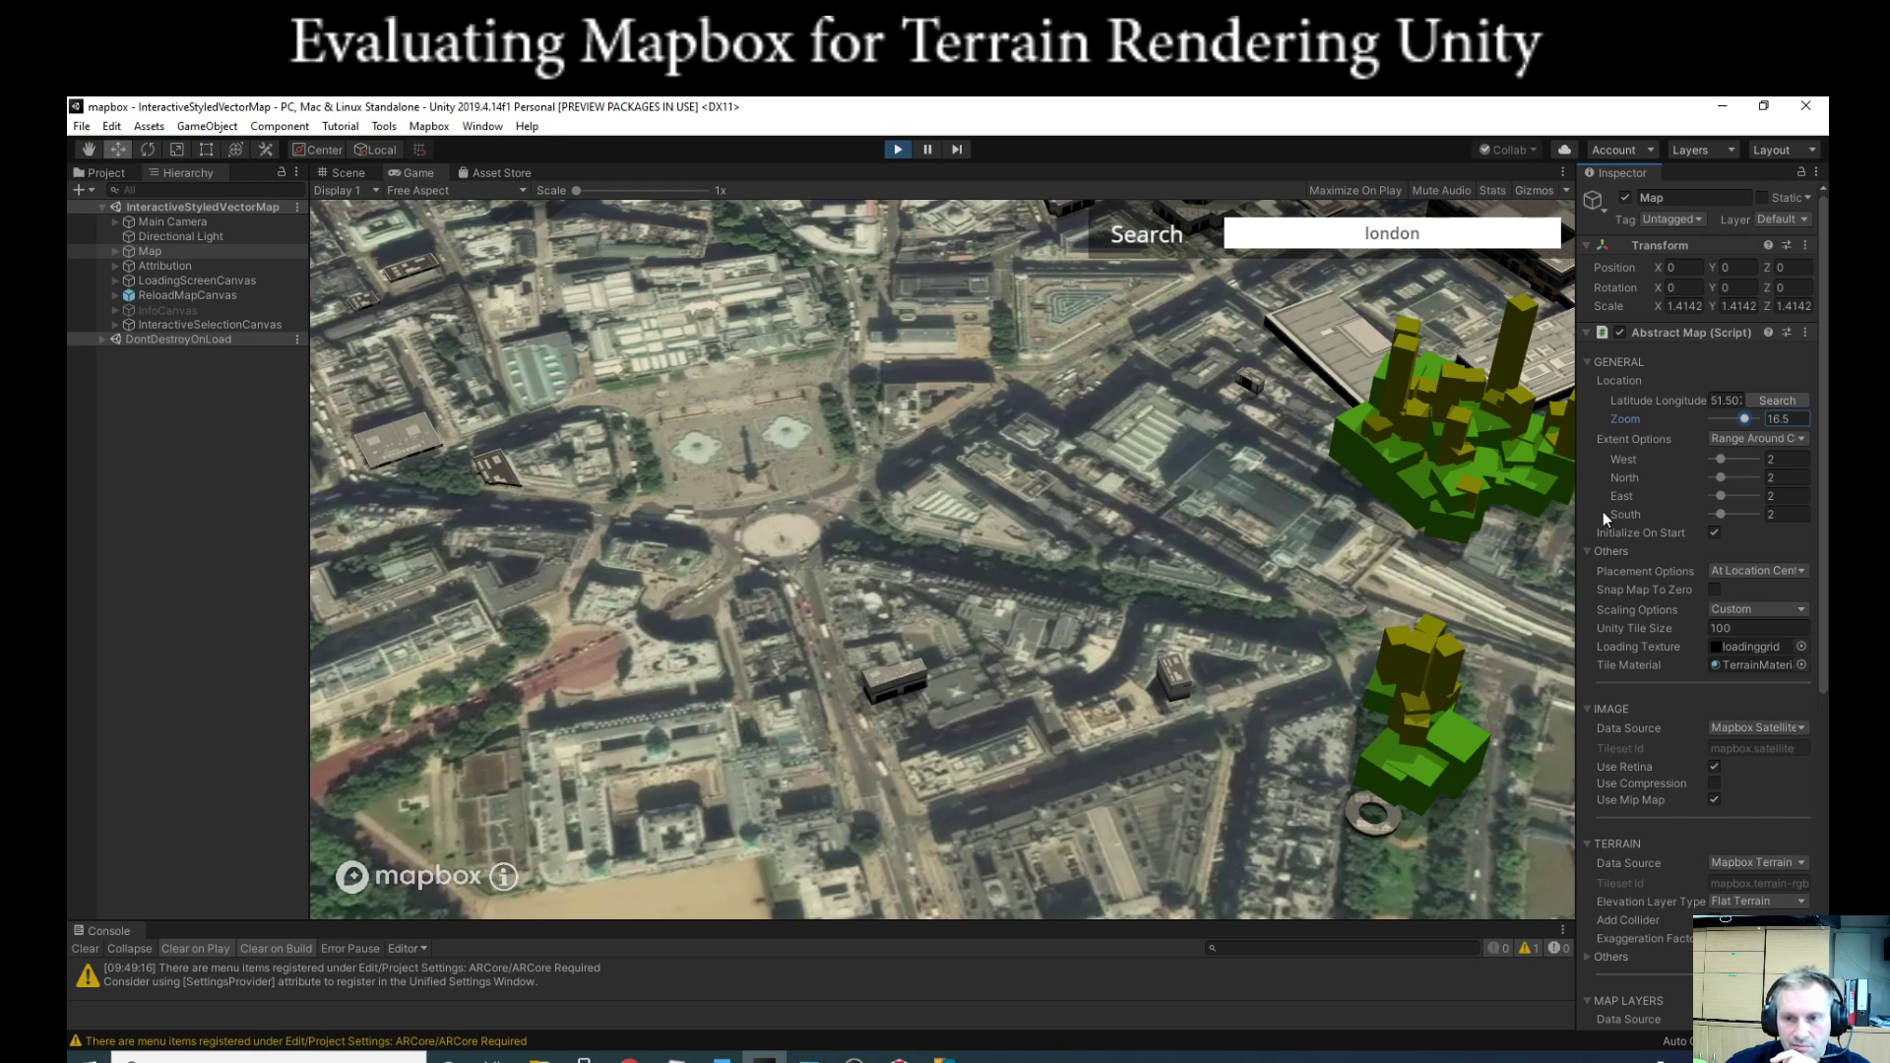
drag(1740, 418, 1730, 417)
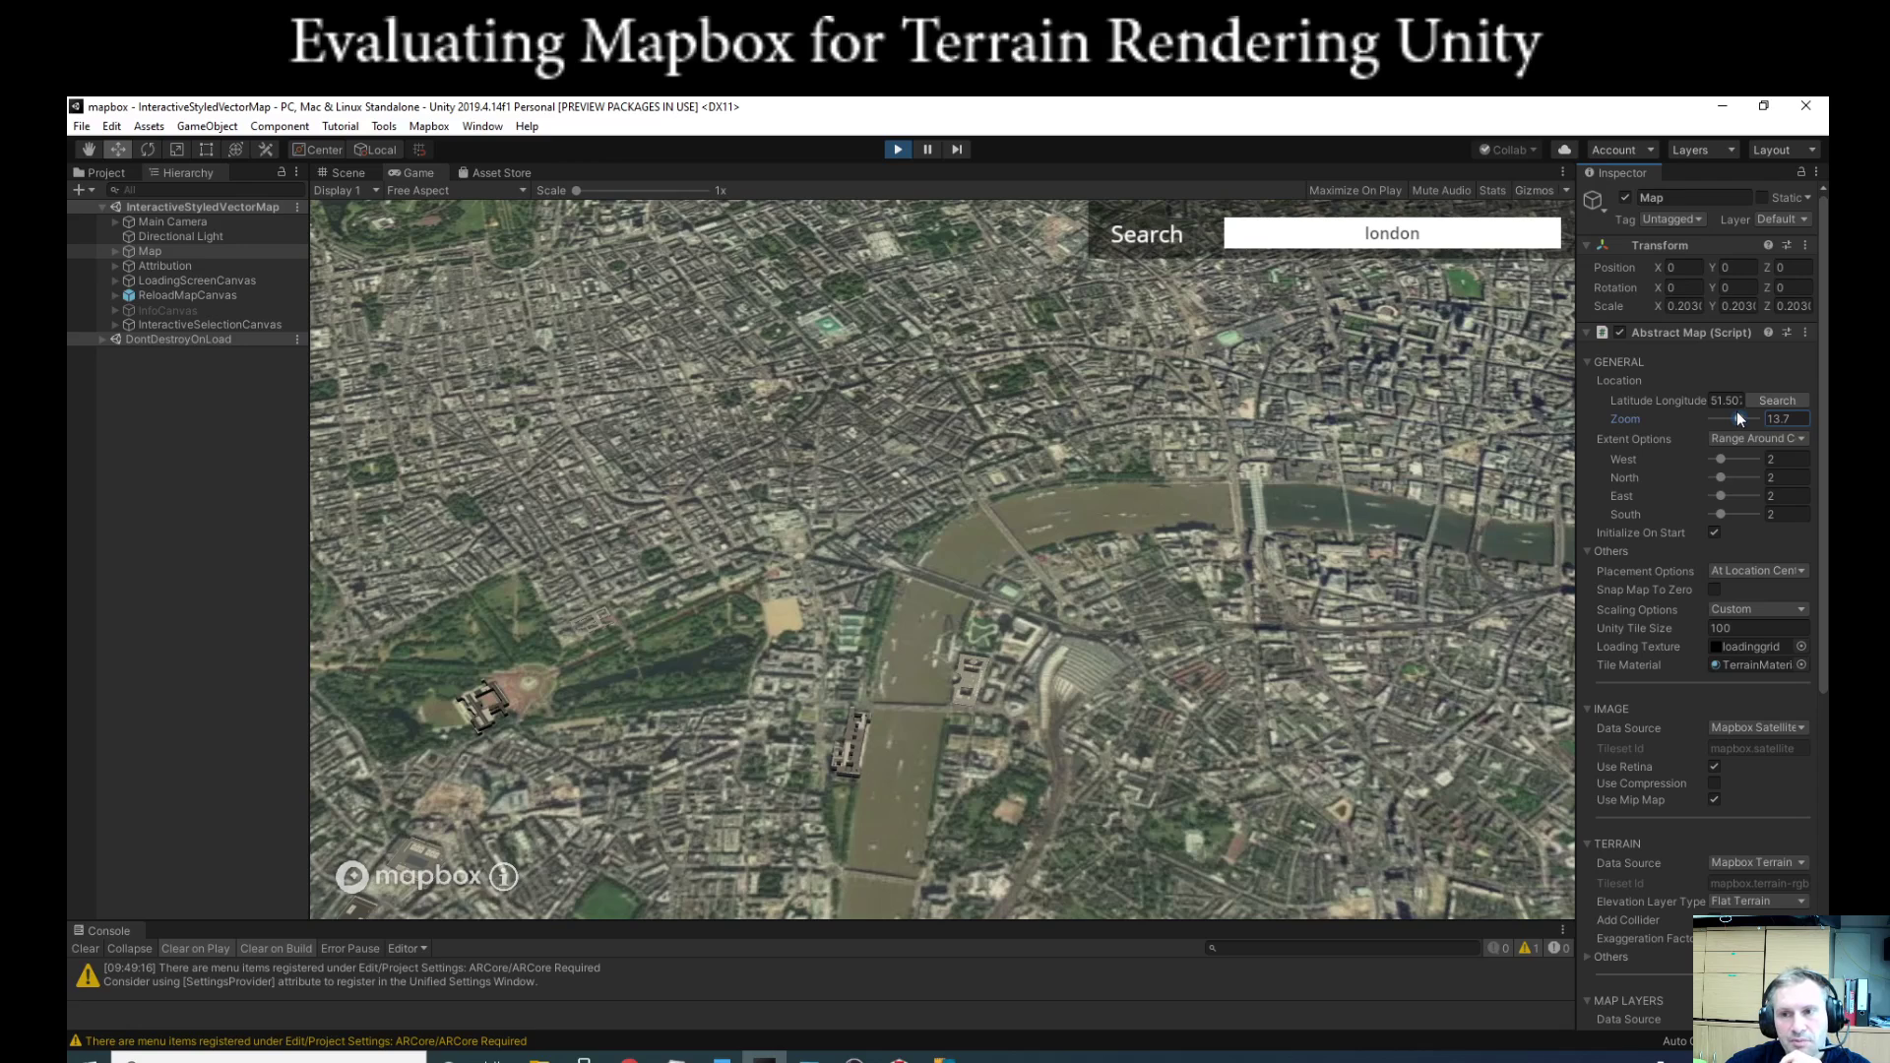
drag(1737, 411, 1732, 411)
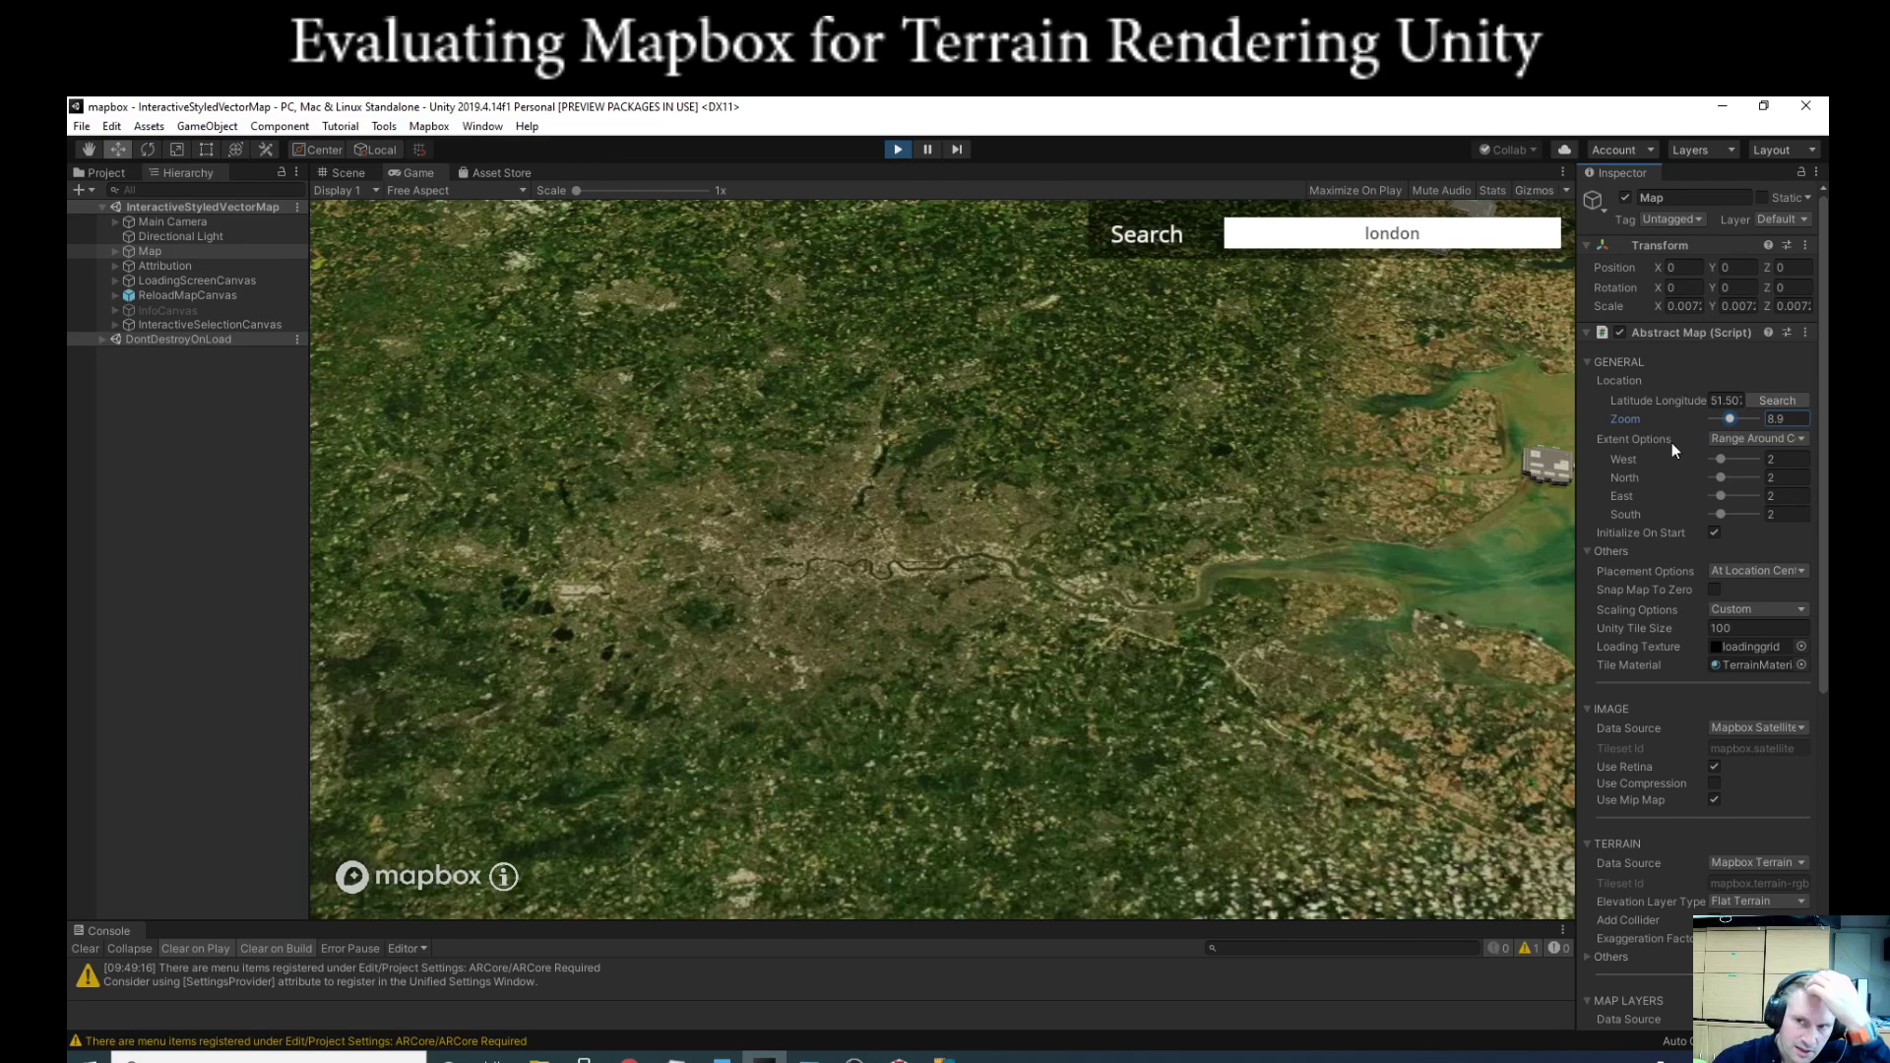
Step: Set the map zoom to 0 for the whole world, and raise it to 5 with the British Isles centred
text(0)
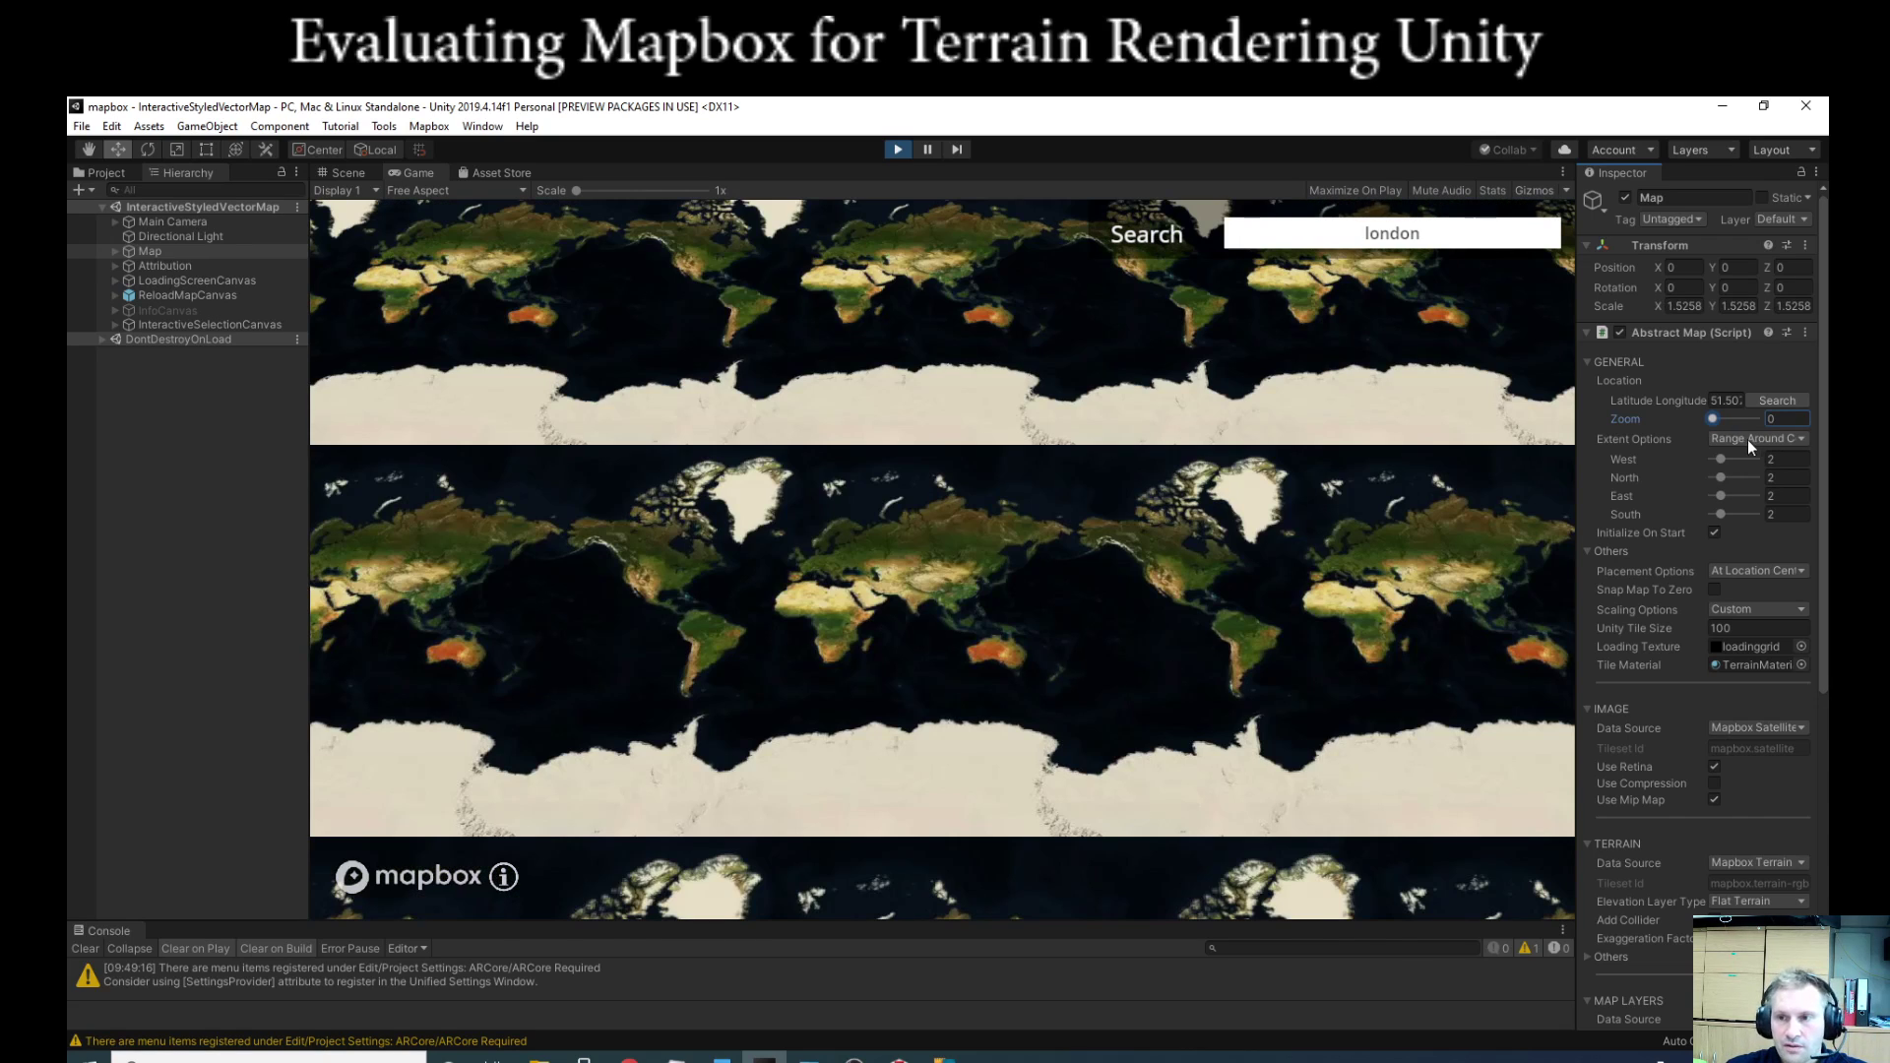
drag(1713, 418, 1727, 422)
drag(581, 394, 900, 690)
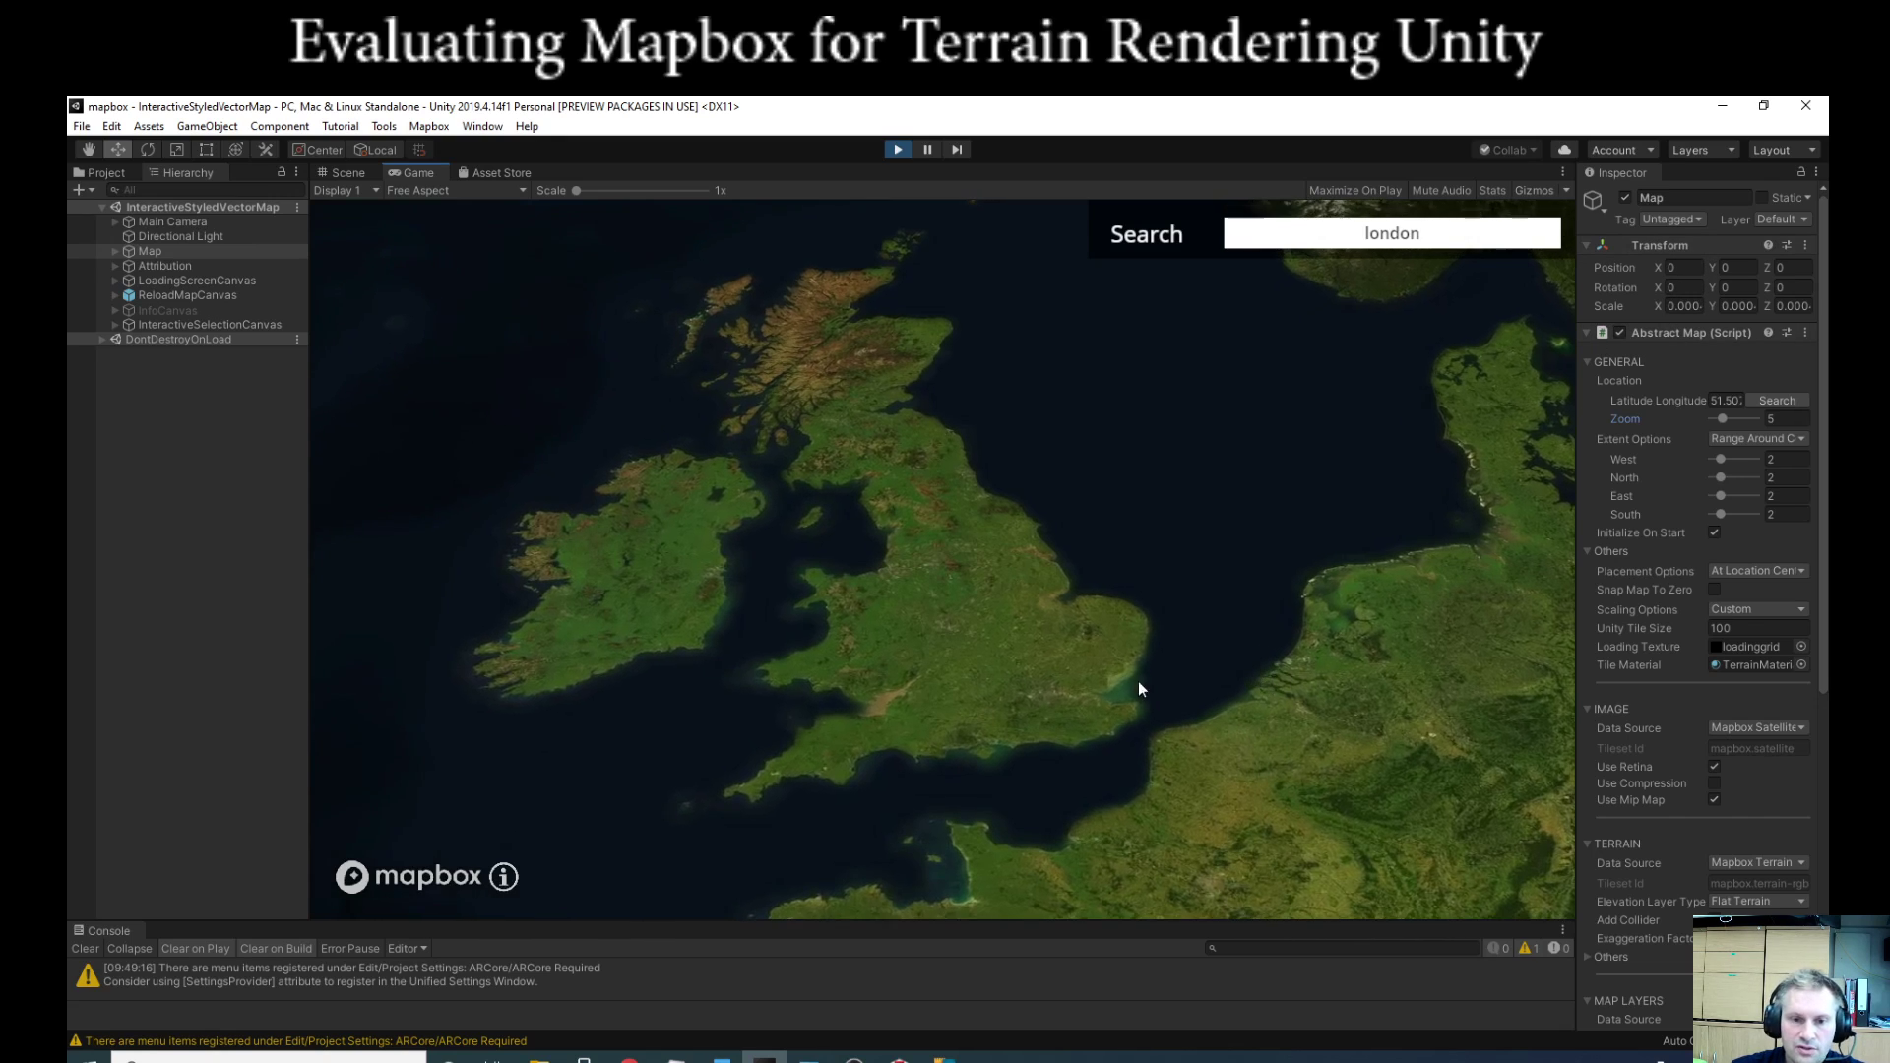
Step: Set the Map's terrain elevation layer type to Terrain With Elevation
scroll(1020, 801, up, 2)
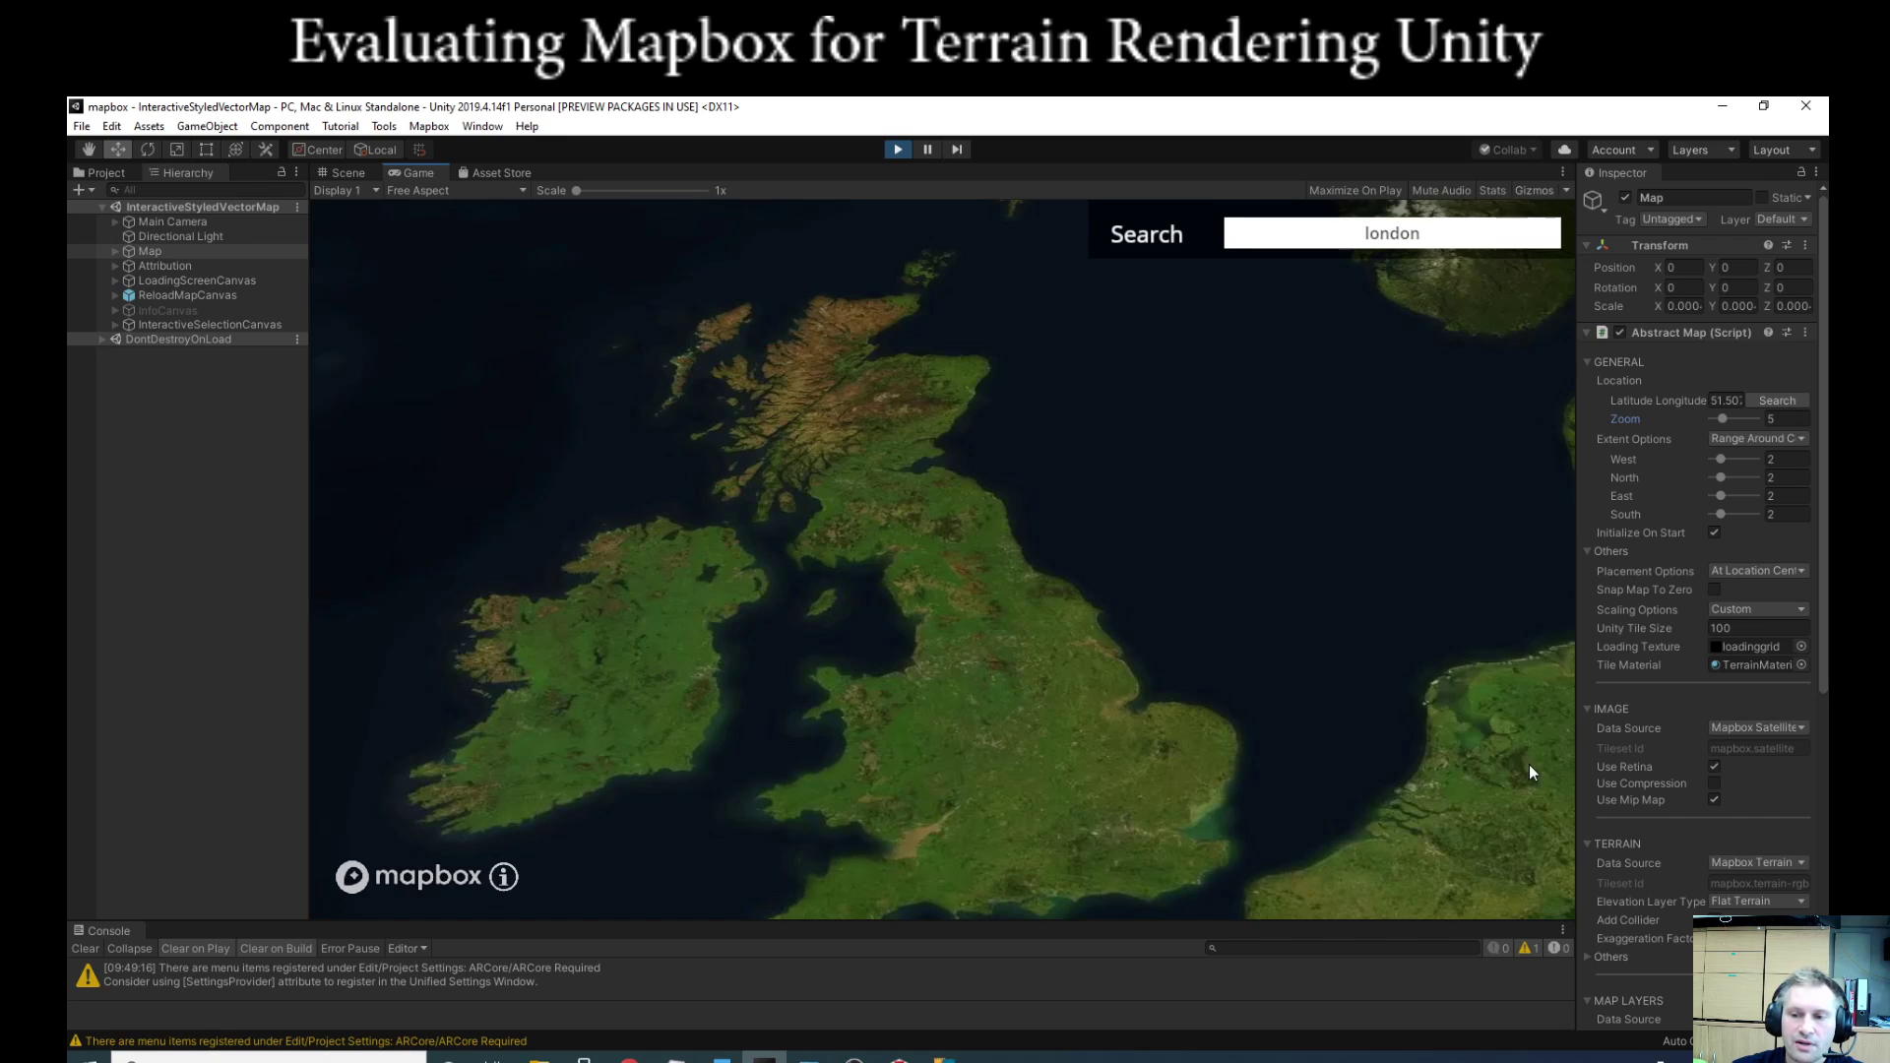
click(1782, 859)
click(1741, 884)
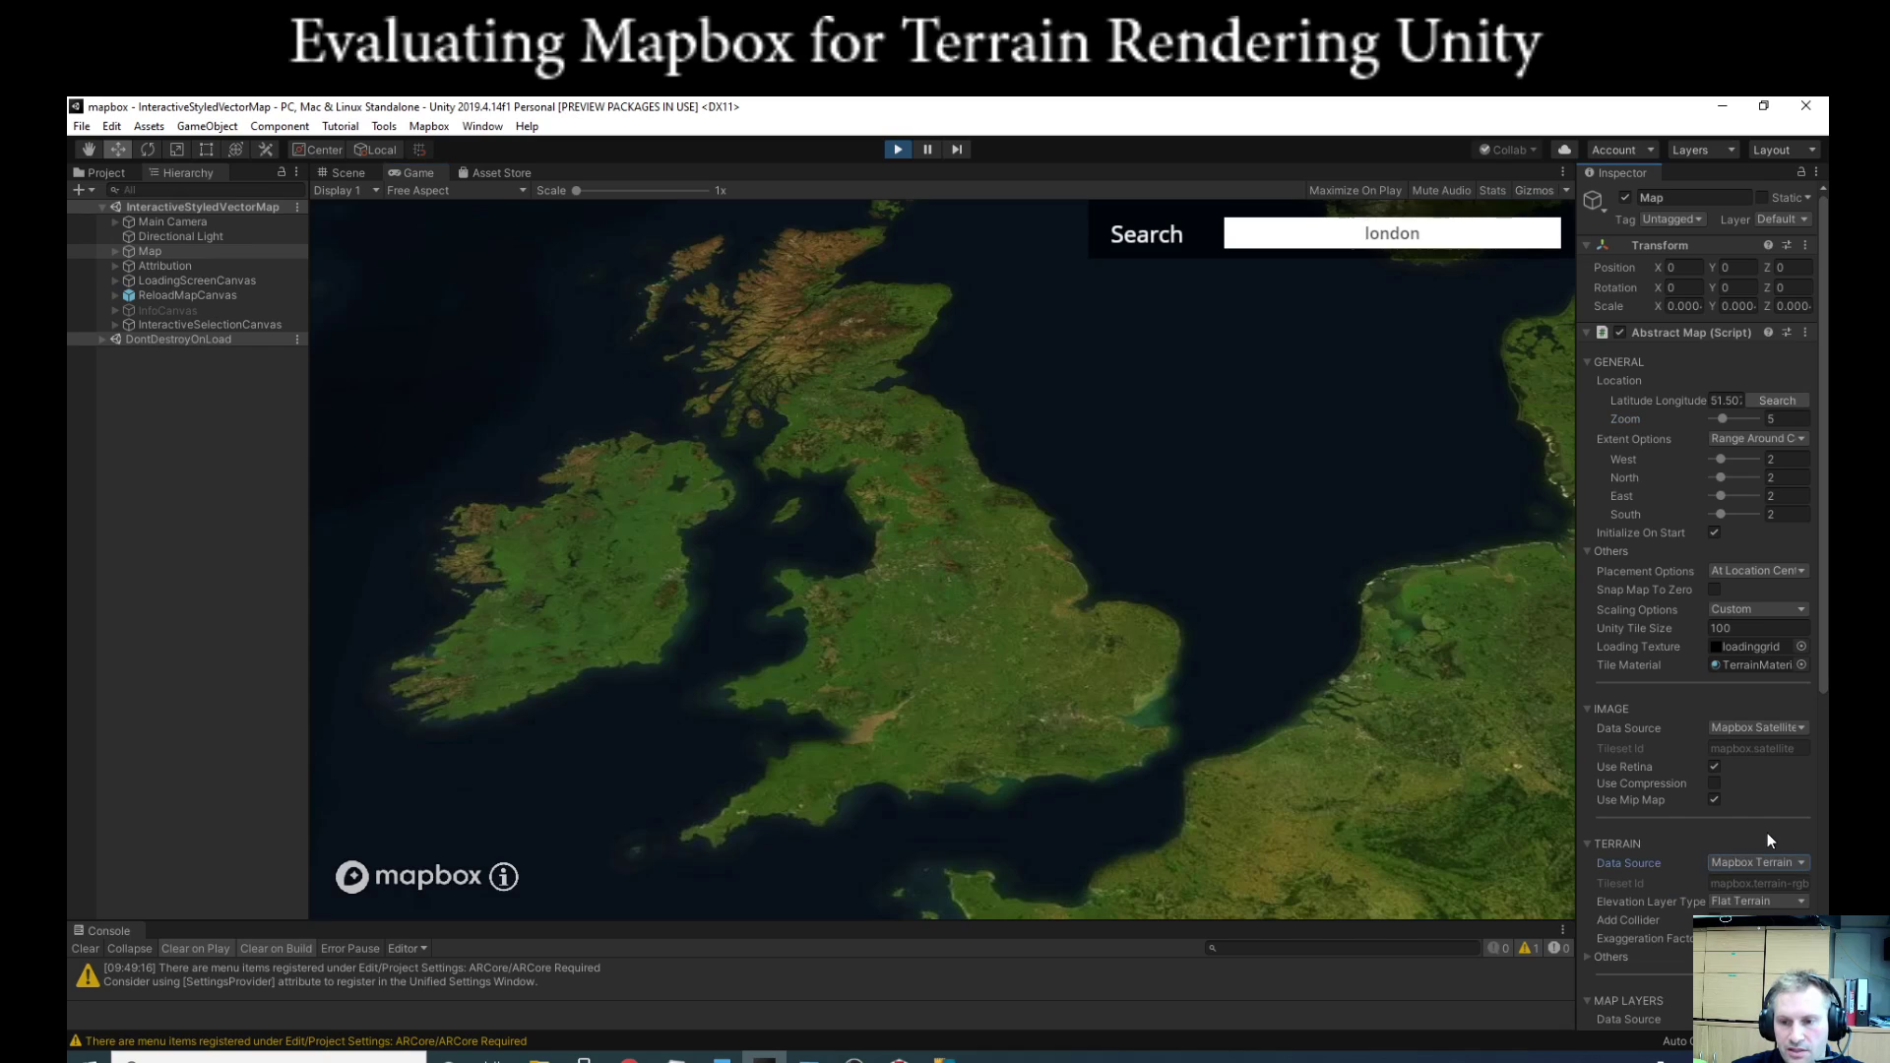
click(1753, 902)
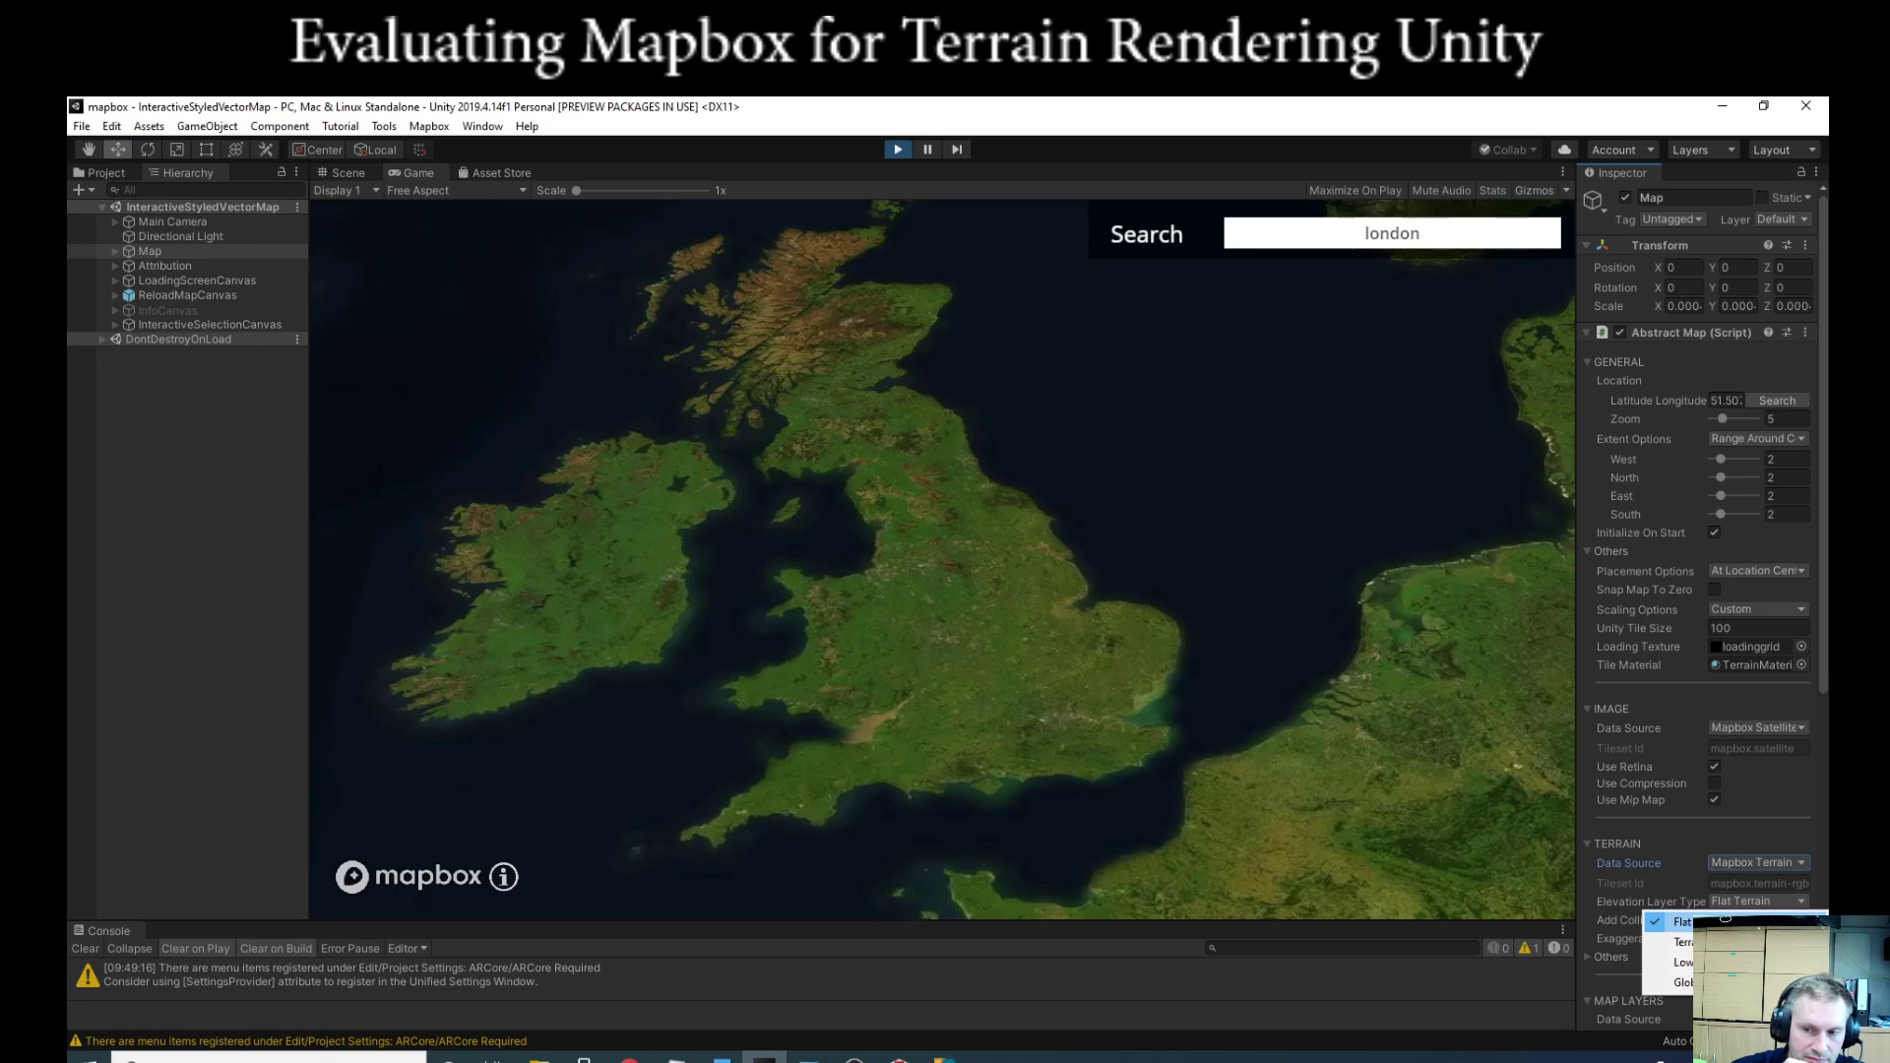
click(1679, 941)
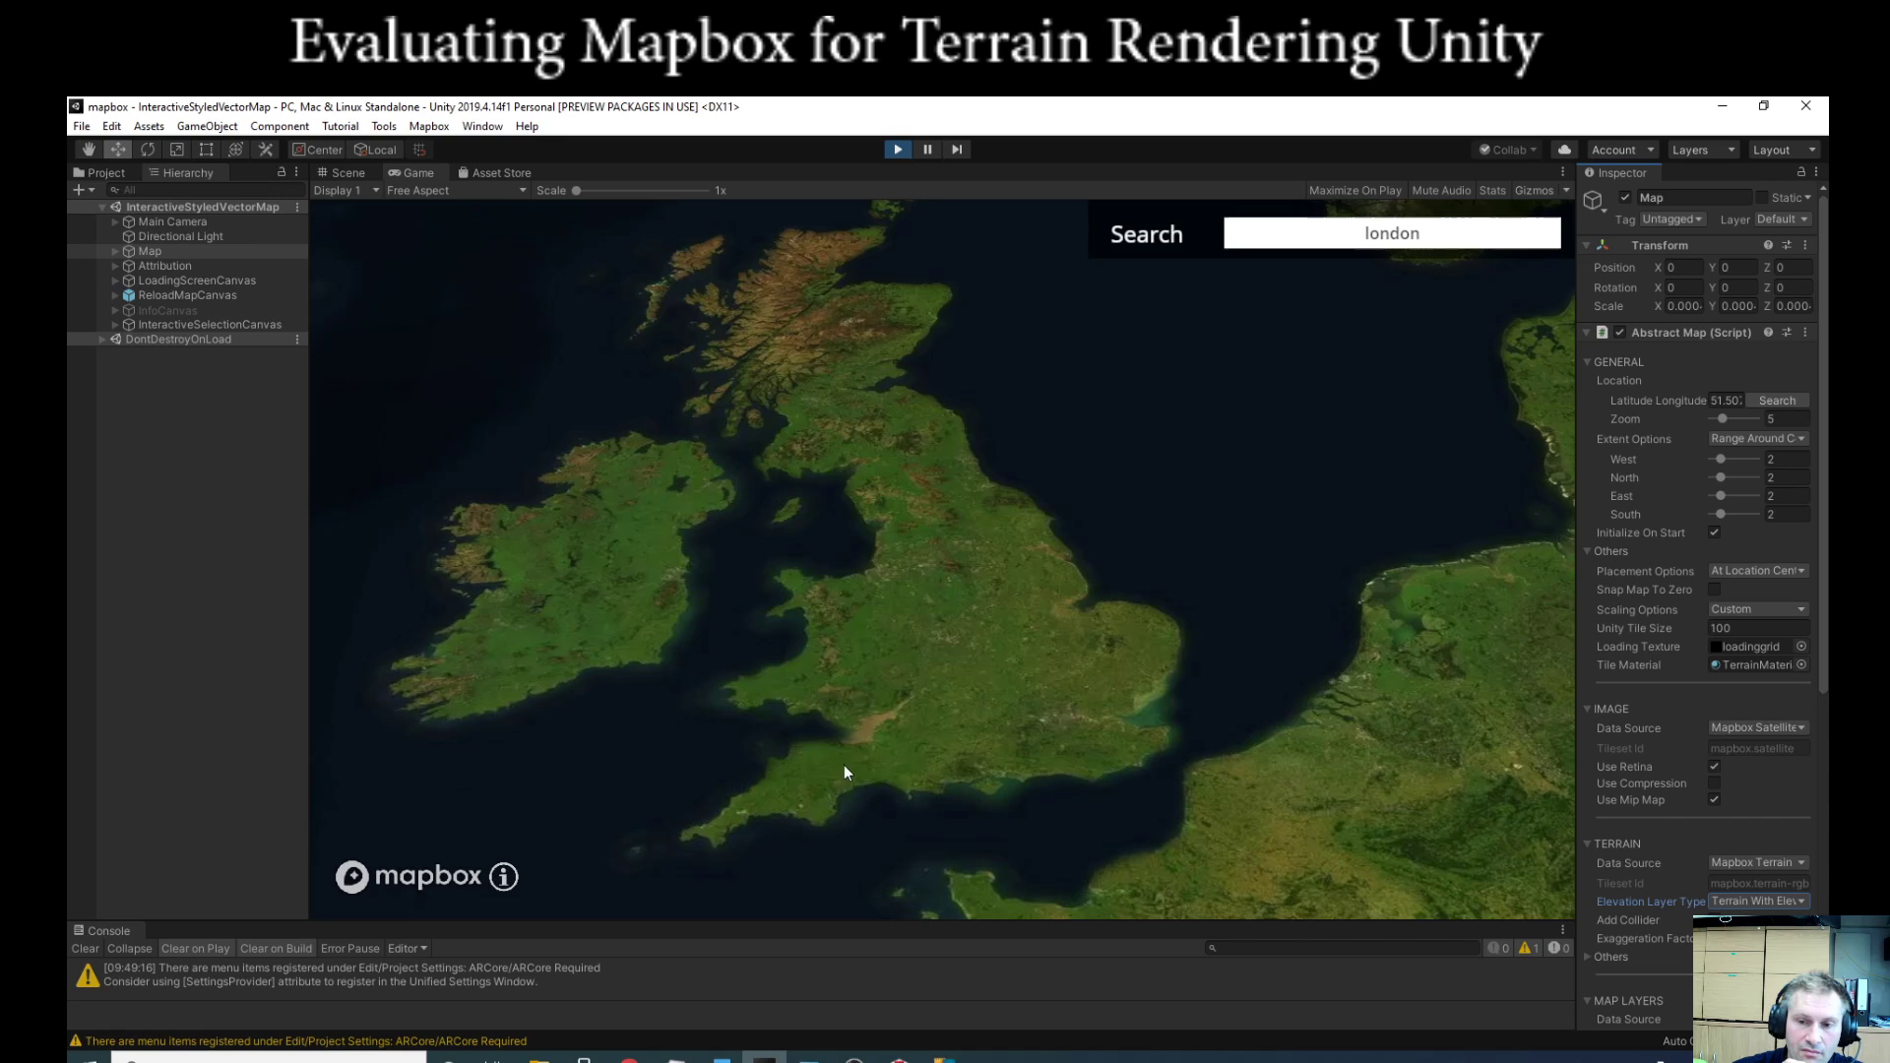
Step: Raise the map zoom to 7 and on to 9 to view the elevated terrain around London
drag(753, 731, 1278, 744)
scroll(1278, 745, up, 2)
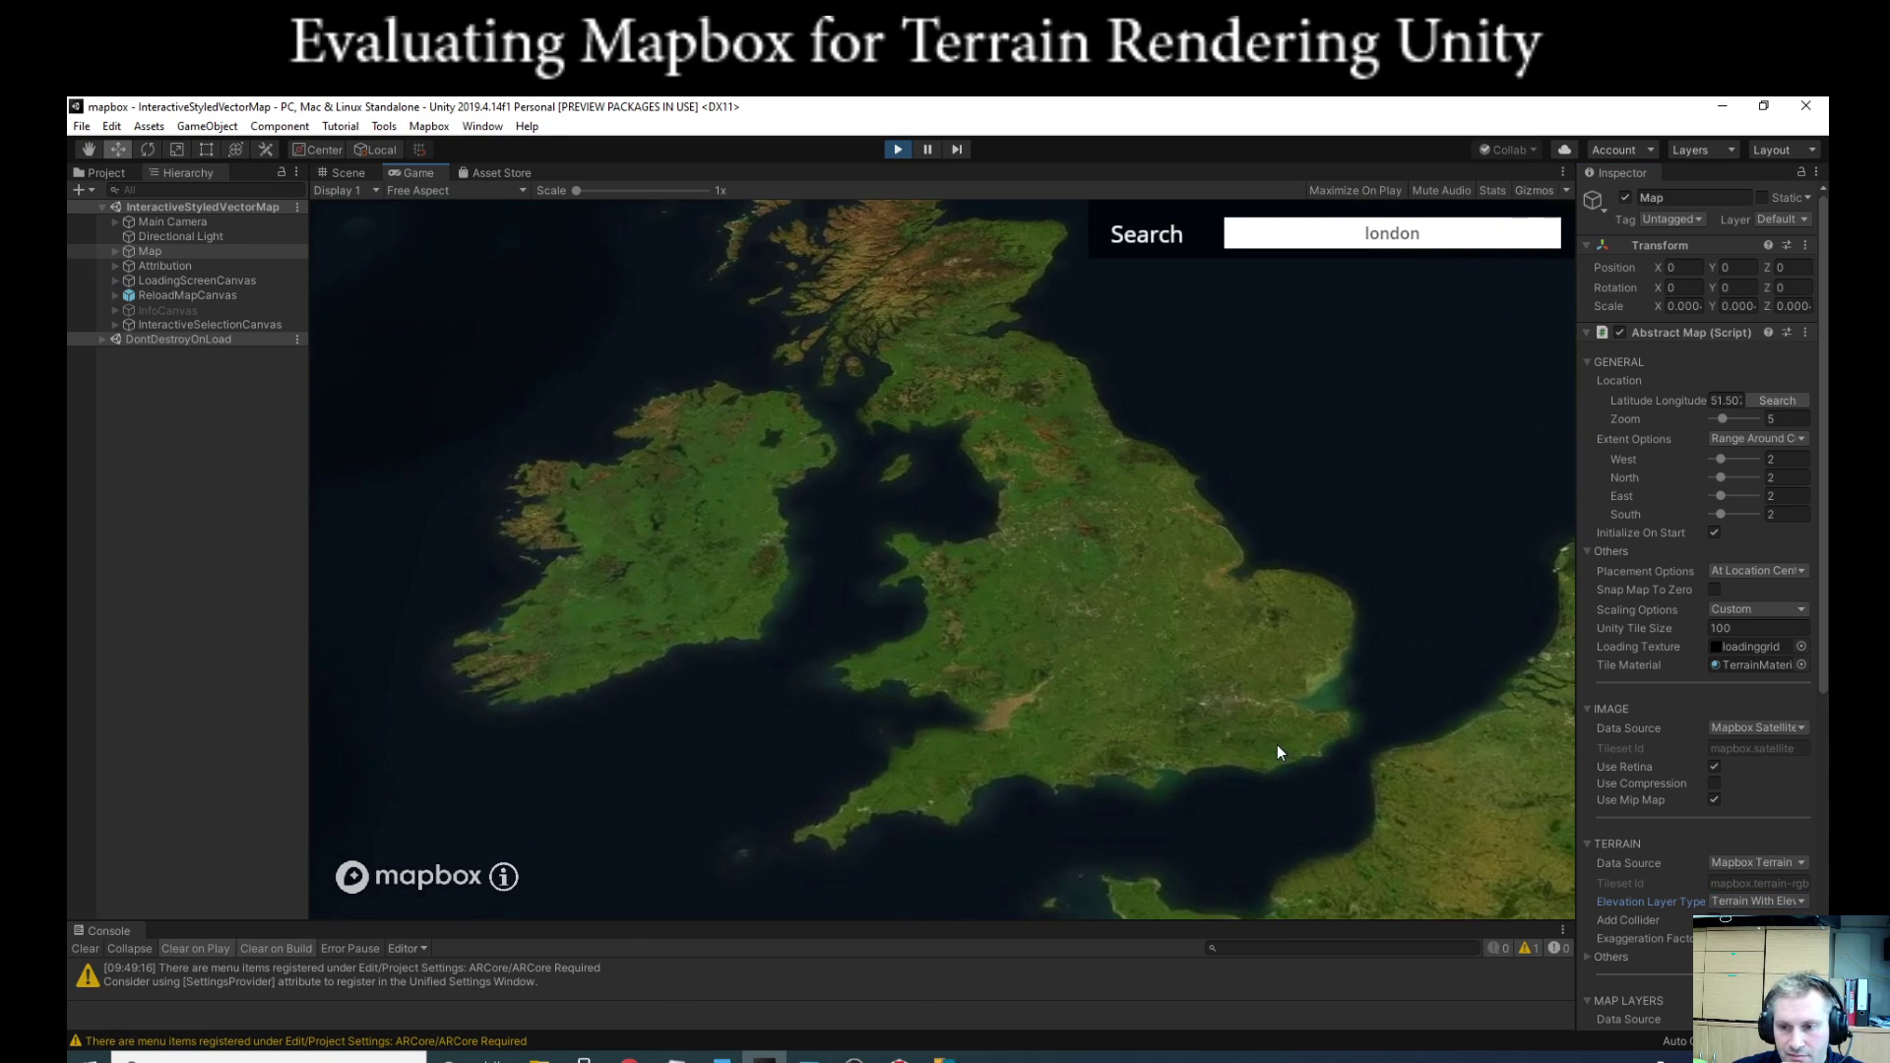
scroll(1278, 745, up, 1)
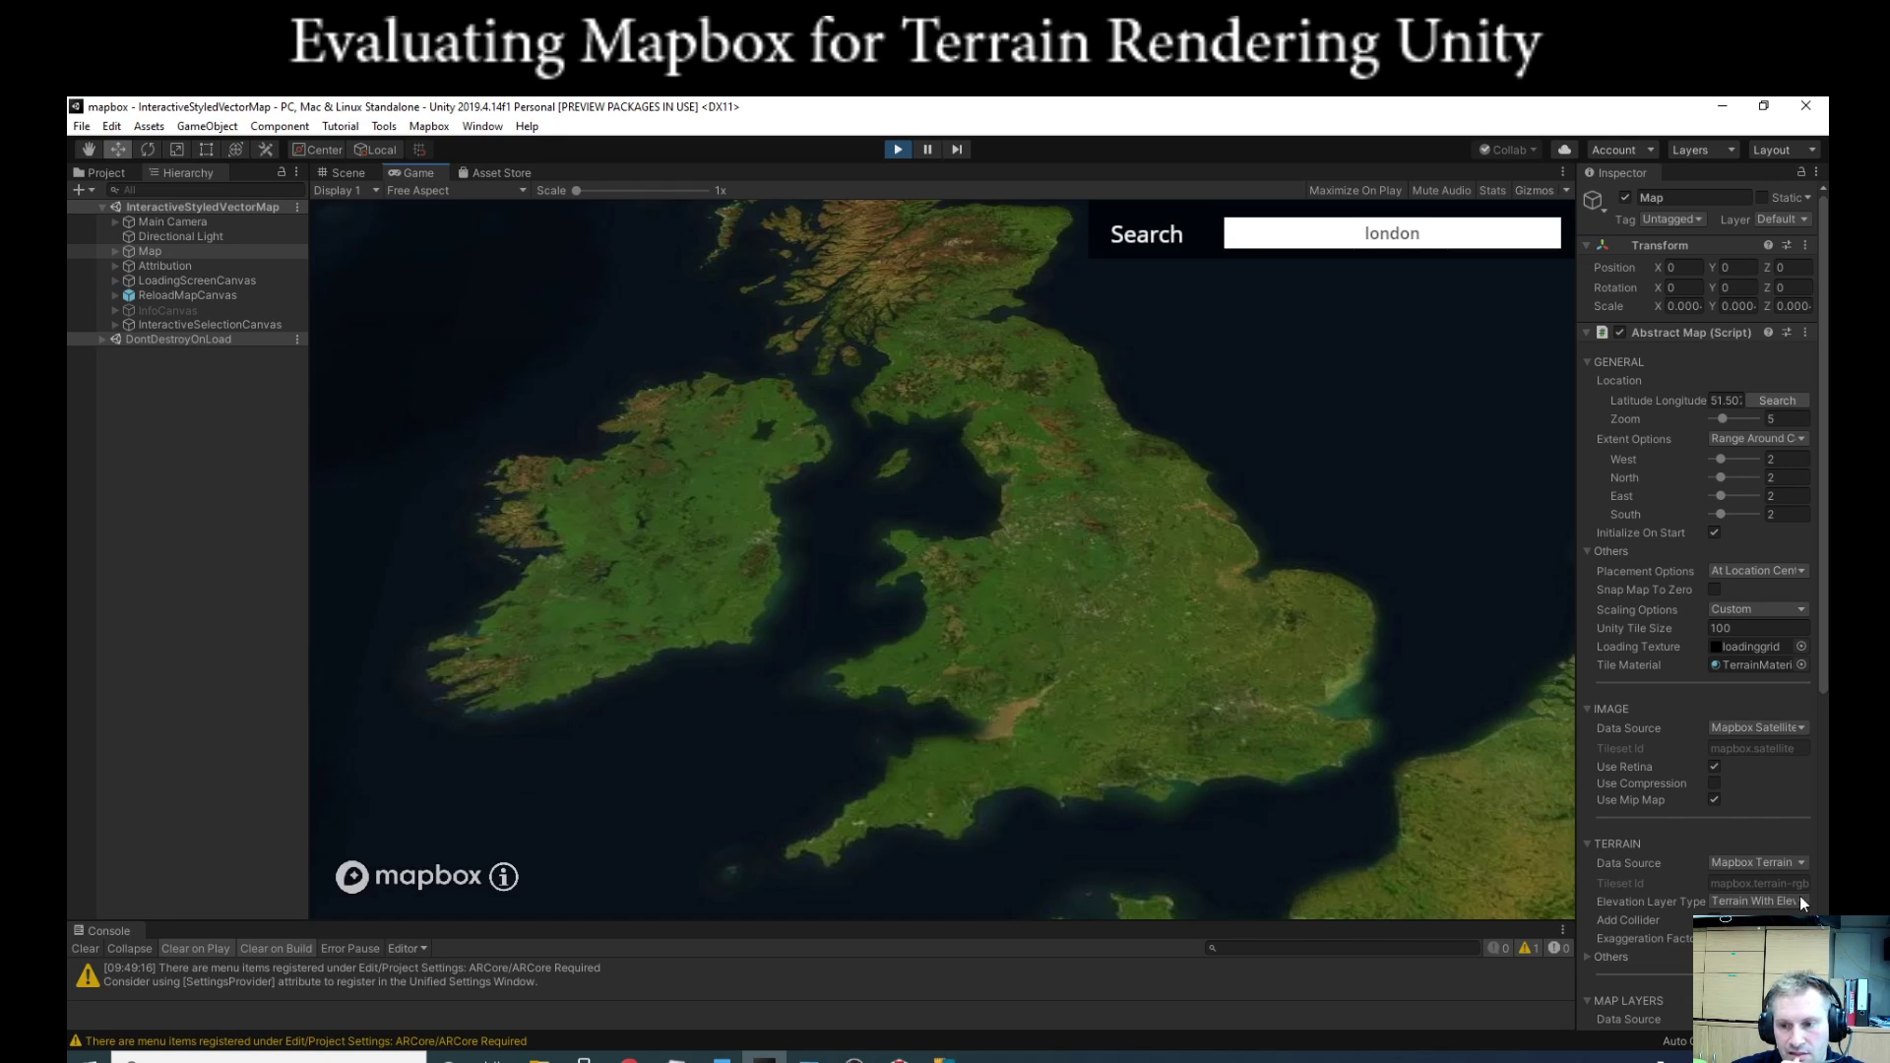
scroll(1007, 641, up, 2)
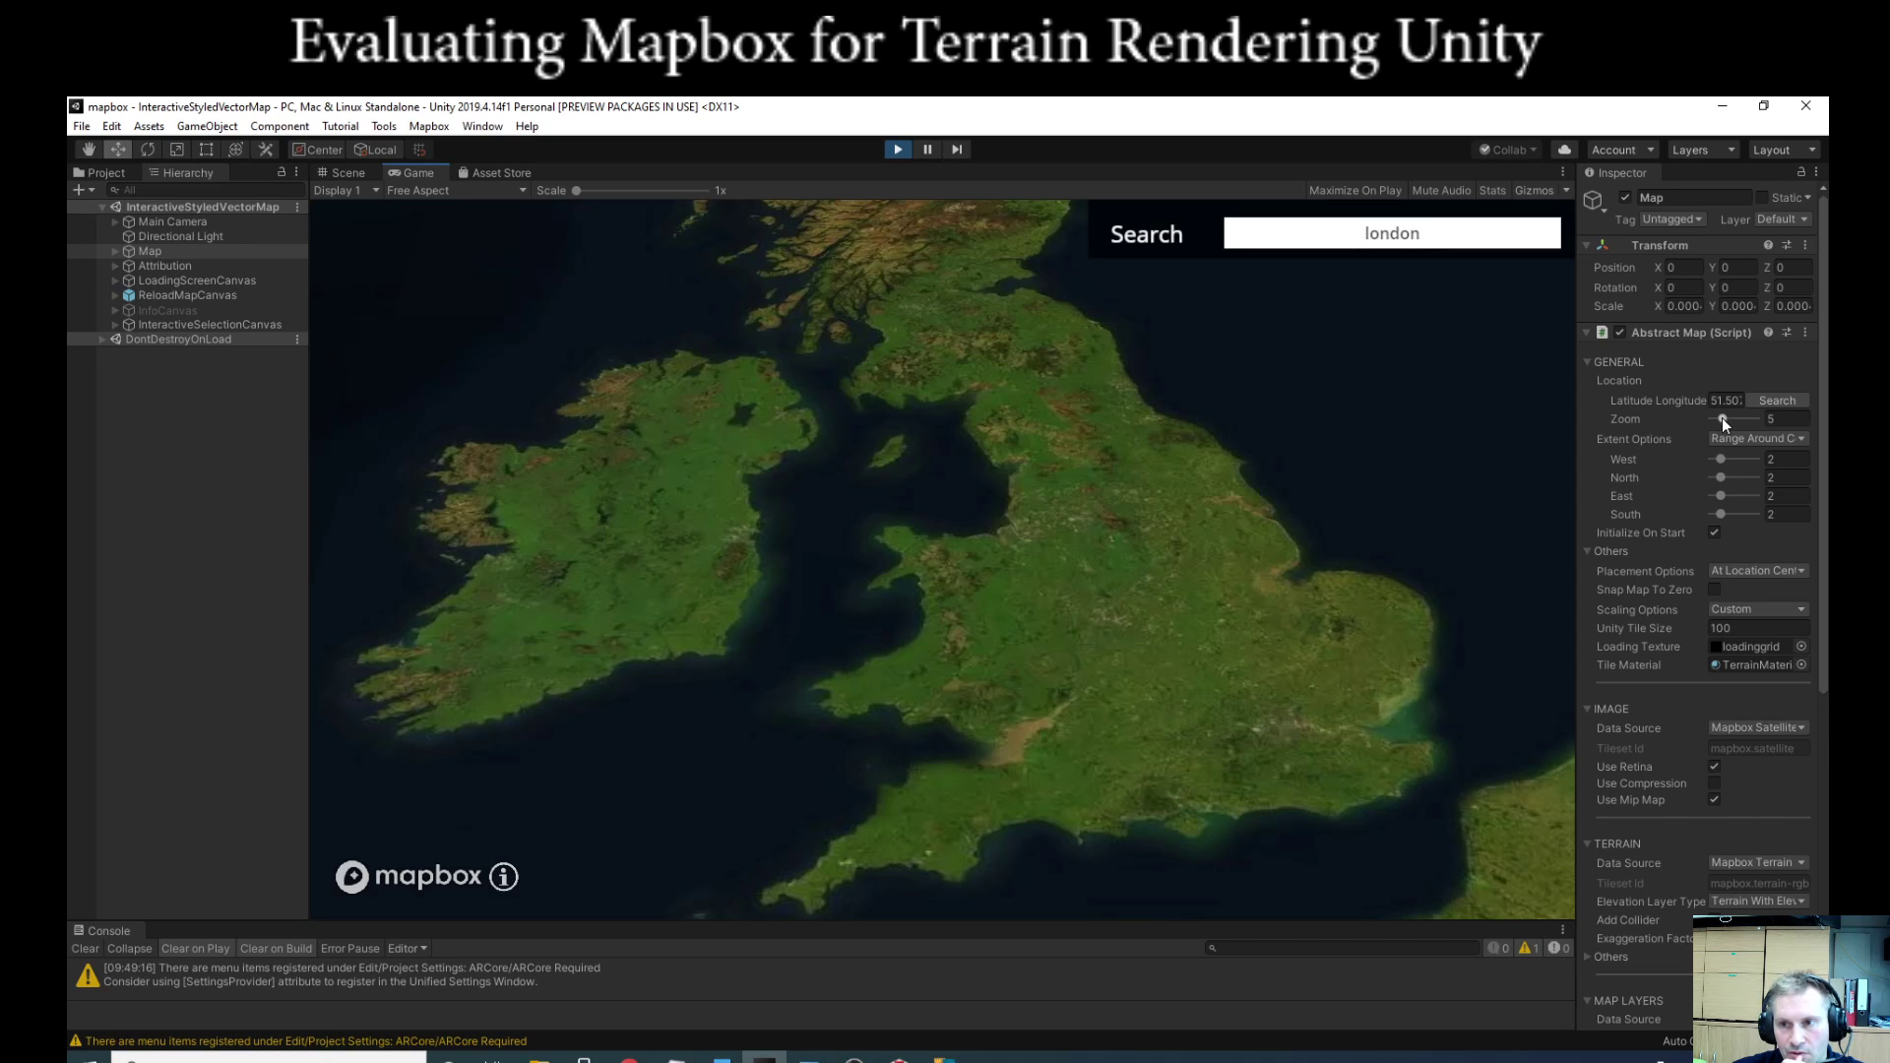
drag(1728, 417, 1727, 416)
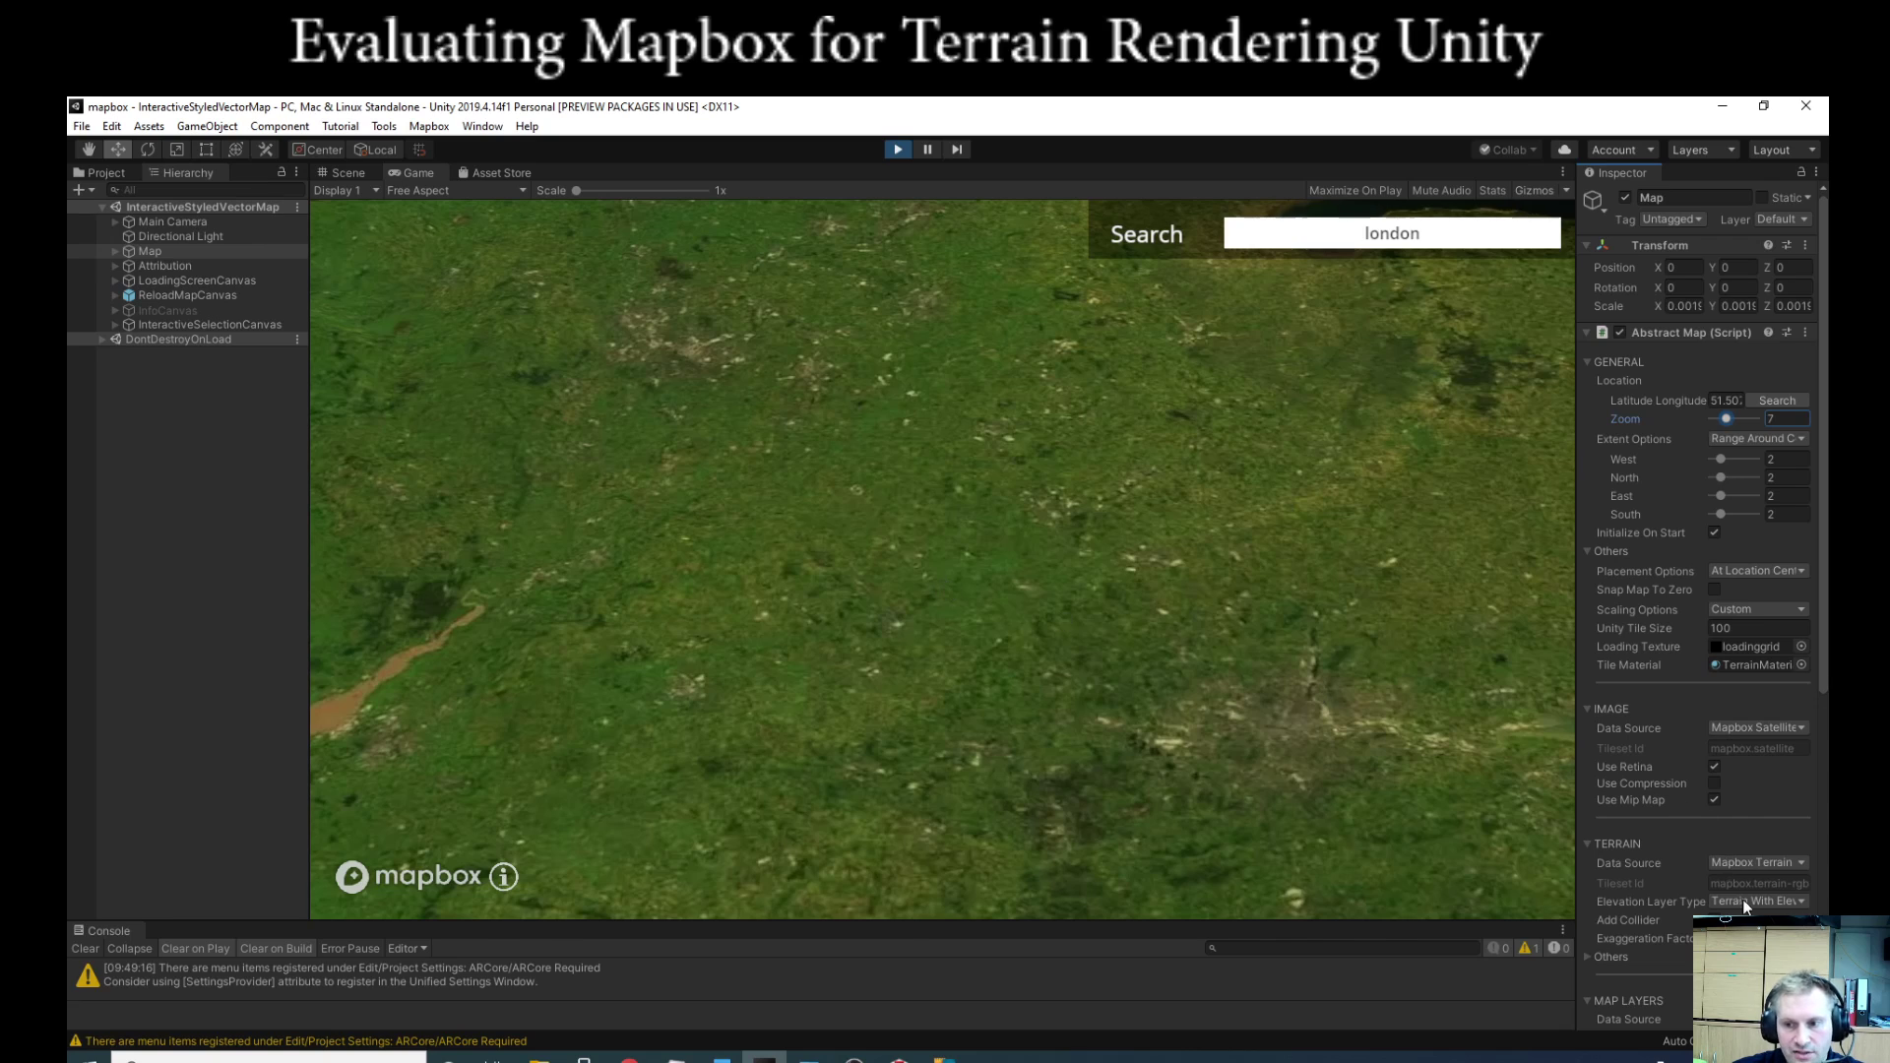
scroll(1751, 898, up, 3)
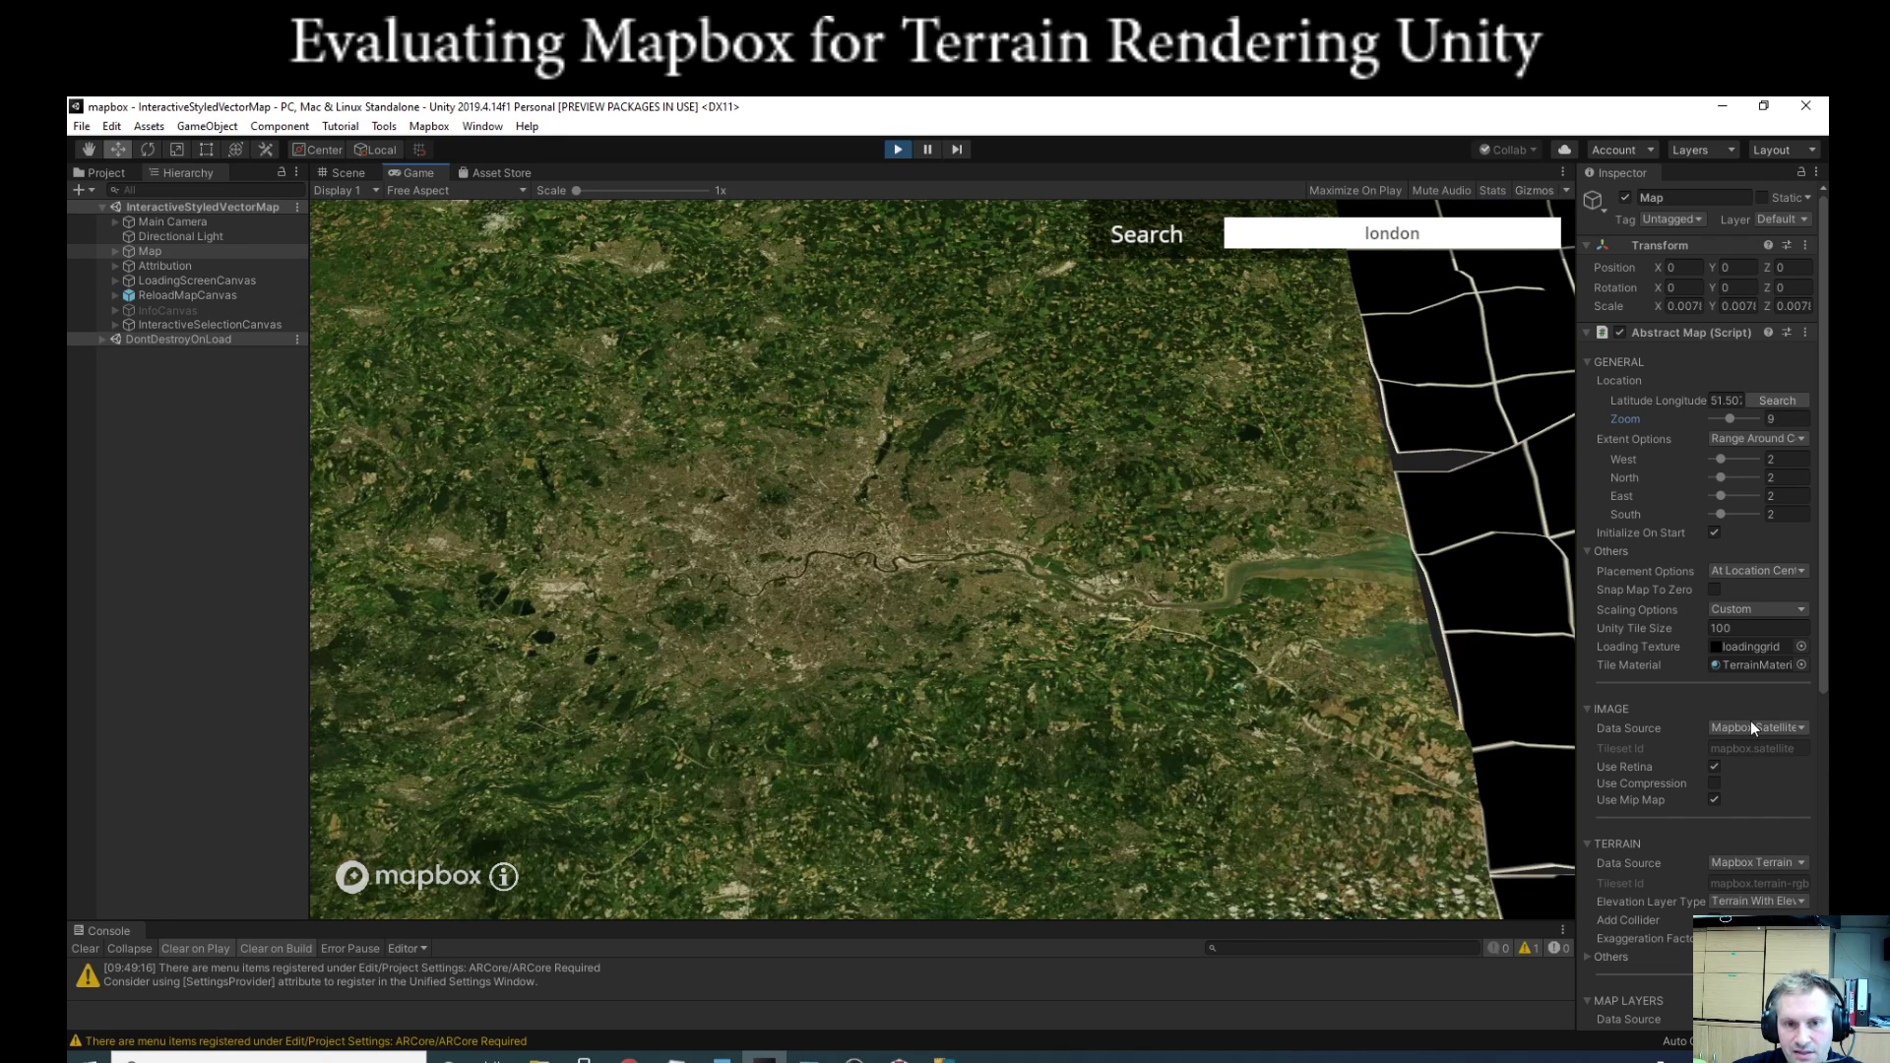
Step: Switch the Map's image data source to Mapbox Streets and its elevation layer type to Low Polygon Terrain
click(1753, 727)
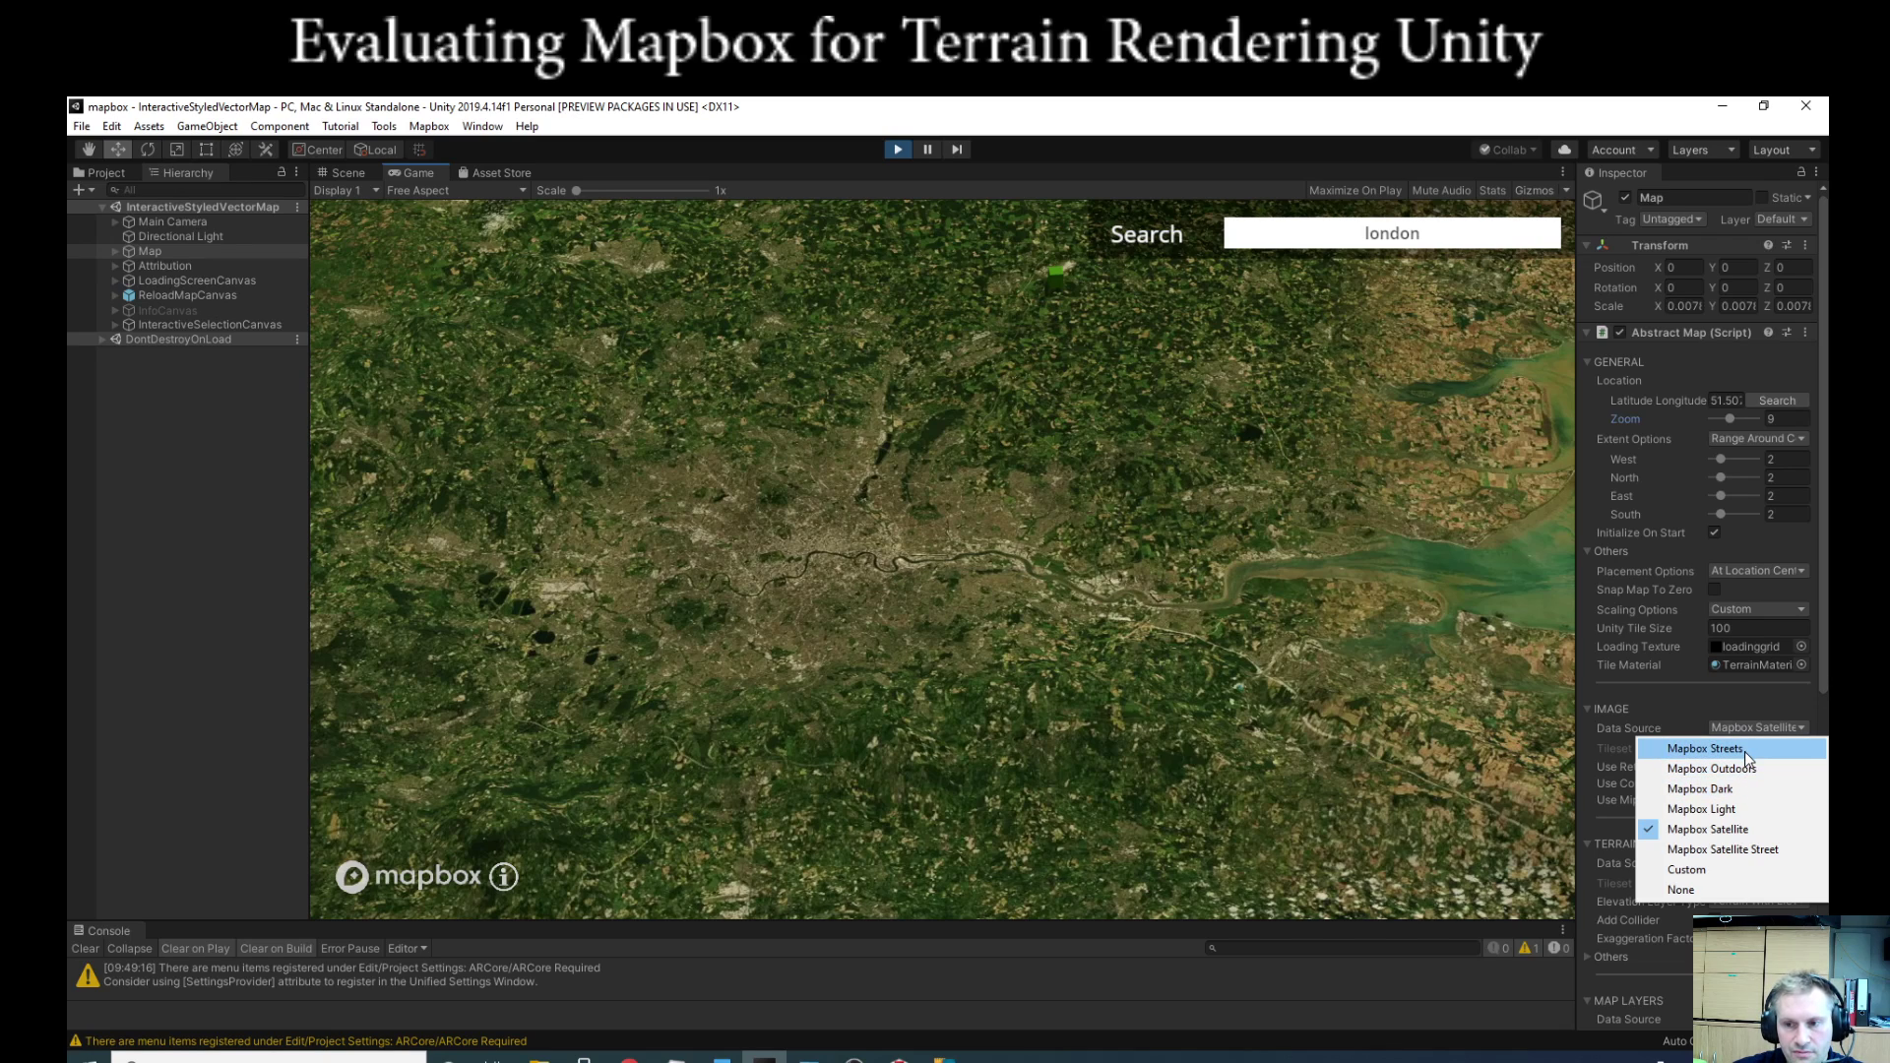
click(1745, 750)
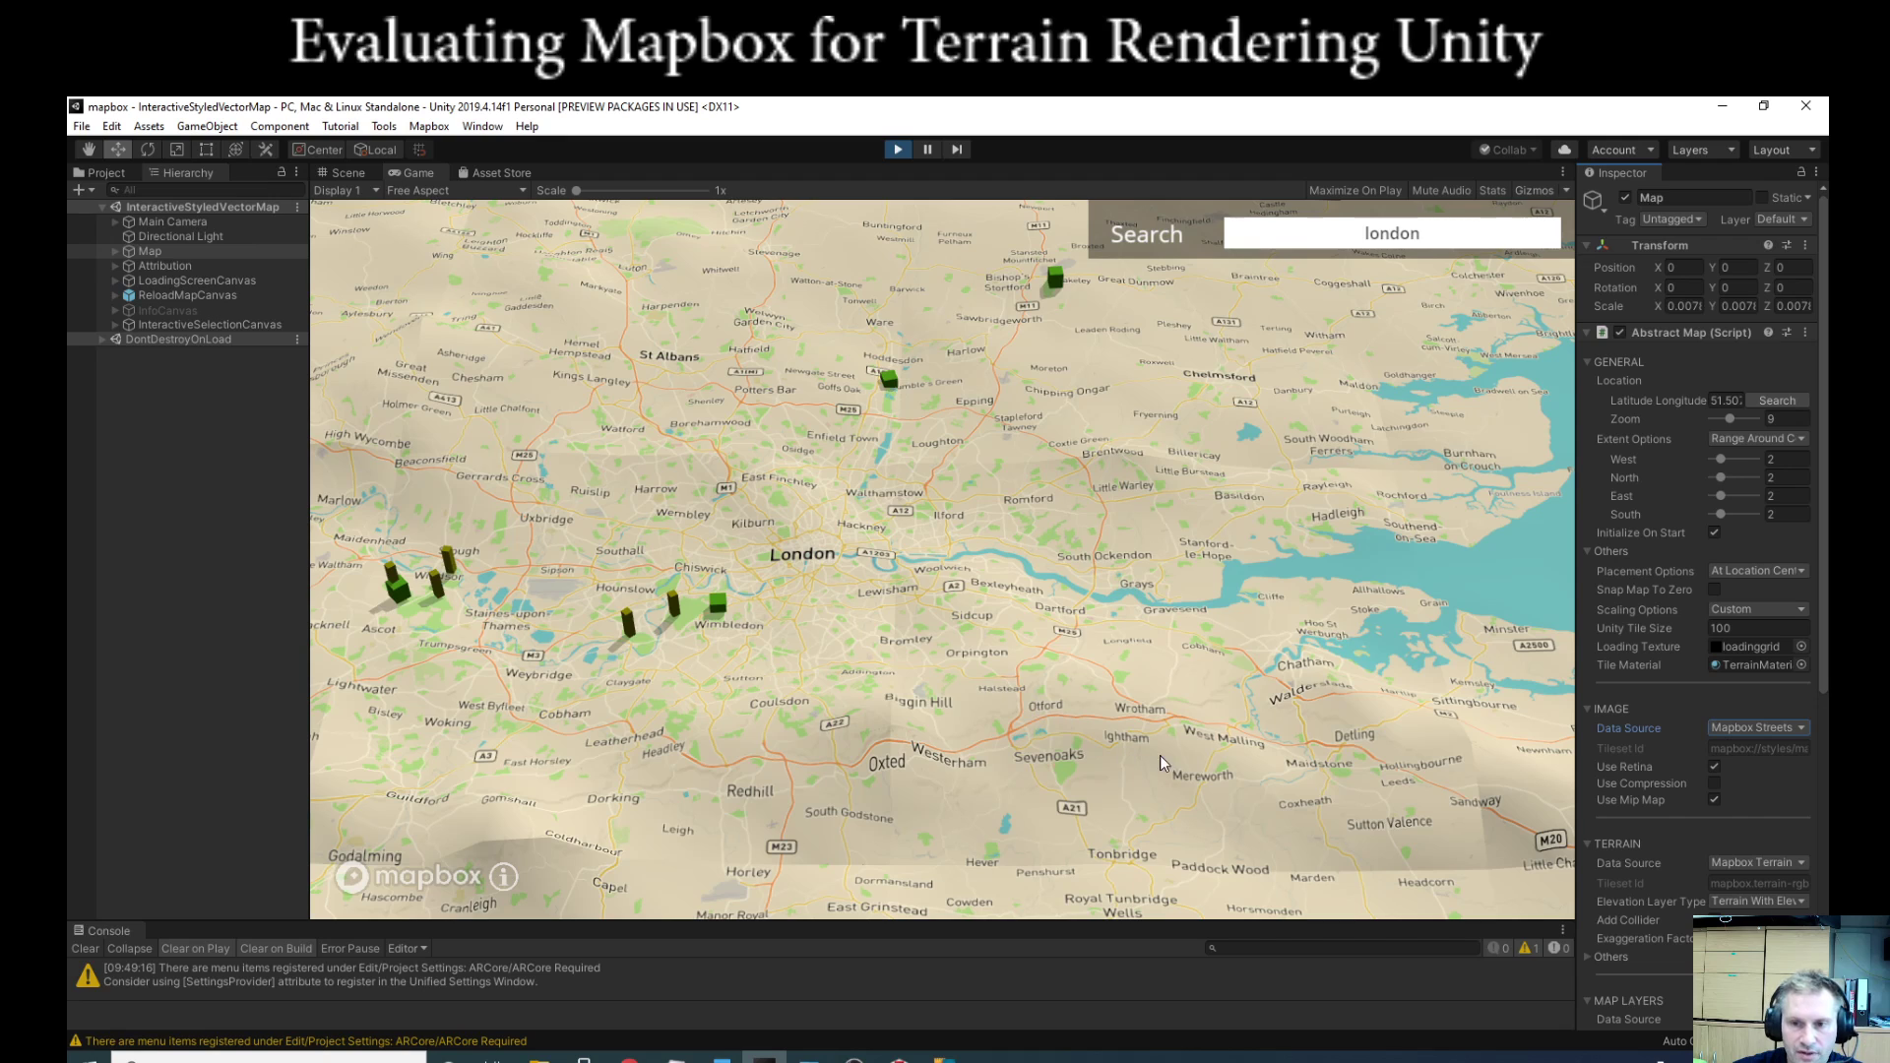
drag(1195, 852, 1143, 599)
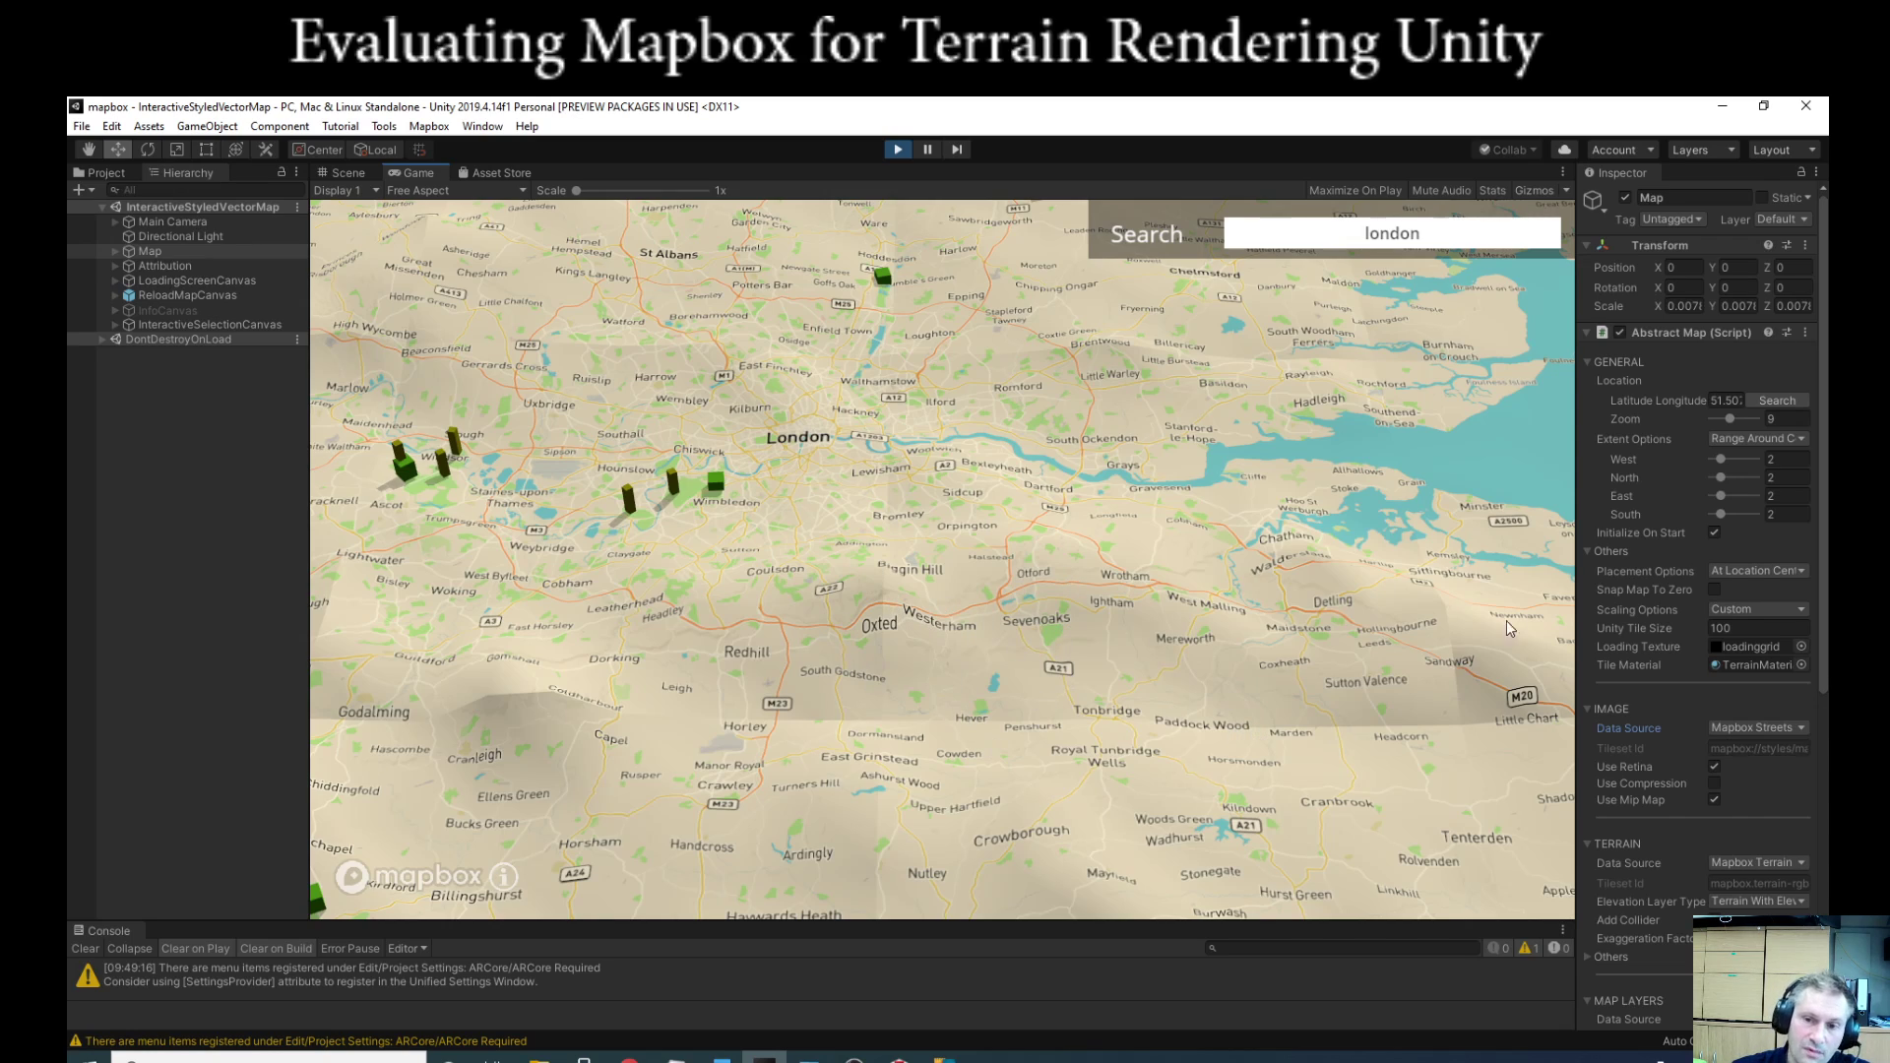
click(1758, 901)
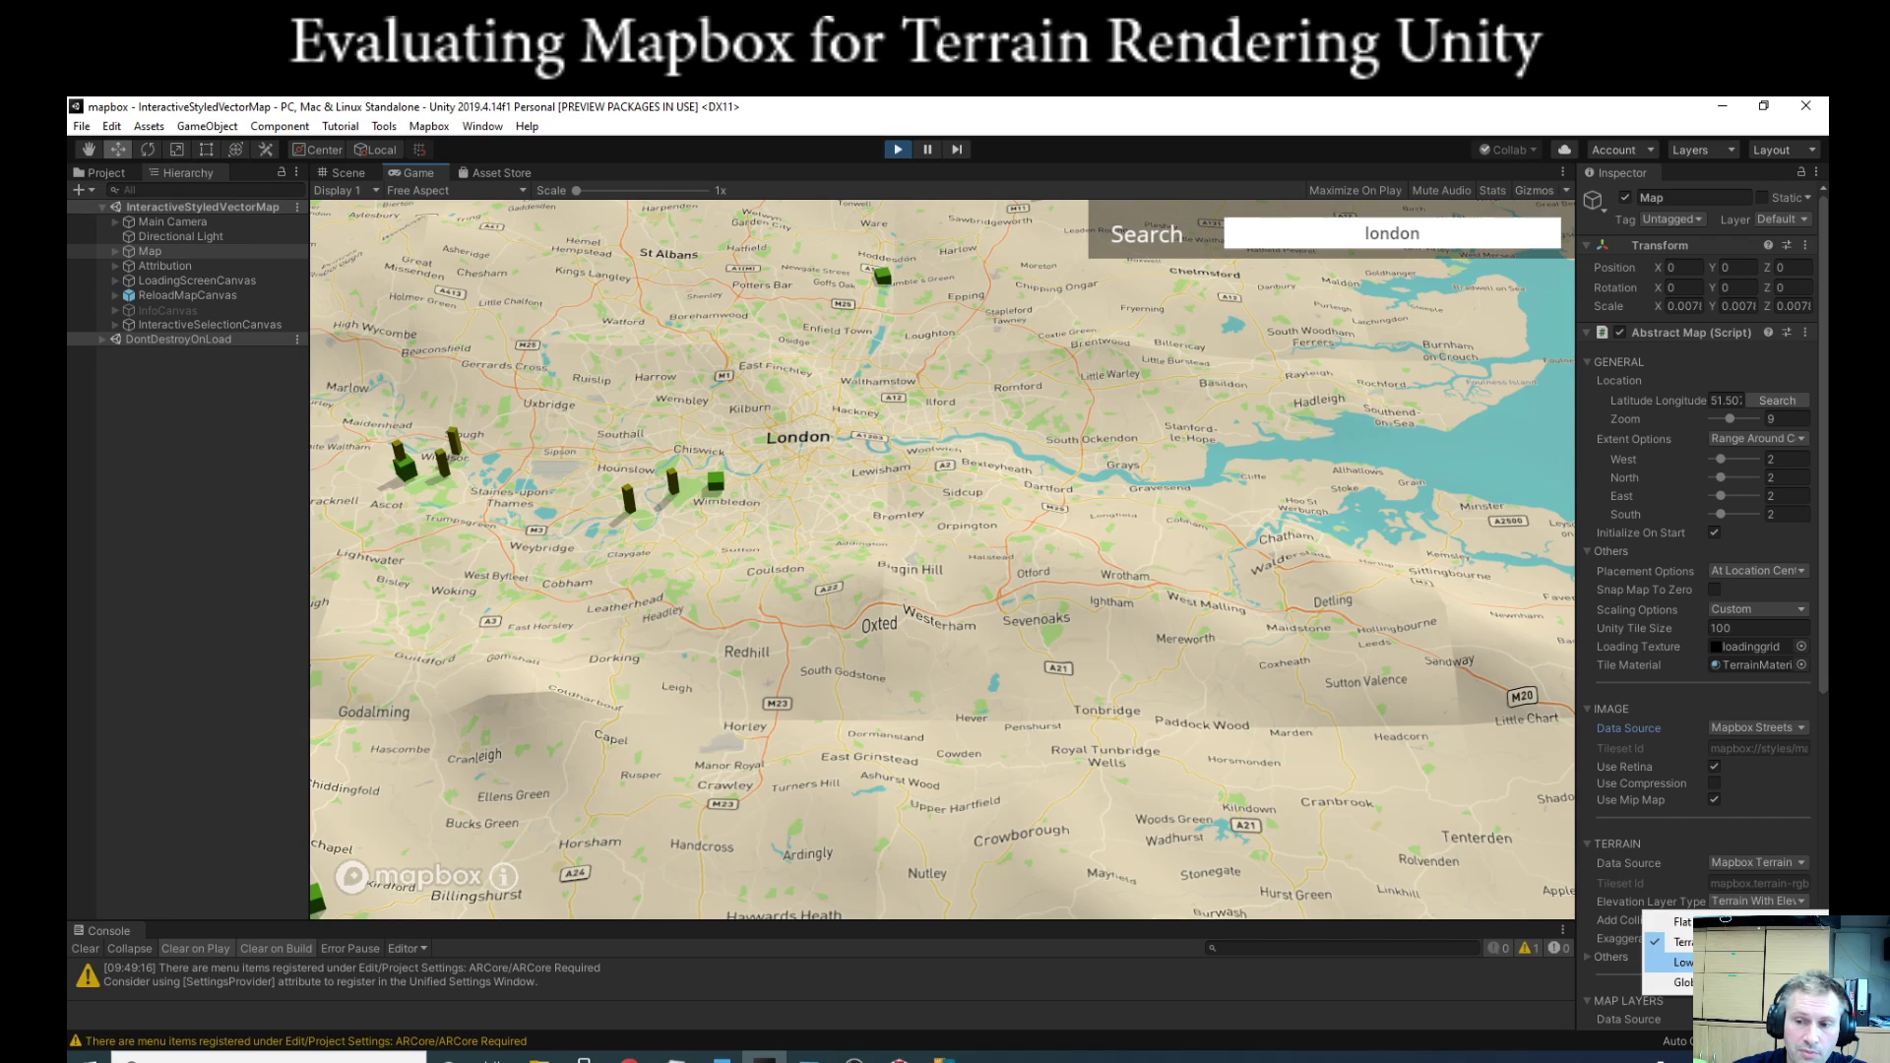
key(Escape)
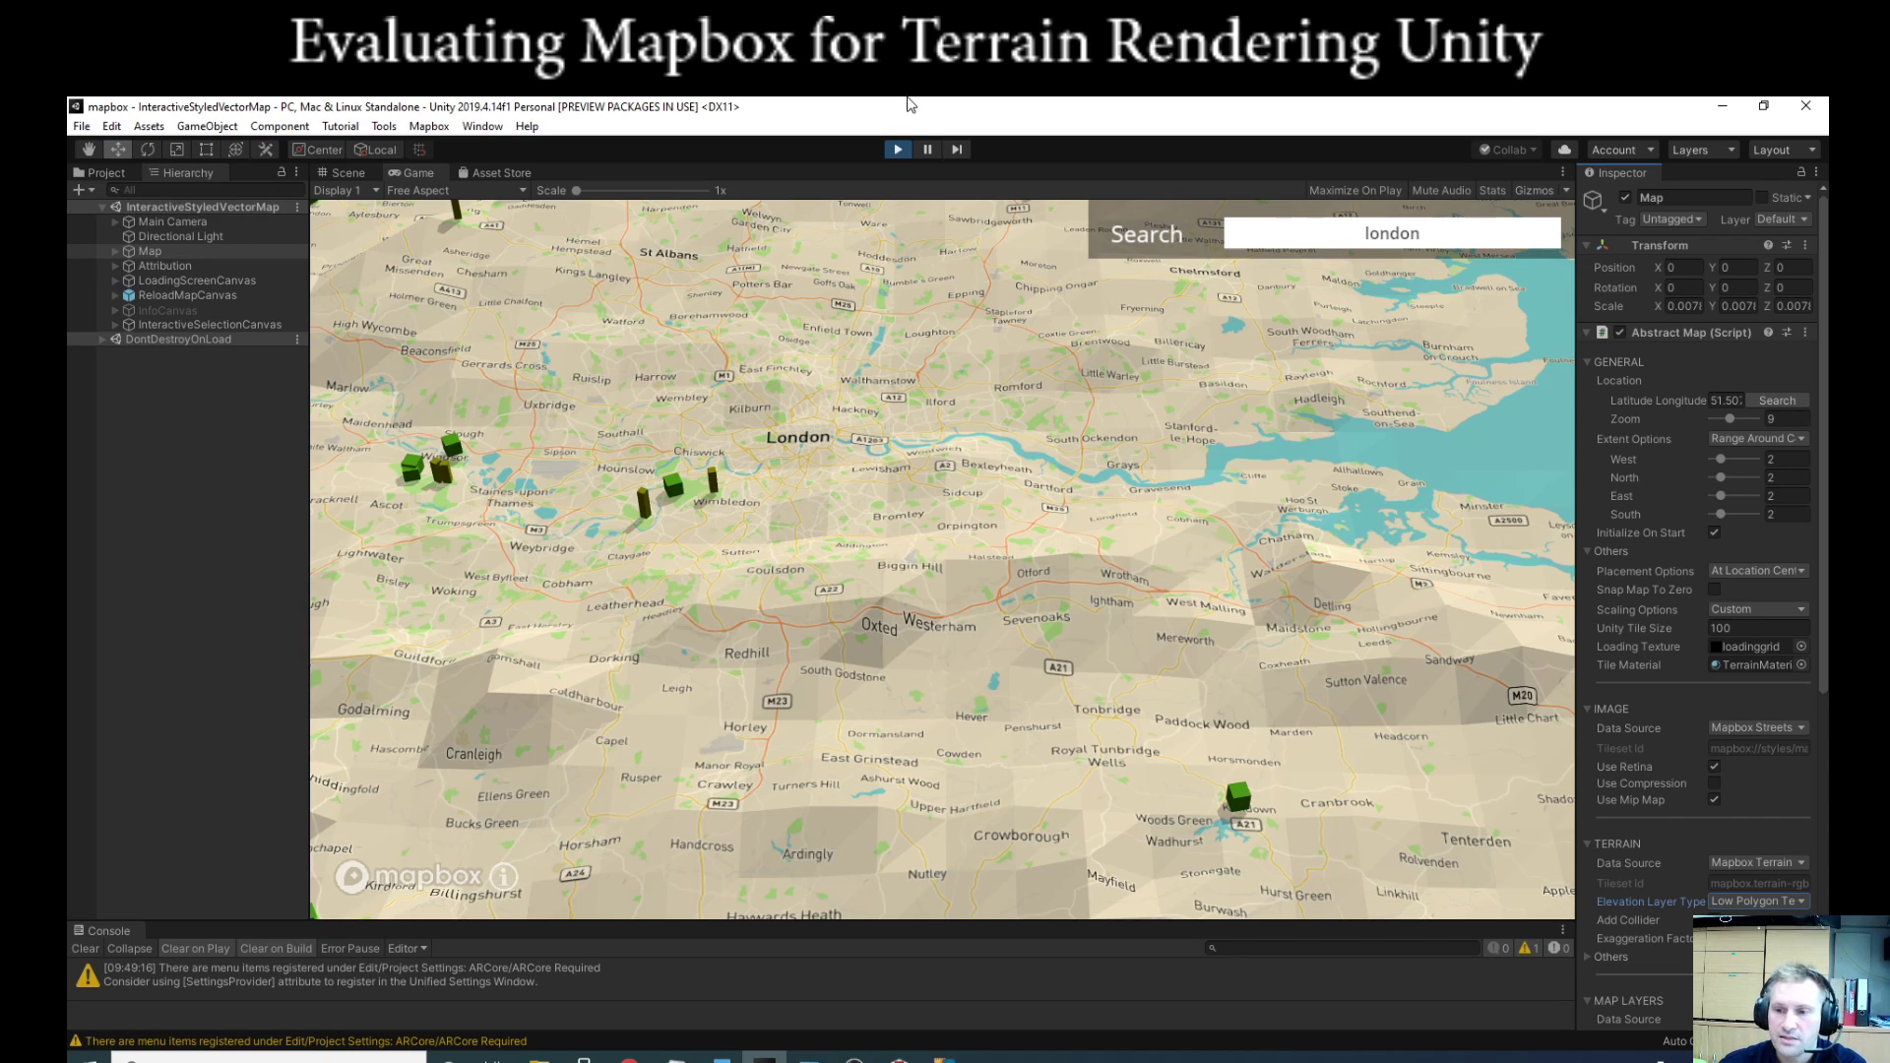
Step: Disable the Map's three building features, turn Parks off and back on, and view the park blocks west of London towards Oxford
scroll(1788, 831, down, 10)
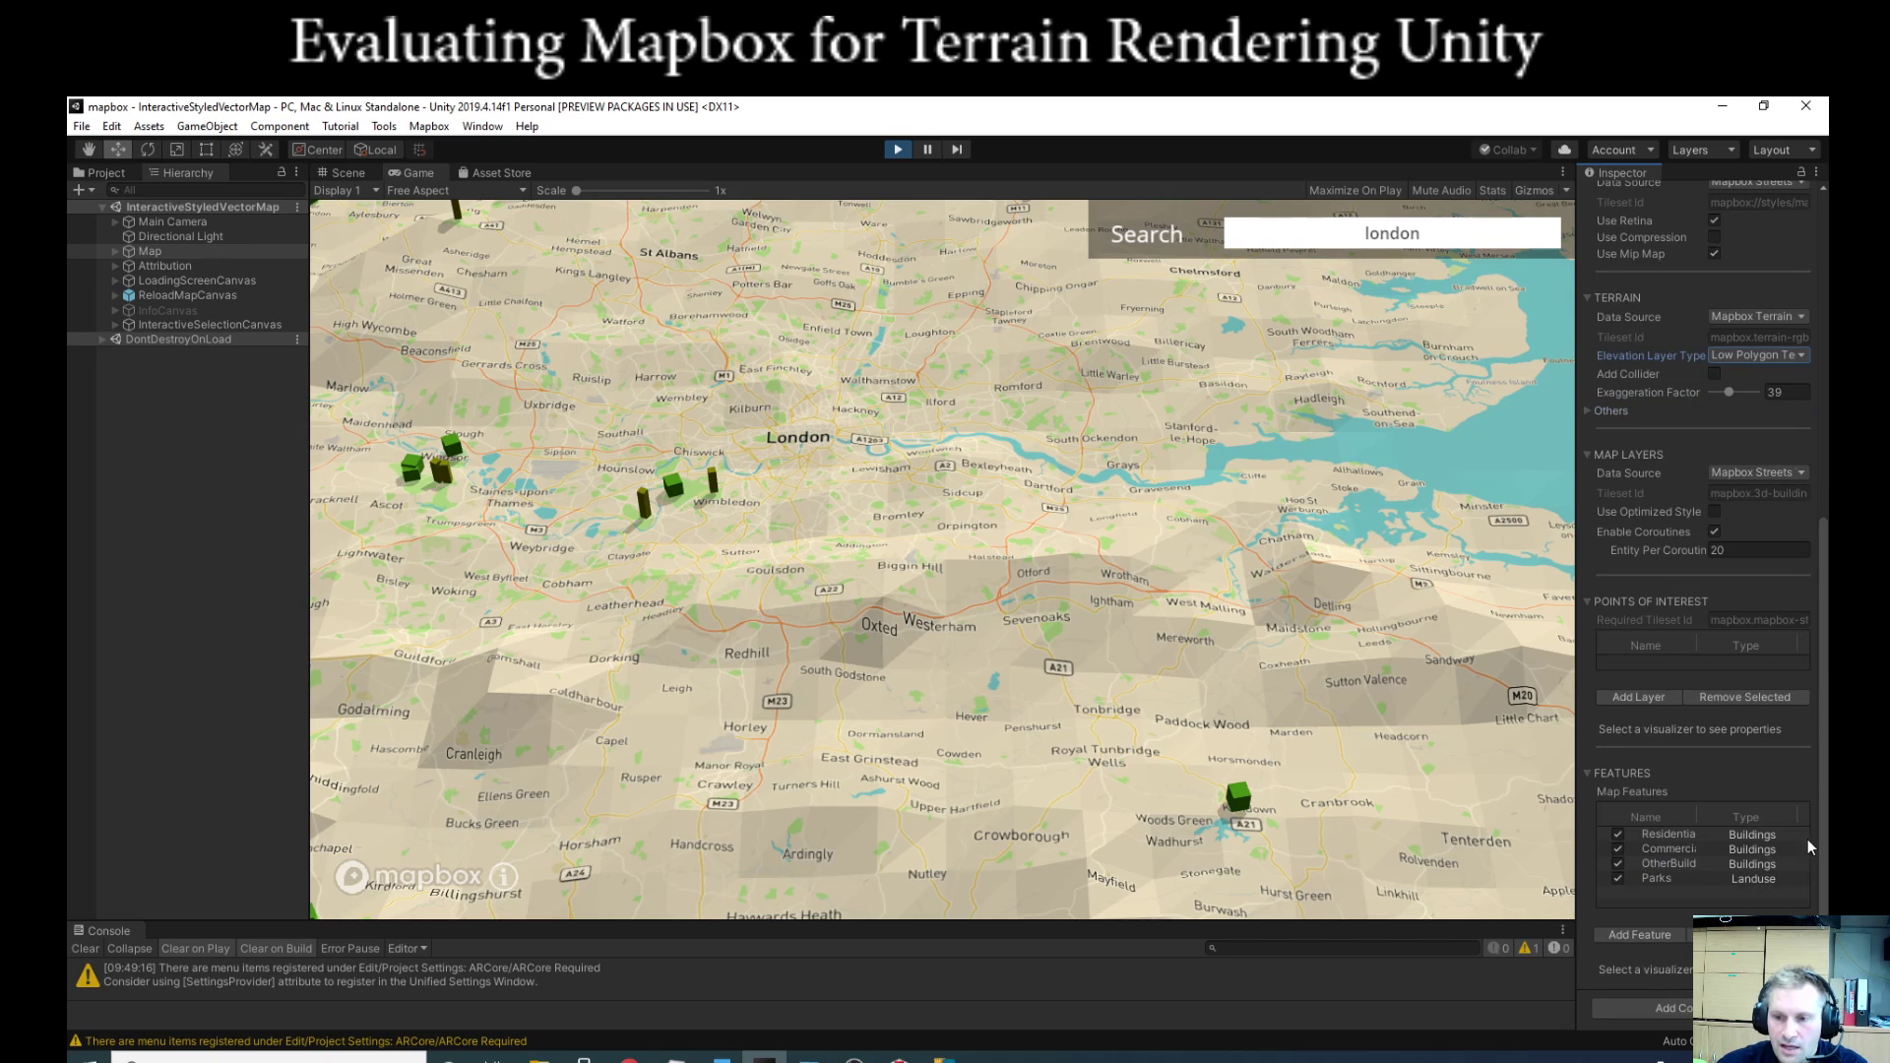
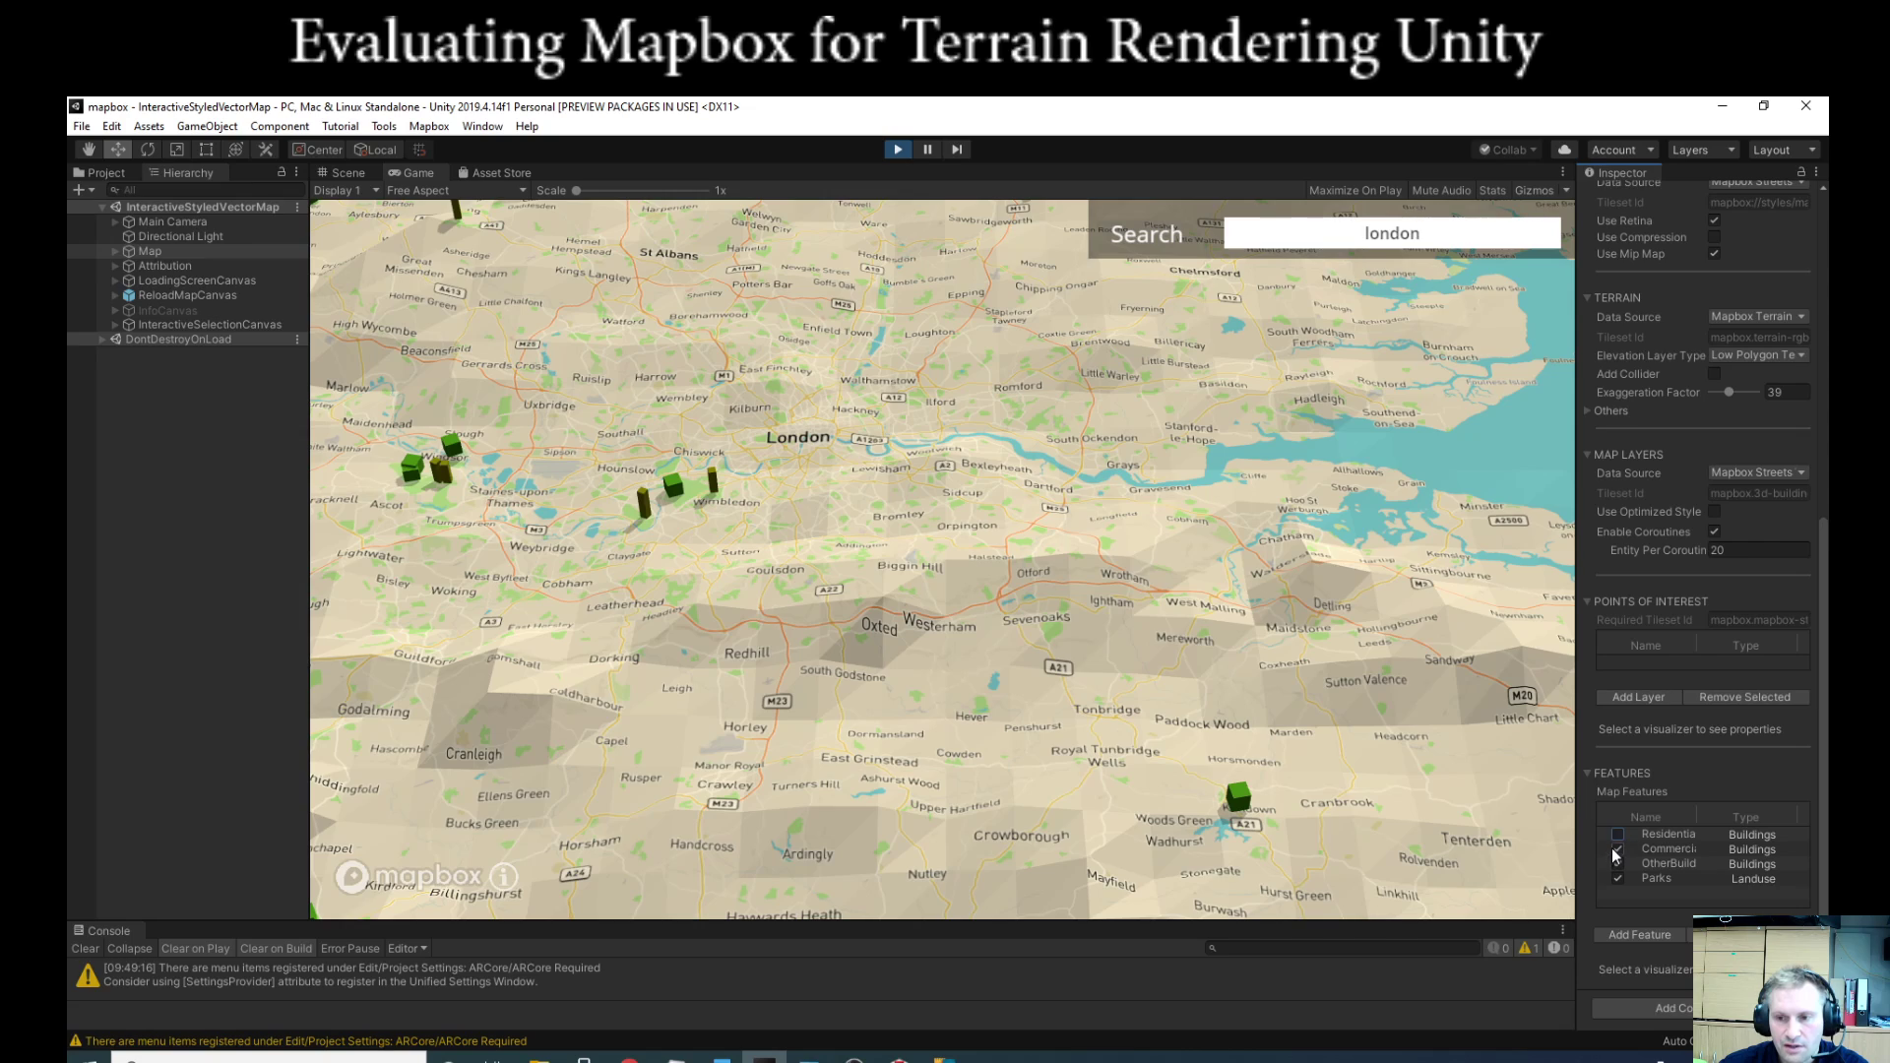
click(1618, 848)
click(1618, 863)
click(1617, 879)
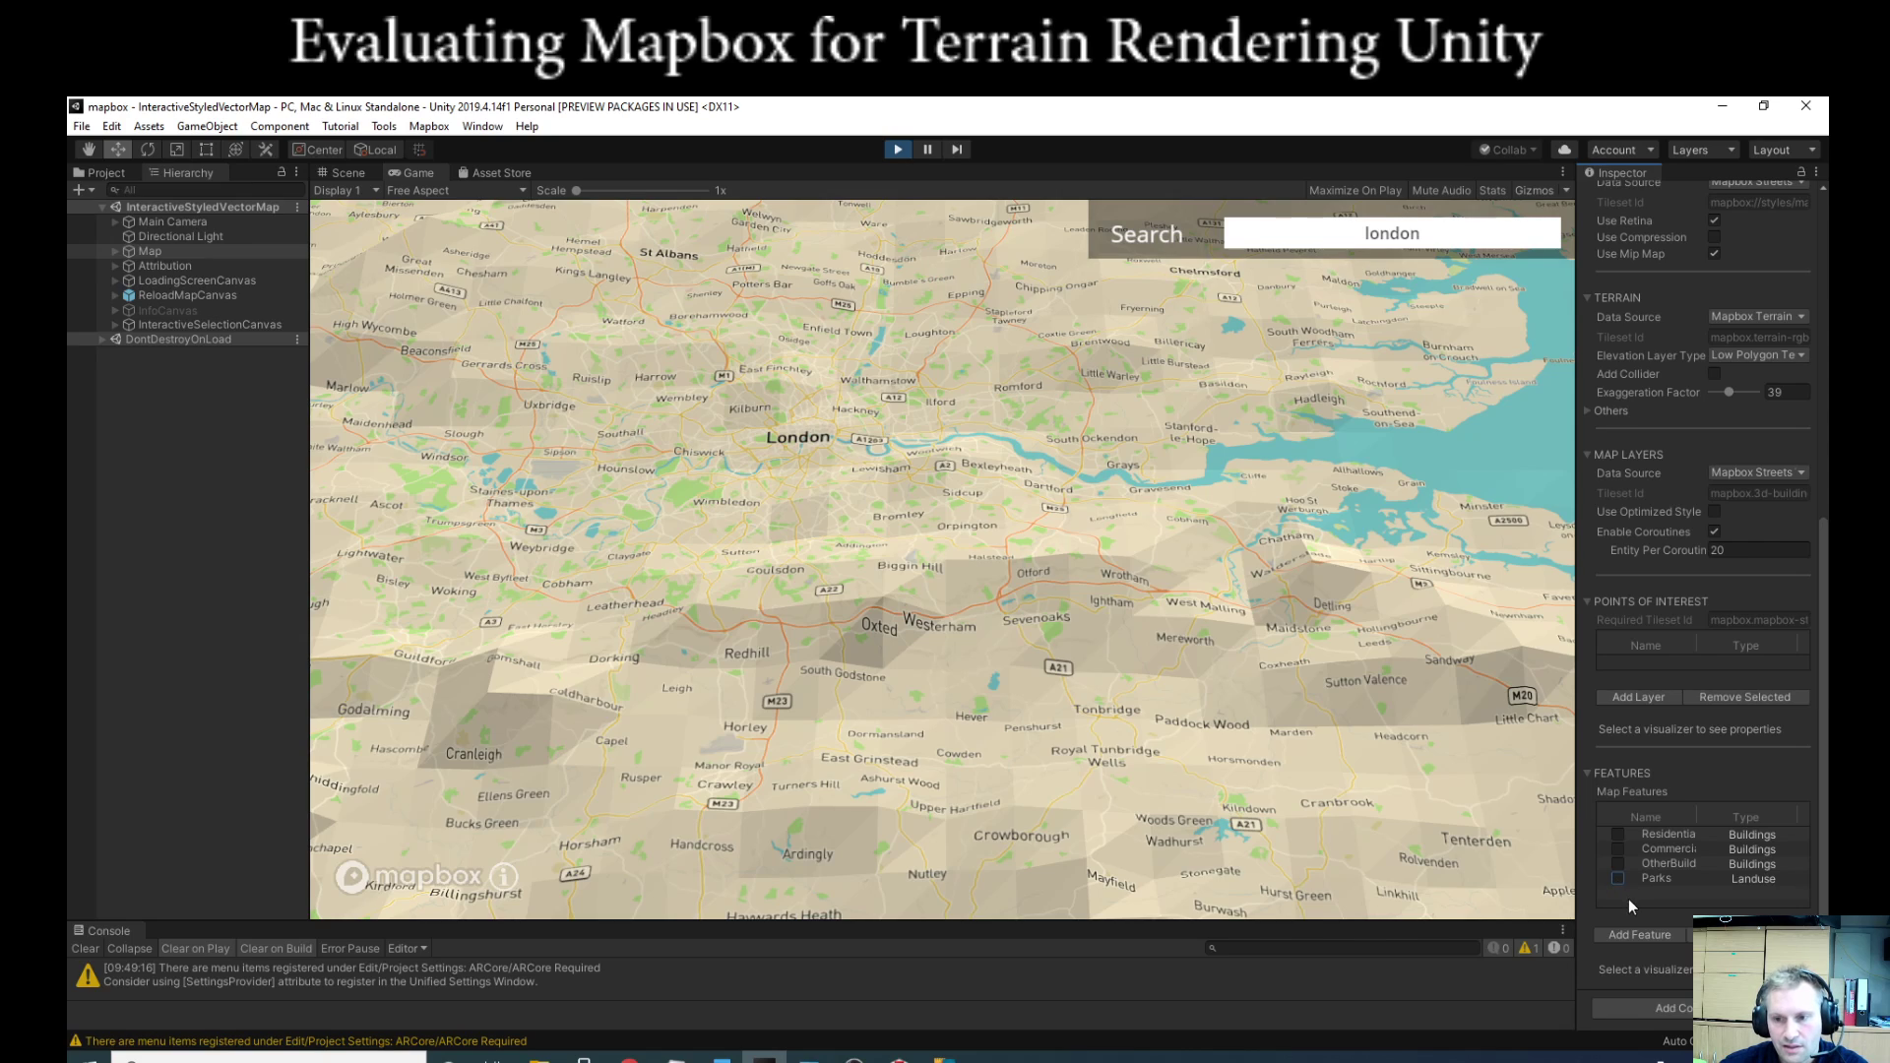
click(1618, 879)
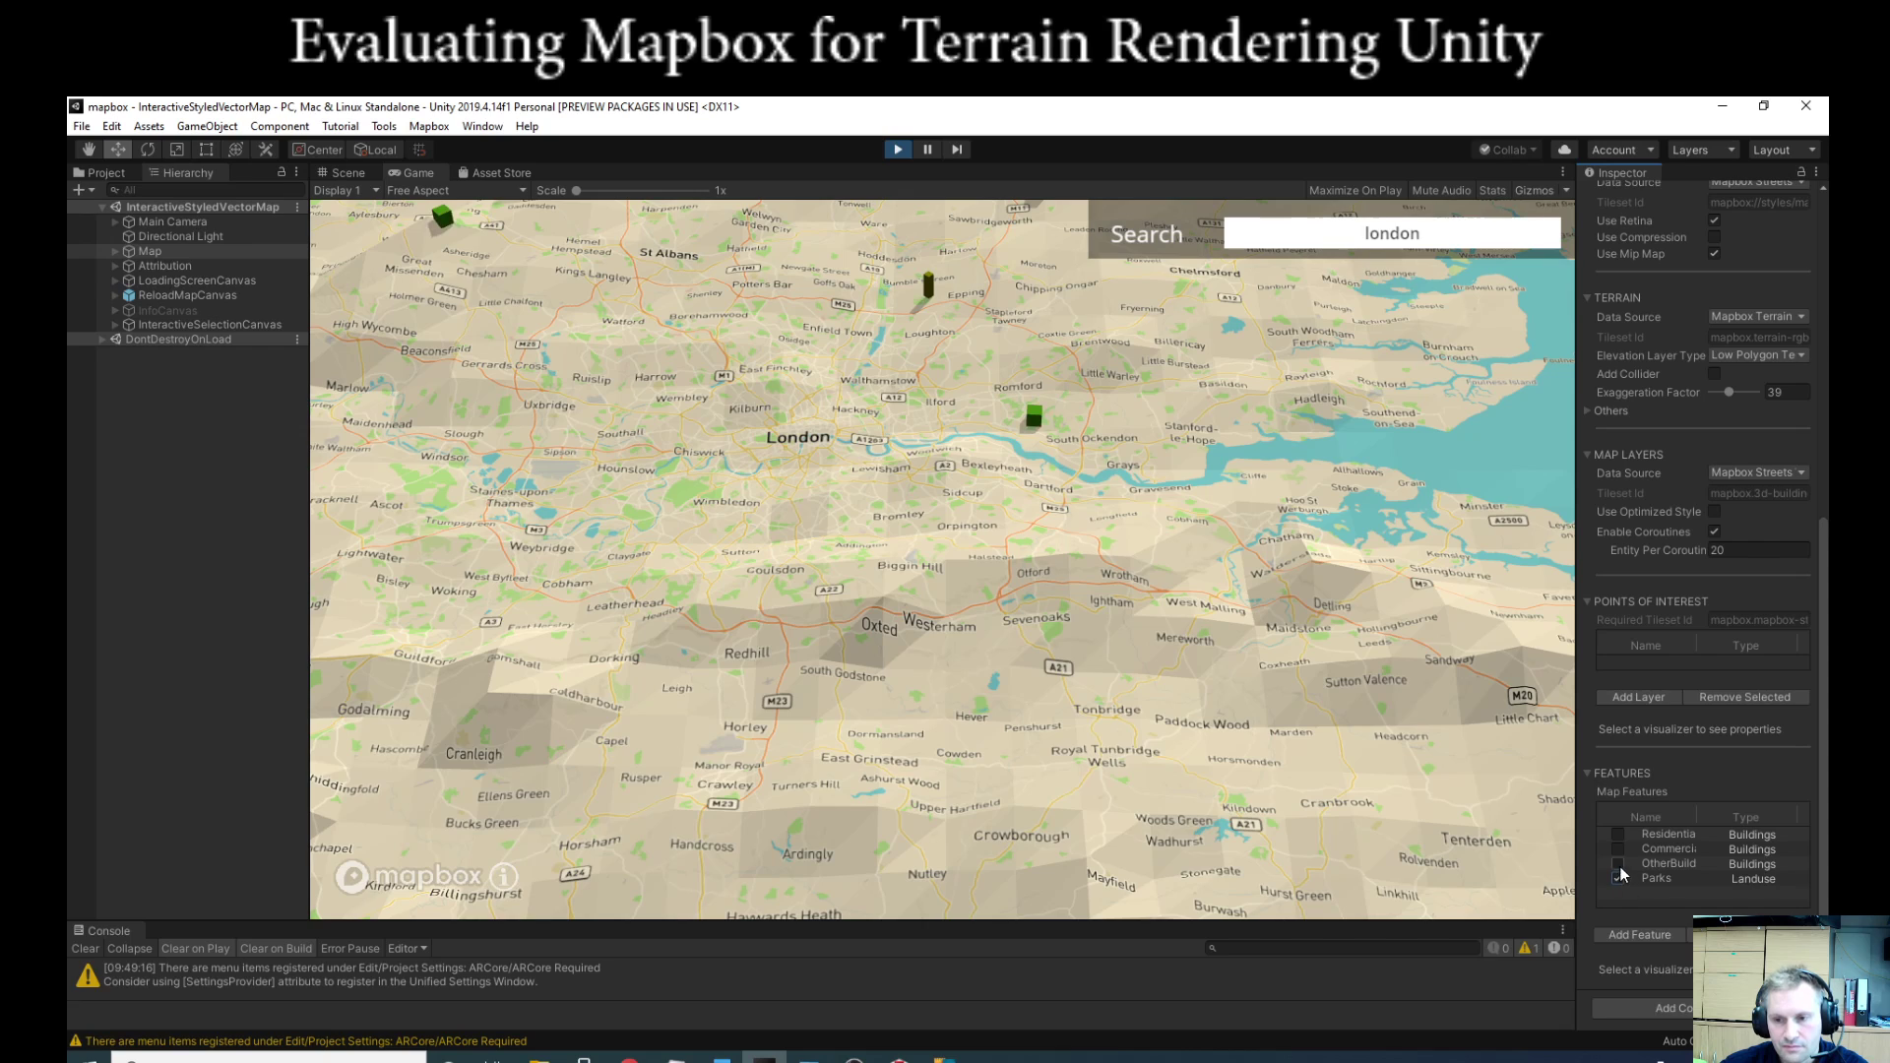
drag(756, 635, 1215, 749)
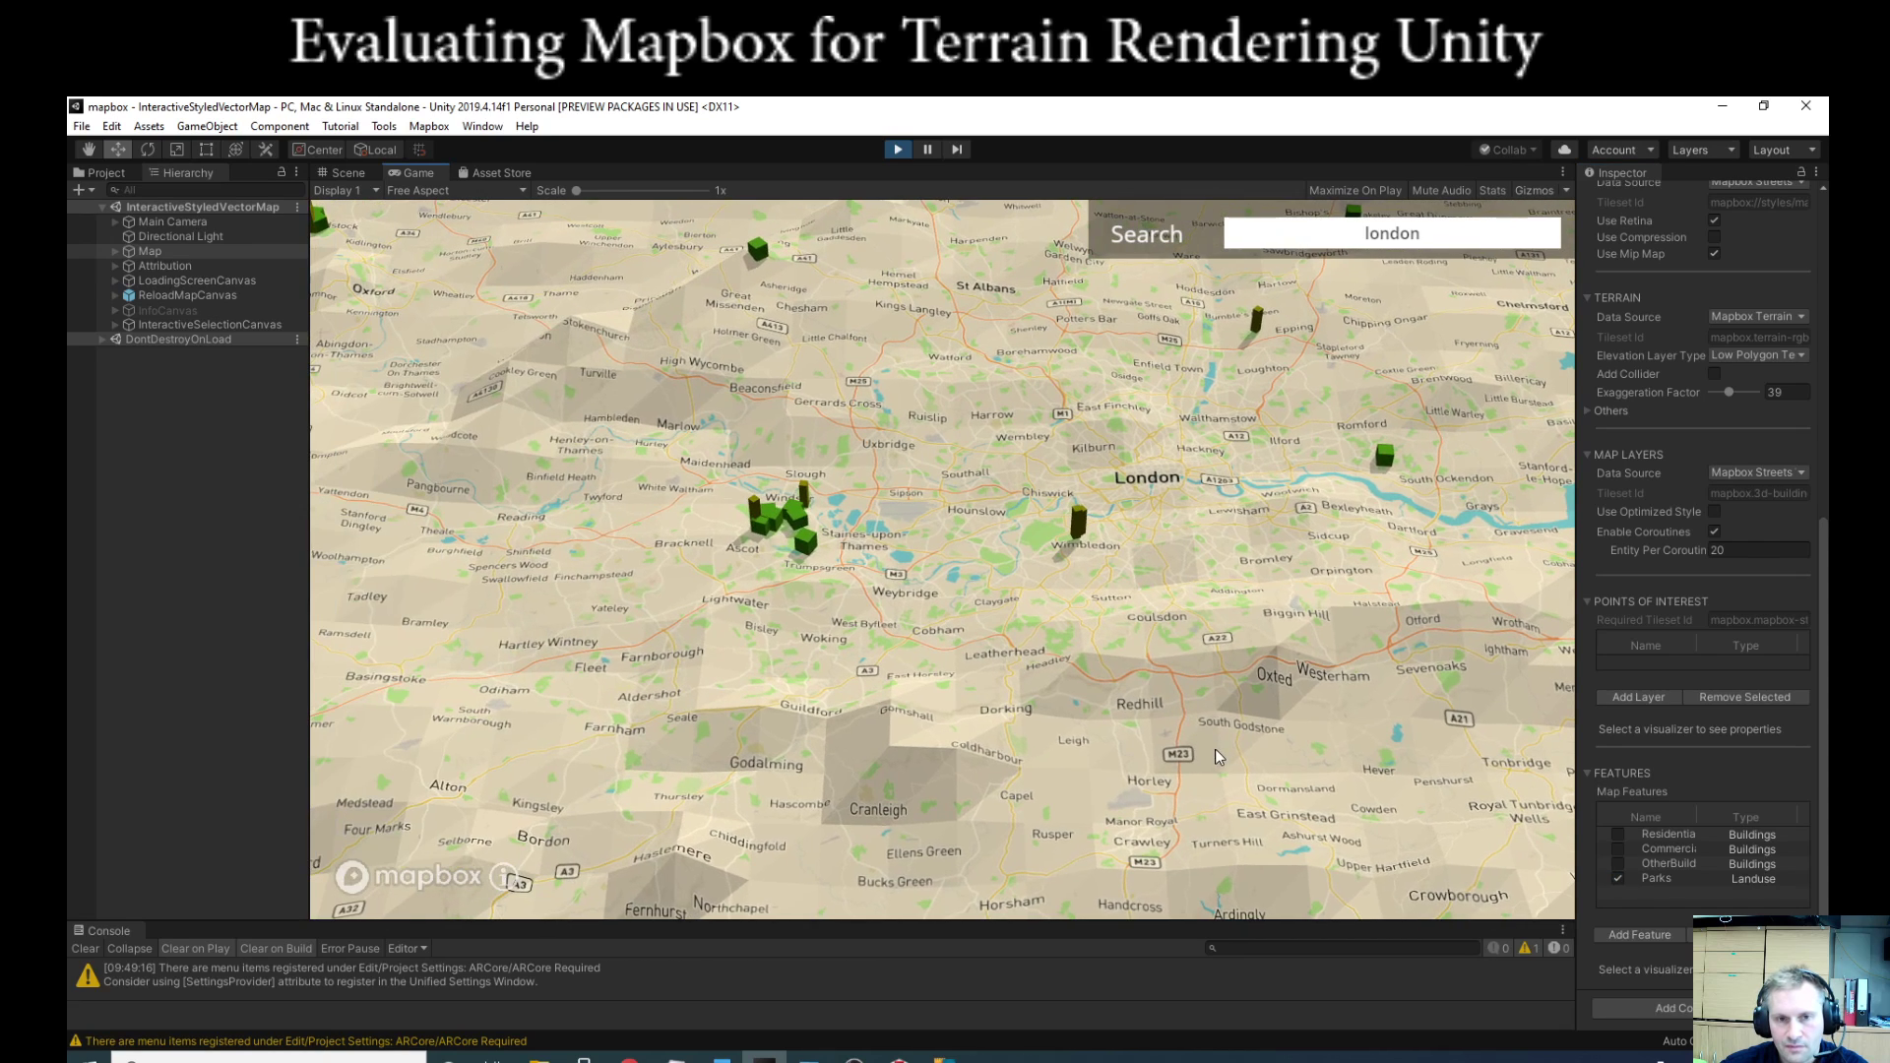
drag(855, 625, 941, 768)
drag(524, 547, 770, 651)
drag(671, 409, 568, 480)
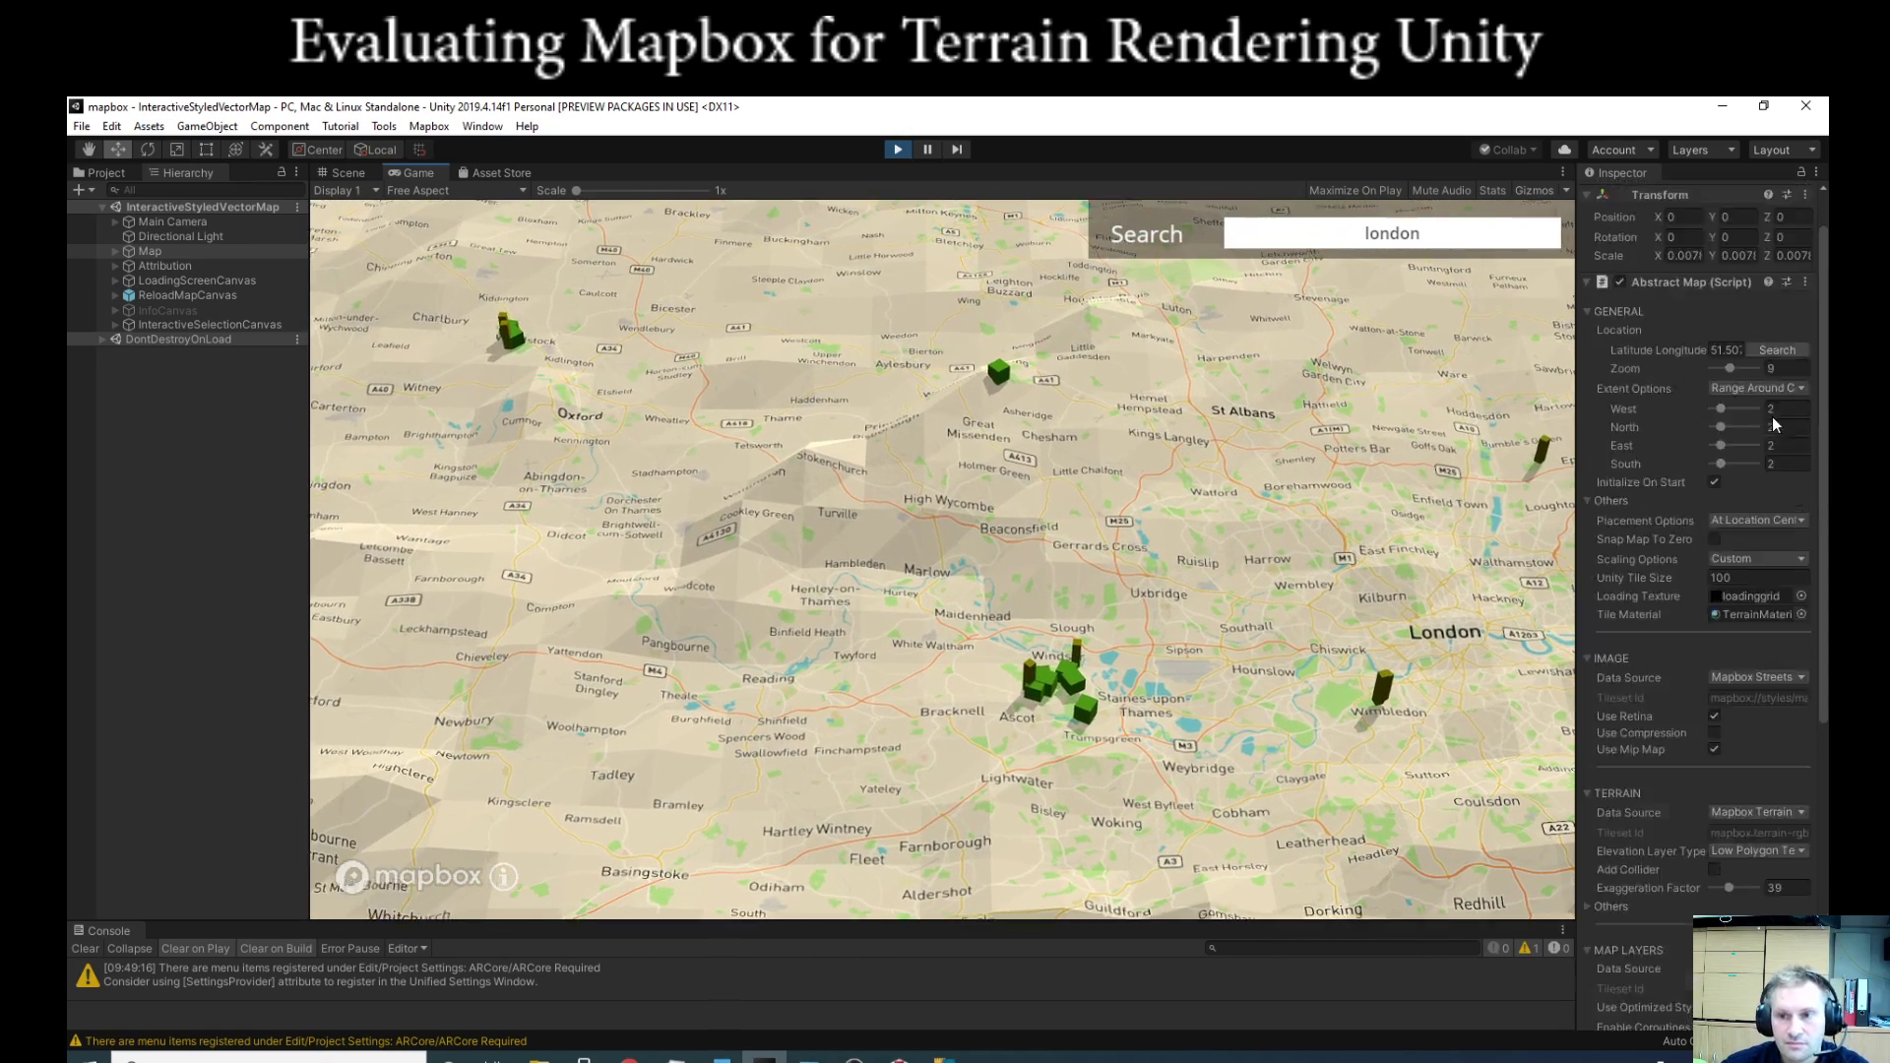
Step: Review the Main Camera's components and follow the Camera Movement script's Map reference to the Map's feature settings
click(195, 222)
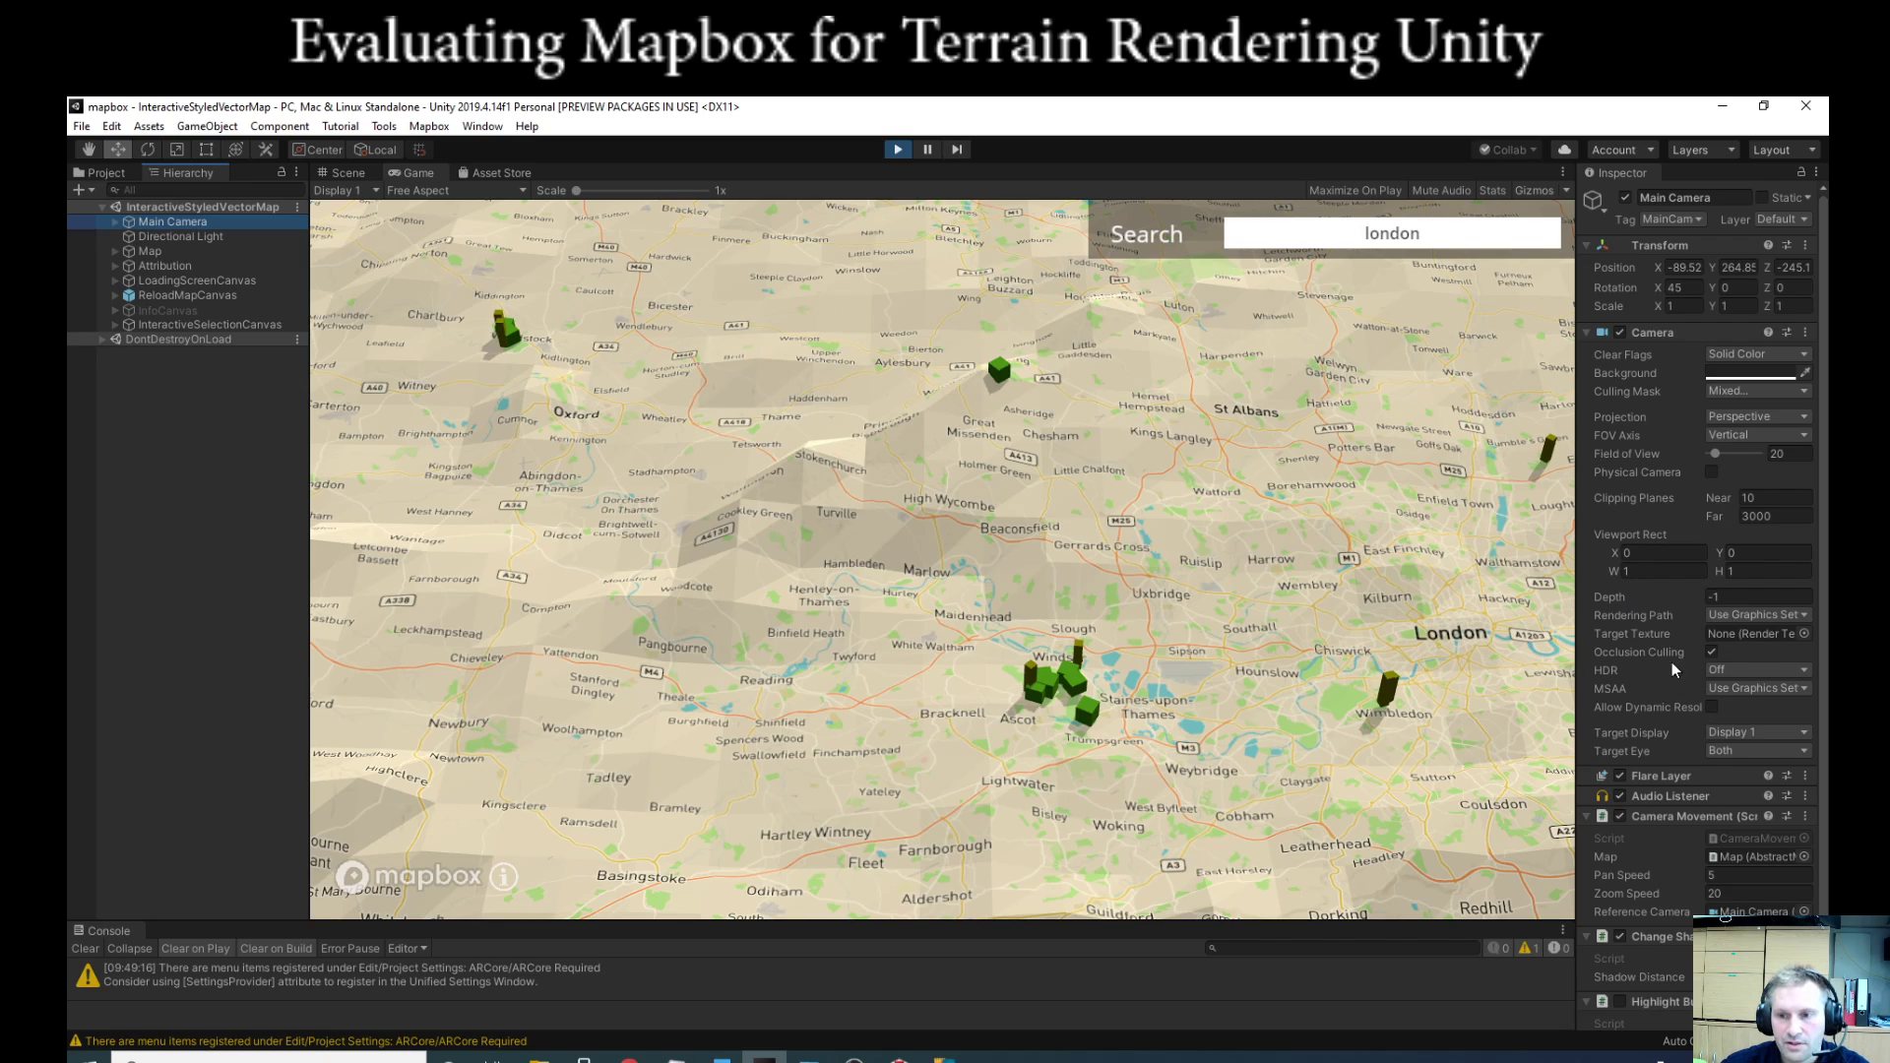
scroll(1688, 699, down, 3)
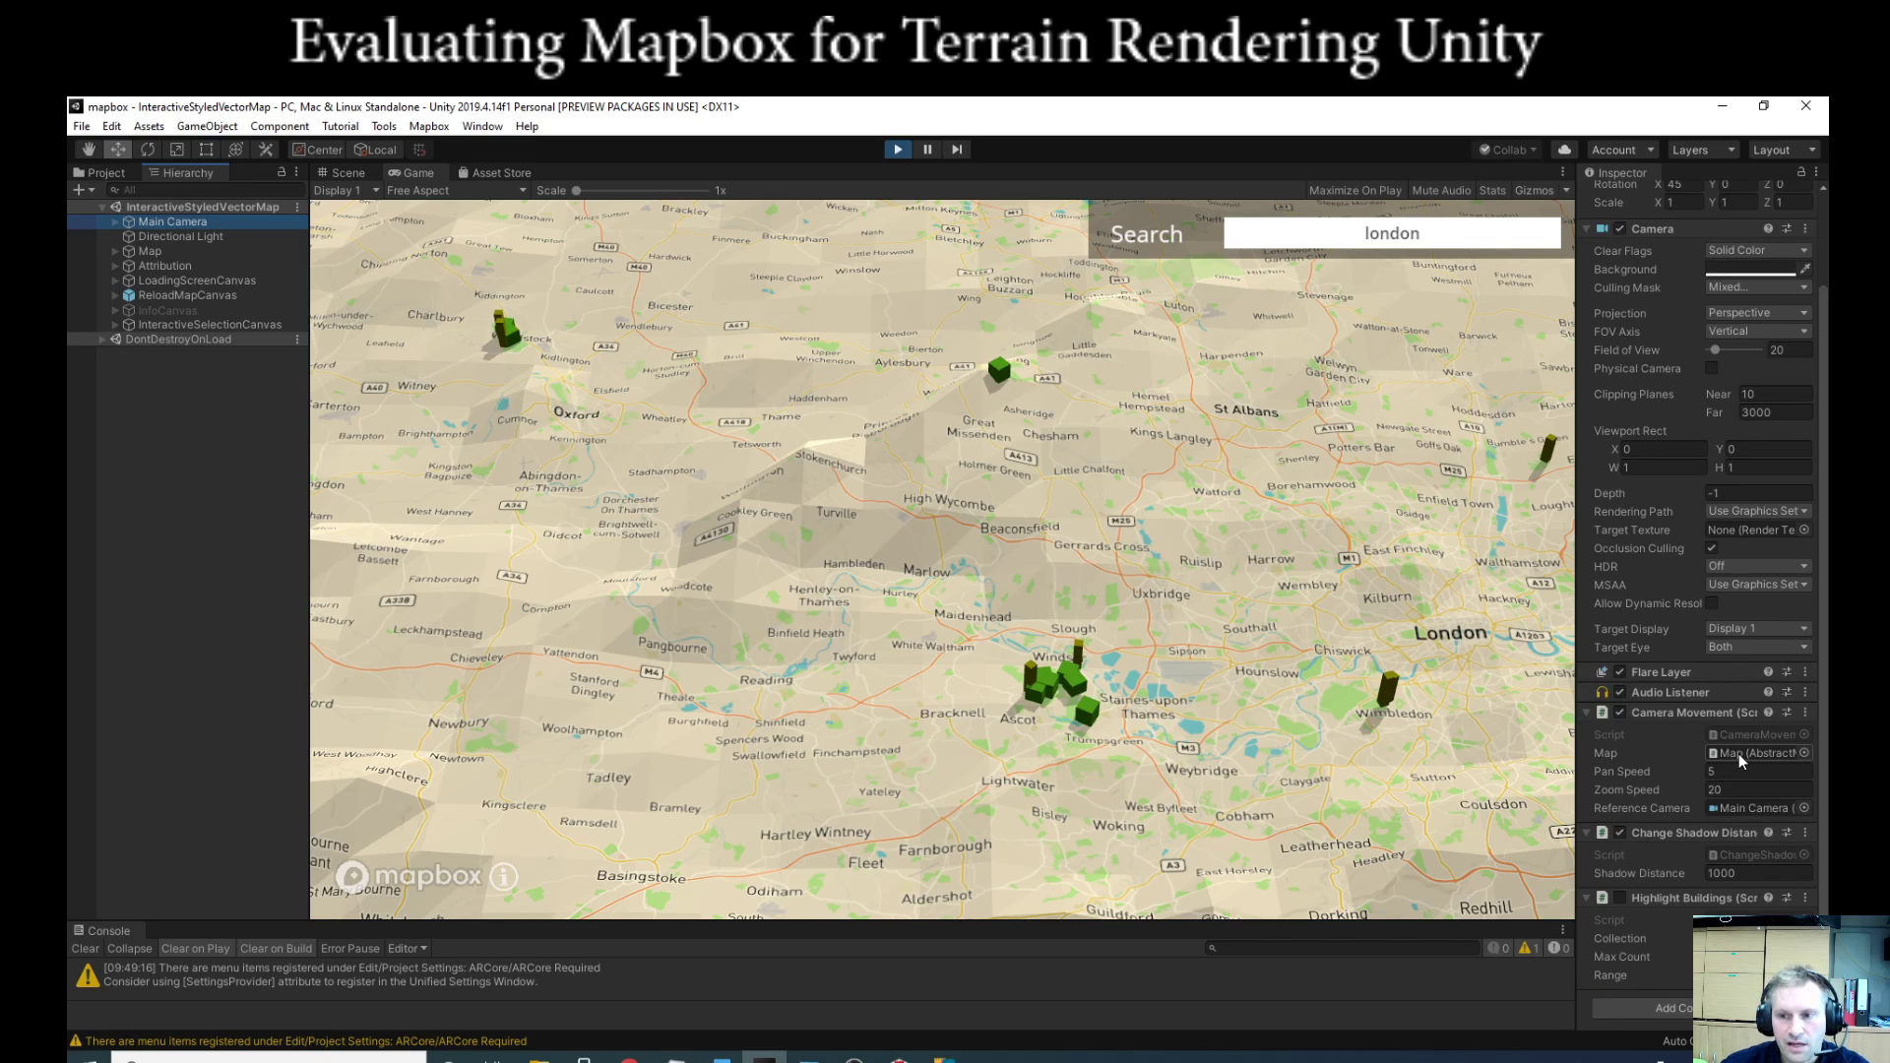
double_click(1739, 754)
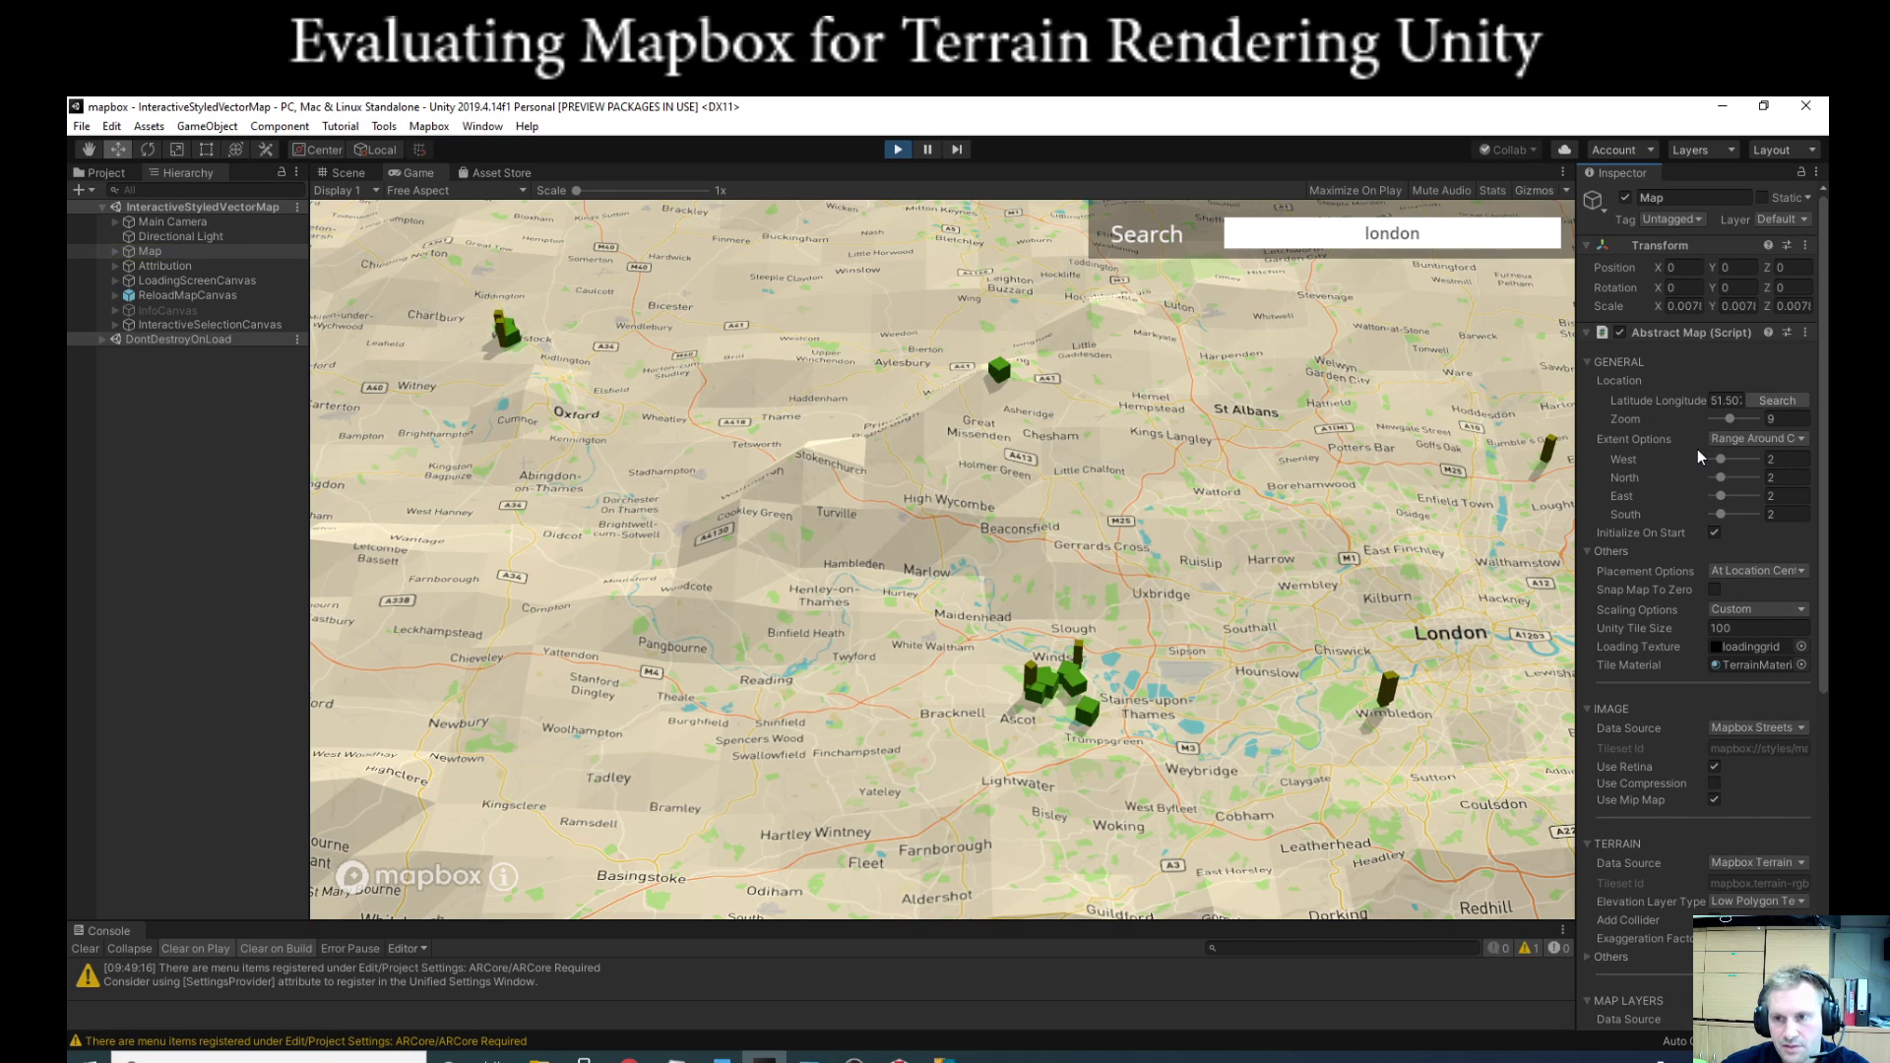
scroll(1697, 449, down, 10)
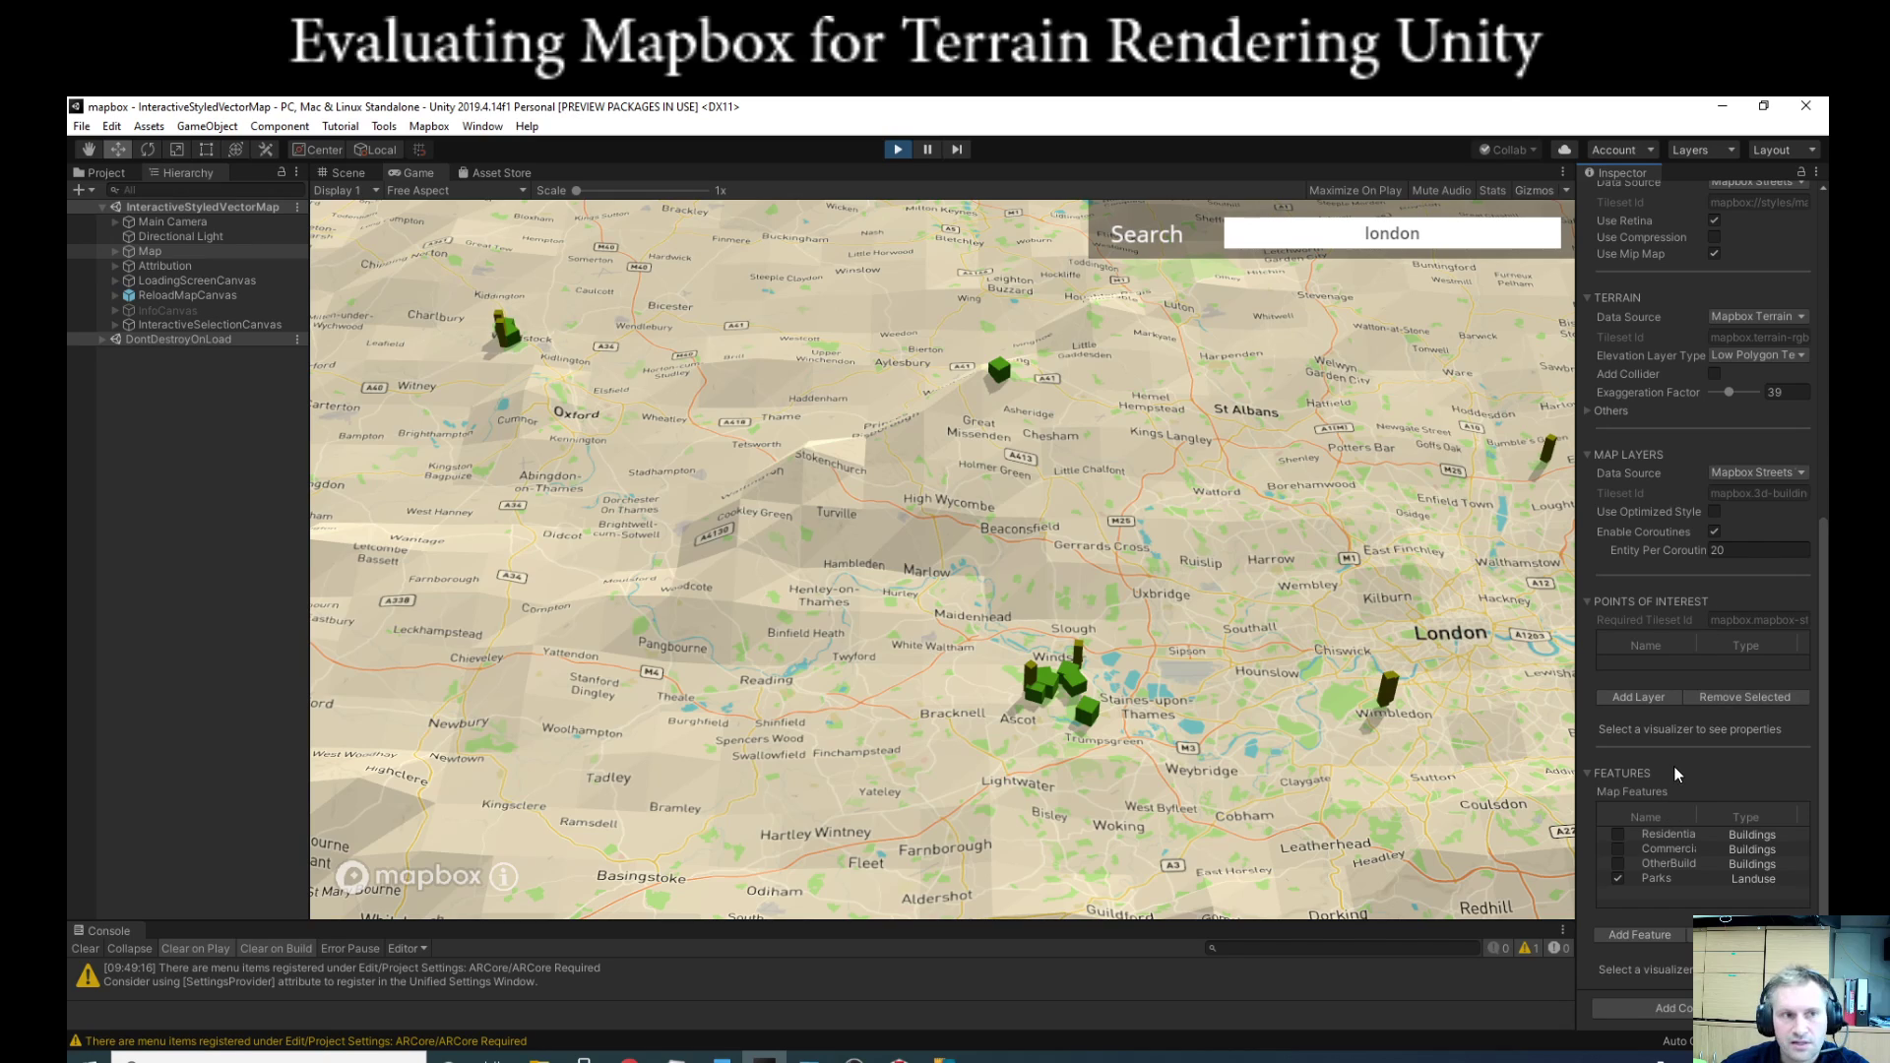
Step: Open the Main Camera's Camera Movement script in Microsoft Visual Studio 2019, making it the default app for .cs files
click(191, 223)
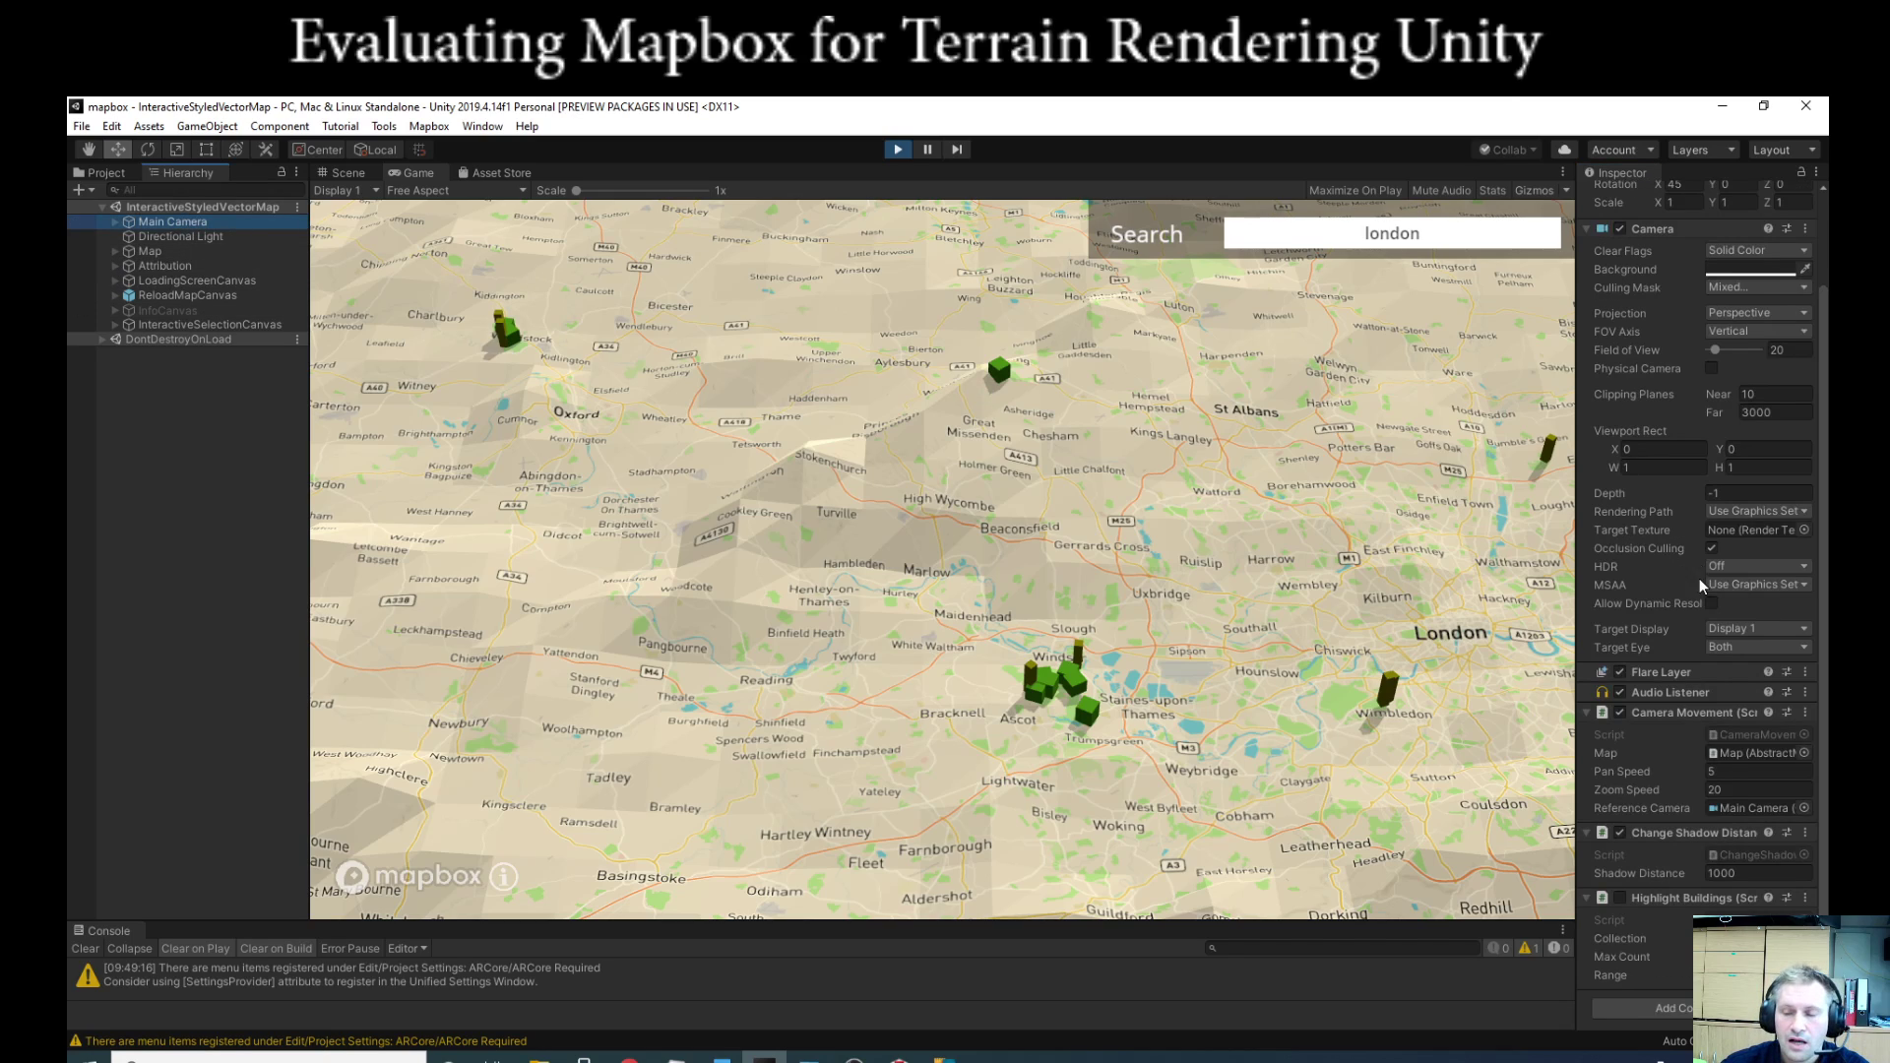
click(1731, 735)
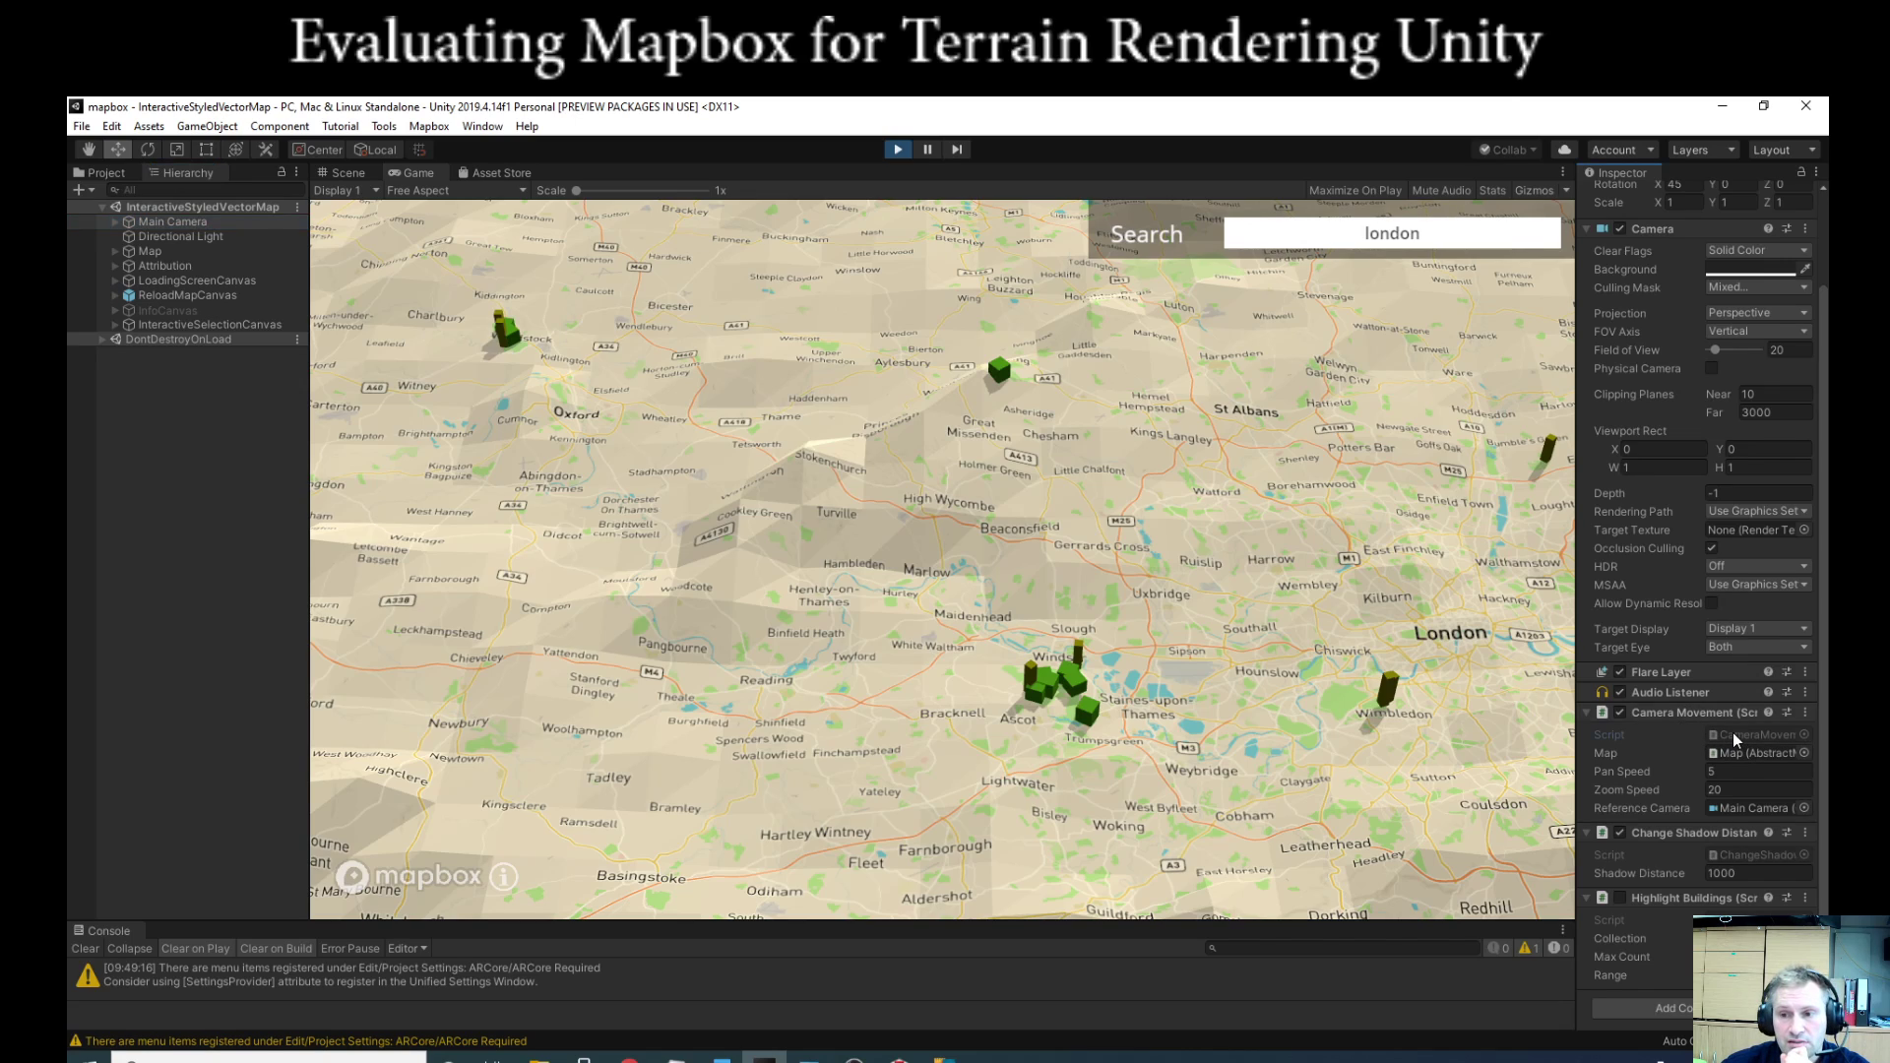
double_click(1732, 734)
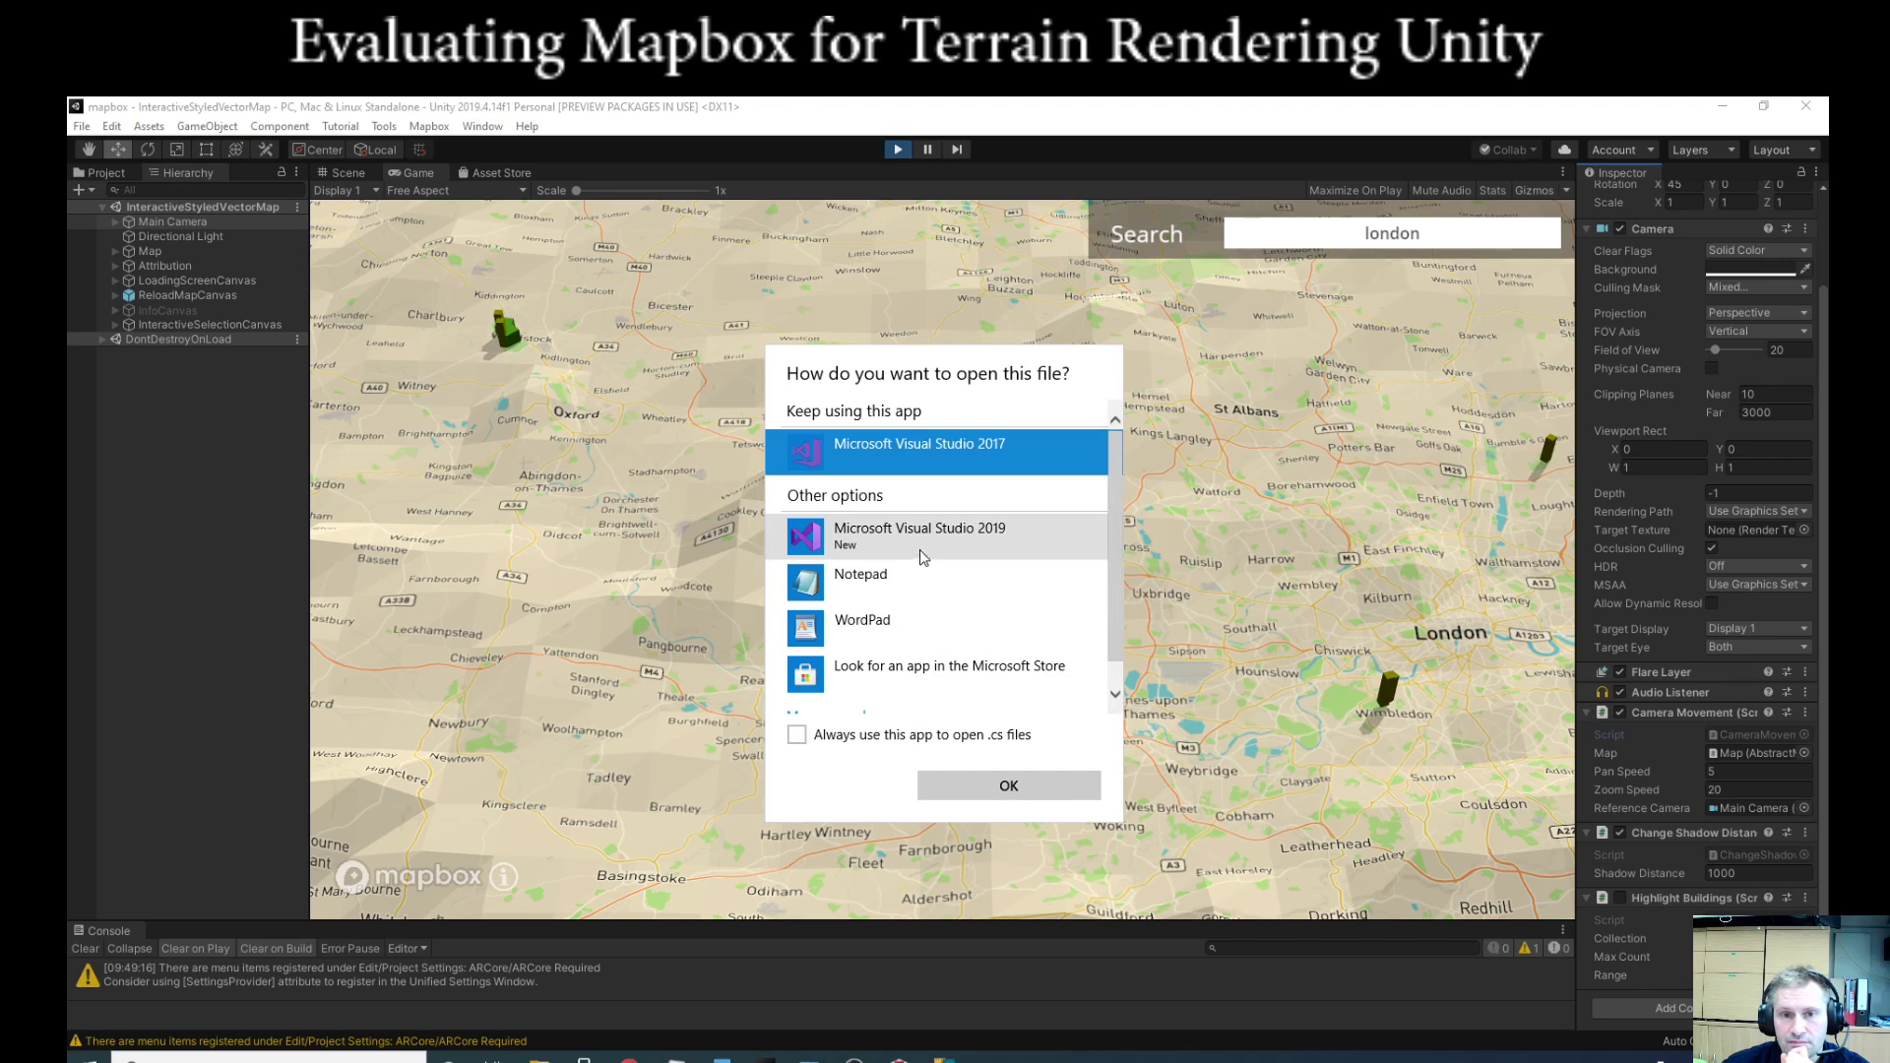
click(886, 536)
click(797, 735)
click(1005, 782)
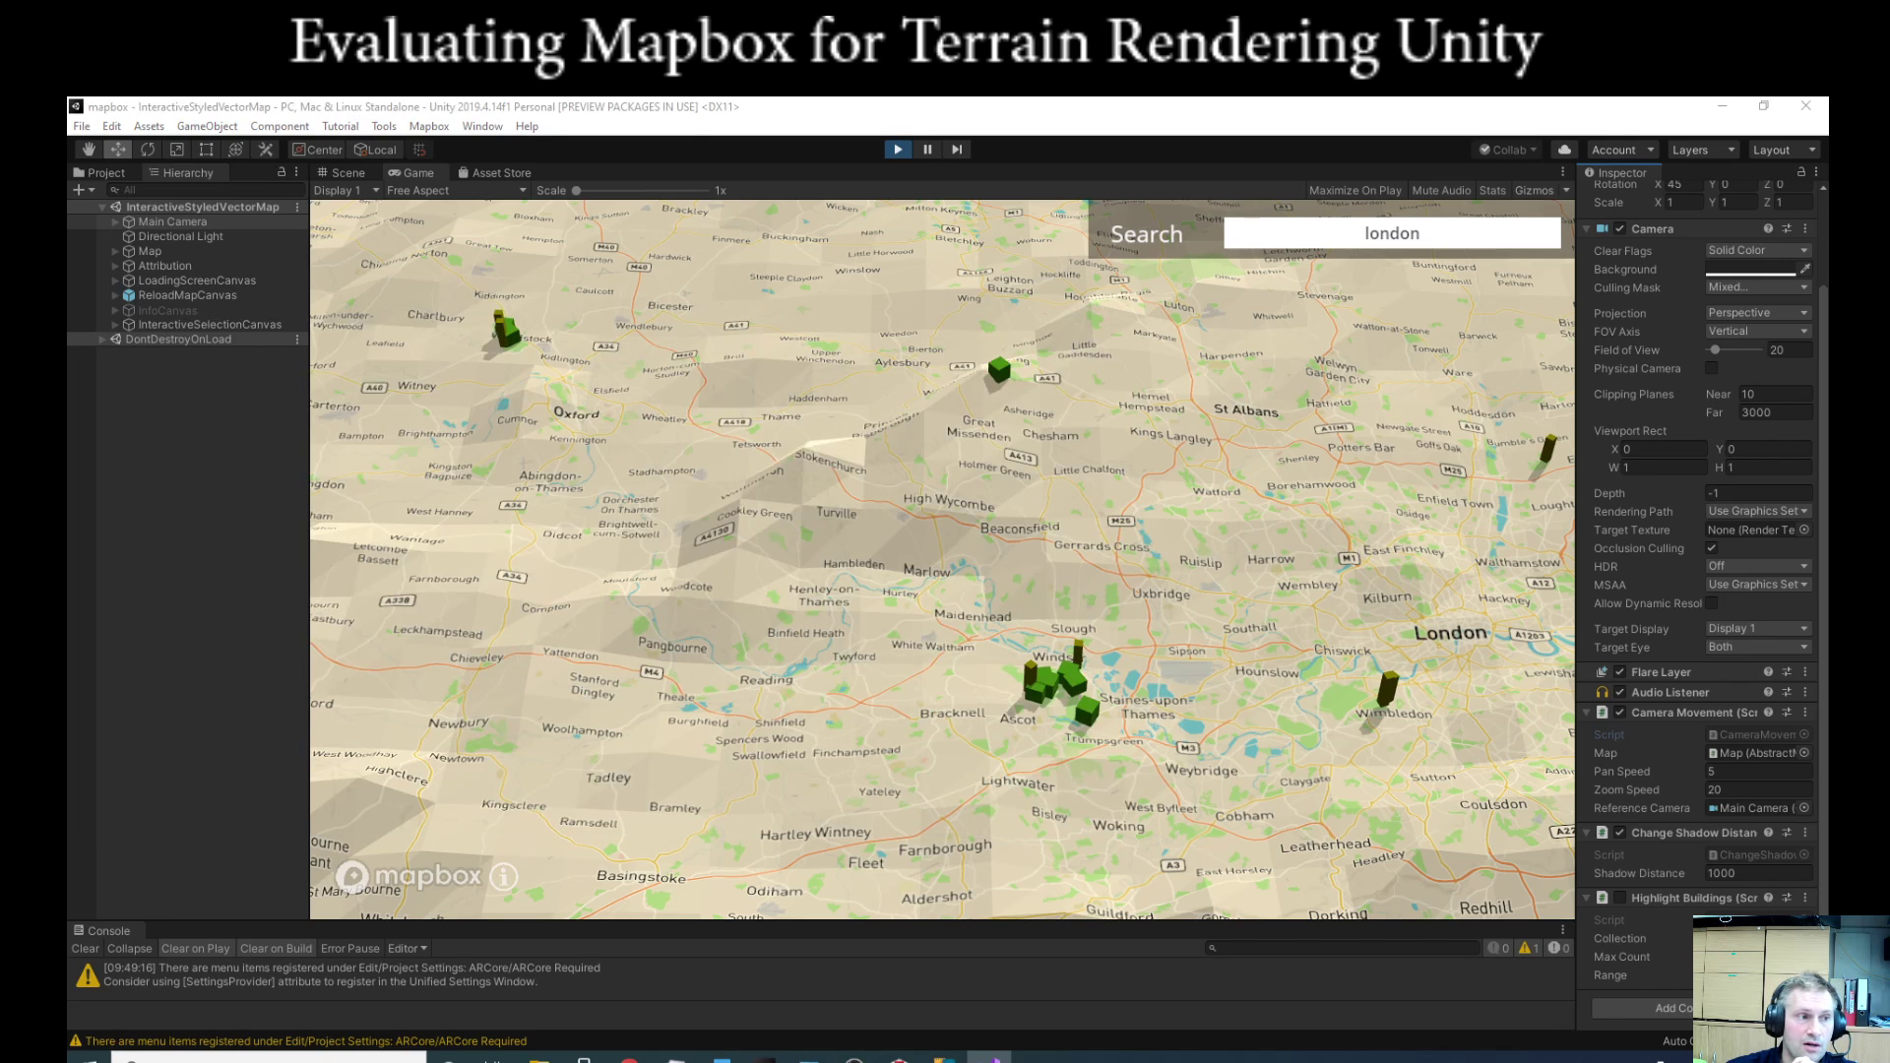
key(super+d)
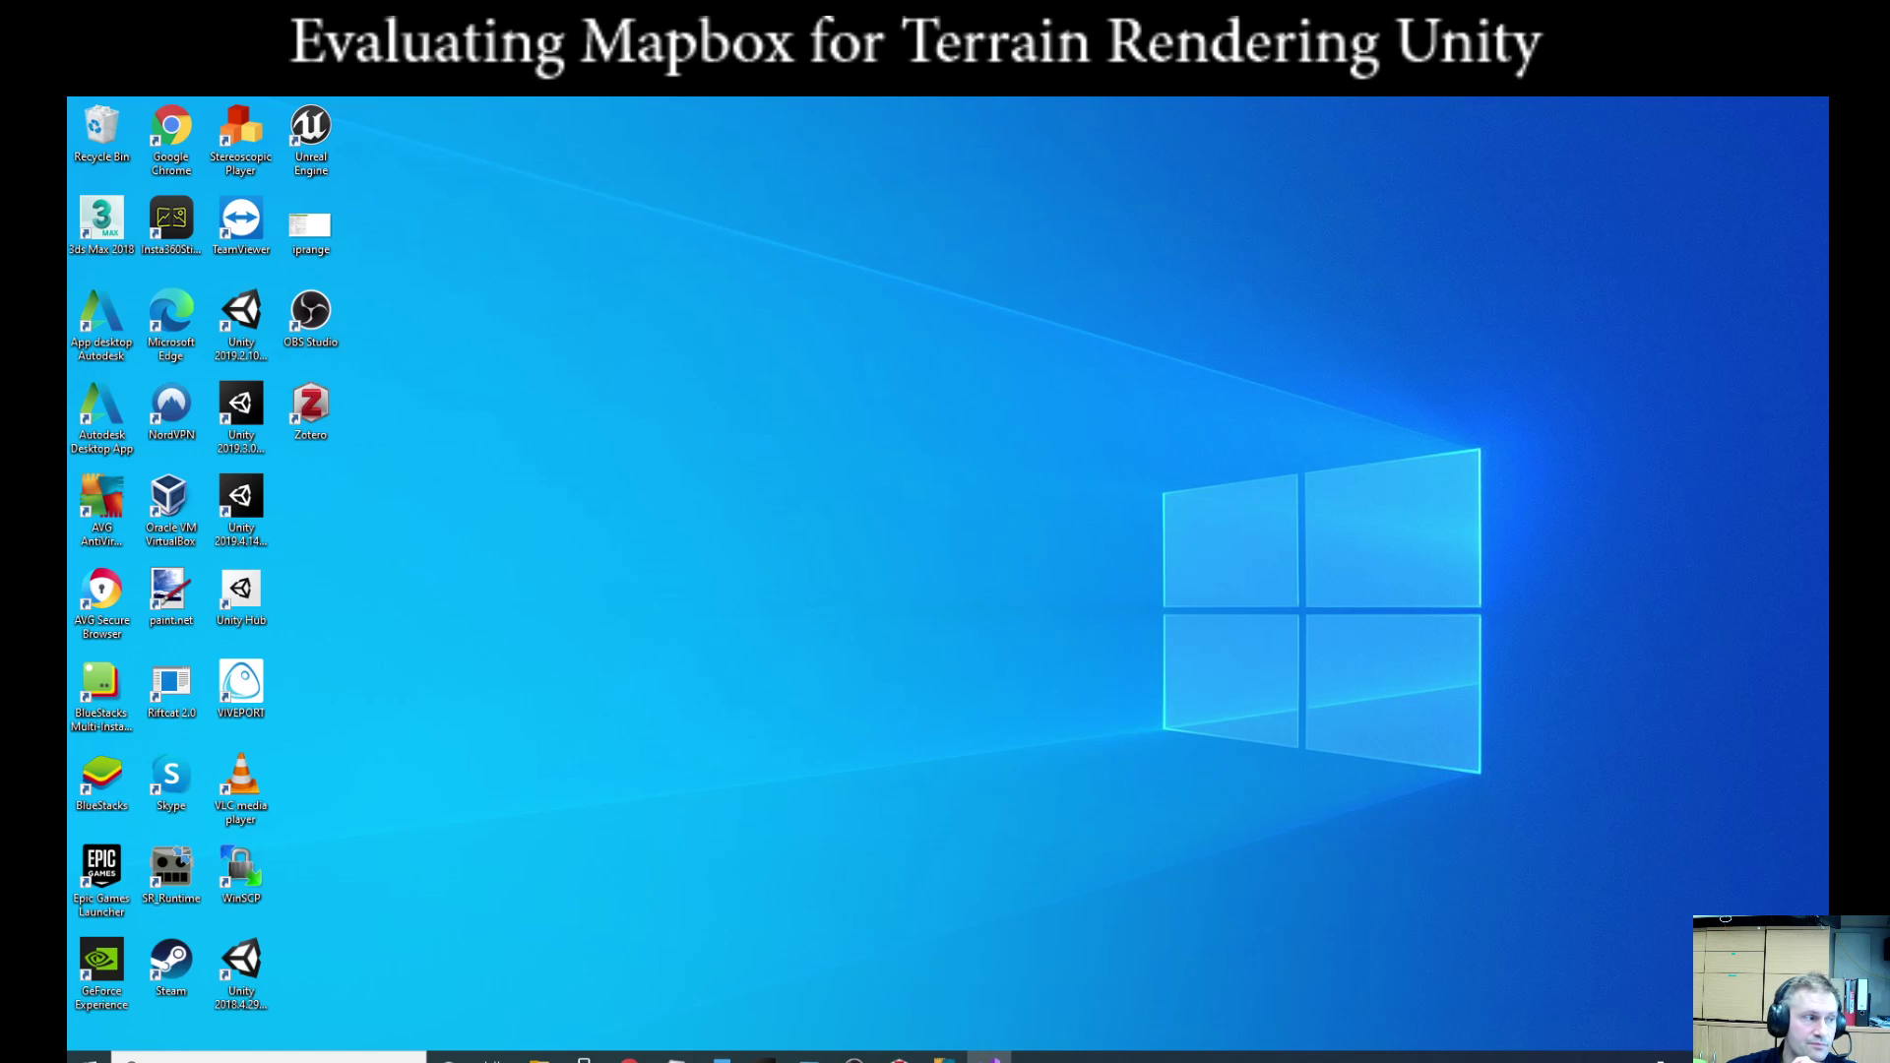
click(764, 1058)
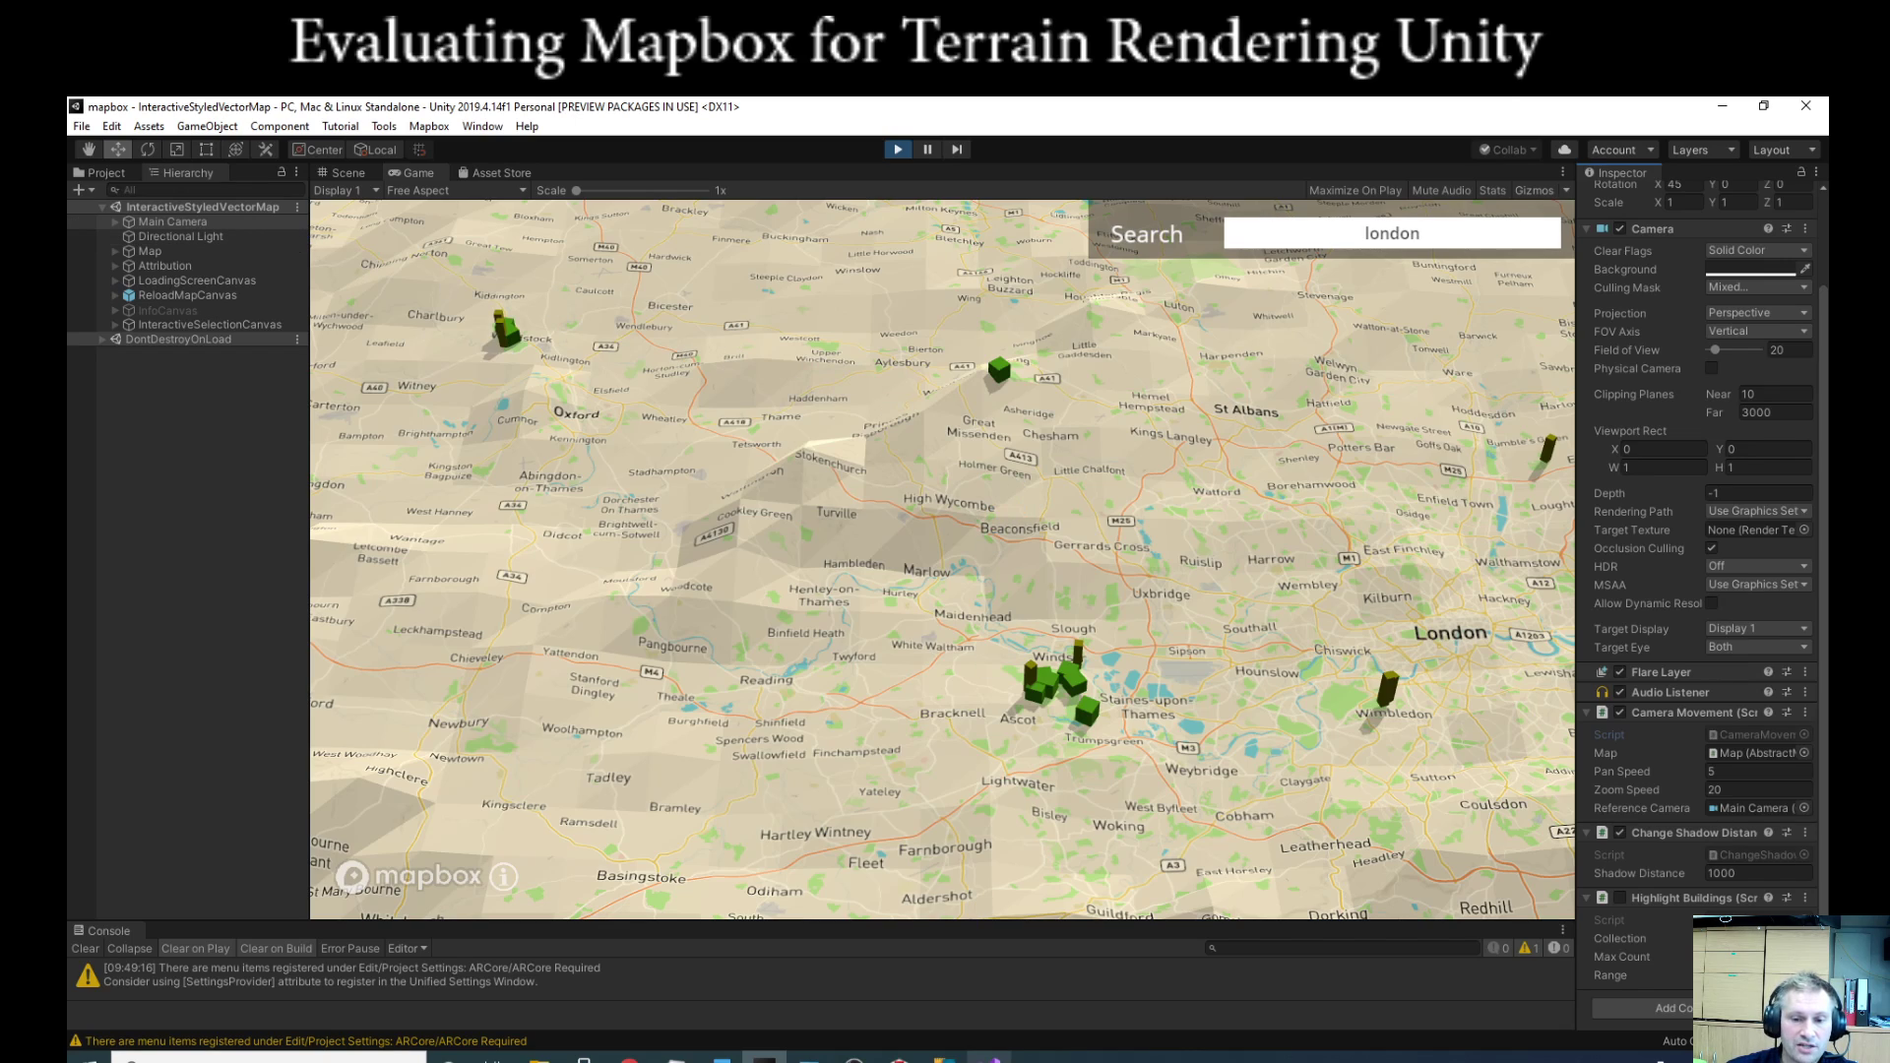
click(989, 1058)
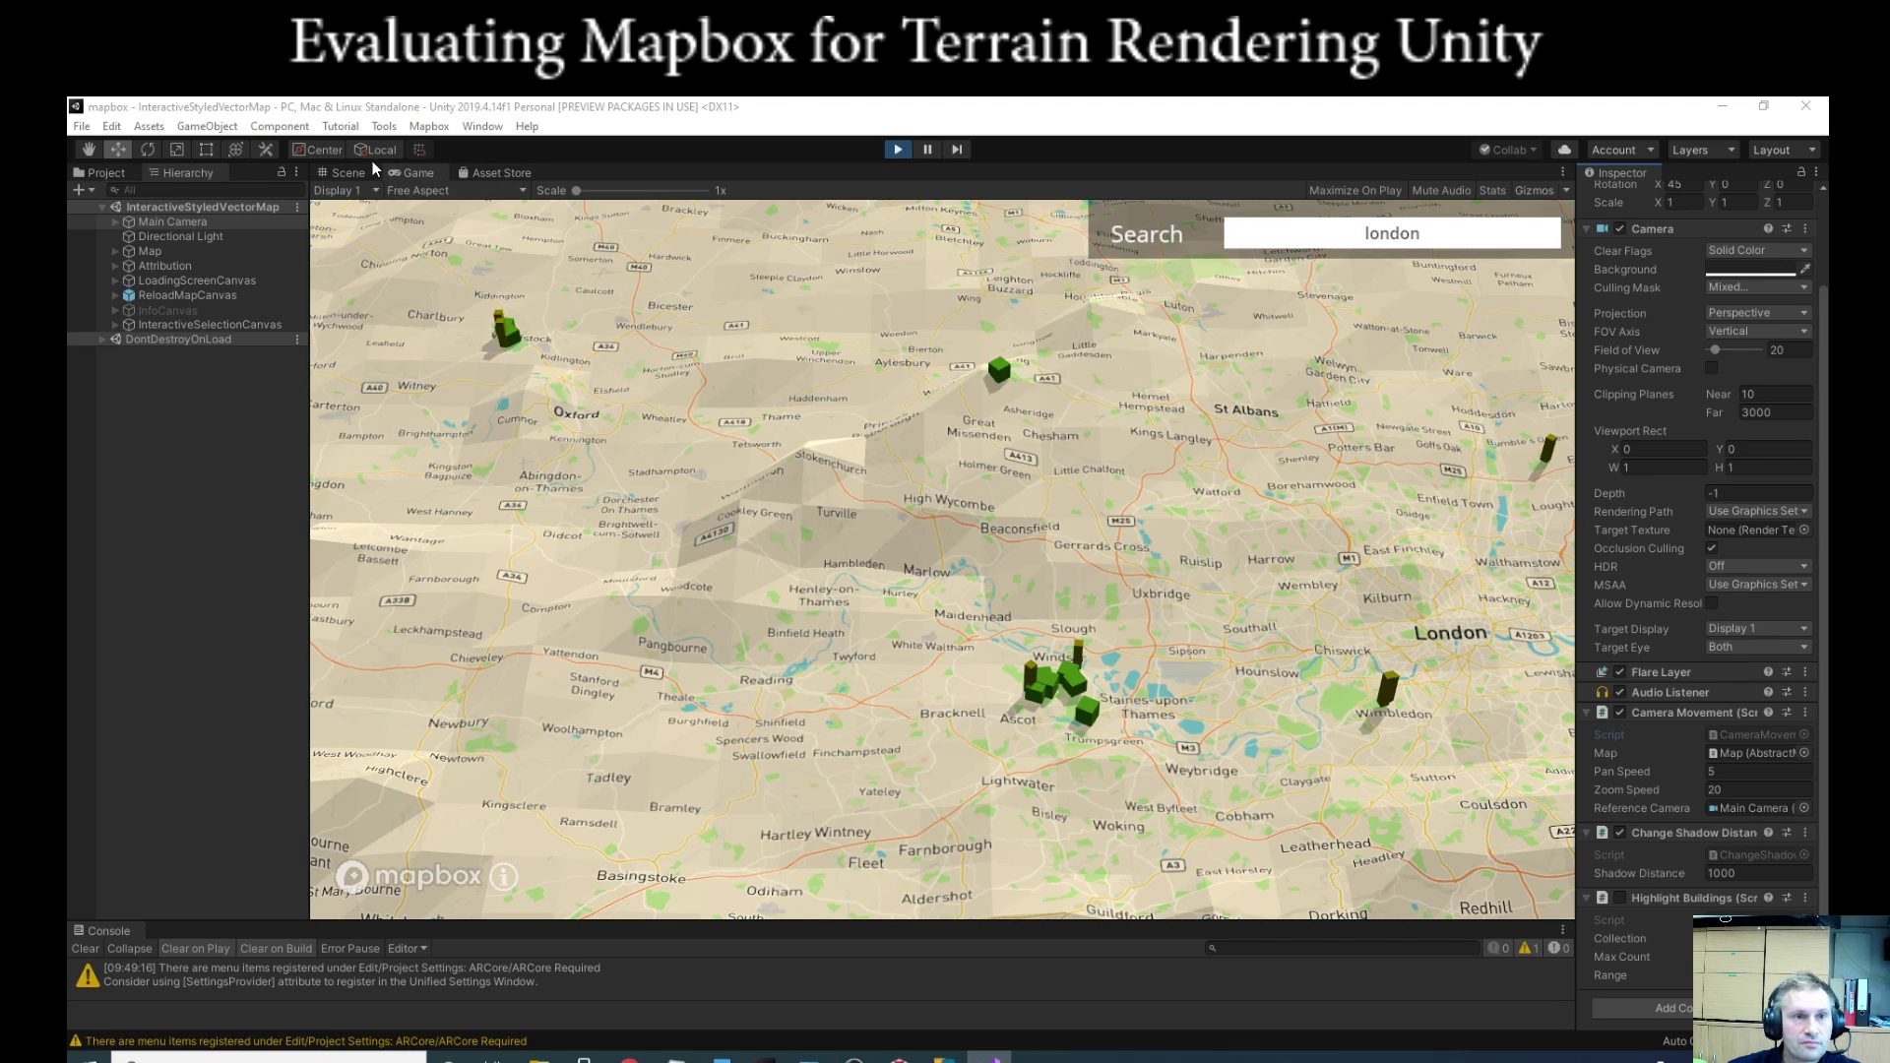
Step: Look over the available Mapbox commands and open the Mapbox Setup
click(429, 127)
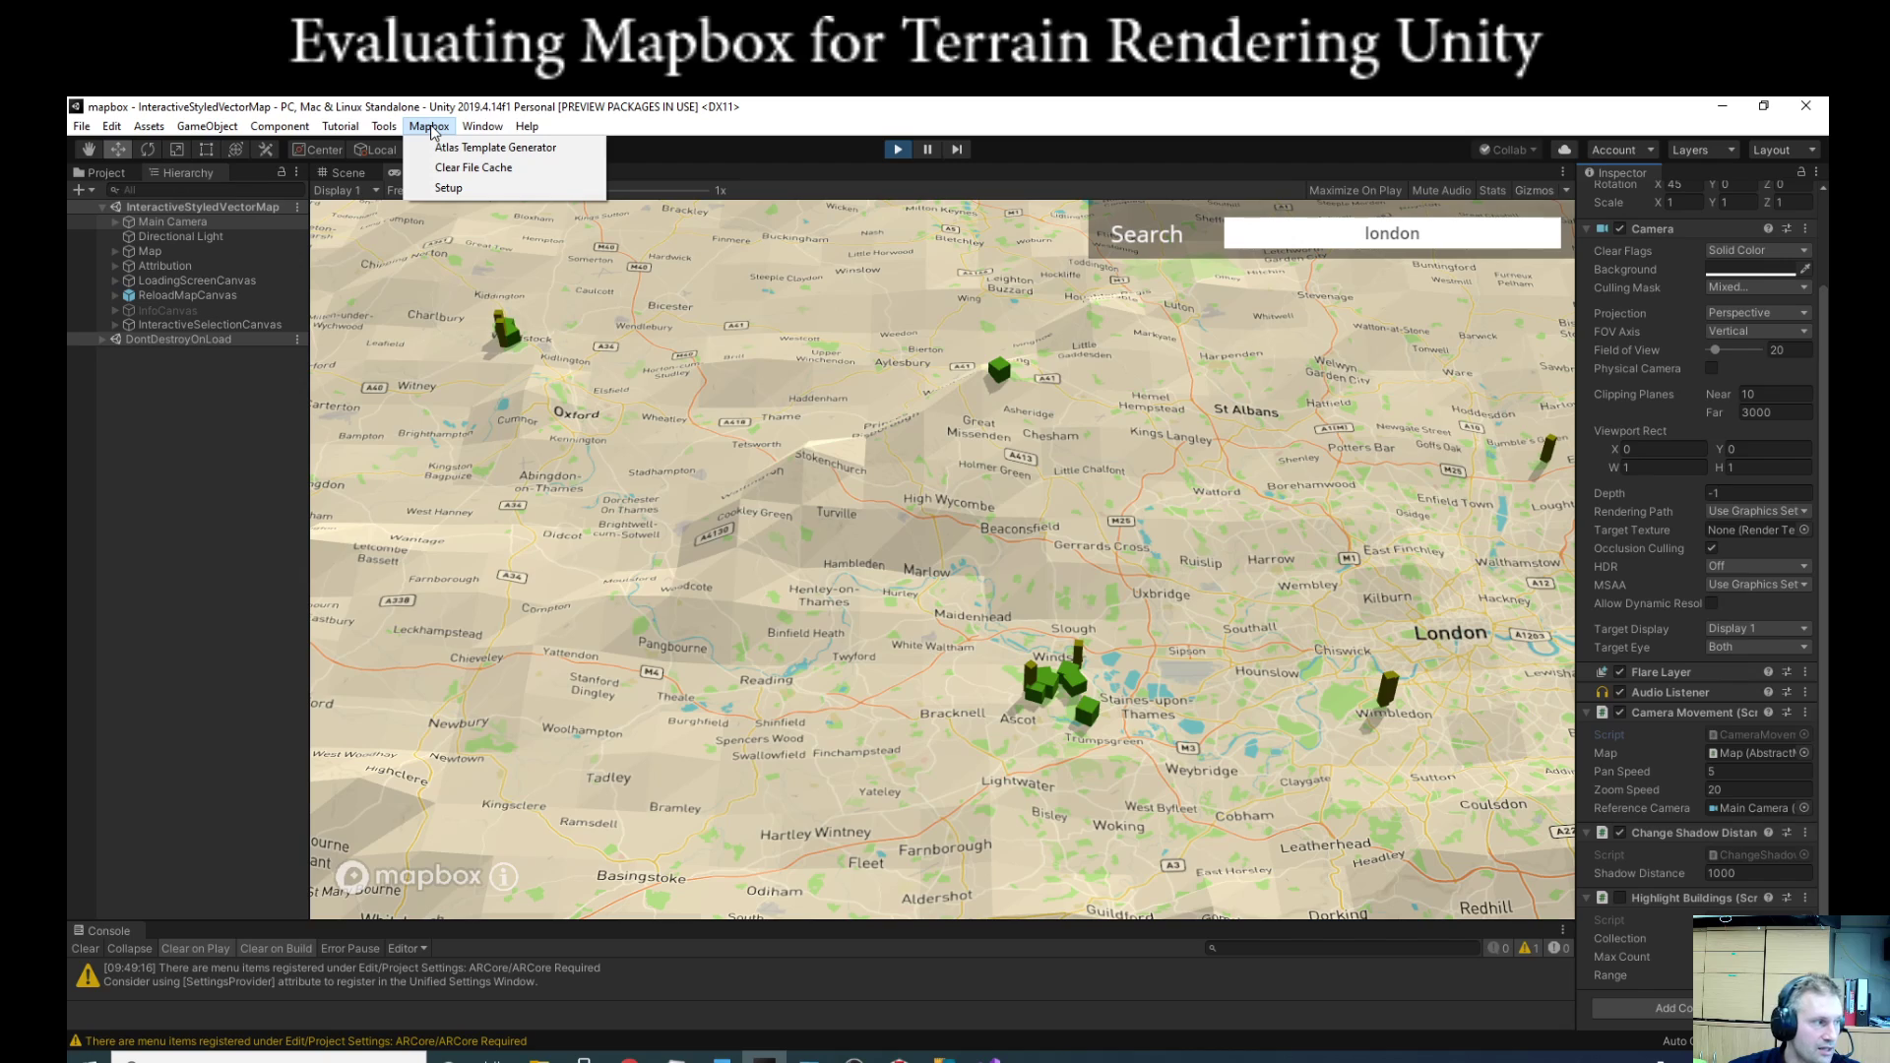
click(433, 127)
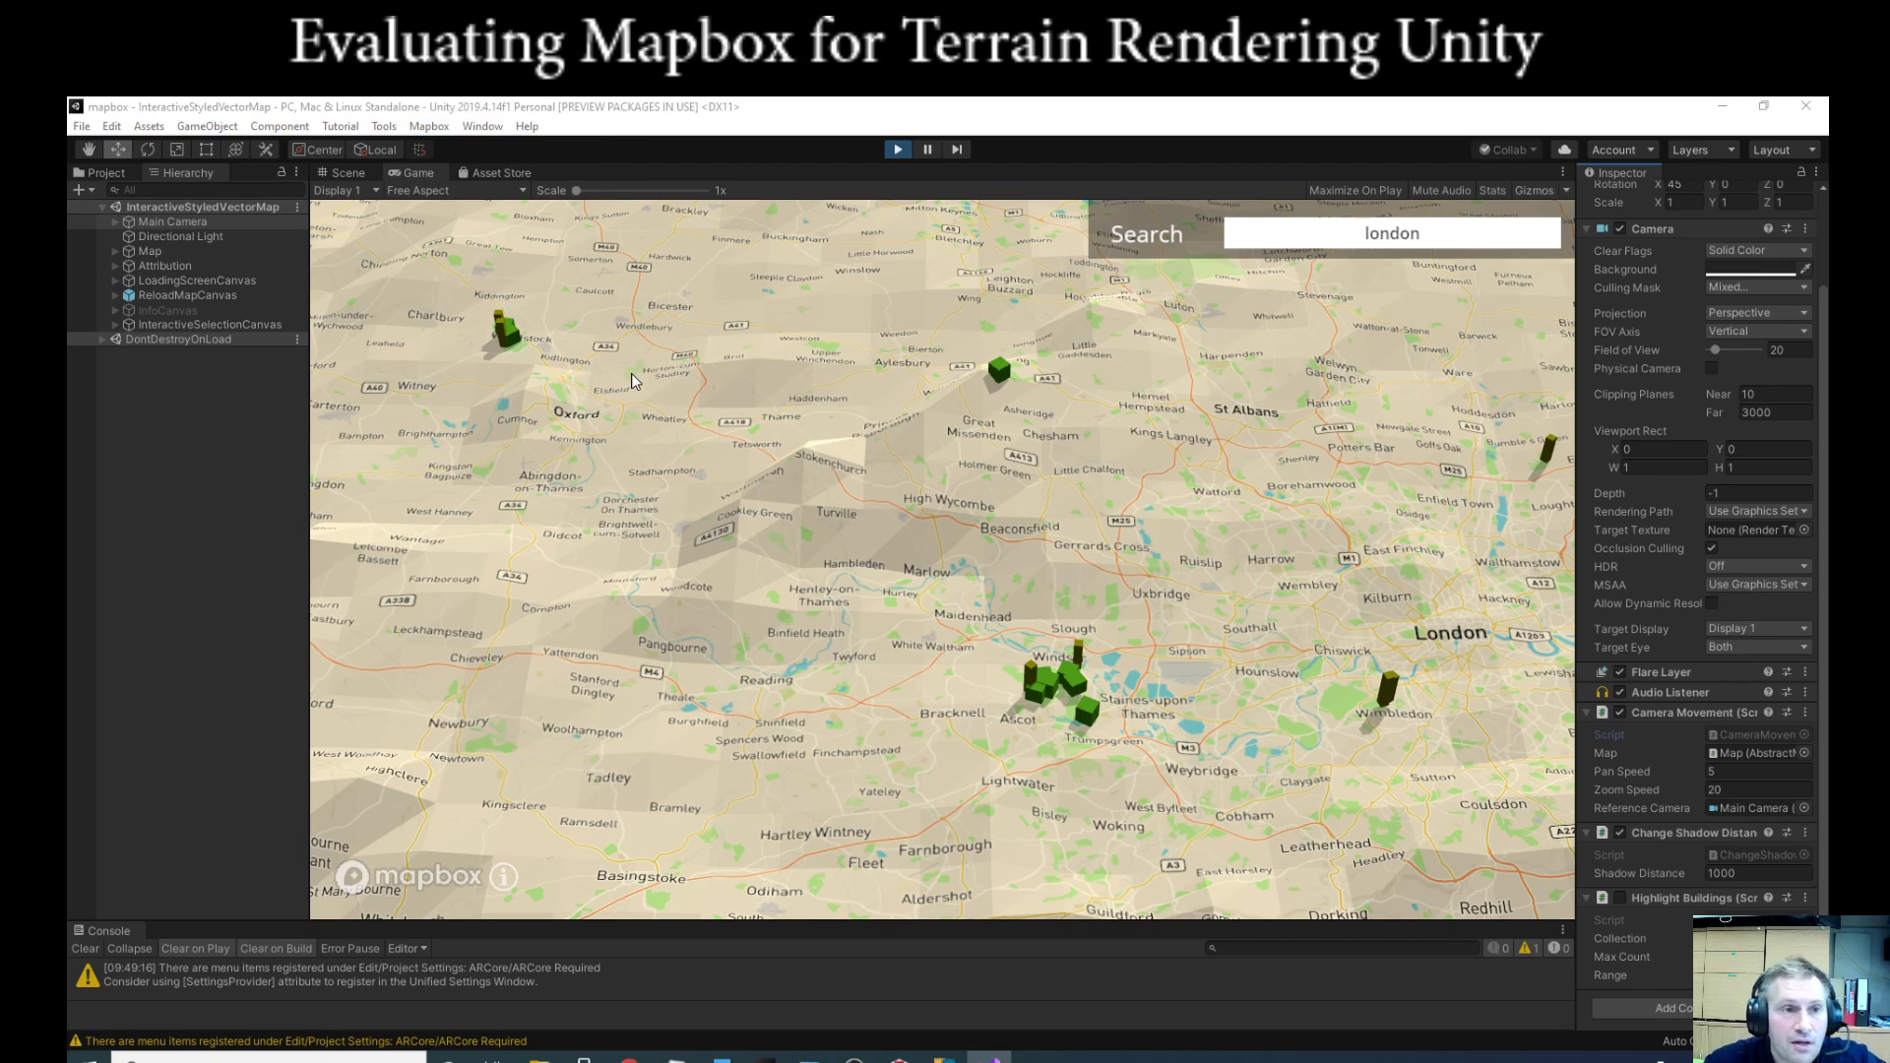
click(434, 127)
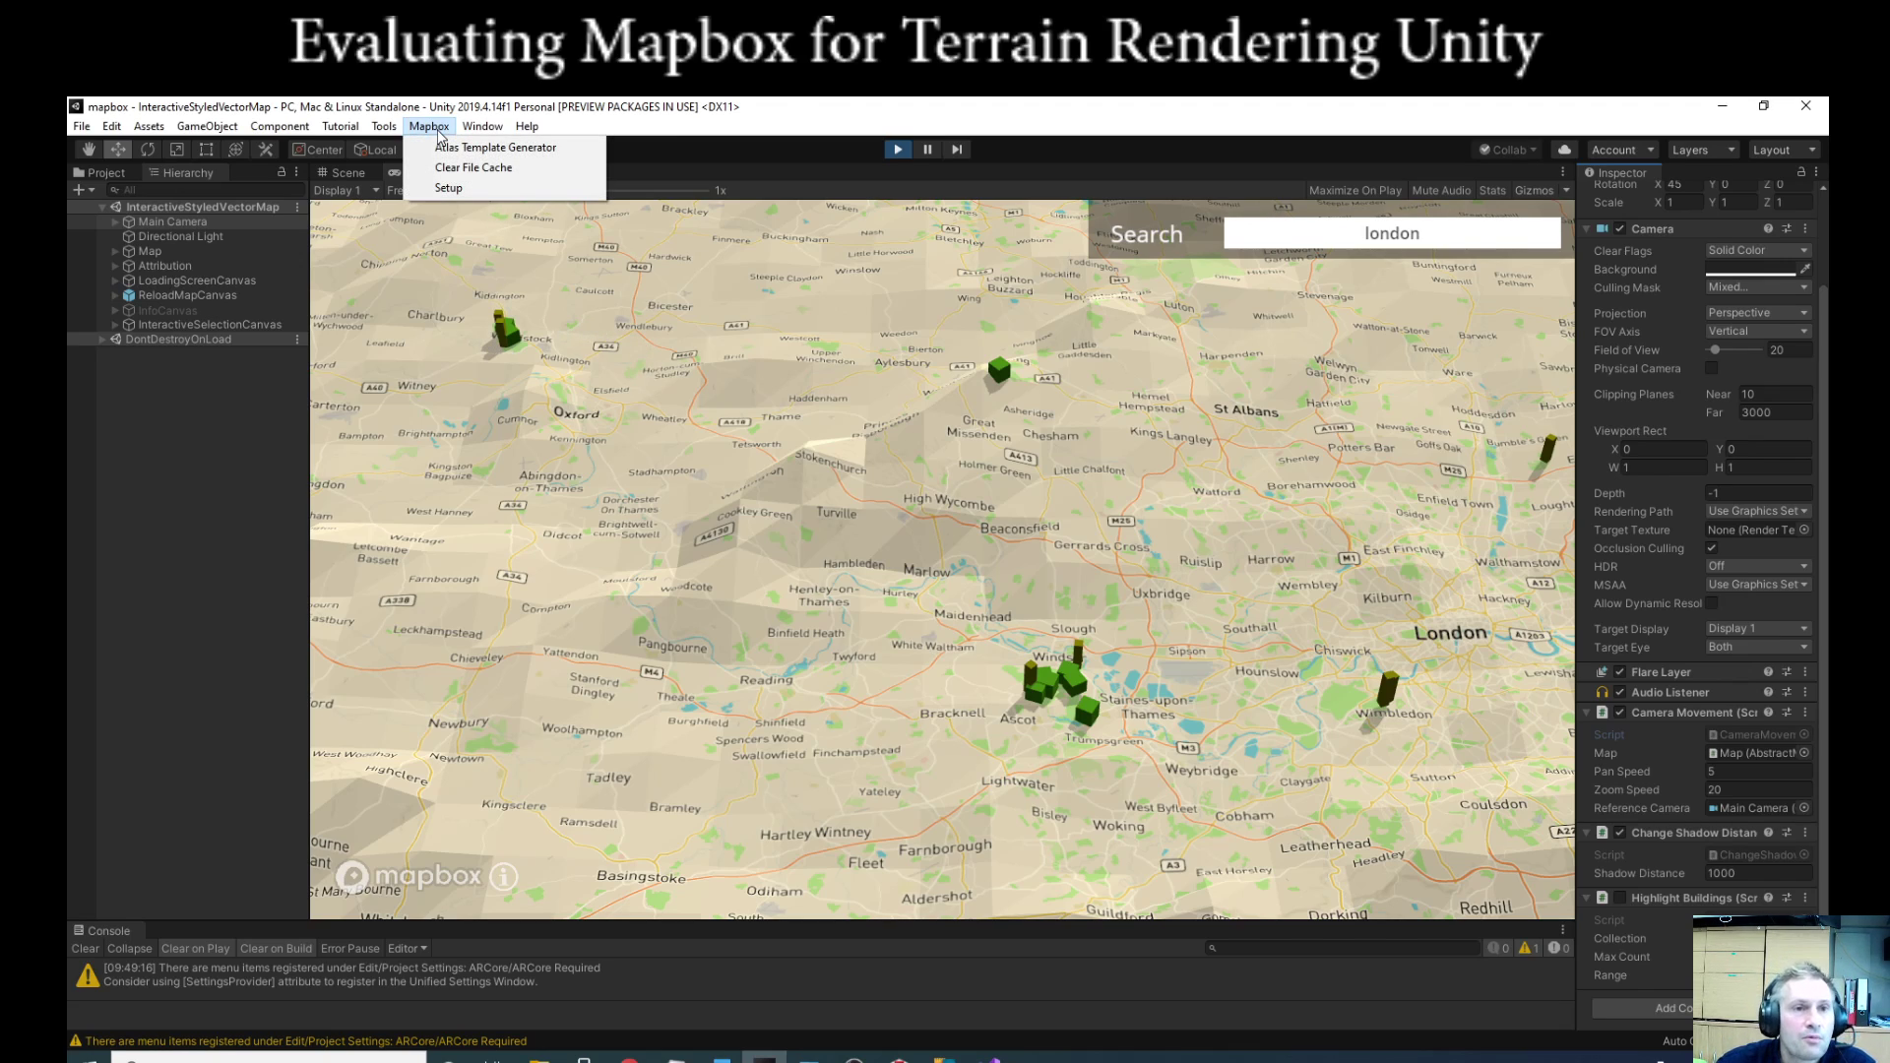
click(448, 188)
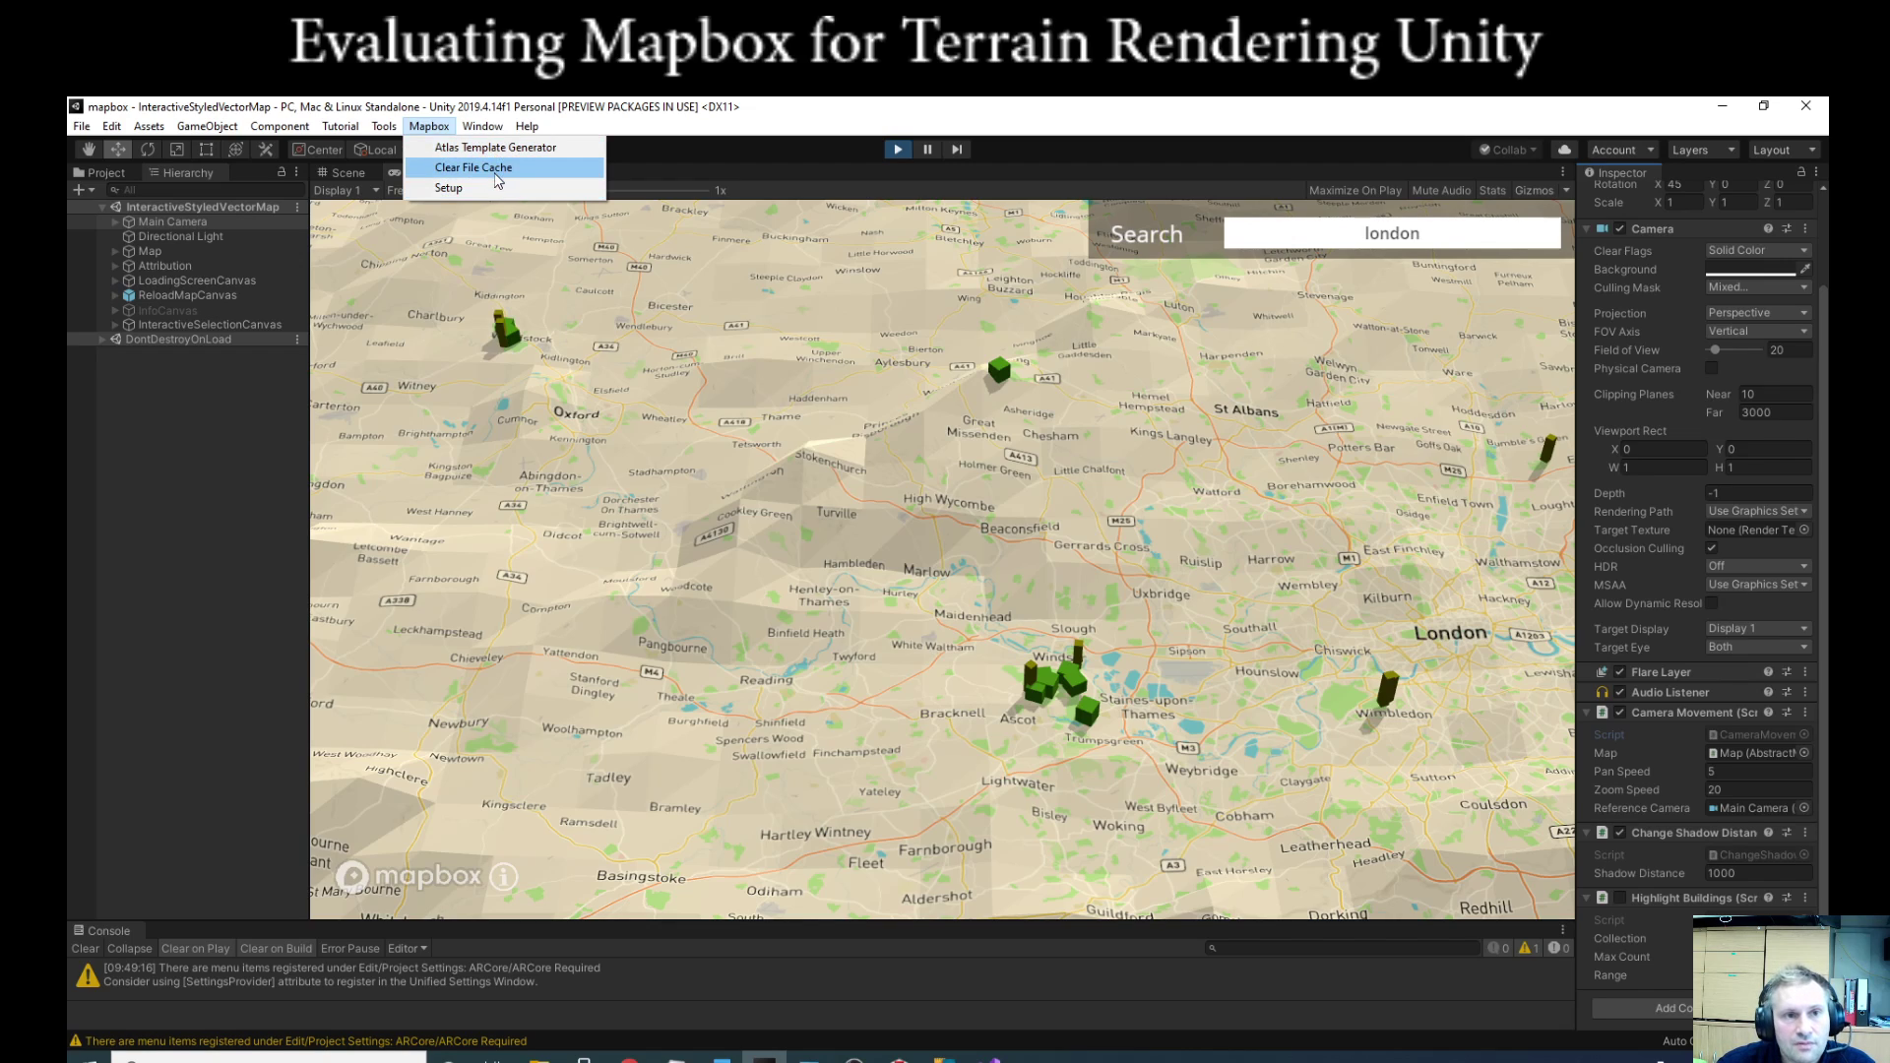
Step: Look over the Mapbox asset types that can be created, including the modifiers, and pan the map around Oxford and London
mouse_move(149, 128)
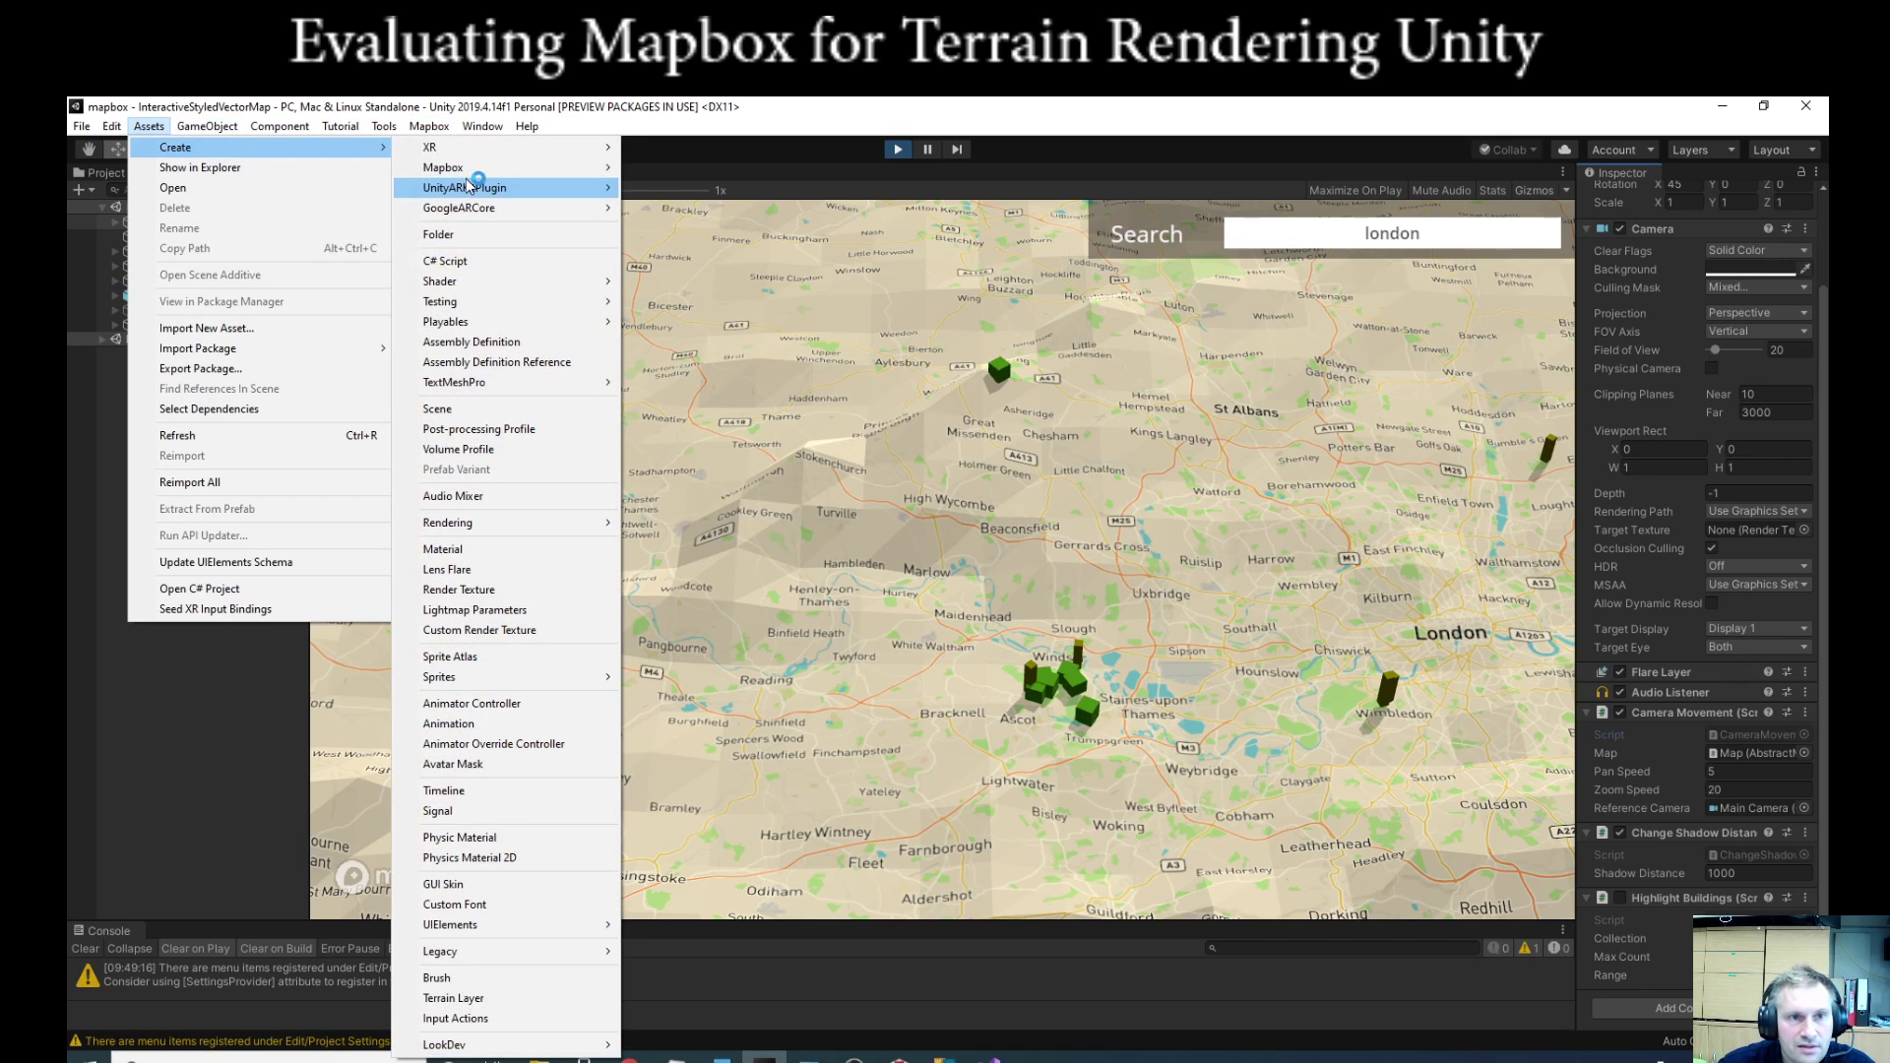
click(472, 175)
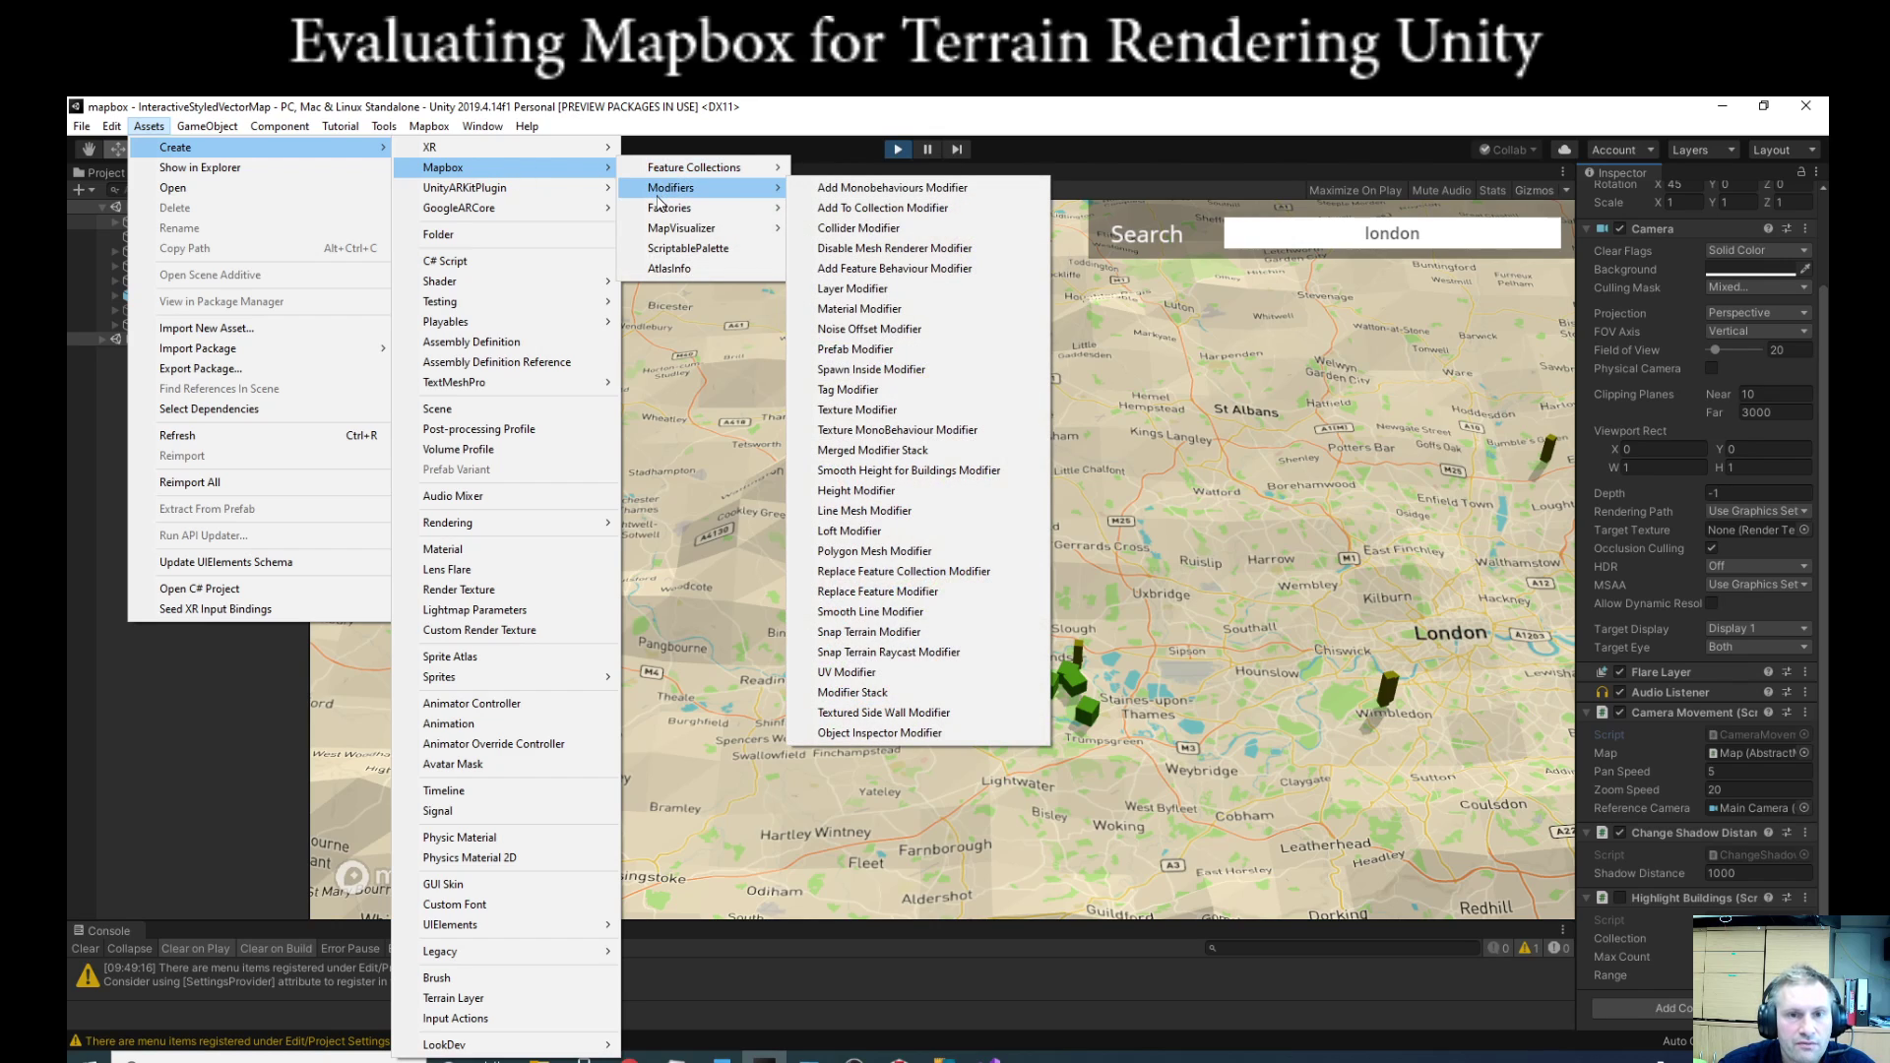
mouse_move(667, 231)
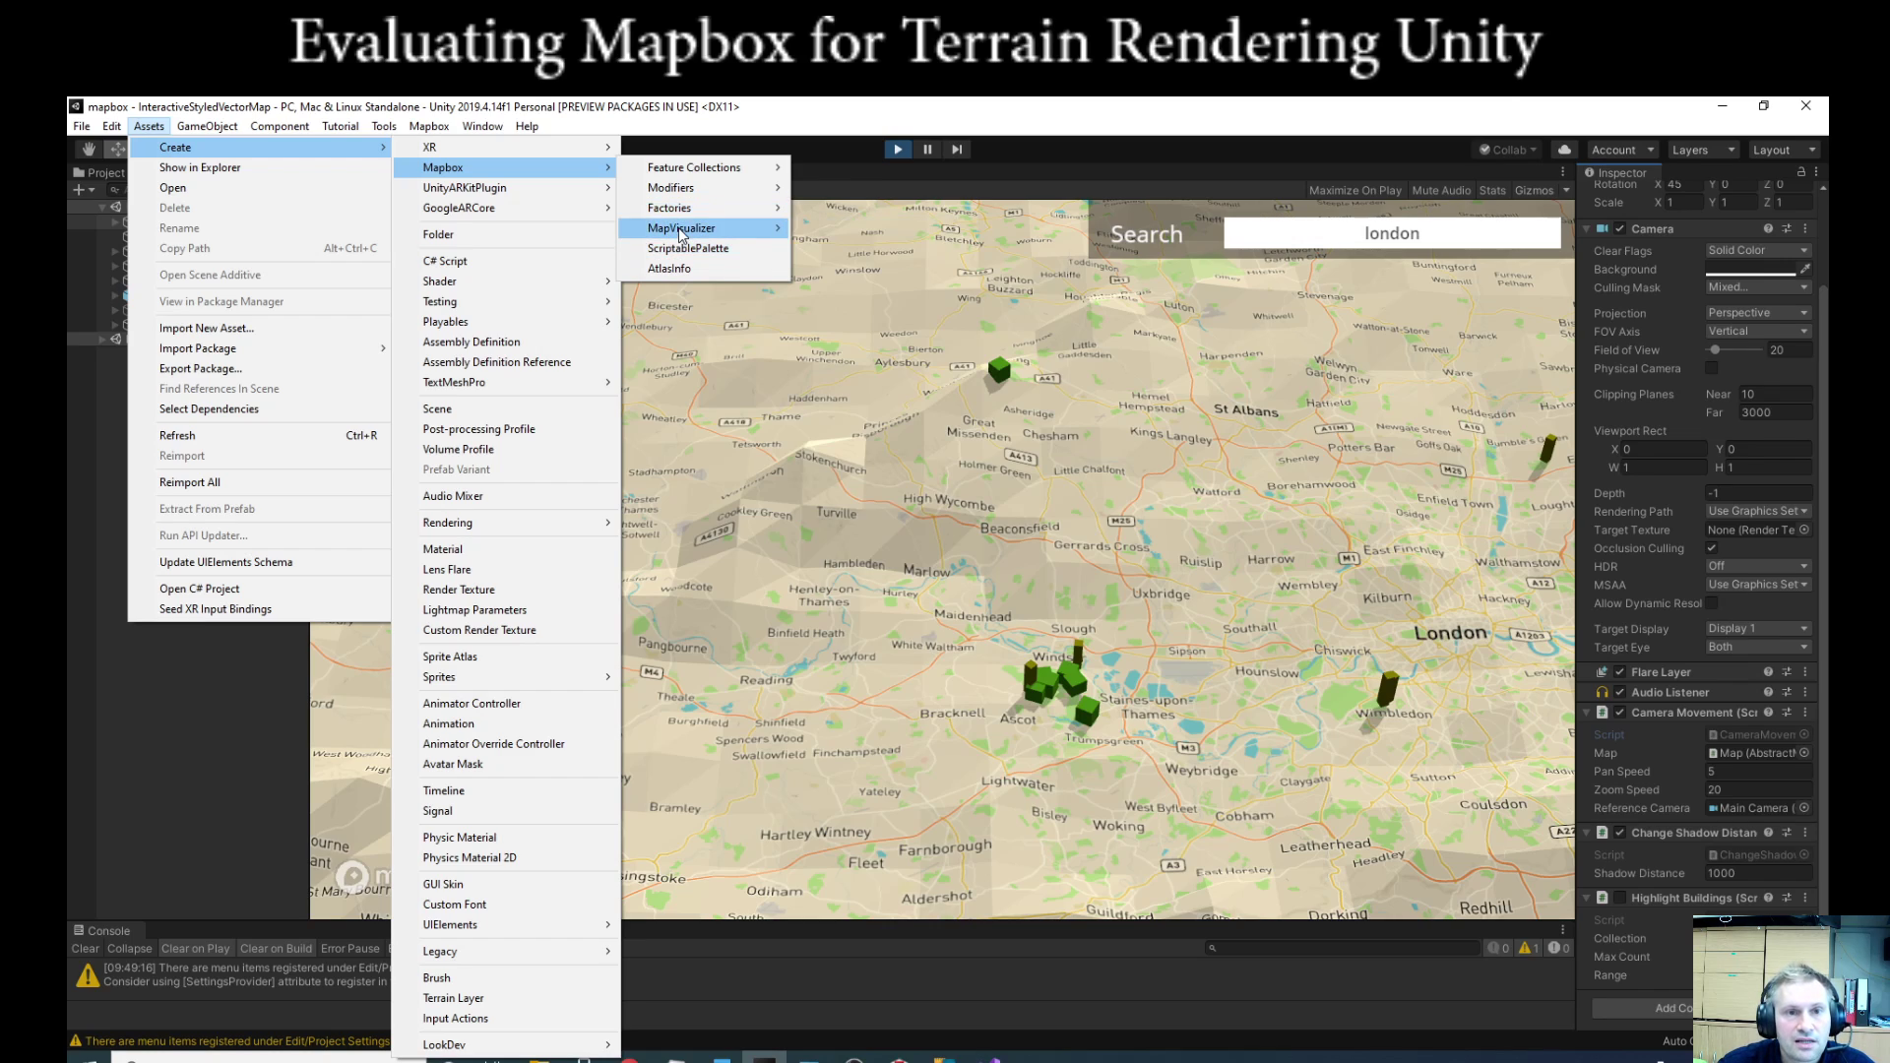
mouse_move(698, 192)
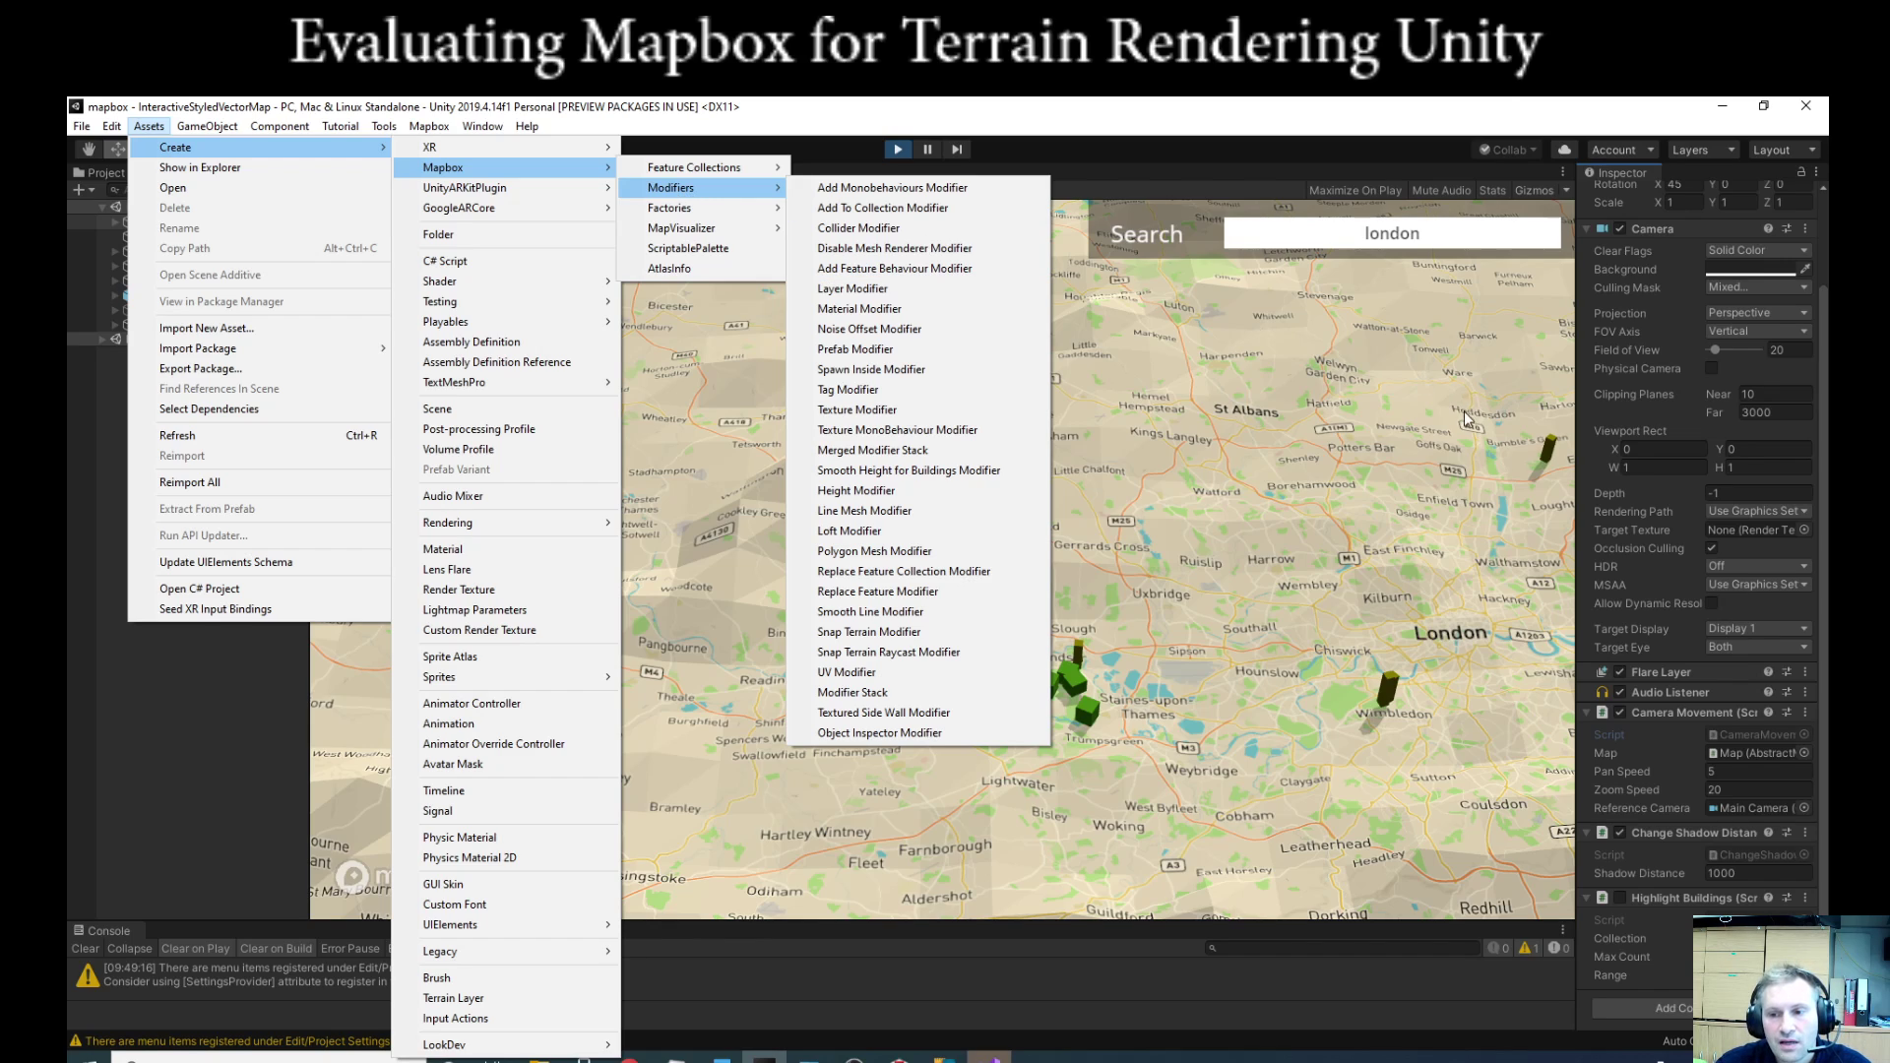
click(1461, 498)
drag(1280, 472, 748, 387)
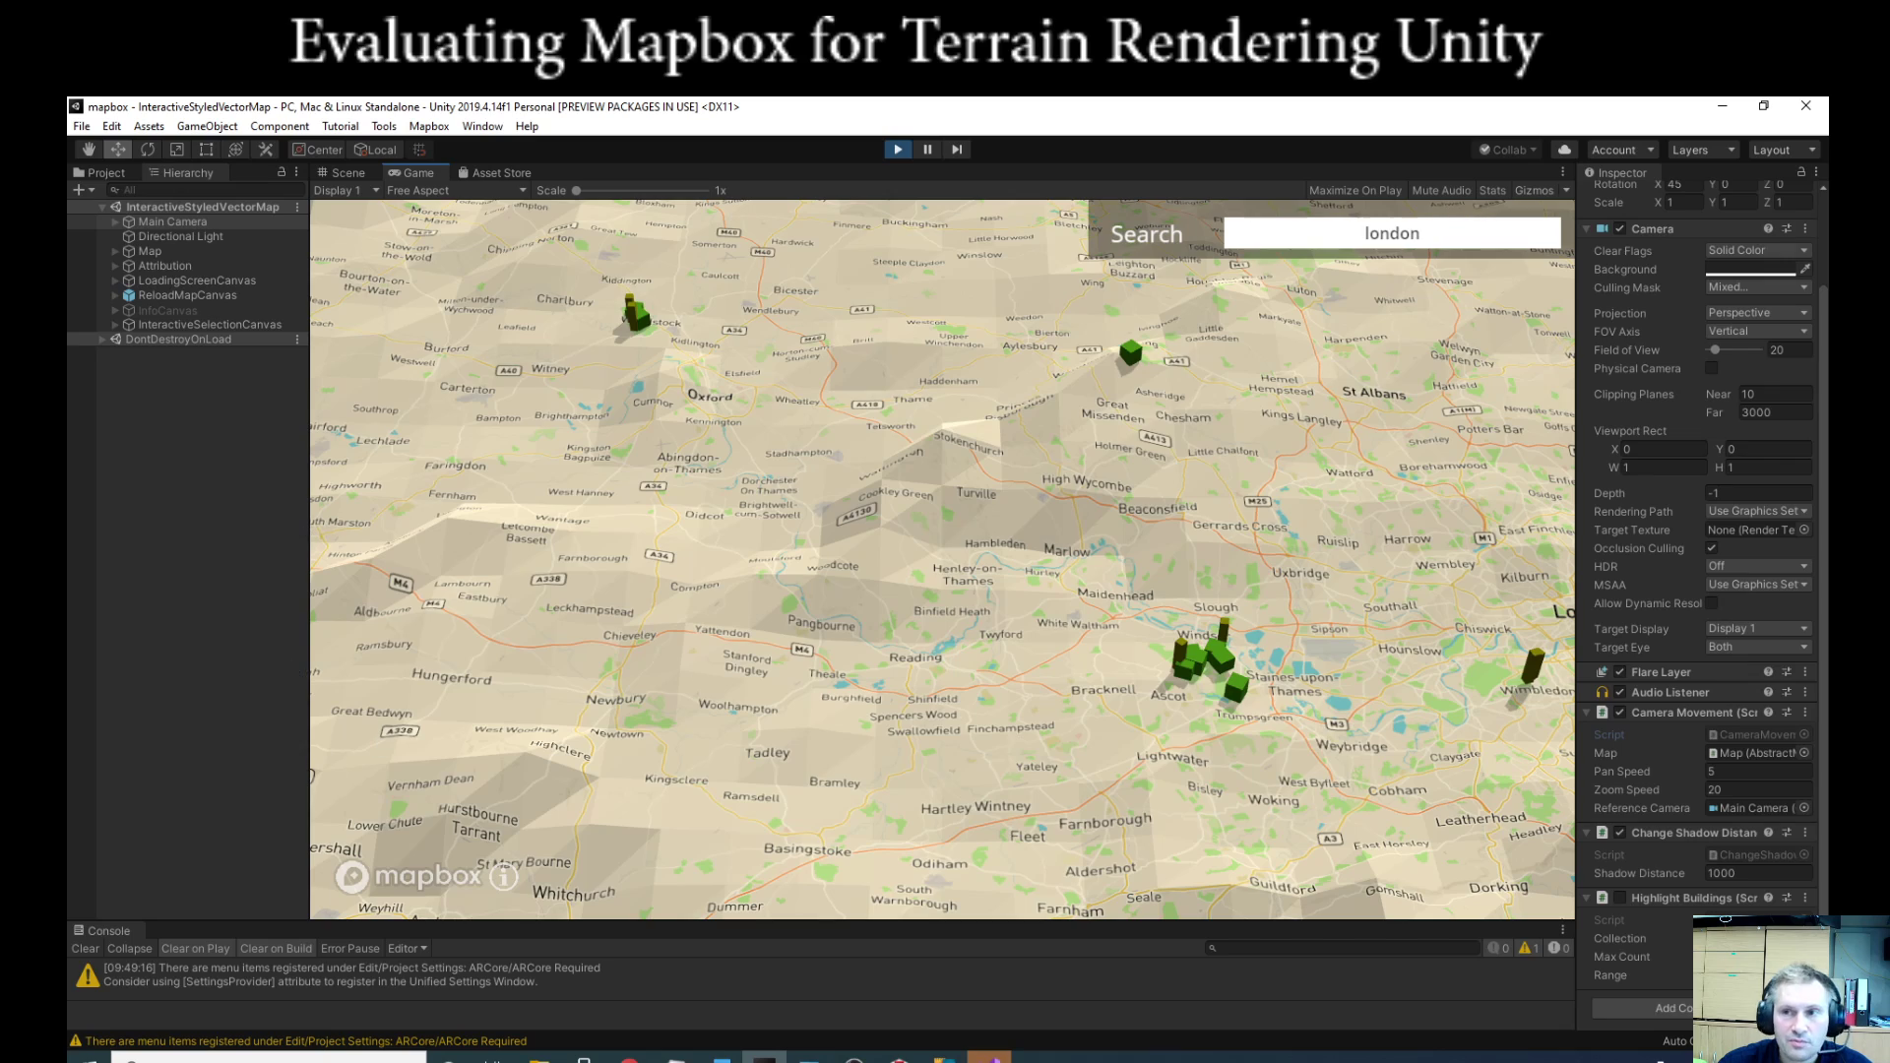
Step: Open the Globe scene from the 7_Globe folder of the Mapbox examples
click(104, 173)
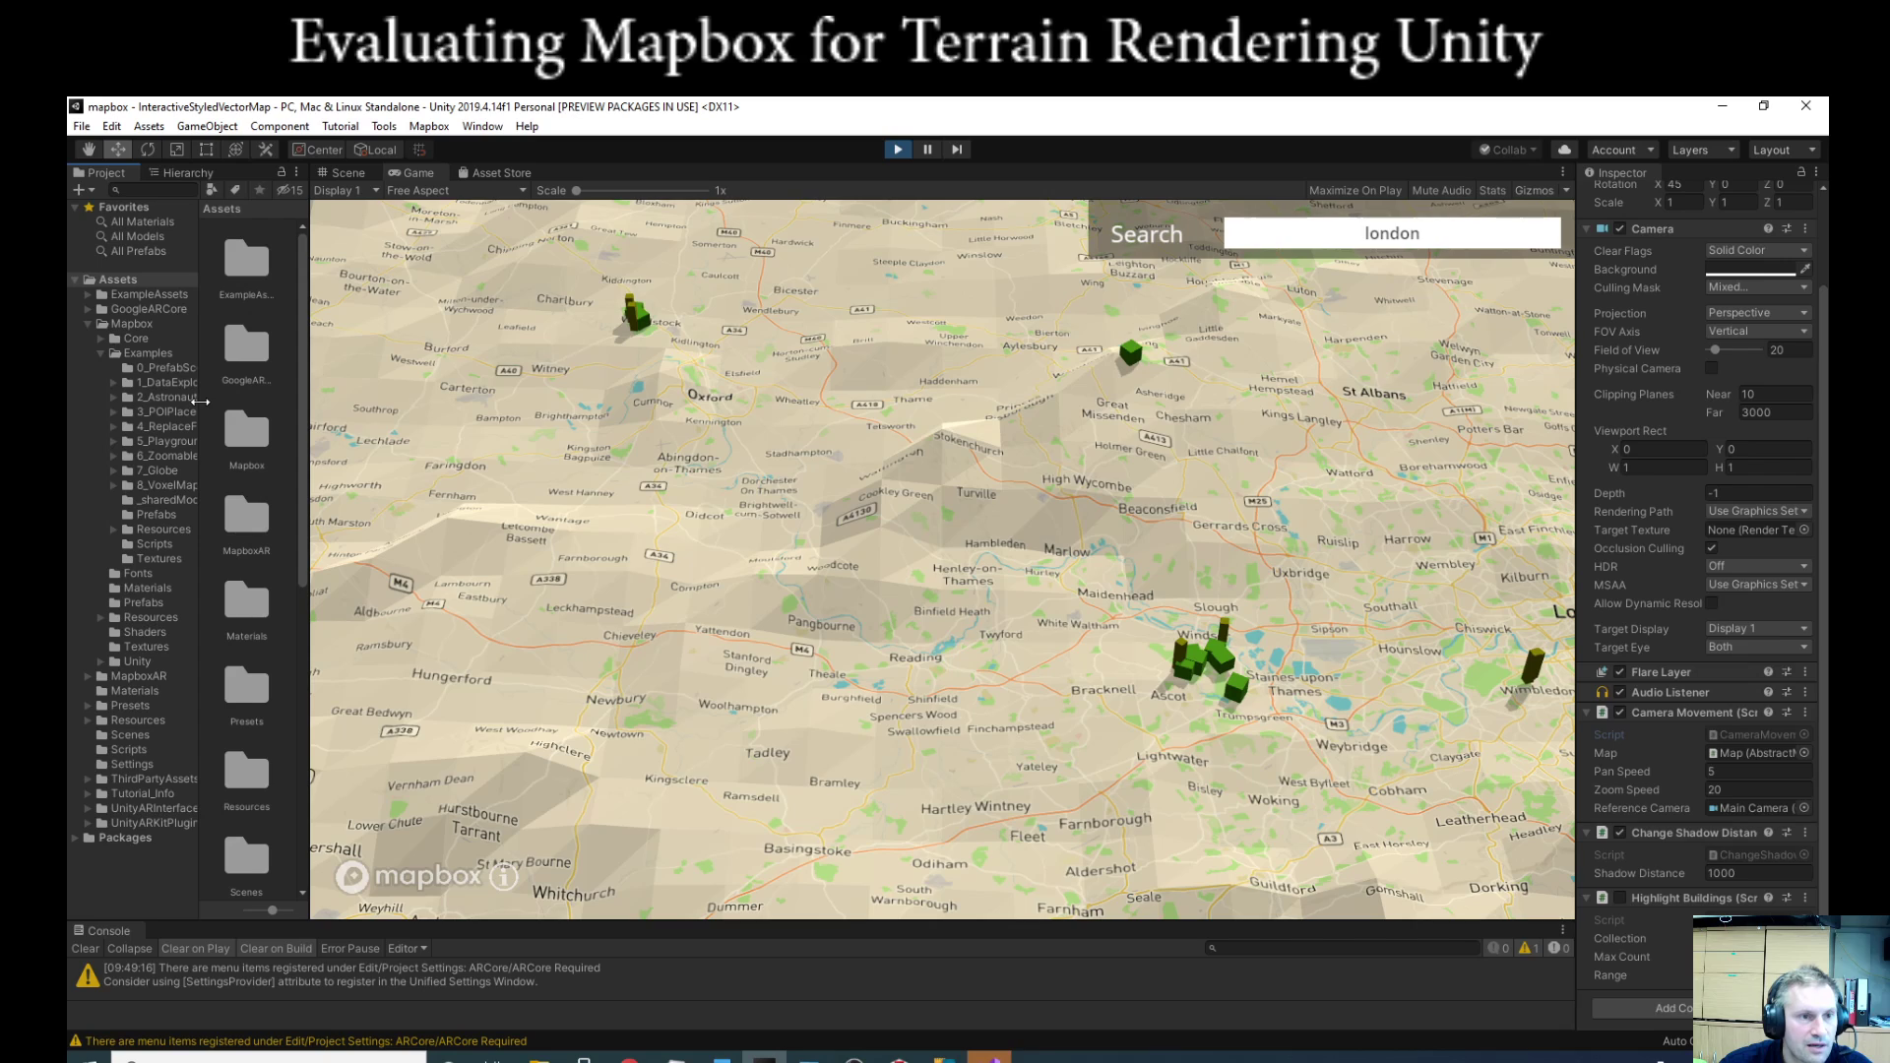
click(157, 469)
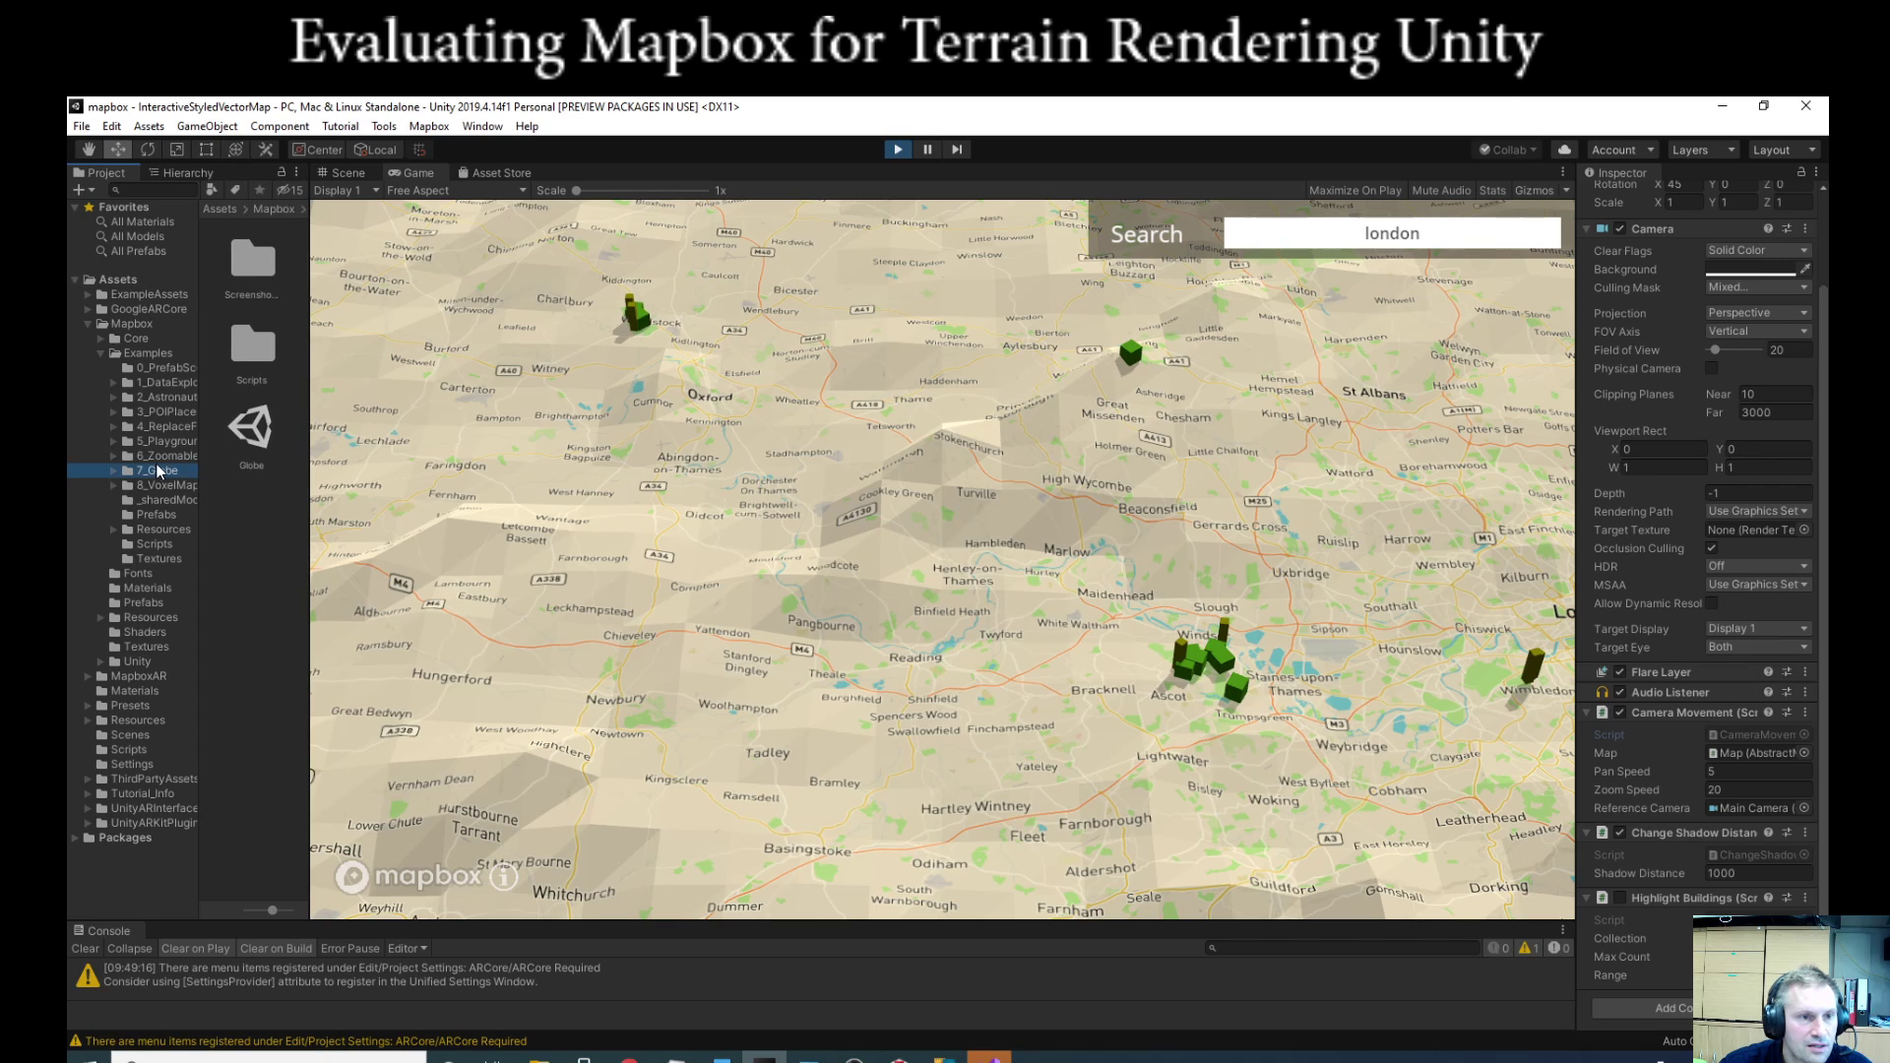
double_click(261, 430)
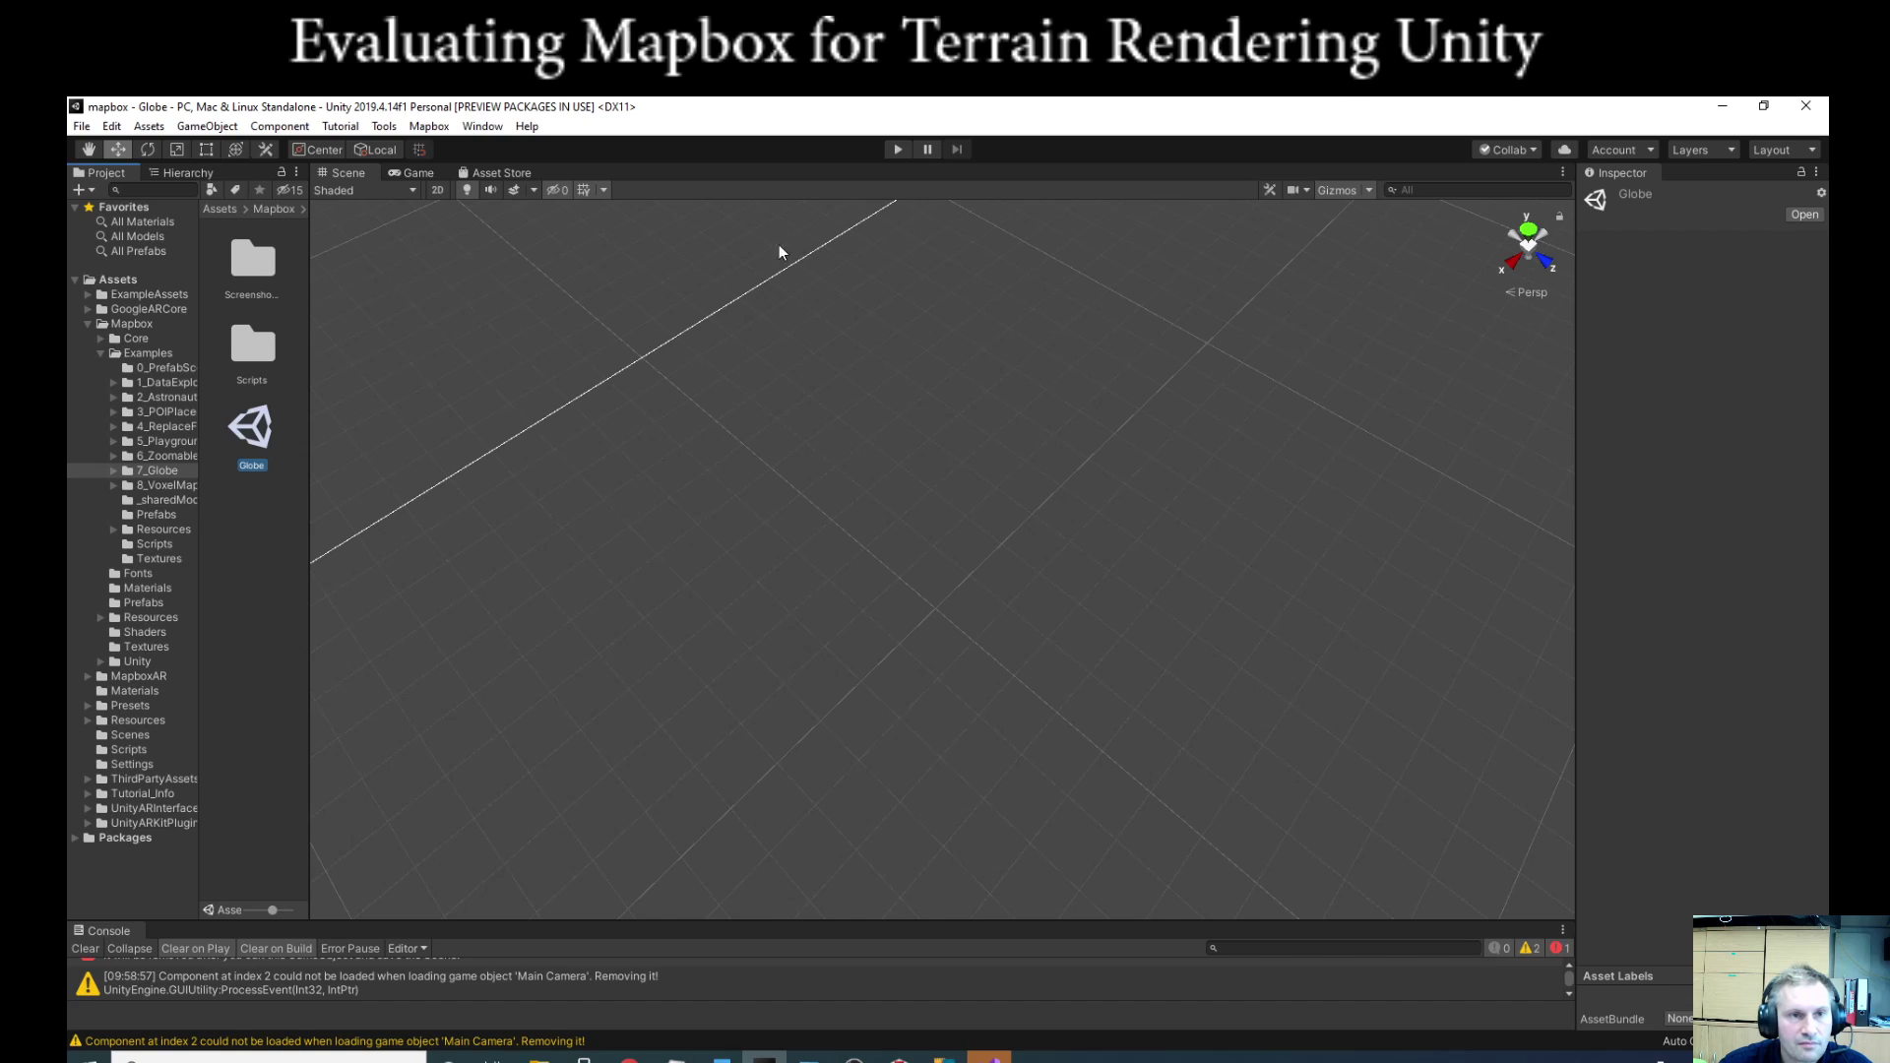
Step: Inspect the Globe scene's Map object and expand the General settings of its Abstract Map script
click(187, 173)
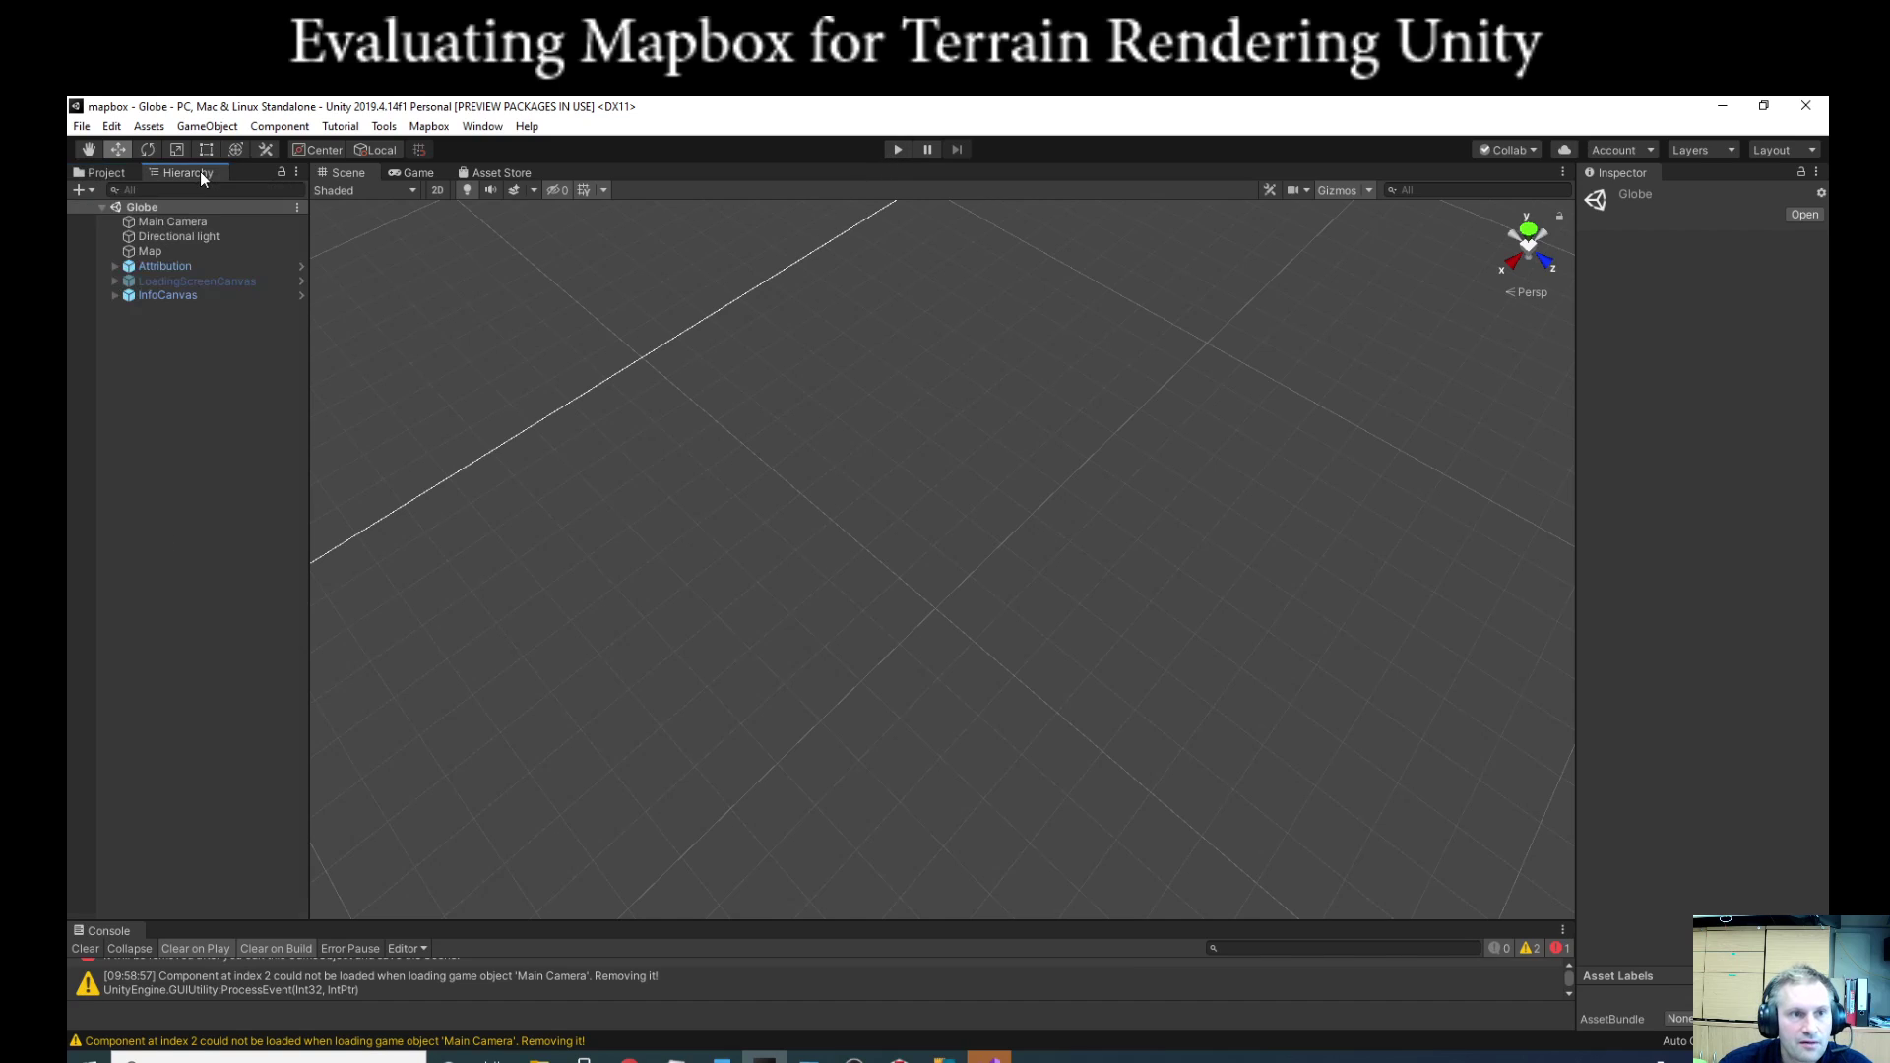
click(174, 248)
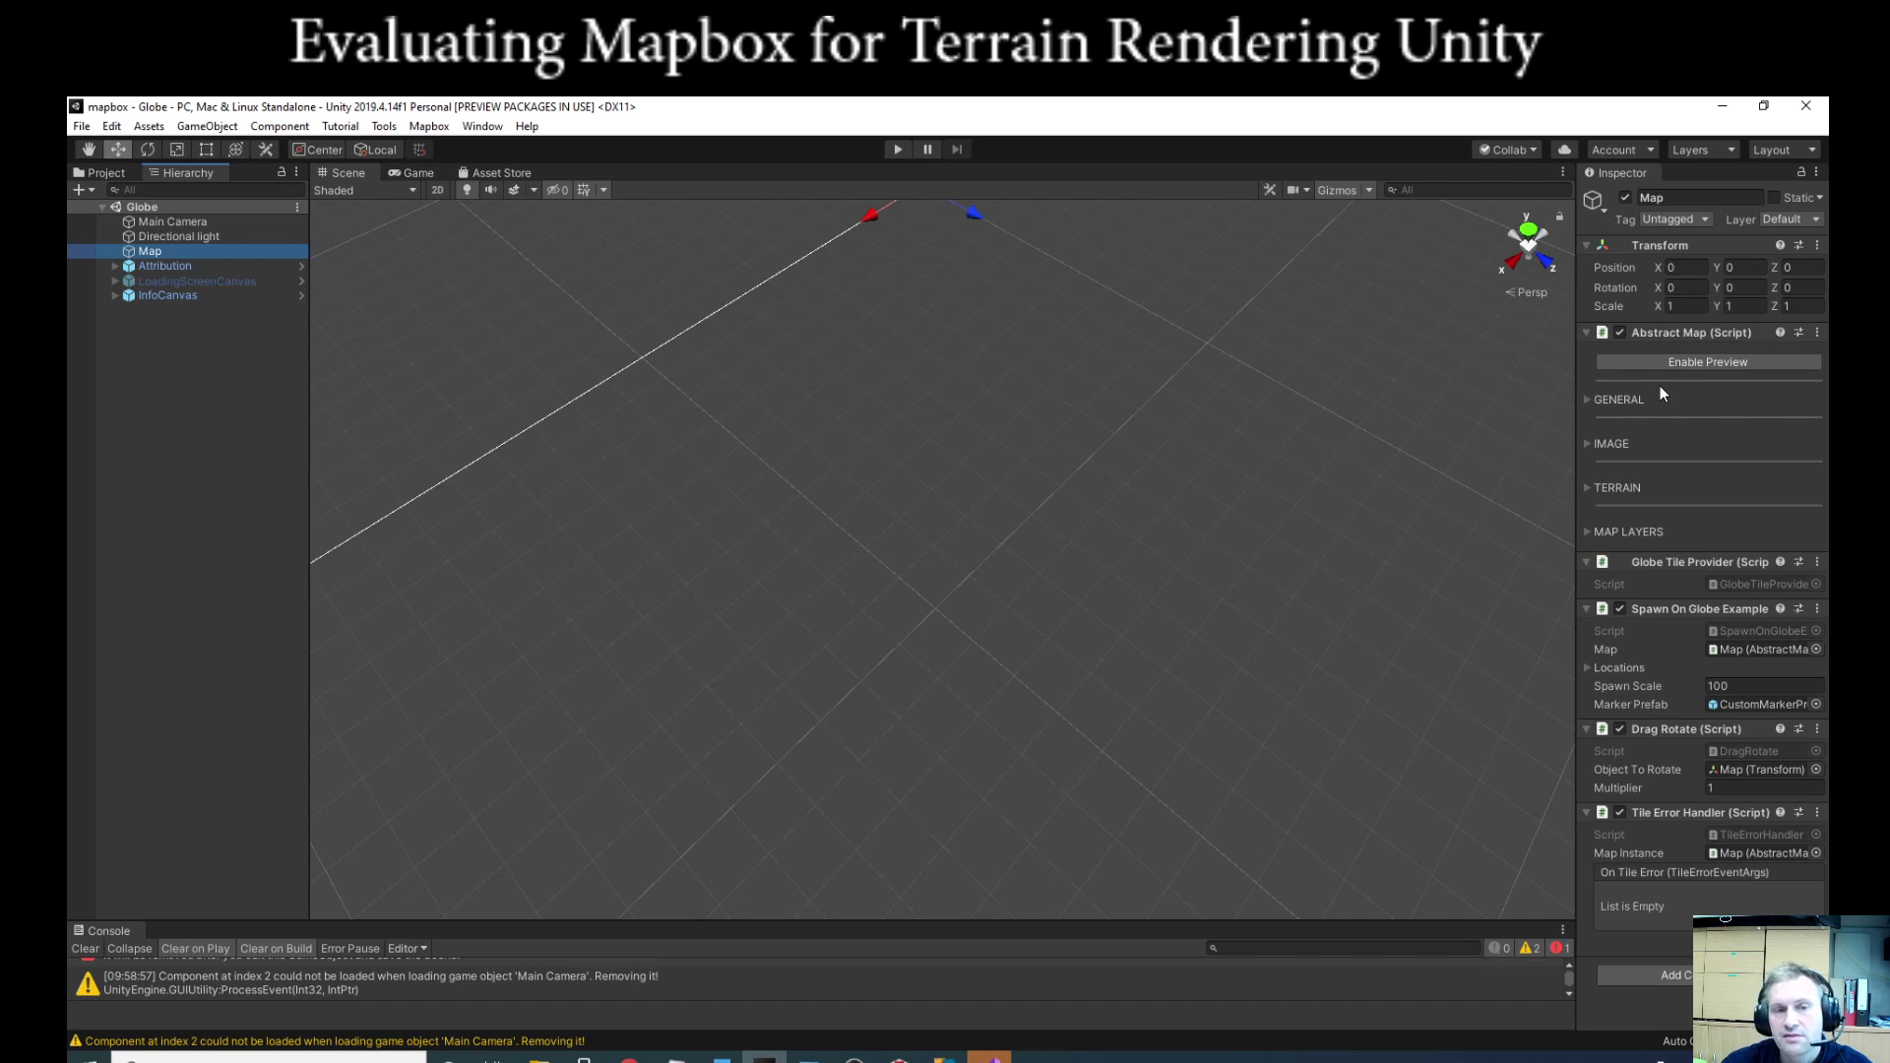
click(1593, 401)
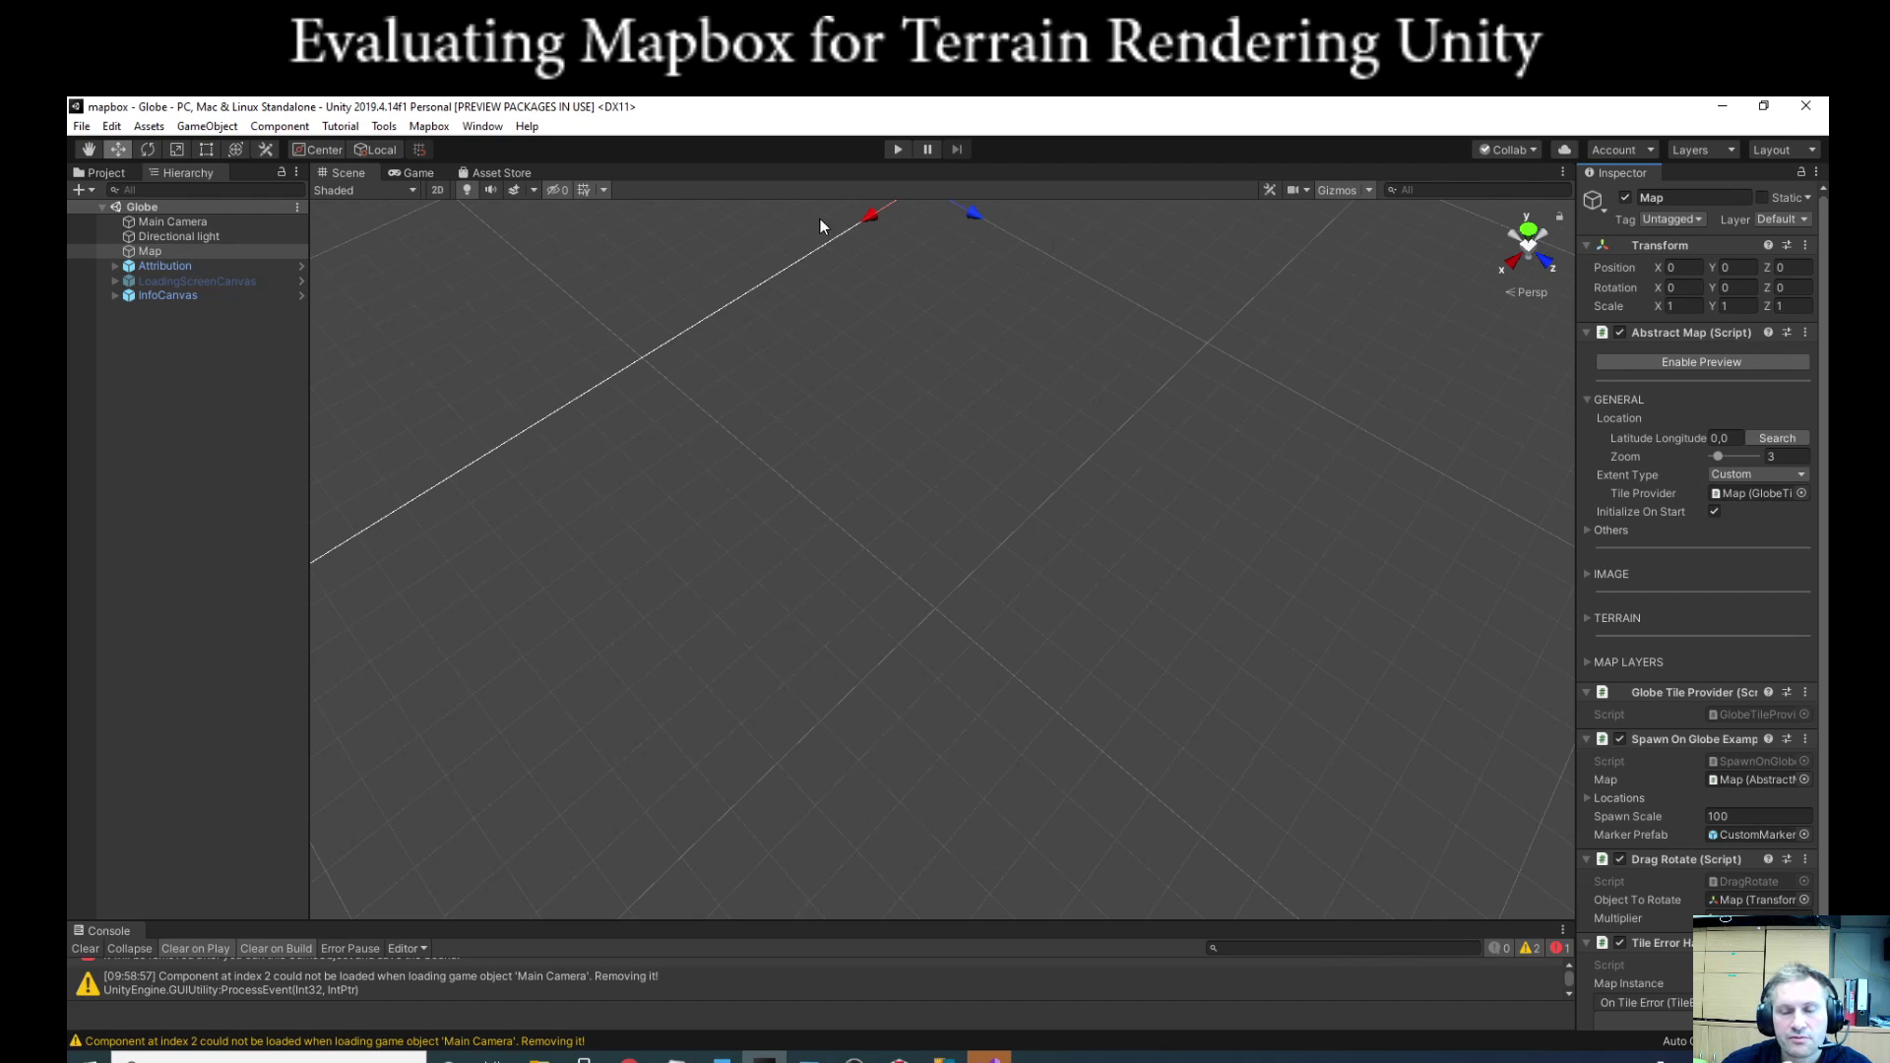
Step: Run the Globe scene, dismiss its introduction and rotate the globe to view the continents and custom markers
click(896, 151)
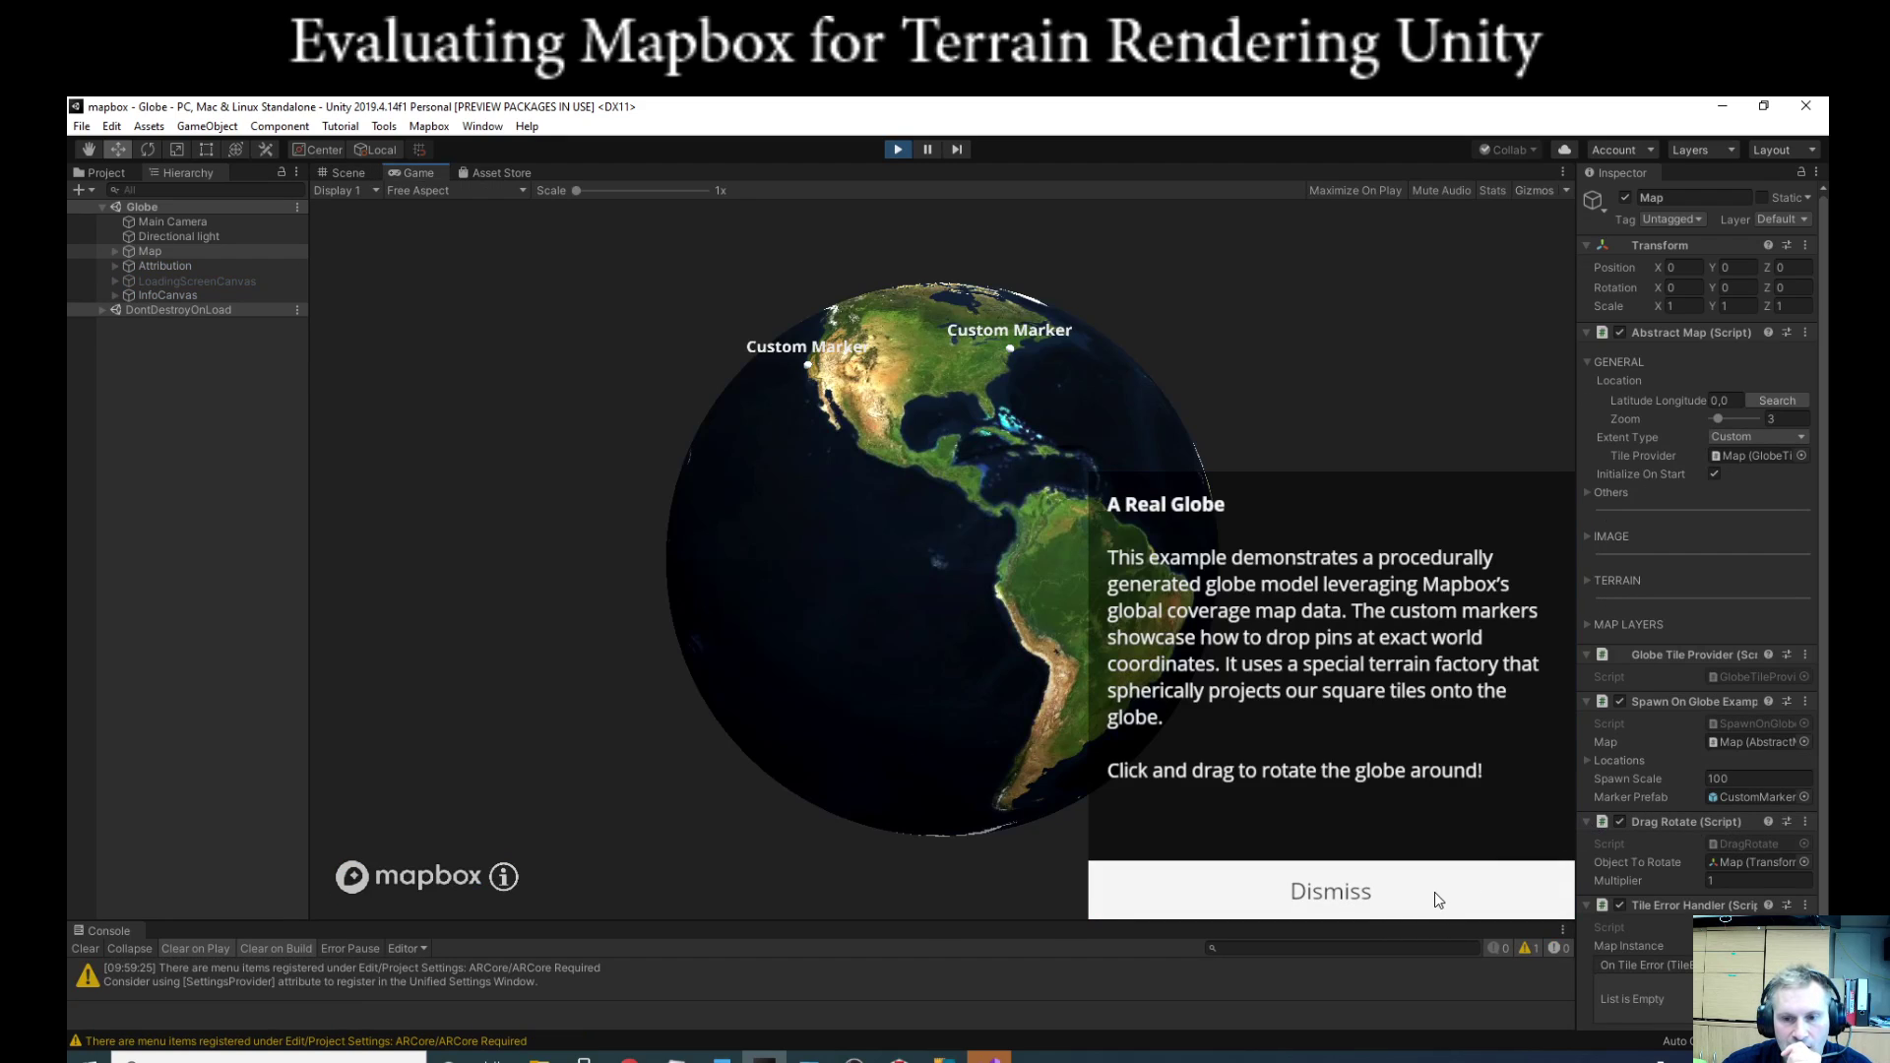
click(1433, 898)
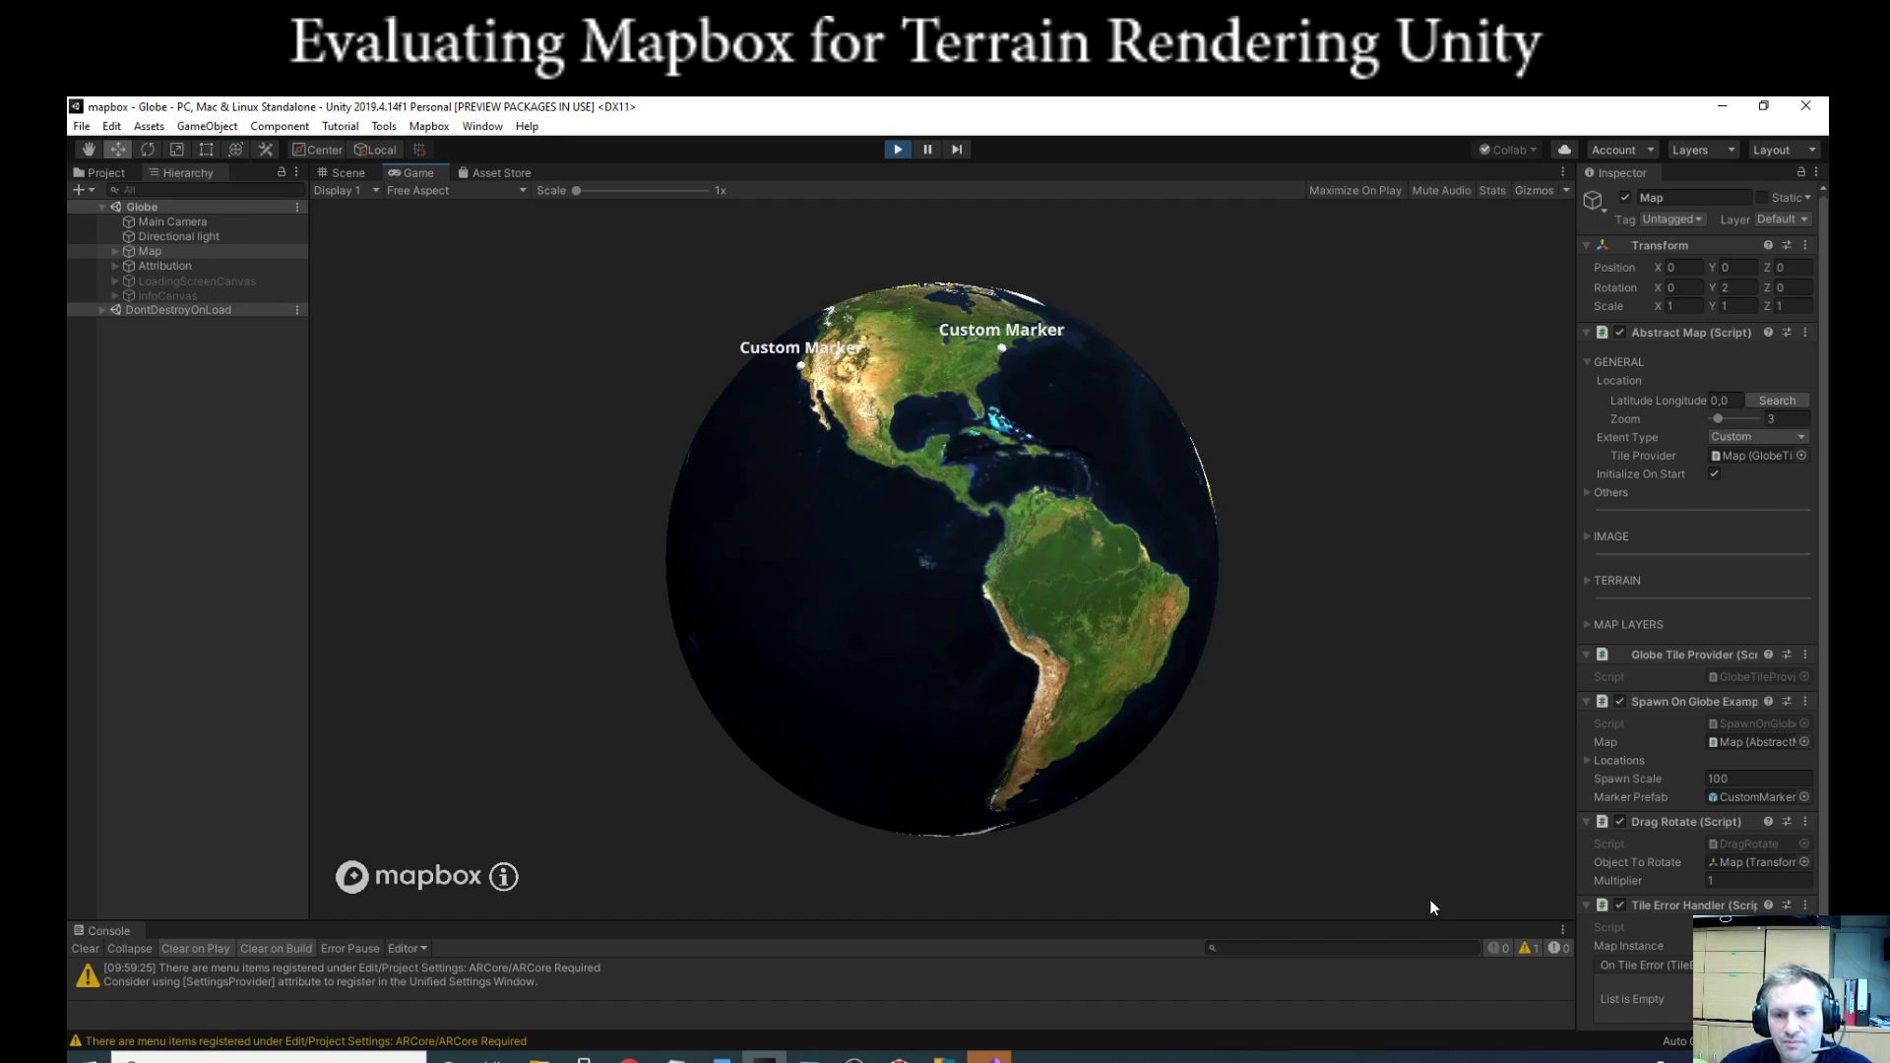
drag(889, 536, 882, 384)
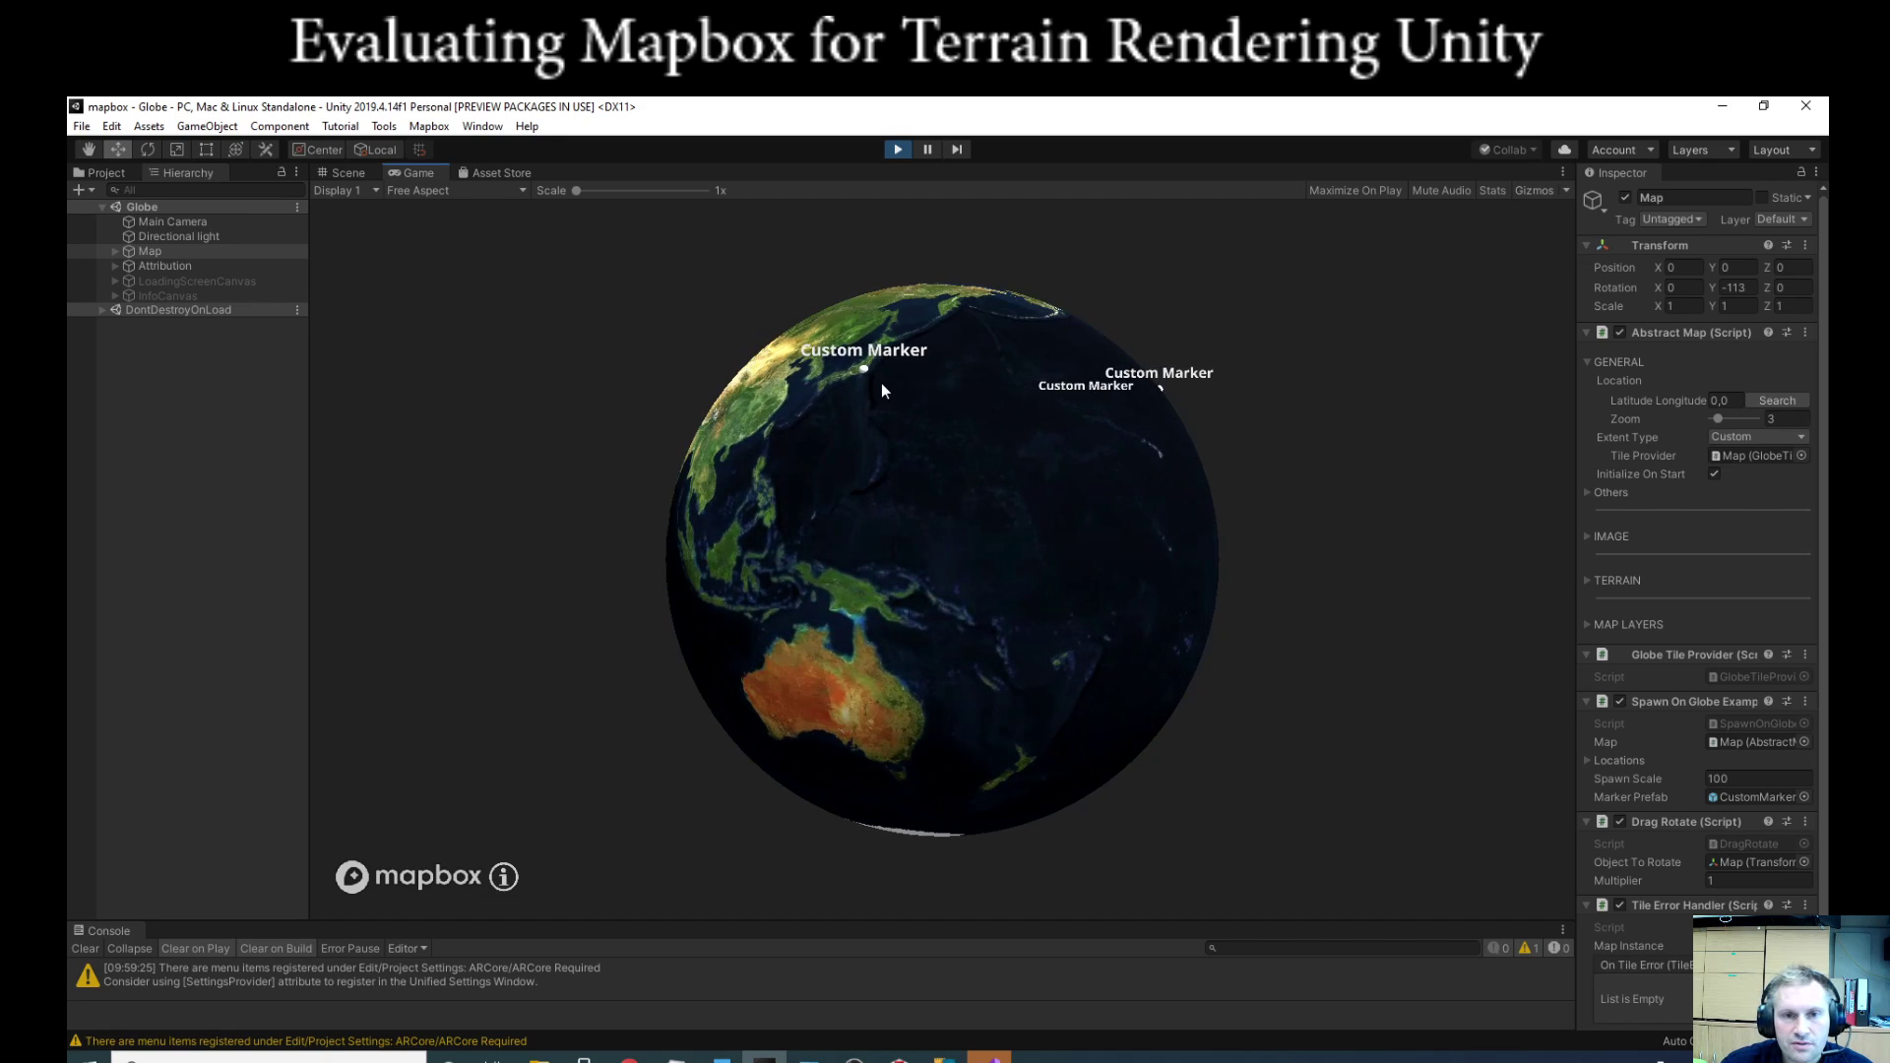
drag(1012, 331, 1126, 599)
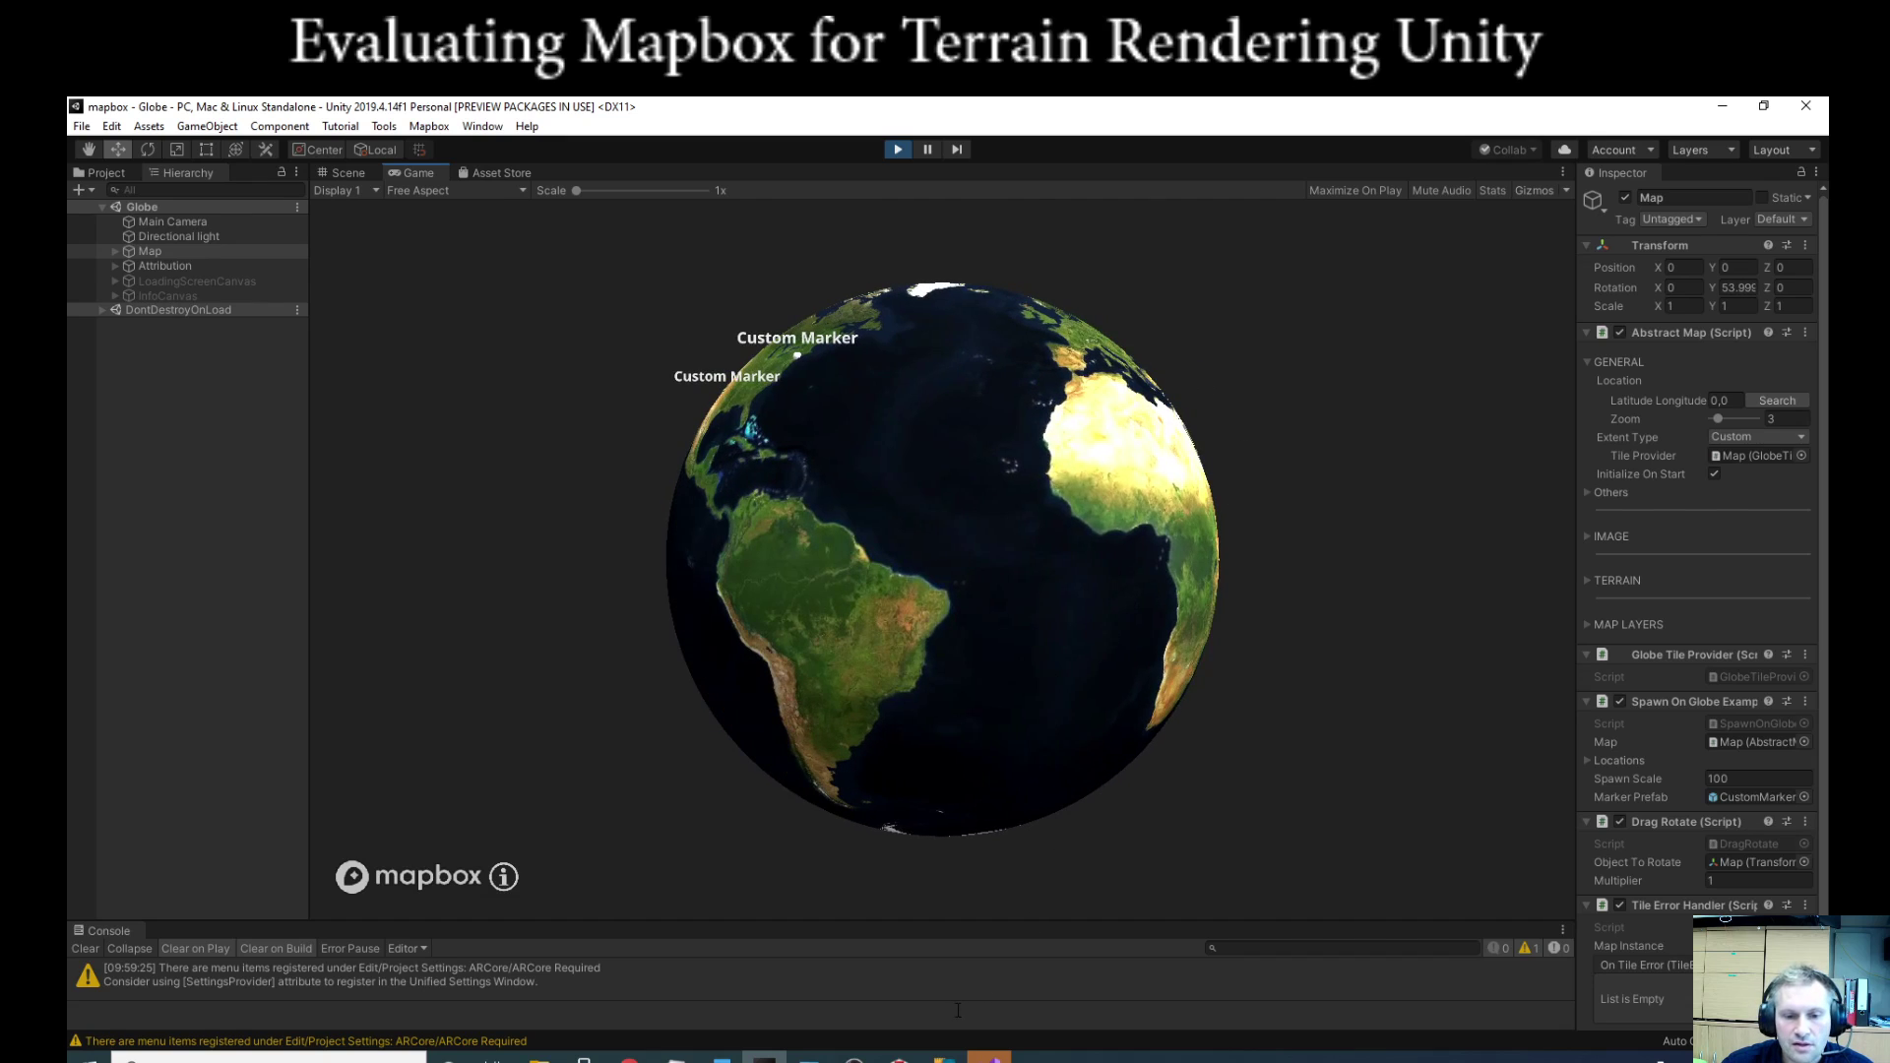
drag(898, 351, 1490, 482)
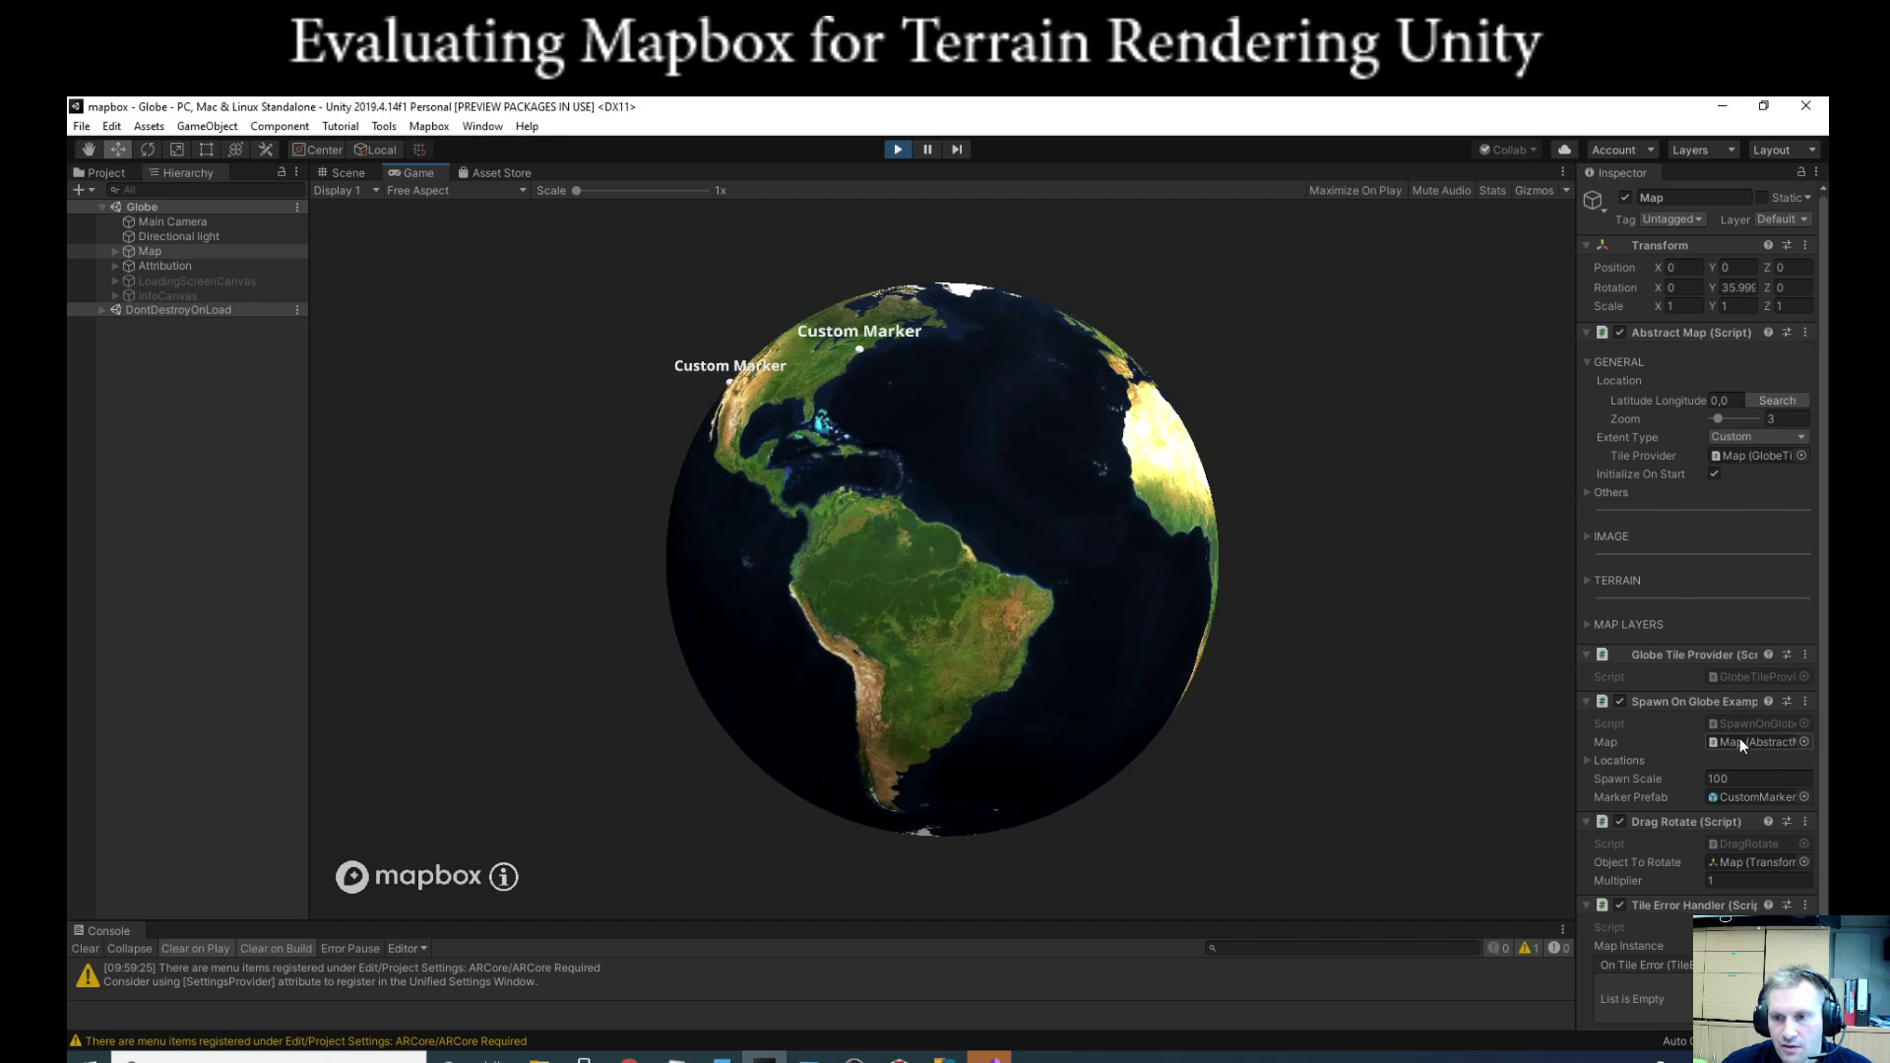
drag(1184, 662, 970, 570)
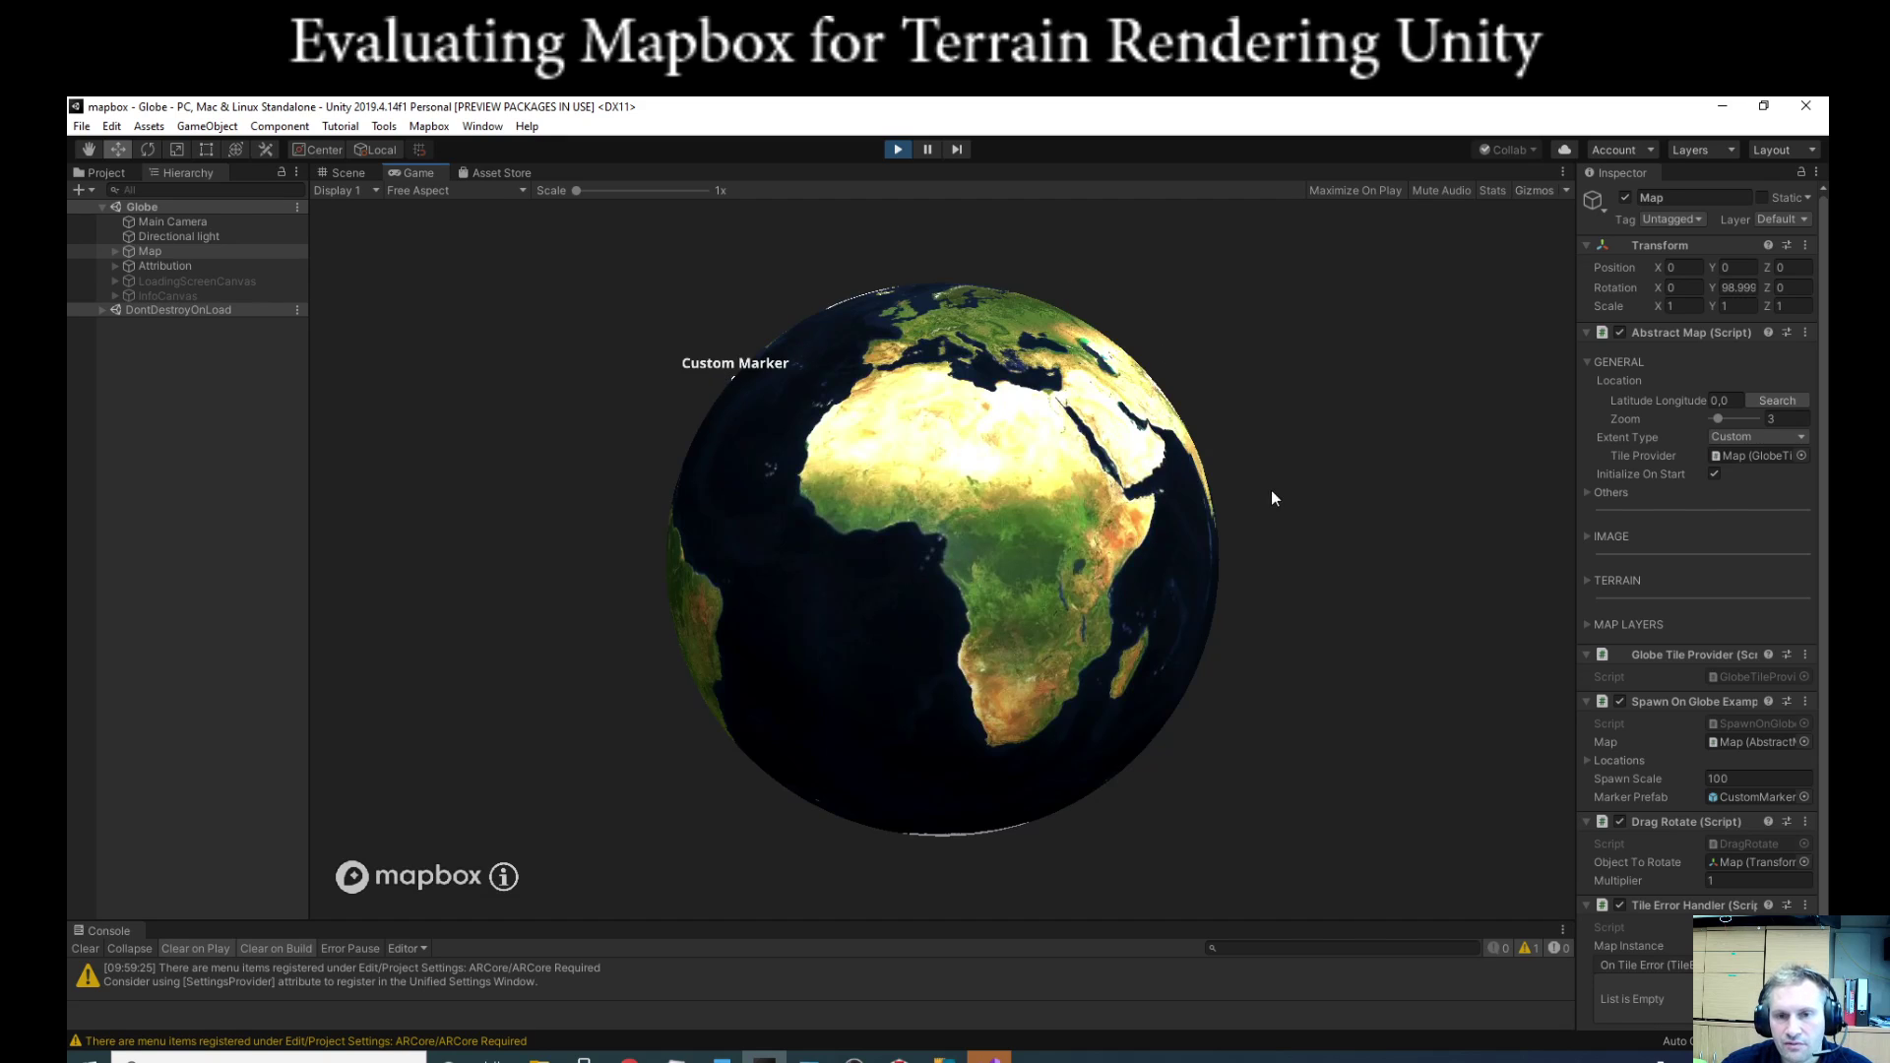
drag(1270, 498, 514, 532)
drag(1321, 559, 844, 579)
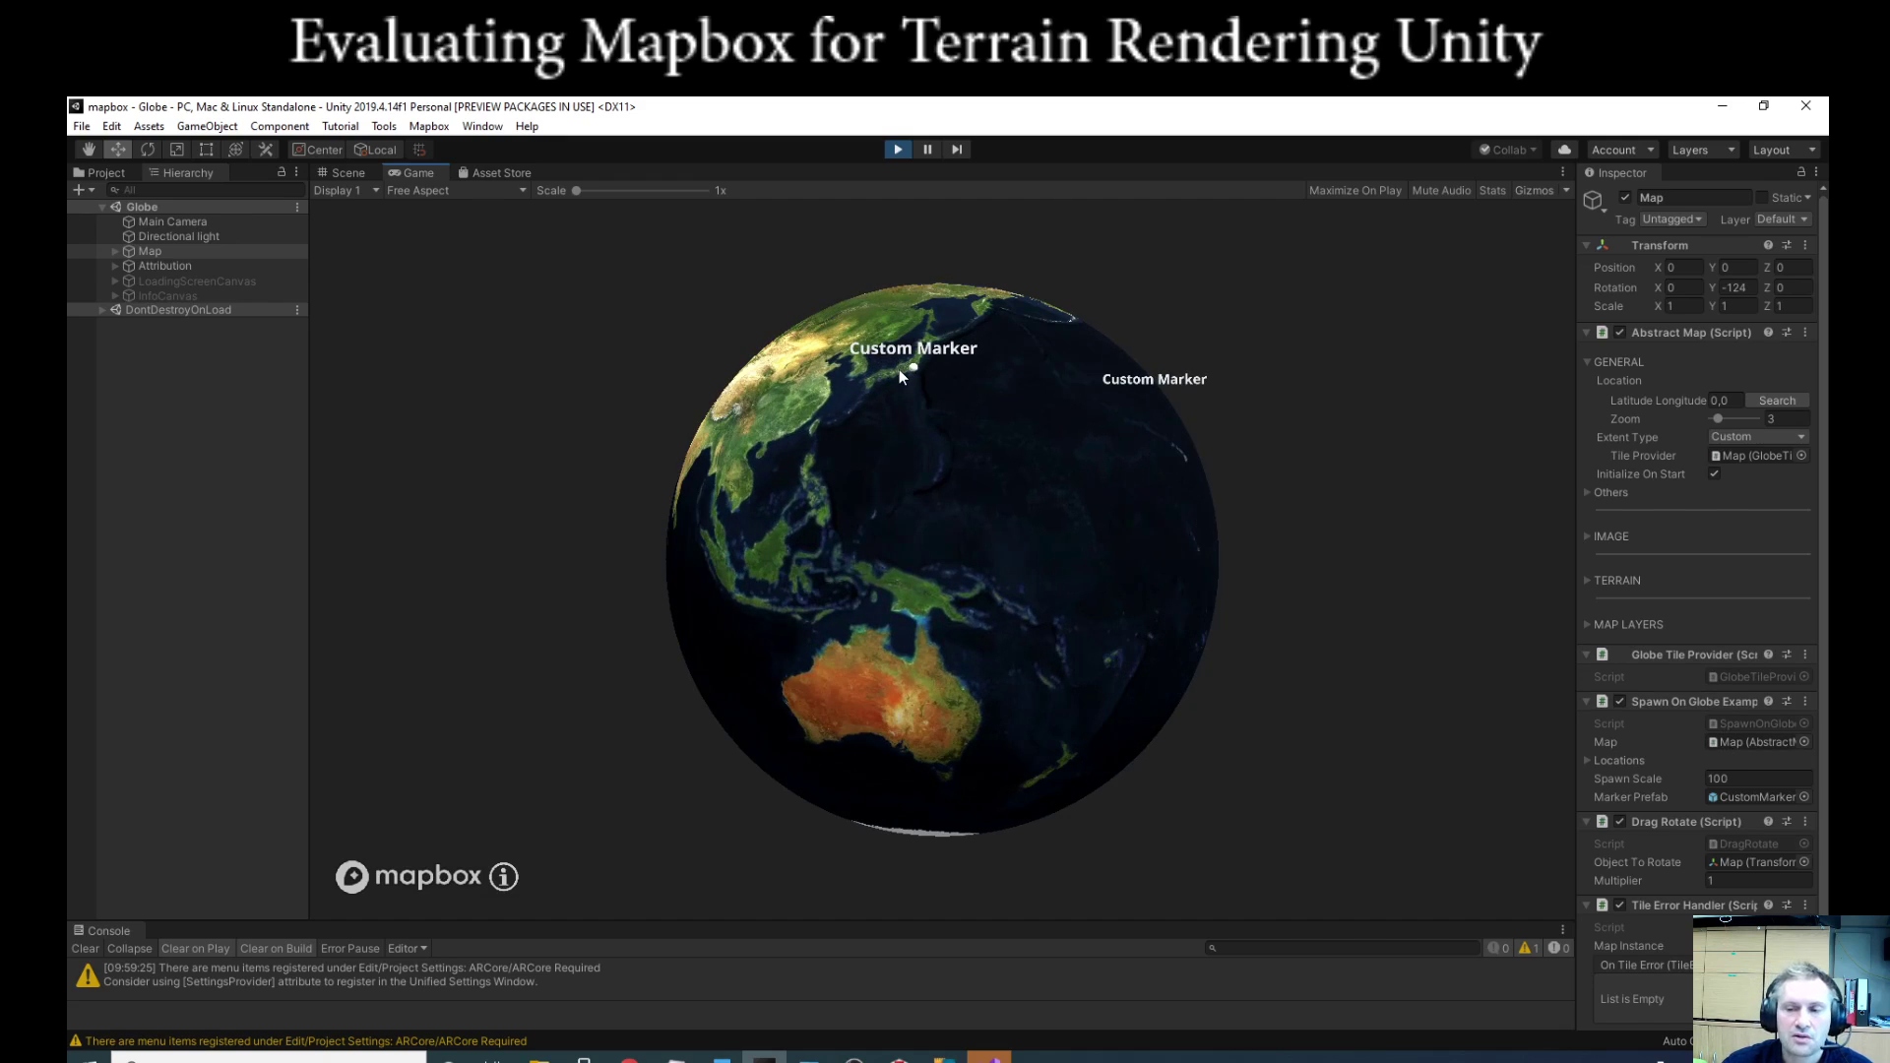
drag(917, 374, 915, 373)
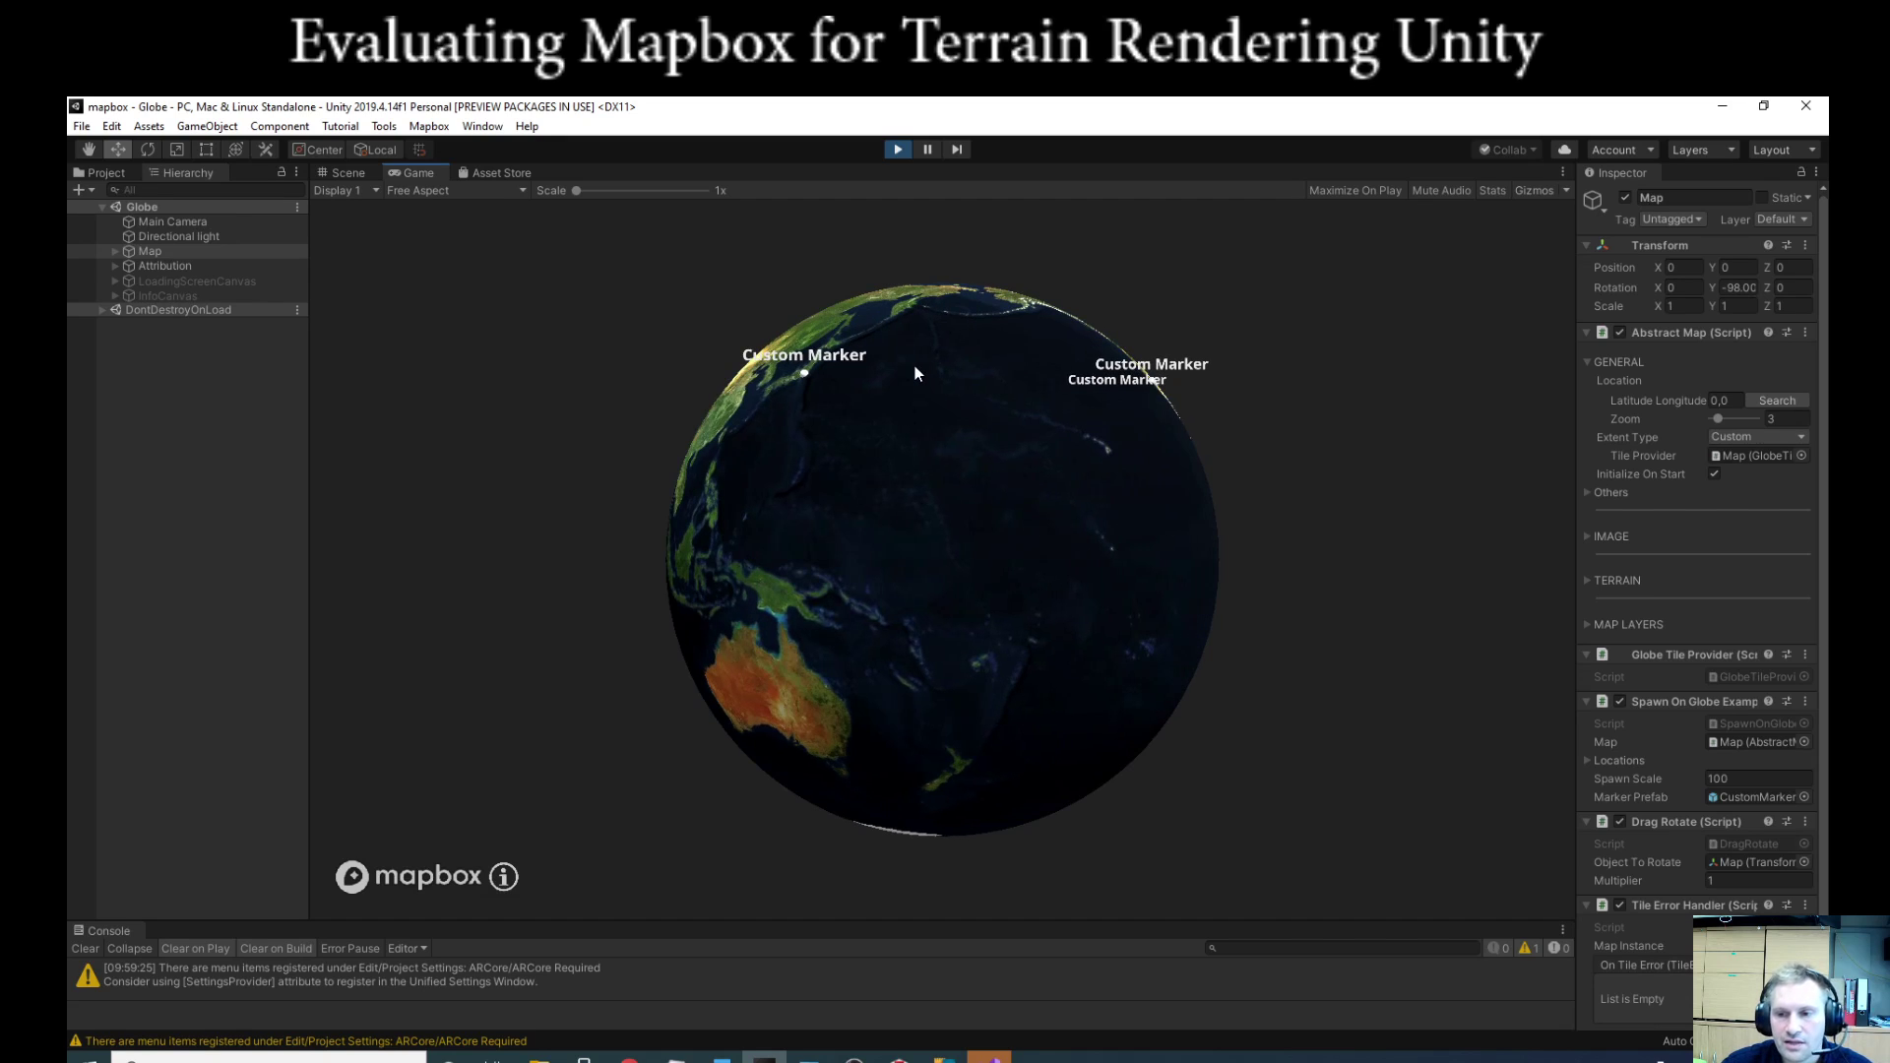
drag(1207, 386, 969, 334)
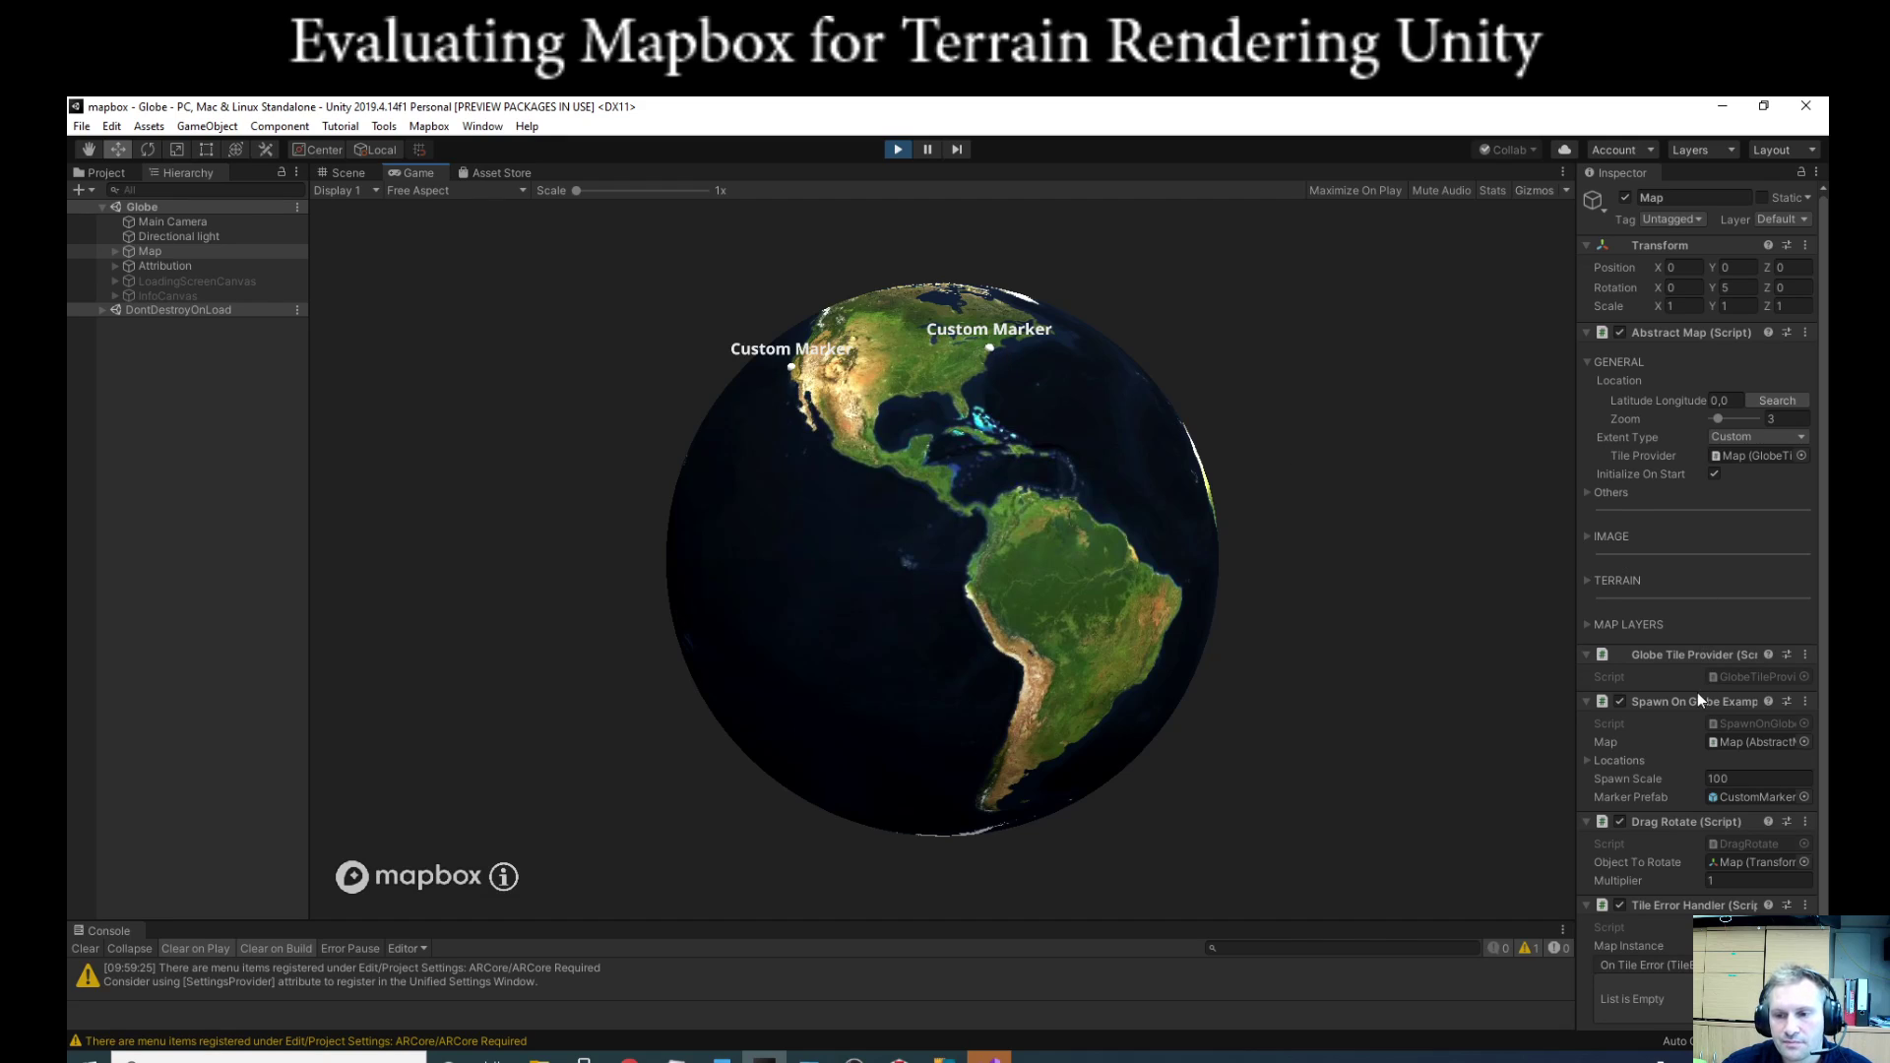
scroll(1697, 693, down, 2)
scroll(1699, 711, up, 2)
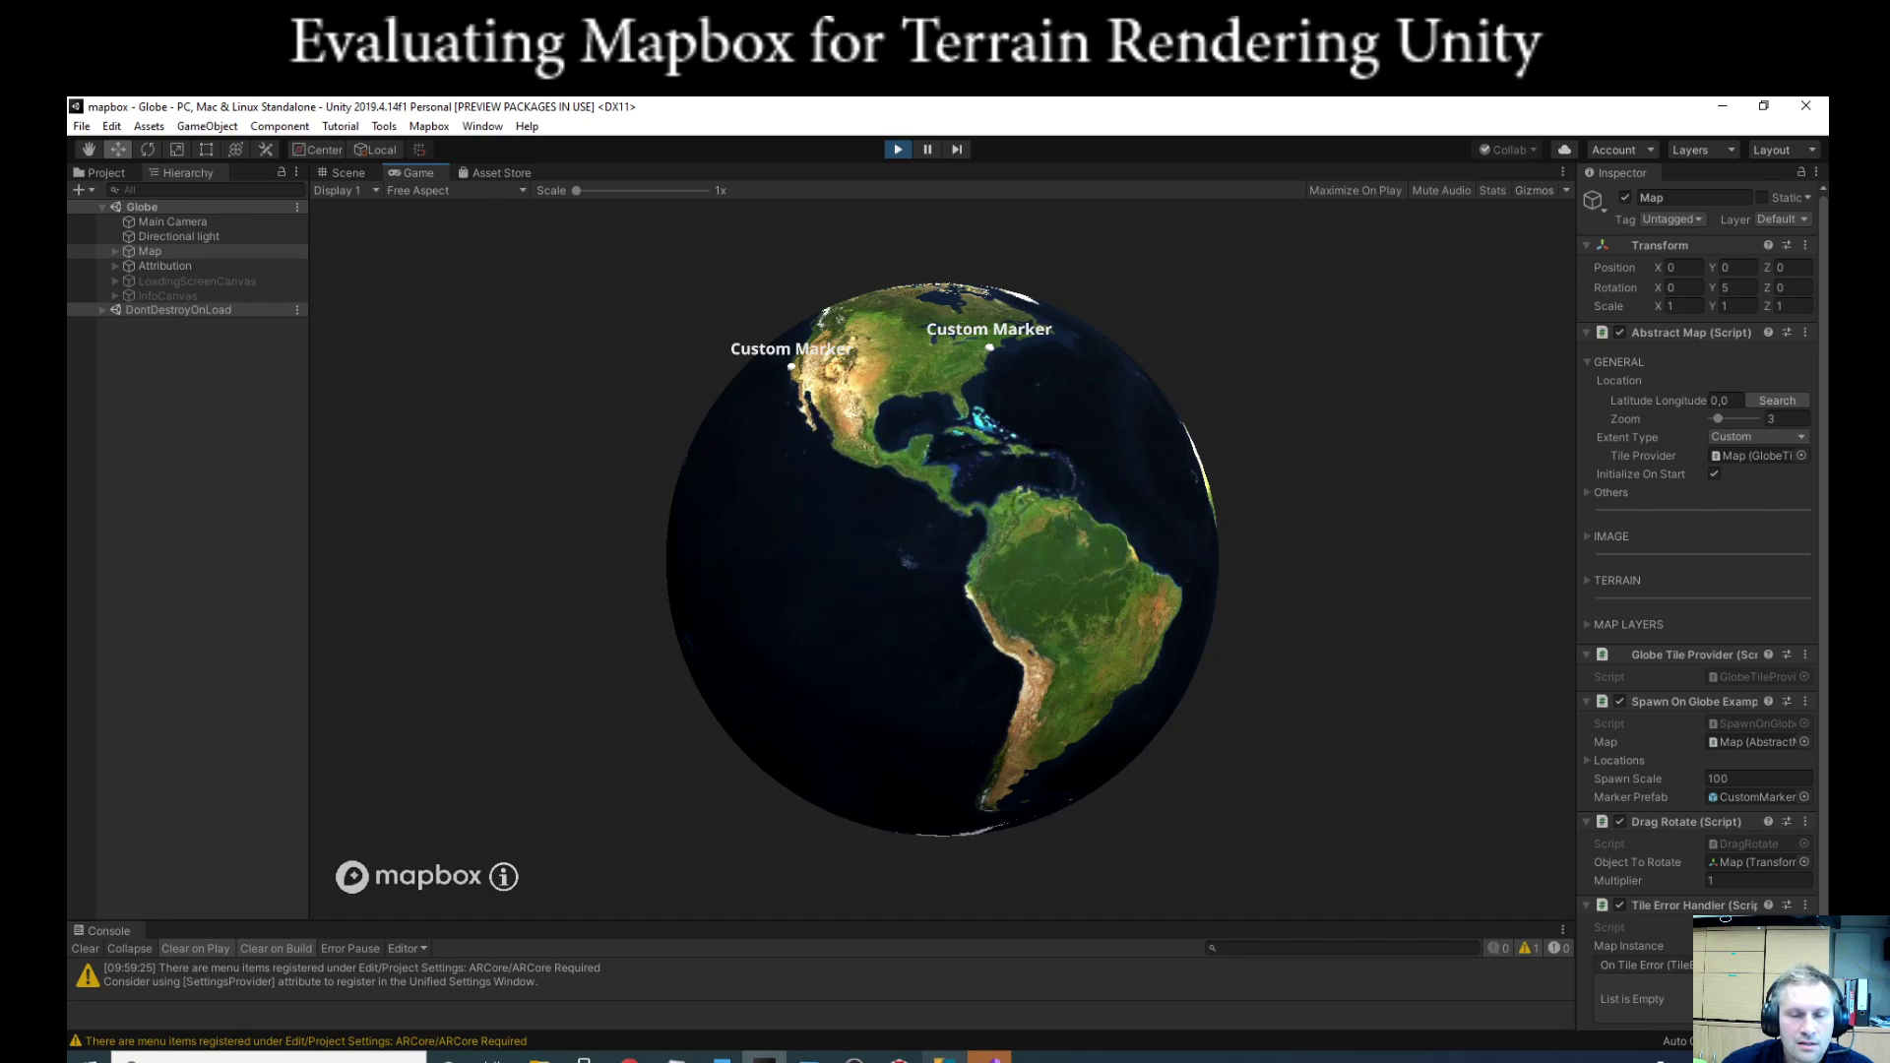
mouse_move(943, 1056)
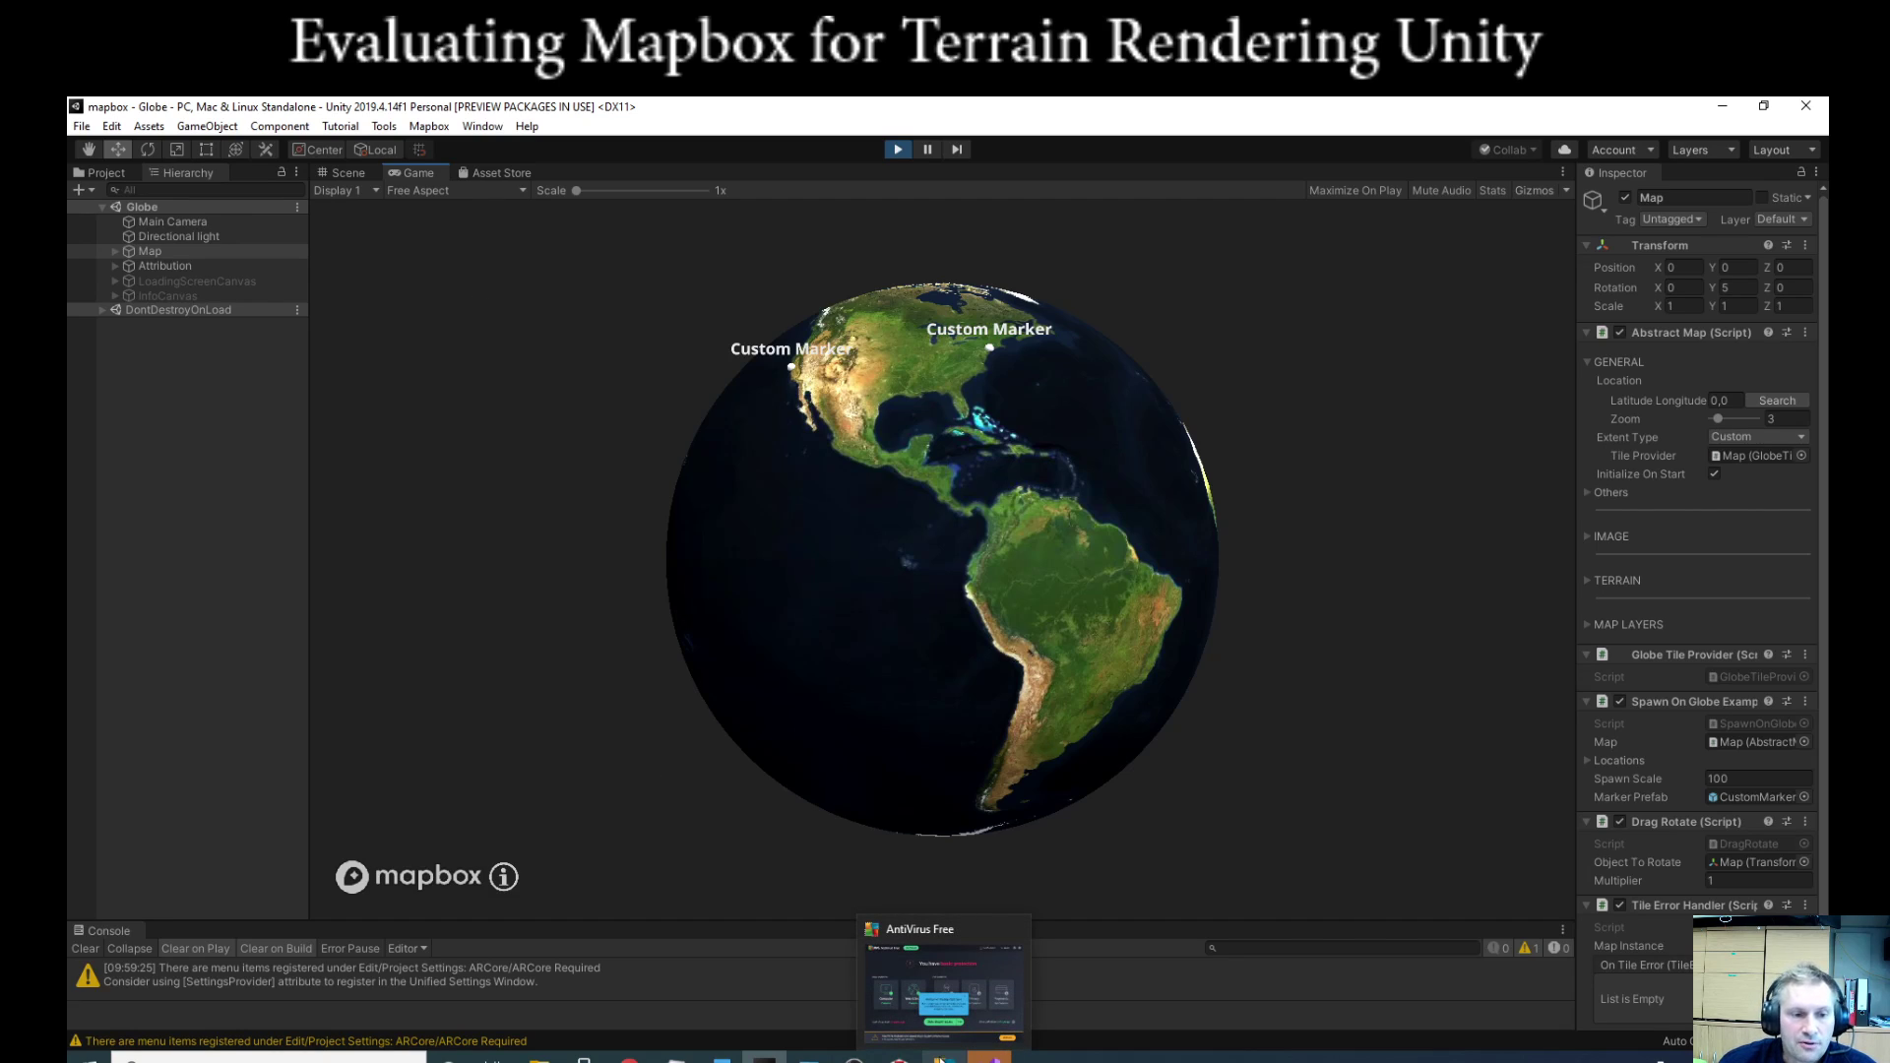
Step: Open the VoxelMap example scene from the Mapbox examples and run it, dismissing its introduction to view the voxel terrain
click(115, 170)
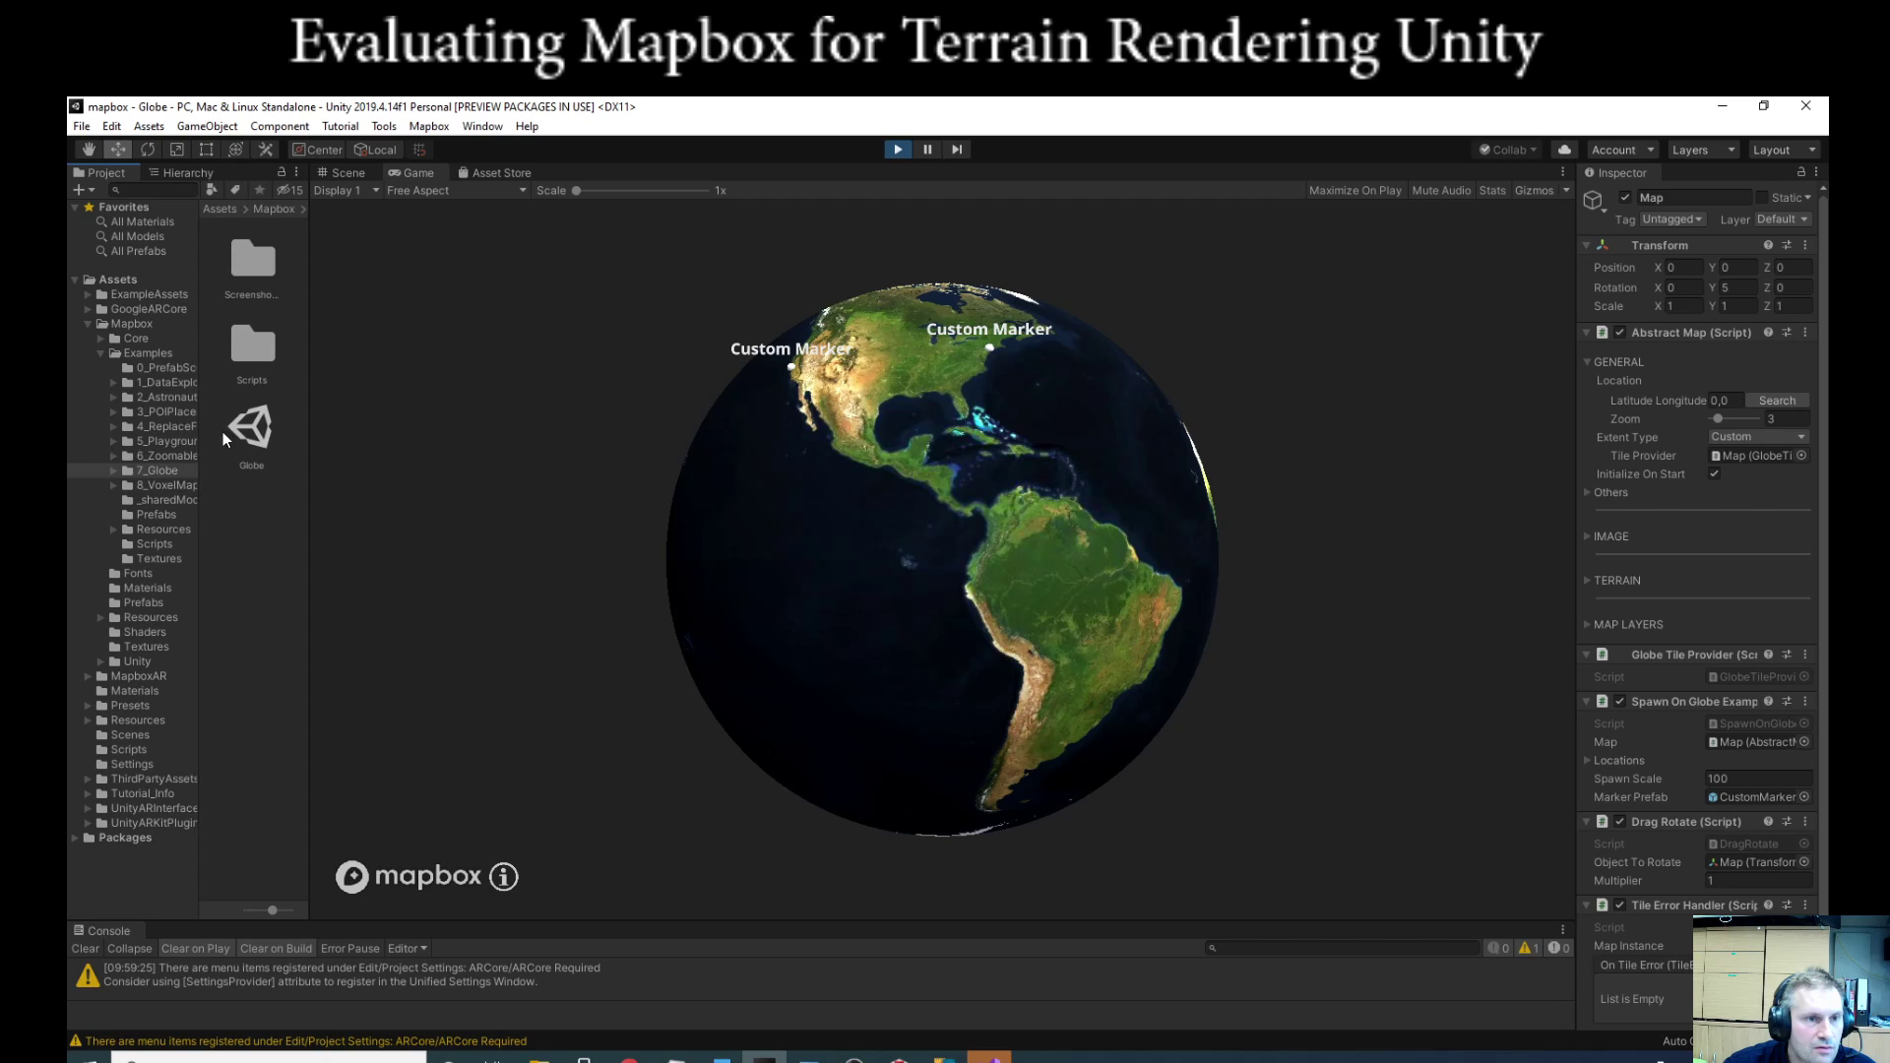
click(180, 485)
double_click(252, 769)
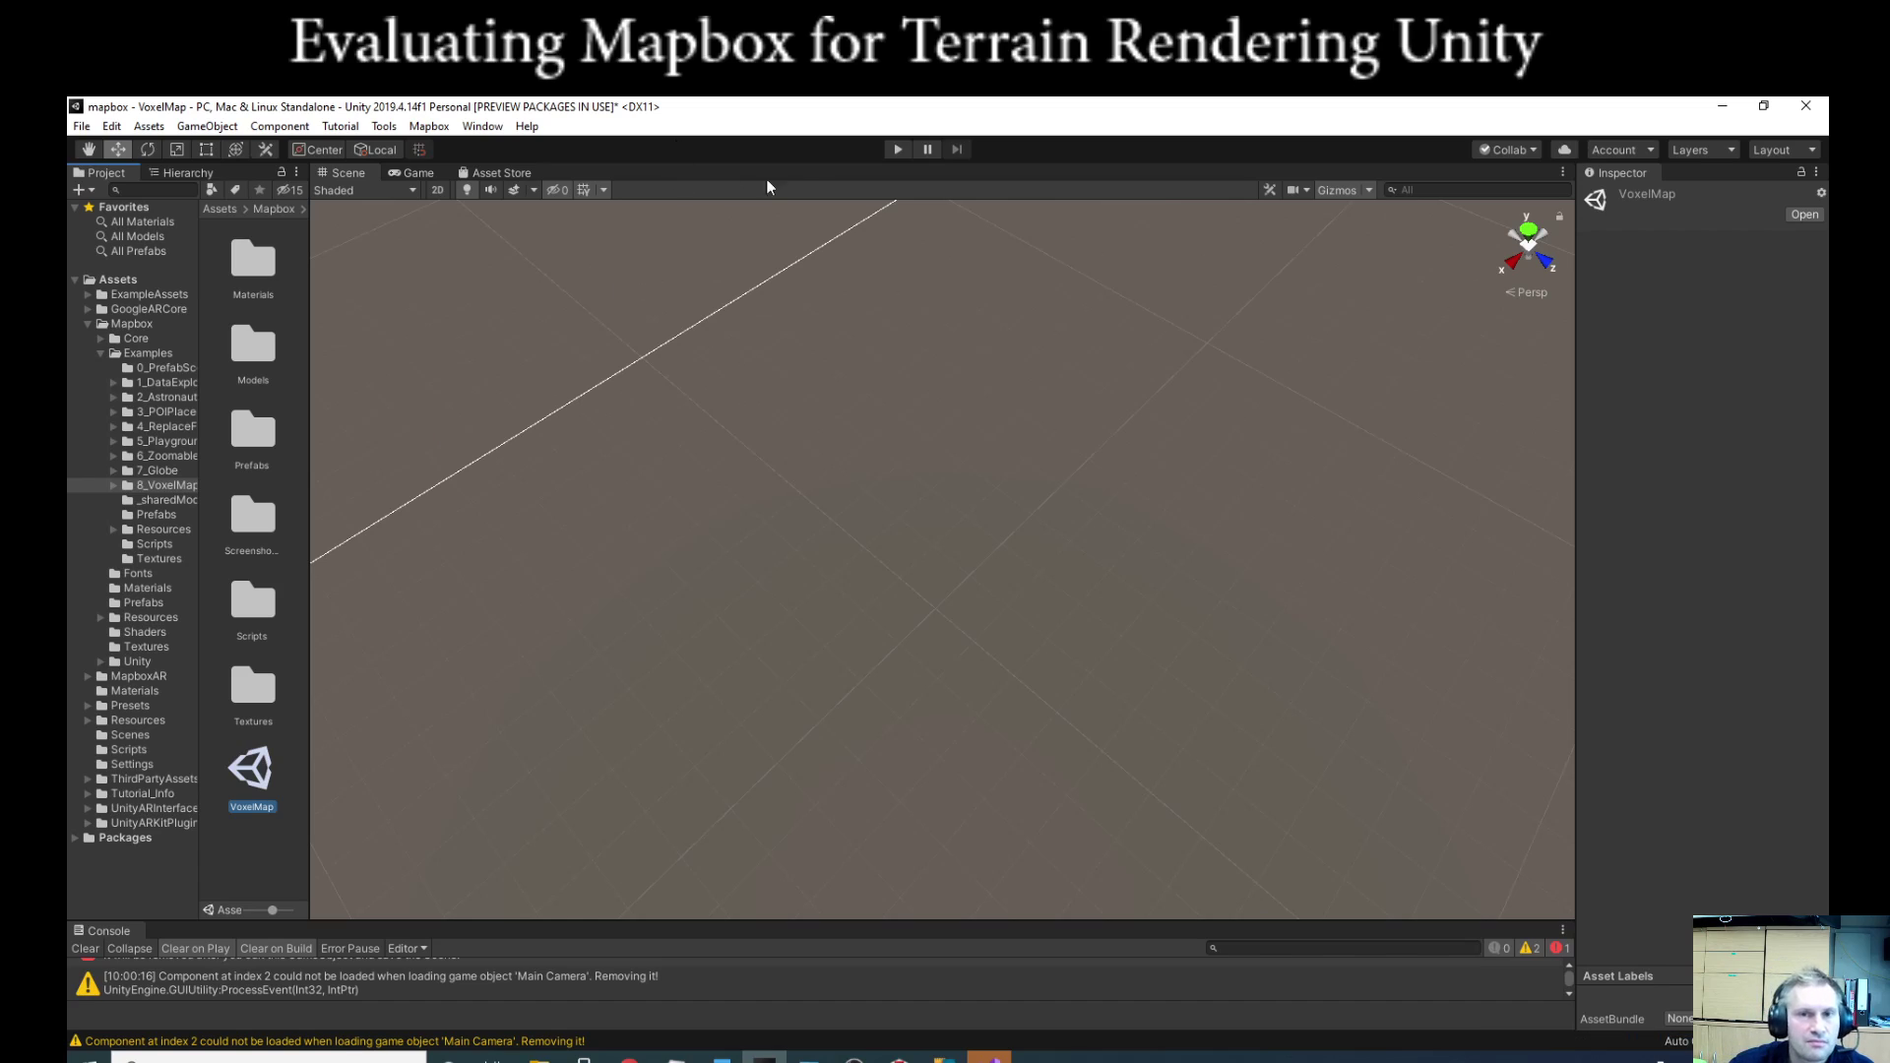
click(894, 150)
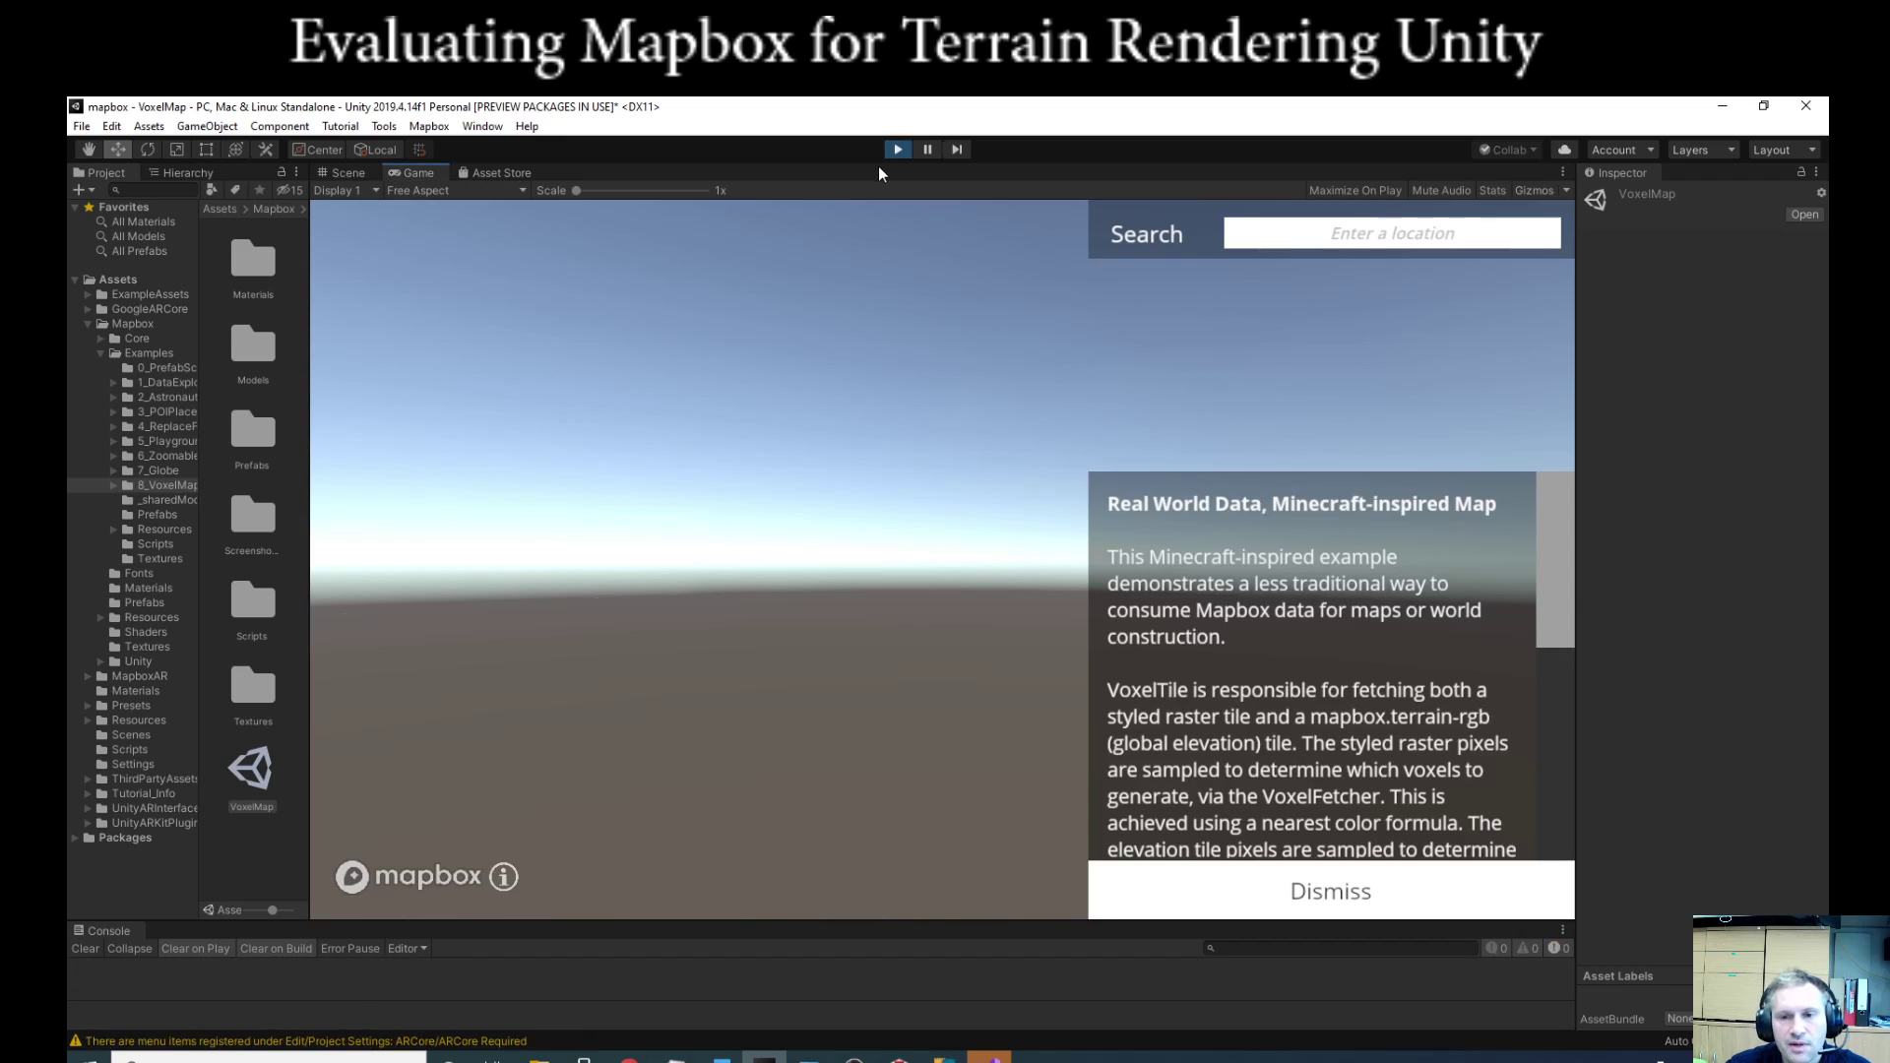
click(1363, 892)
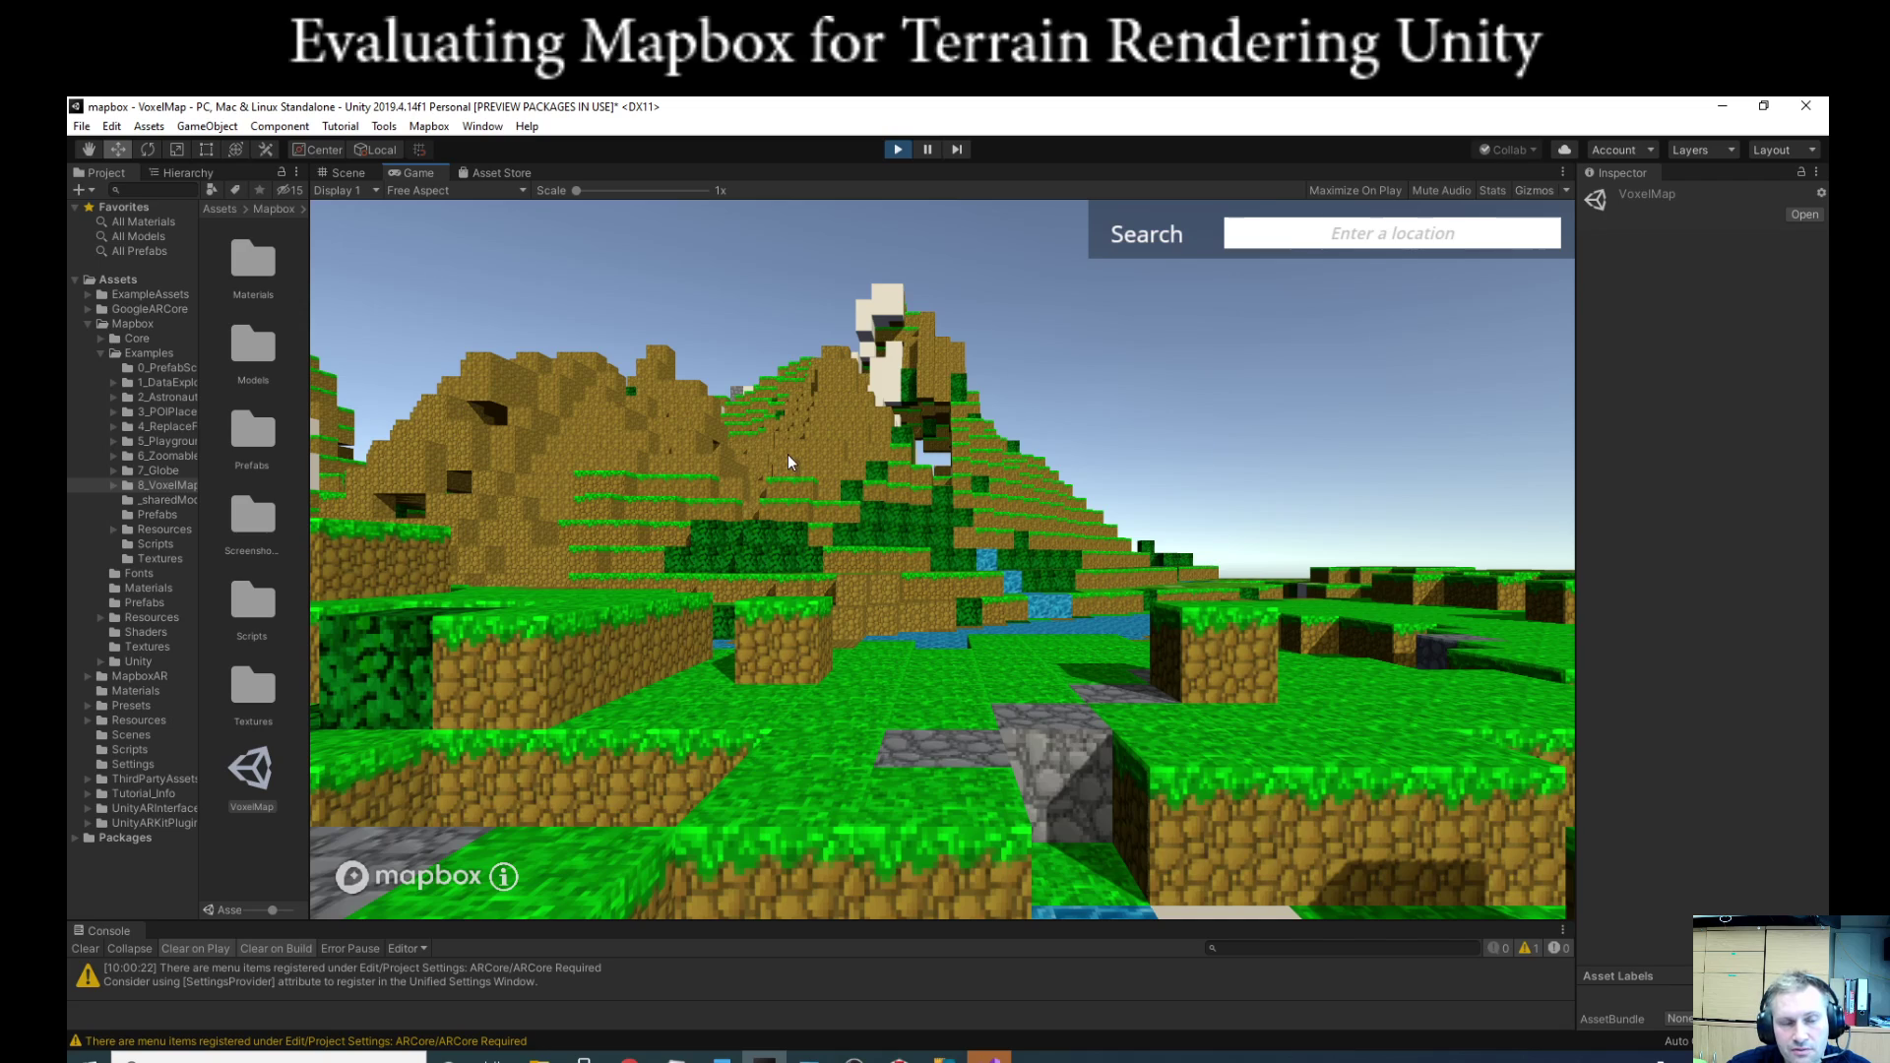
Step: Open and run the ZoomableMap scene from the Mapbox examples, zooming the satellite map in on San Francisco
click(166, 426)
click(167, 443)
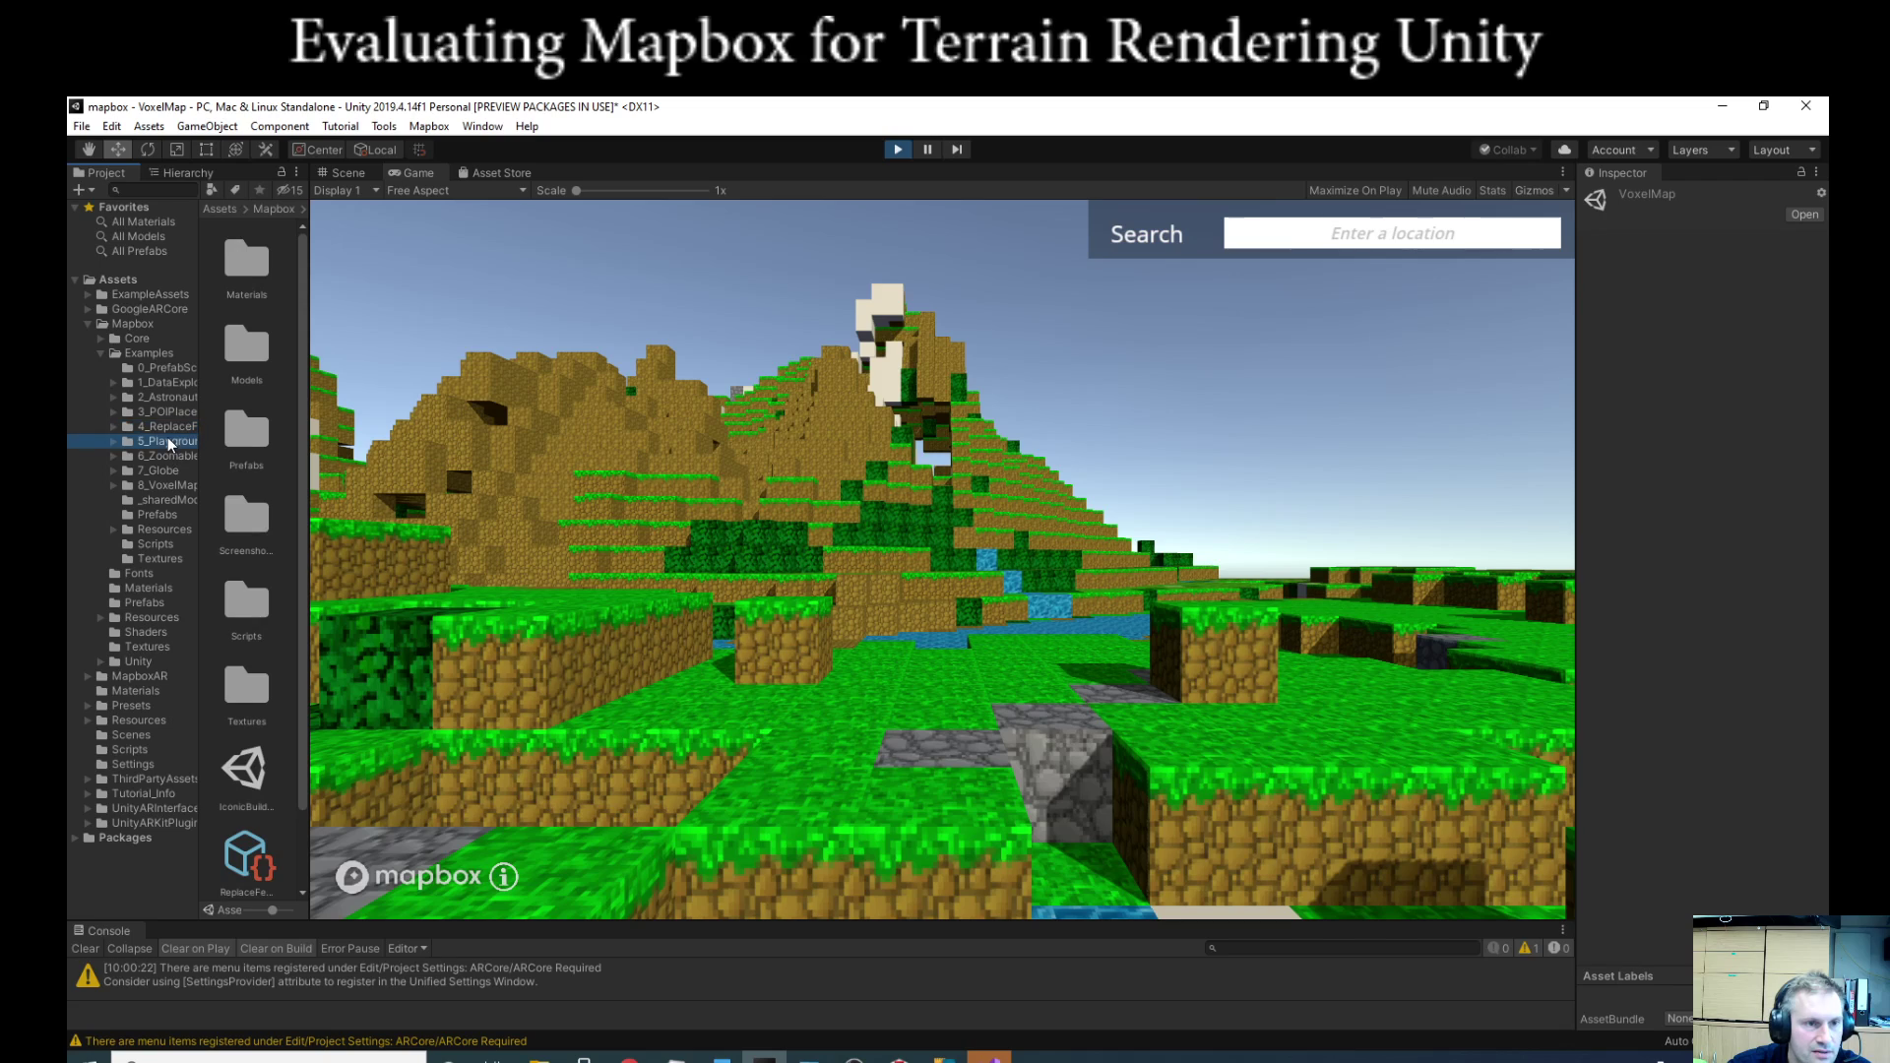
click(167, 456)
double_click(251, 425)
click(1005, 627)
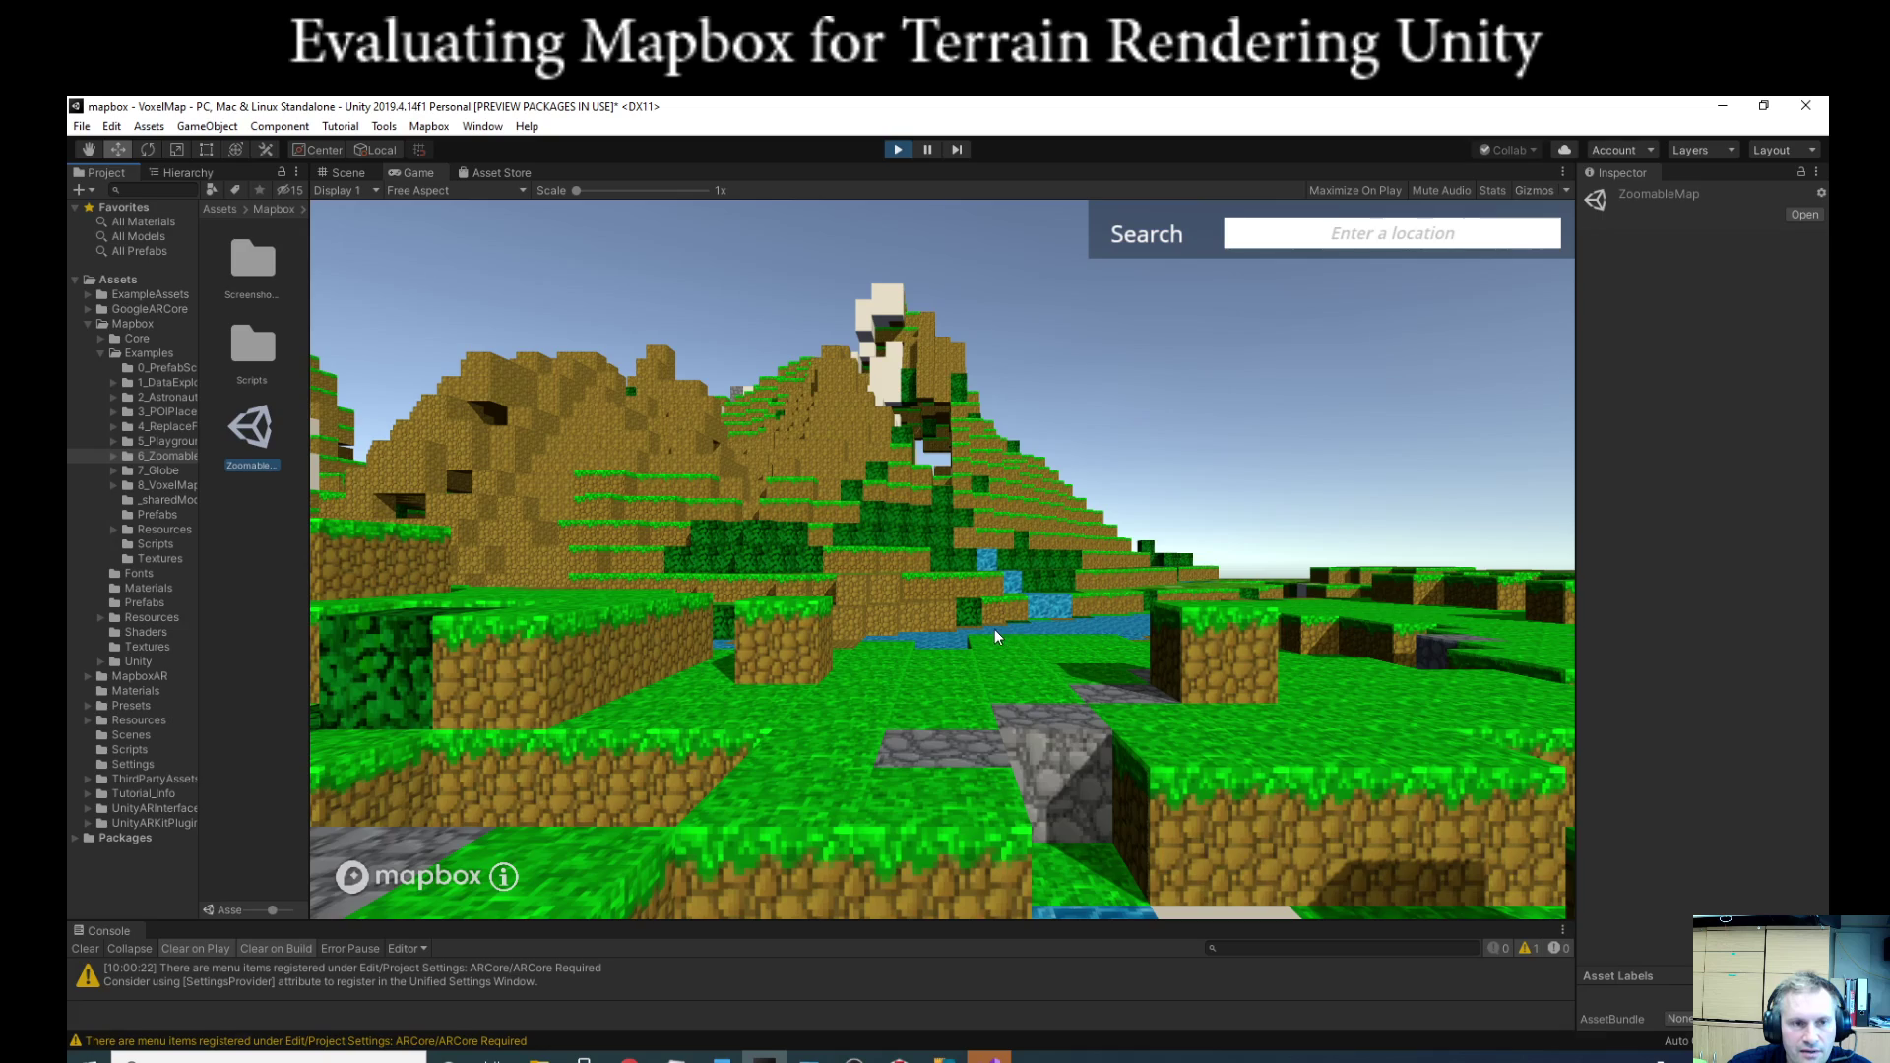
click(895, 149)
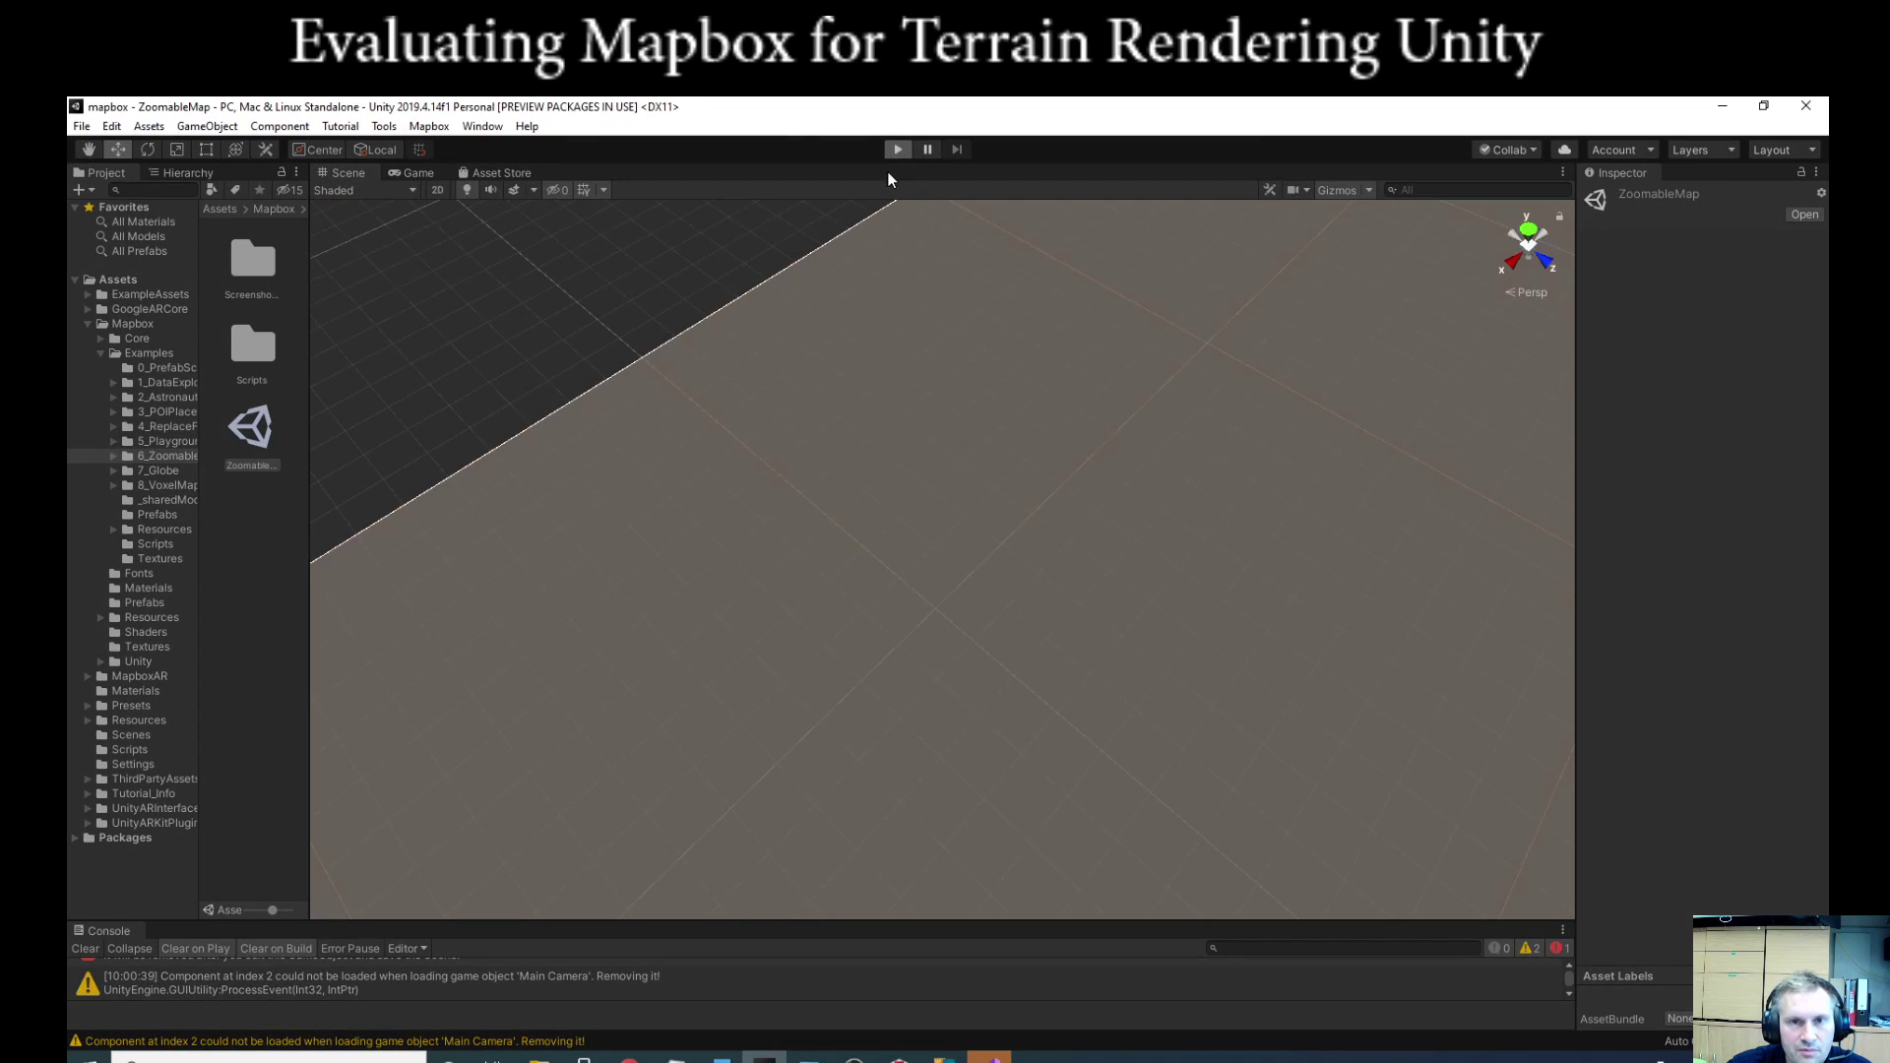
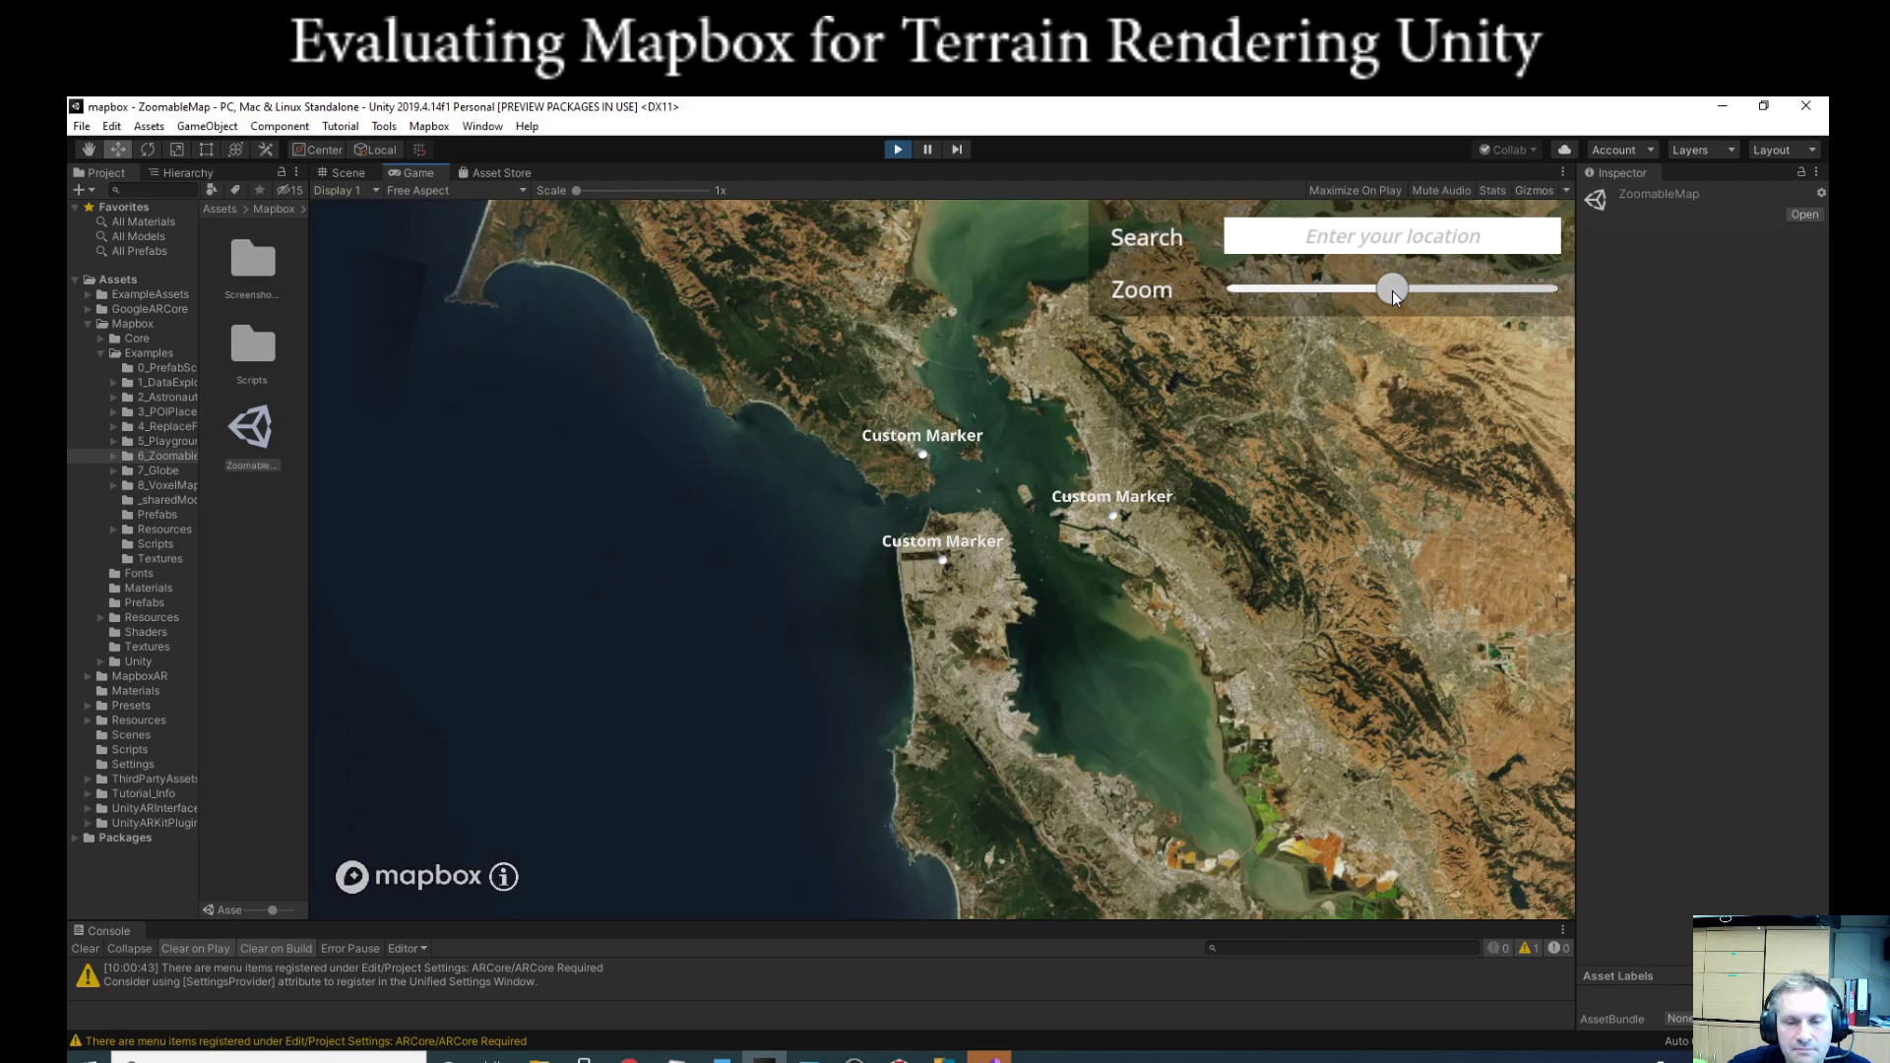
mouse_move(1396, 292)
mouse_down()
mouse_move(1439, 293)
mouse_move(1422, 297)
mouse_up()
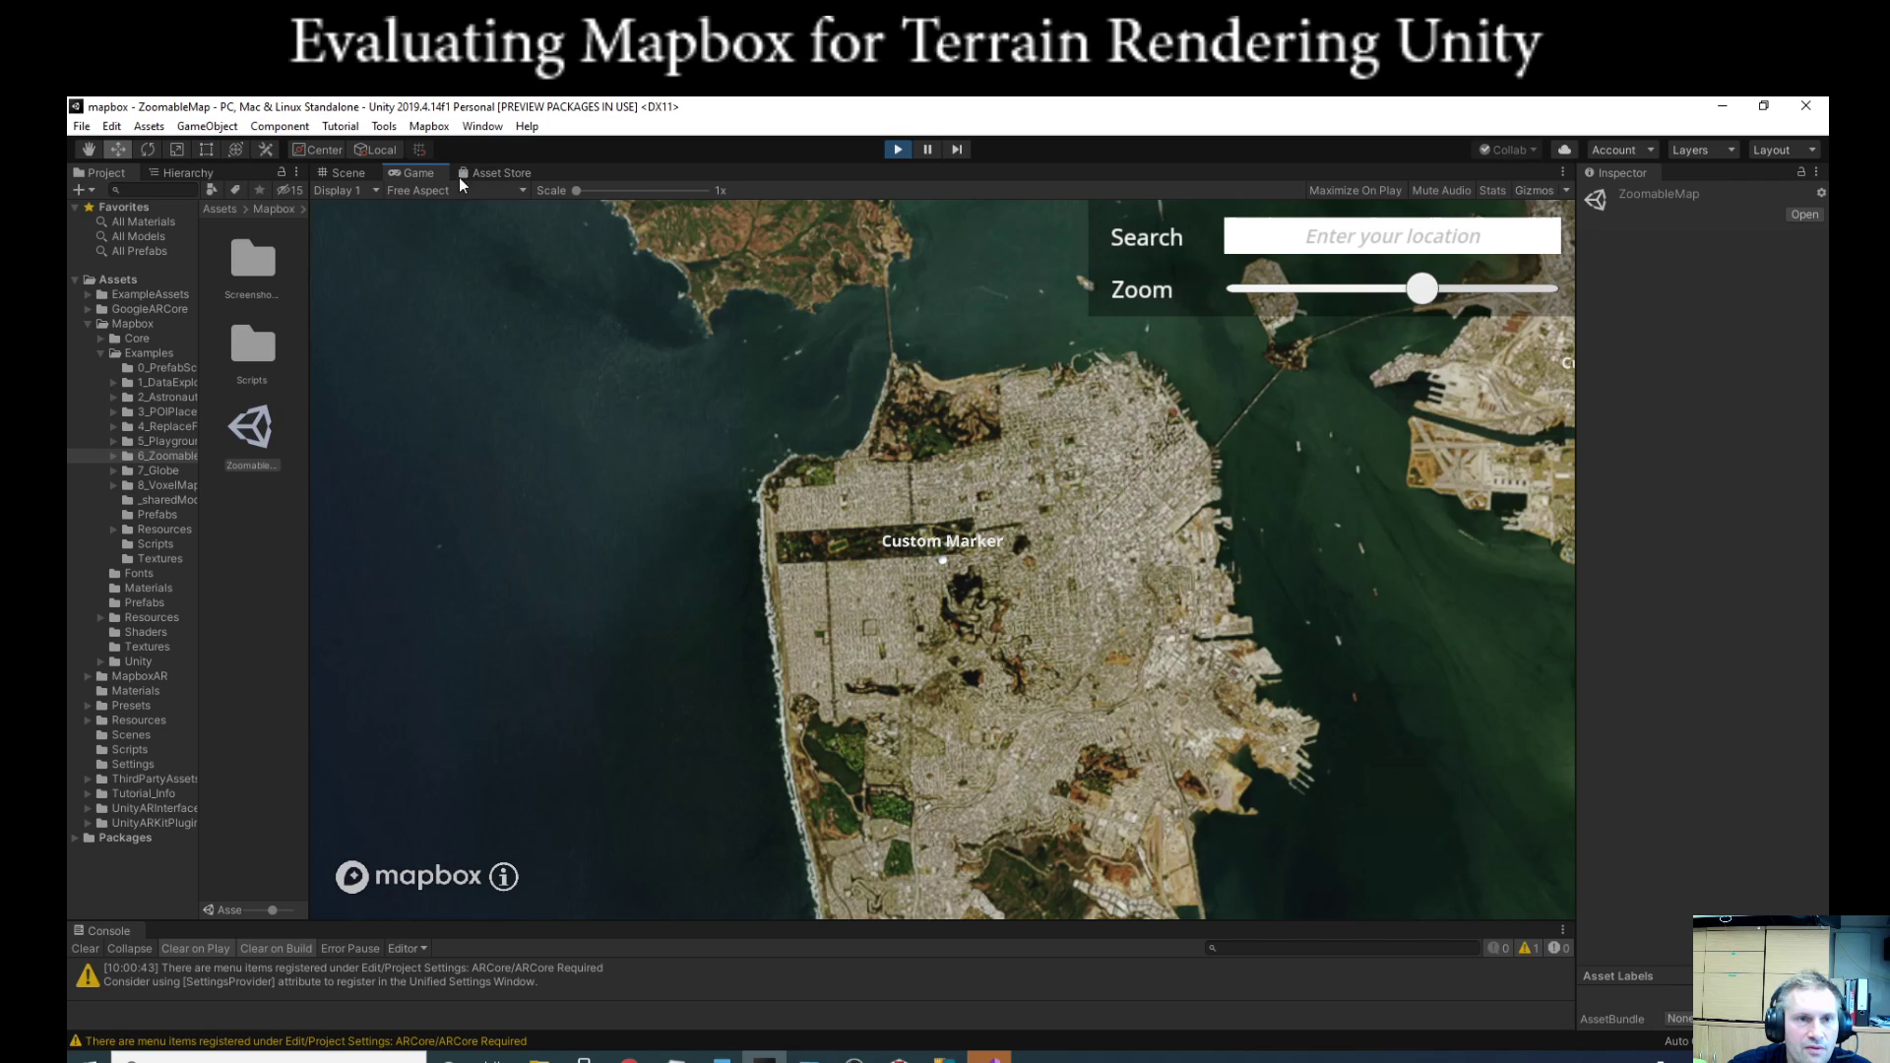
Step: Inspect the ZoomableMap scene's Map object, reviewing its Quad Tree Camera Mover component and its General settings
click(219, 173)
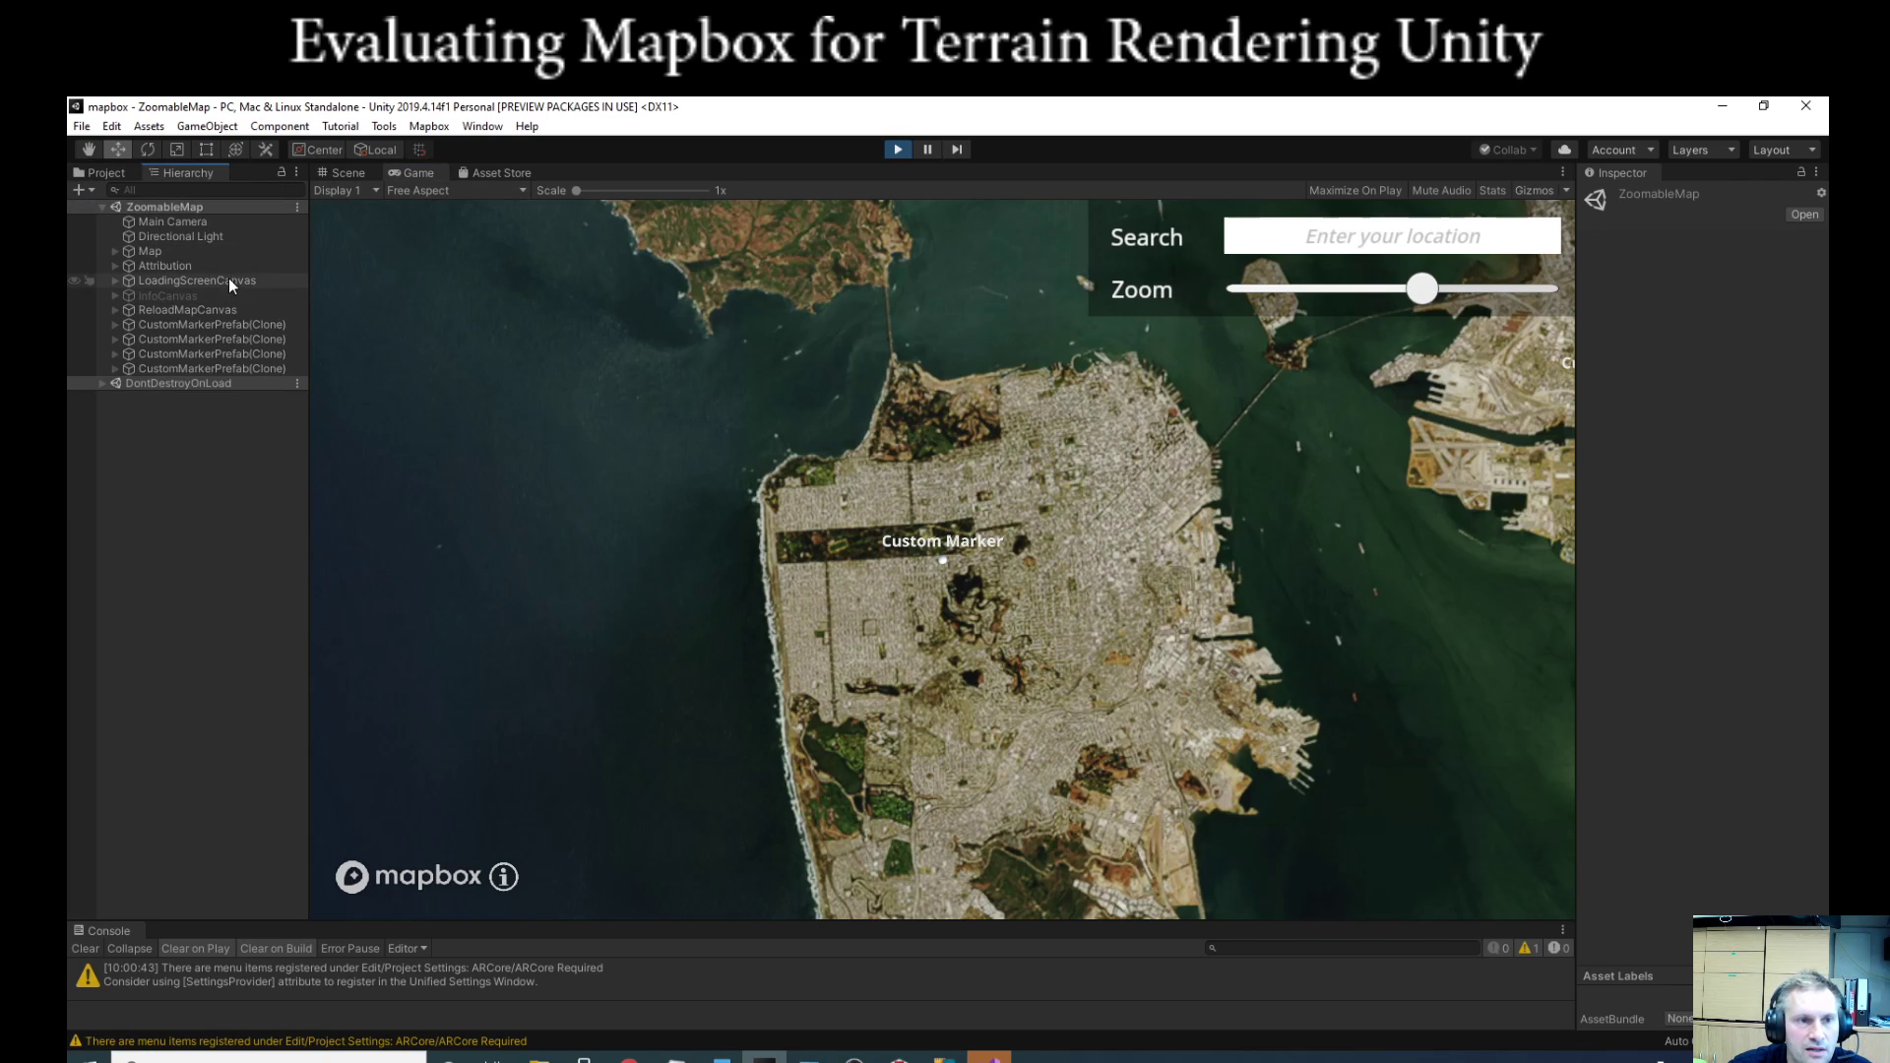
click(187, 250)
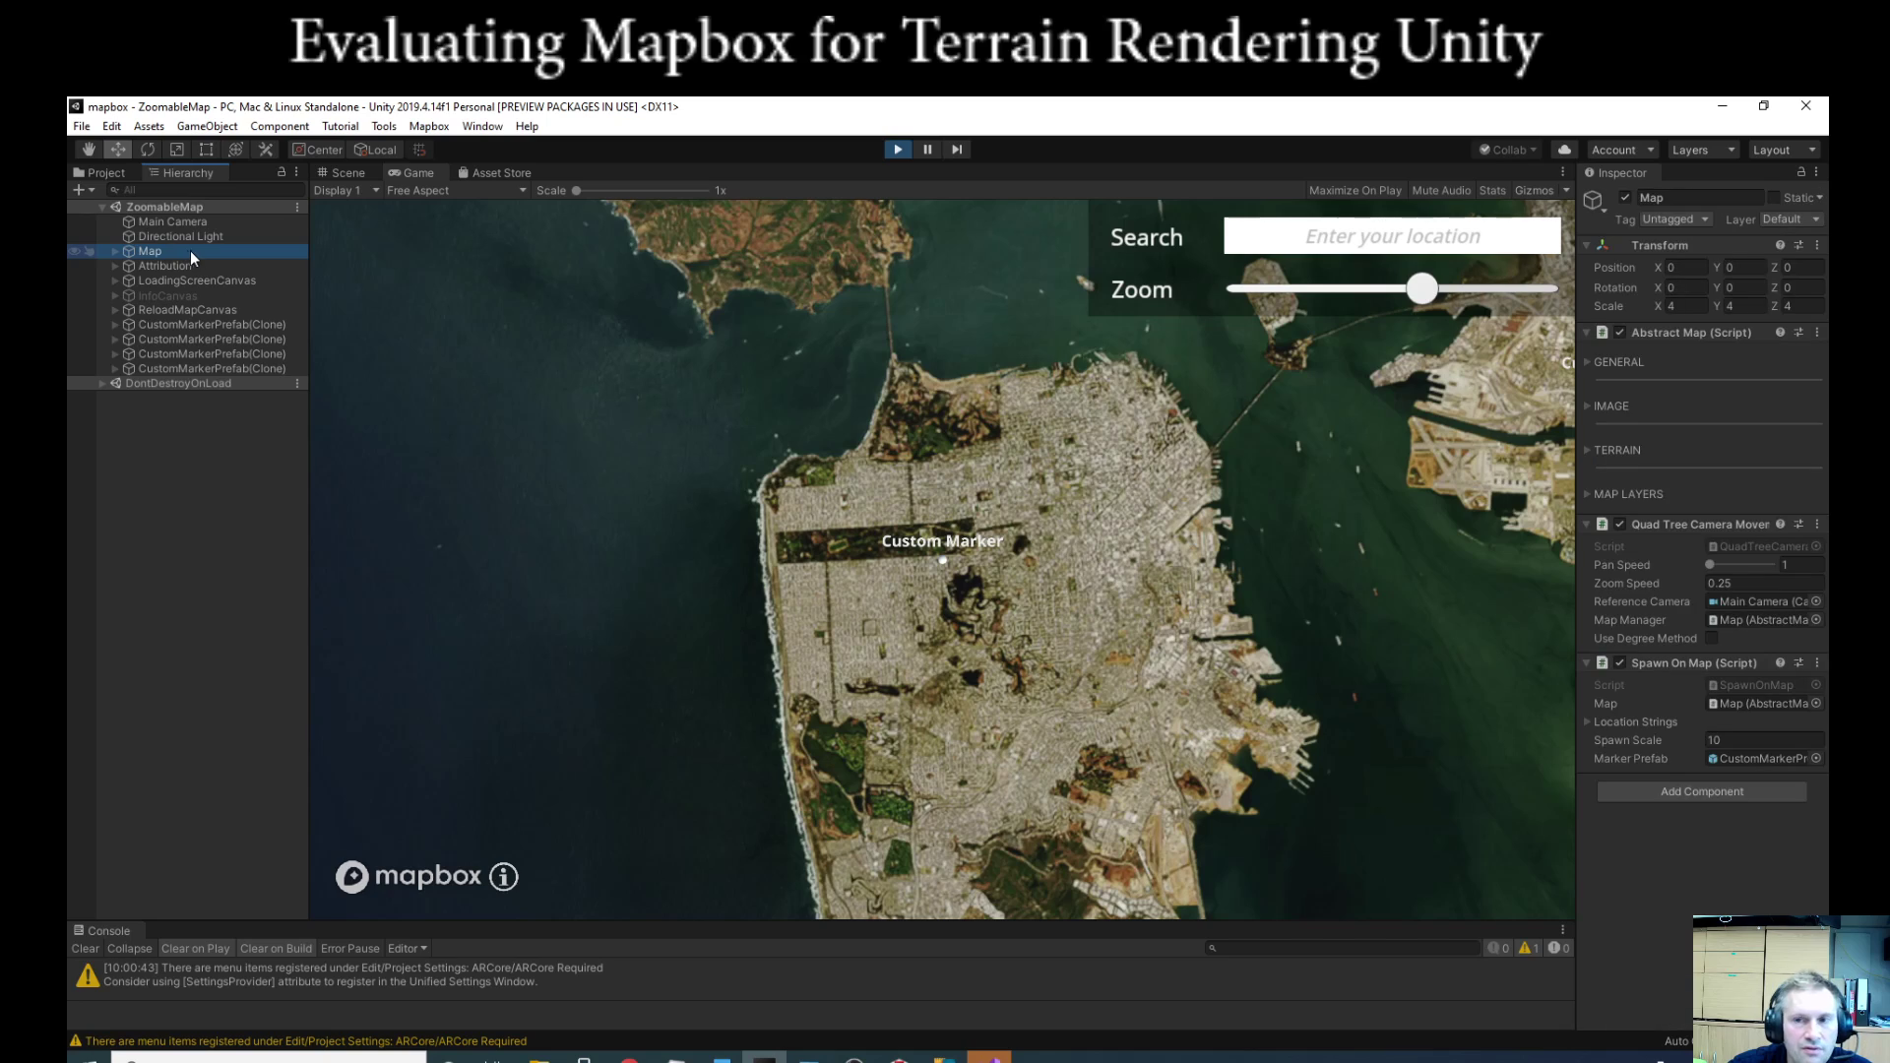
click(1715, 581)
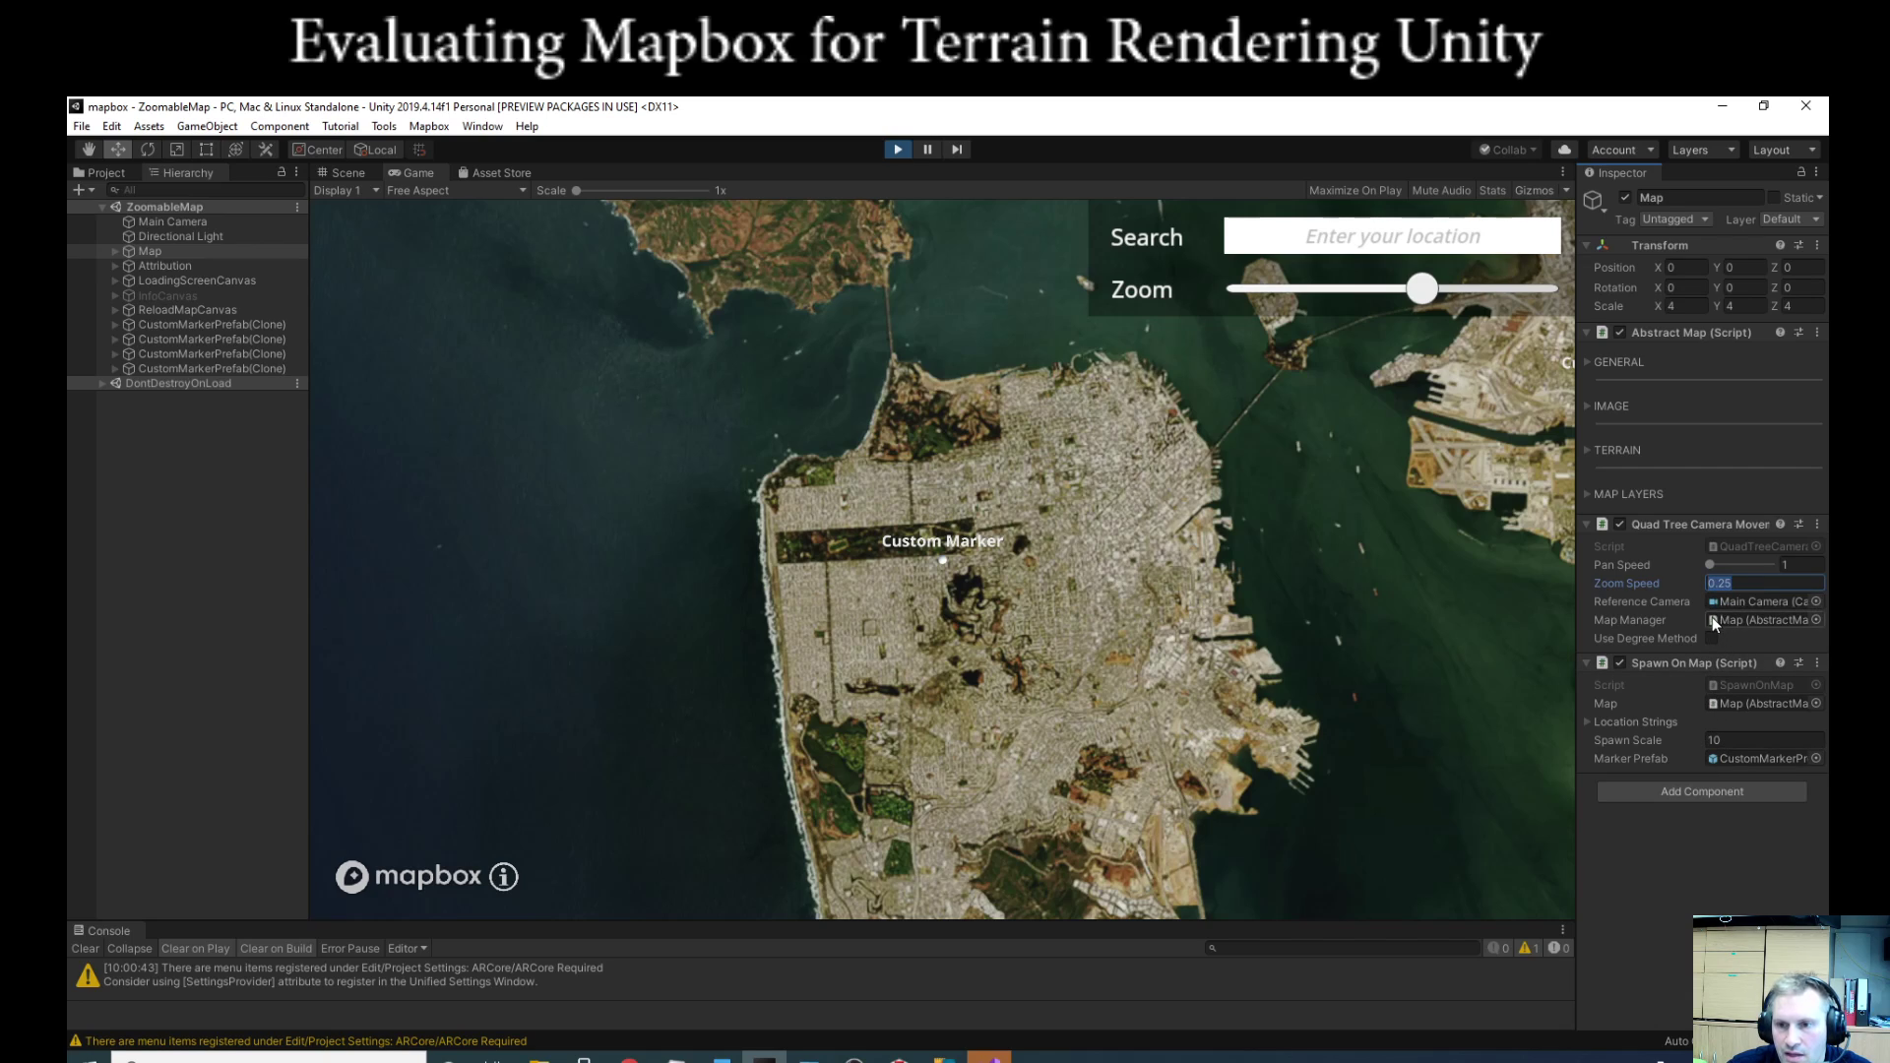
click(1587, 362)
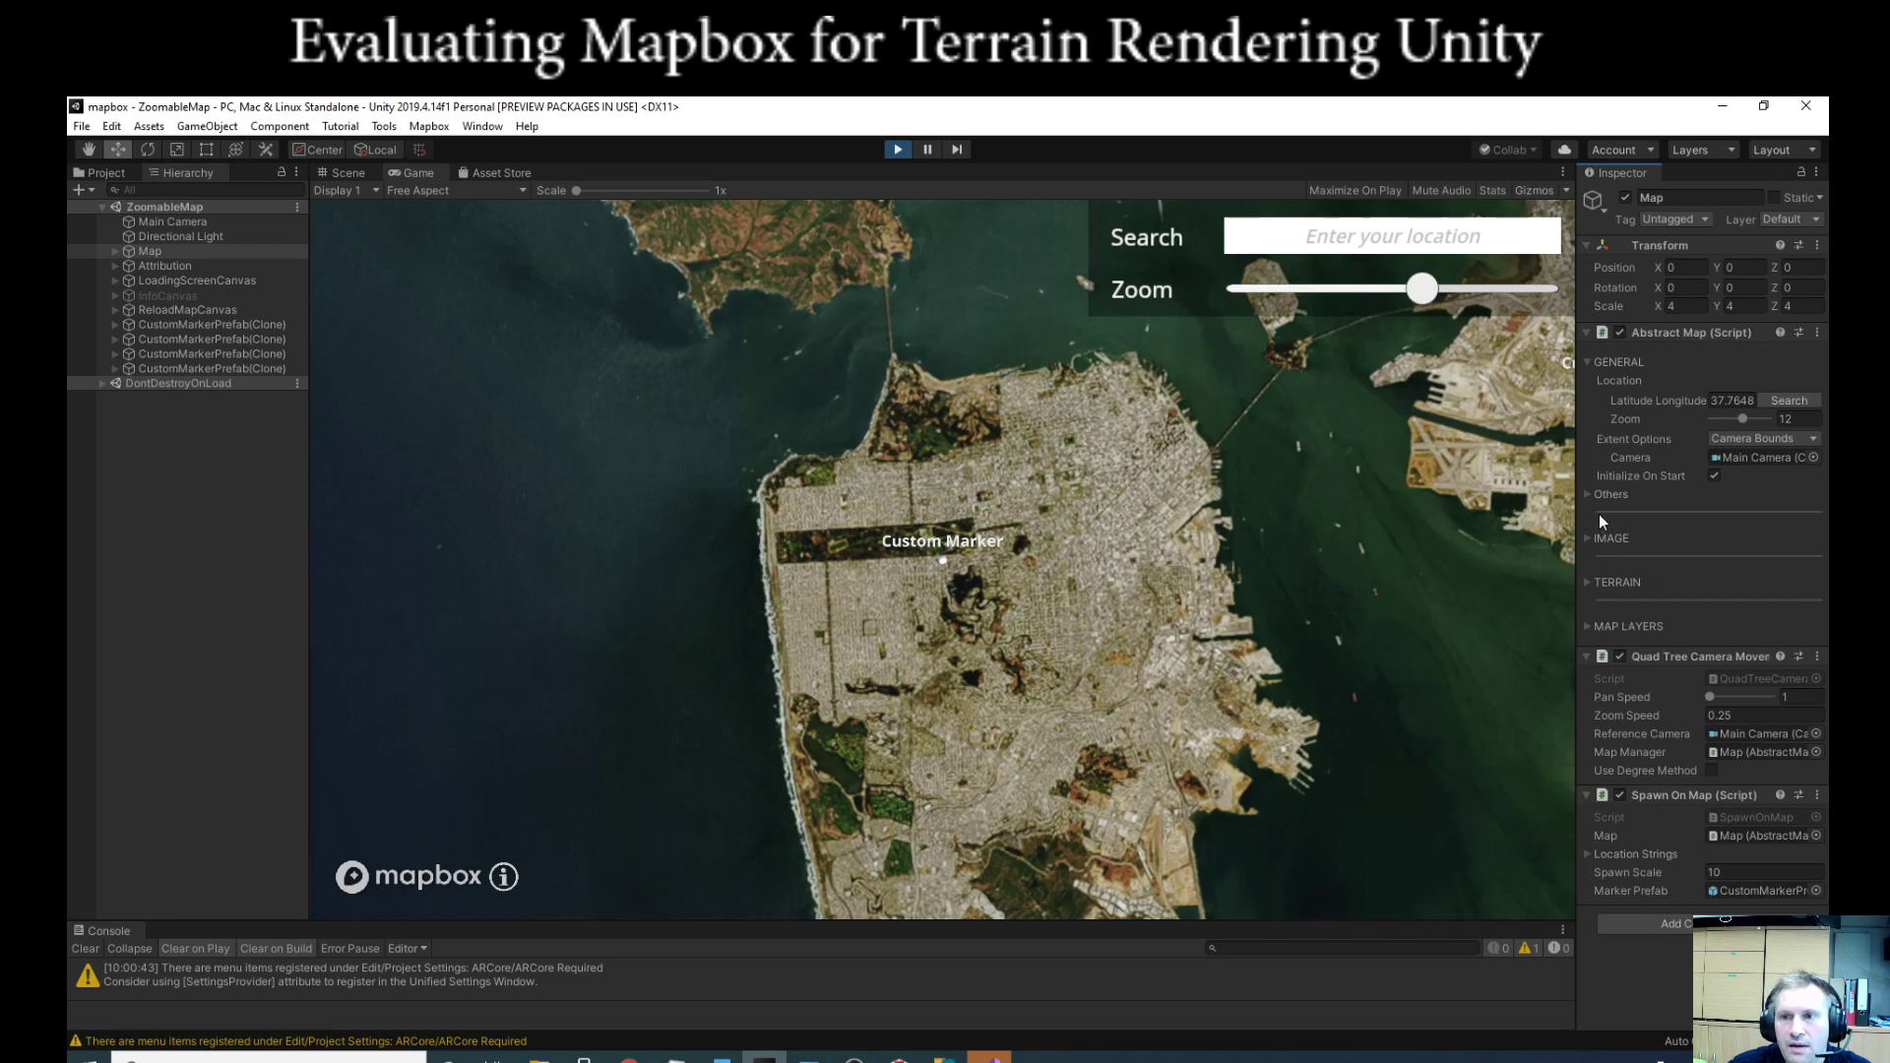
Step: Set the Map object's Zoom to 8 and review its Others, Image and Terrain settings
click(1737, 416)
mouse_move(1740, 417)
mouse_down()
mouse_move(1769, 416)
mouse_move(1734, 411)
mouse_up()
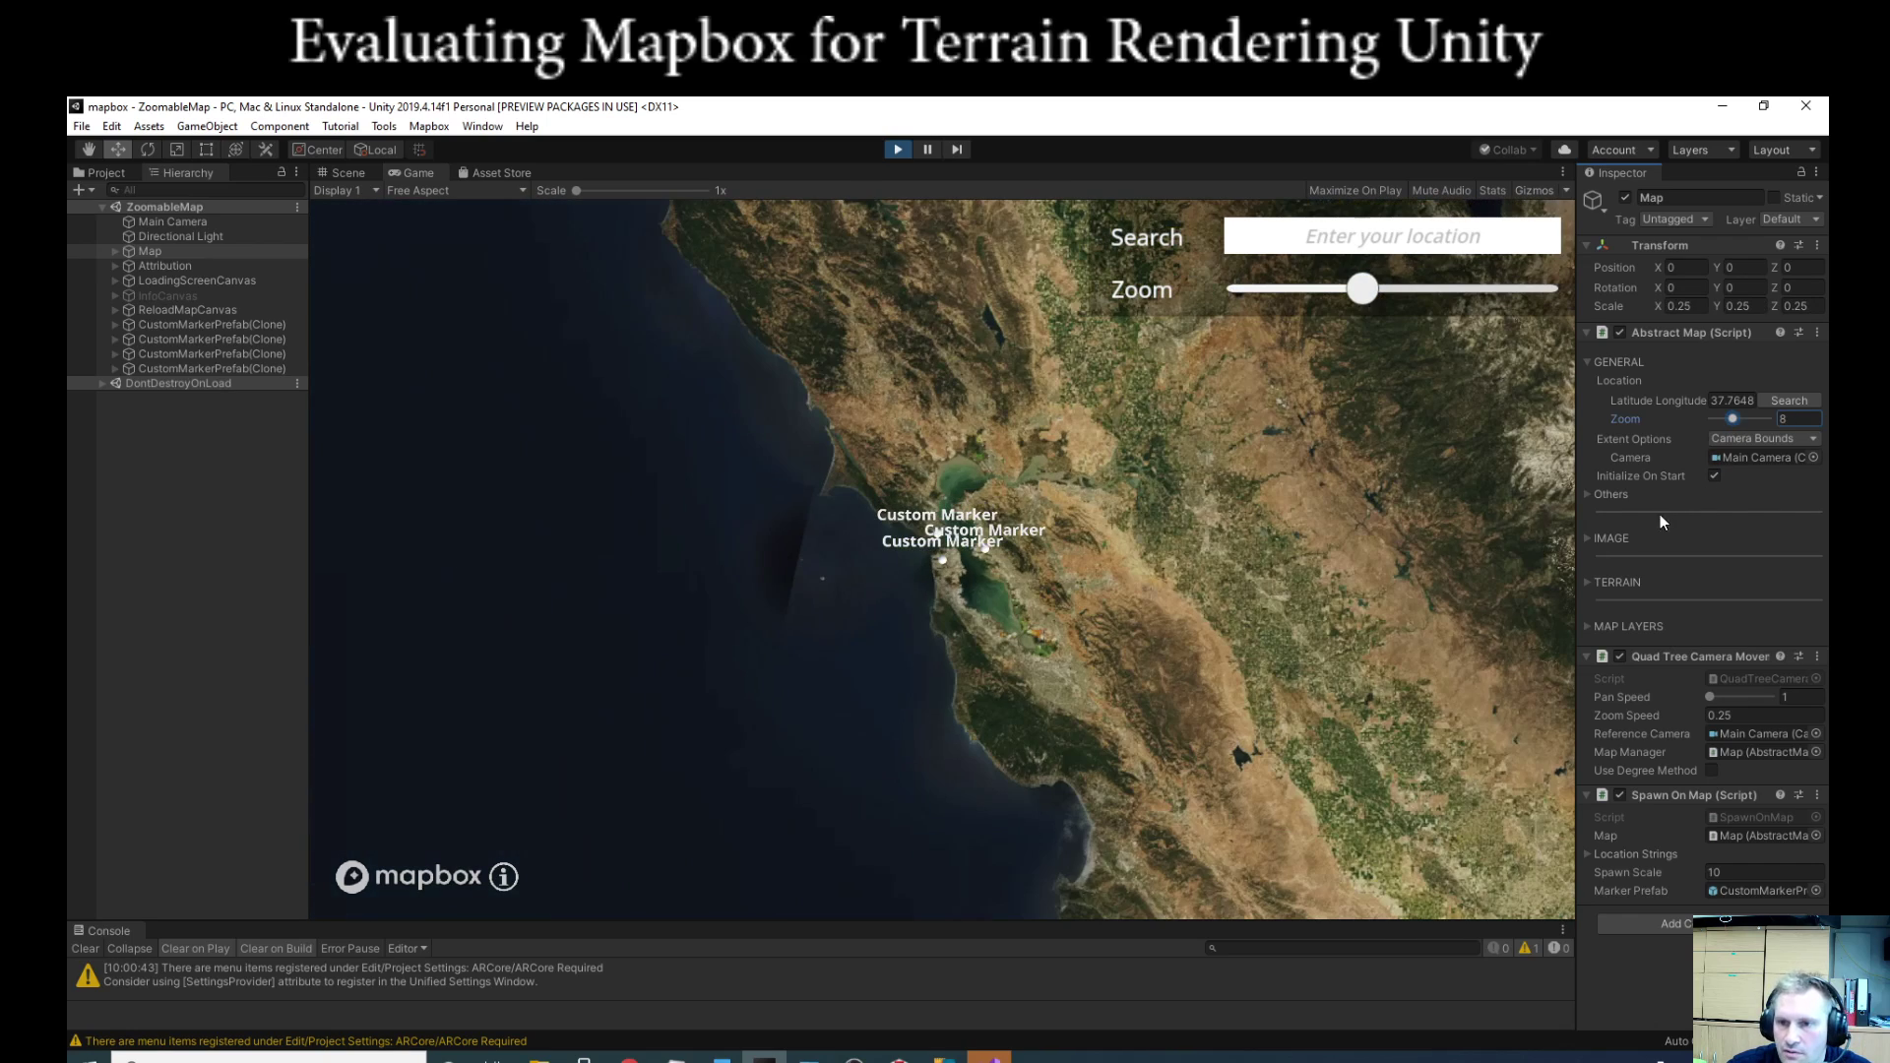
click(1589, 494)
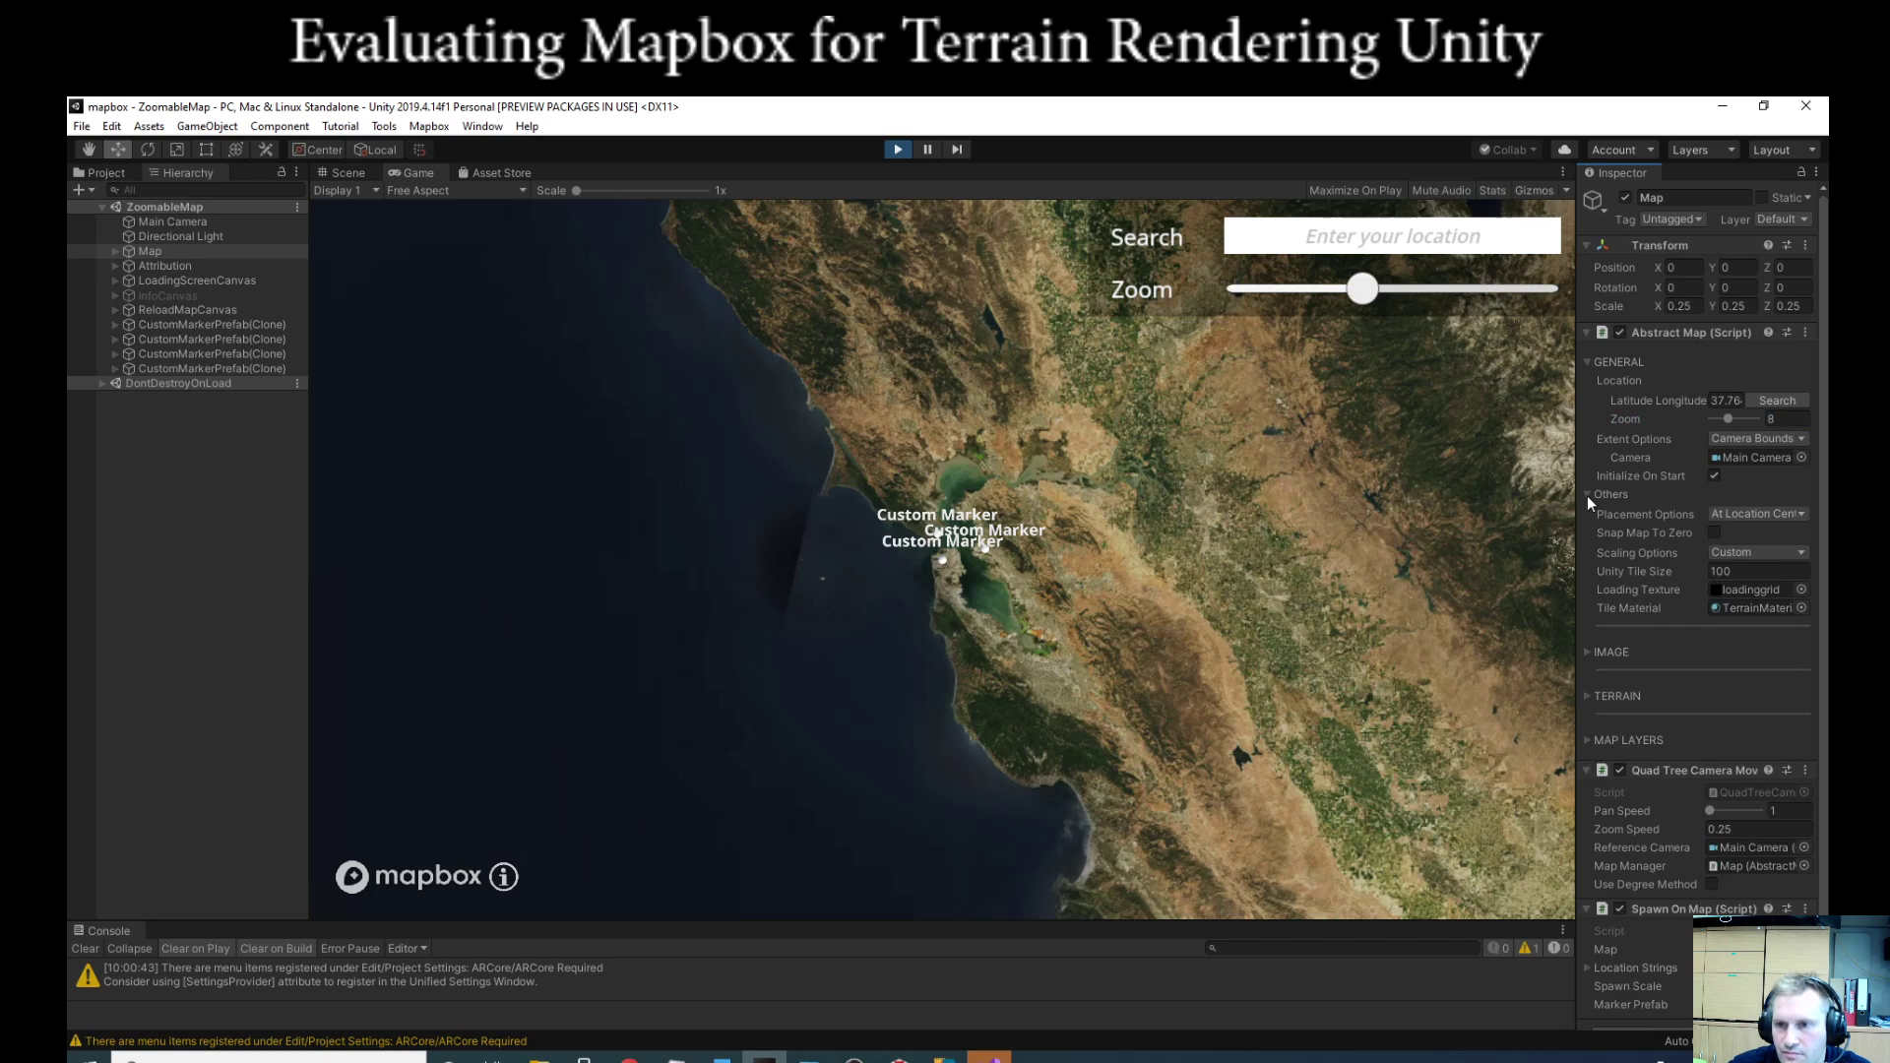
click(1593, 652)
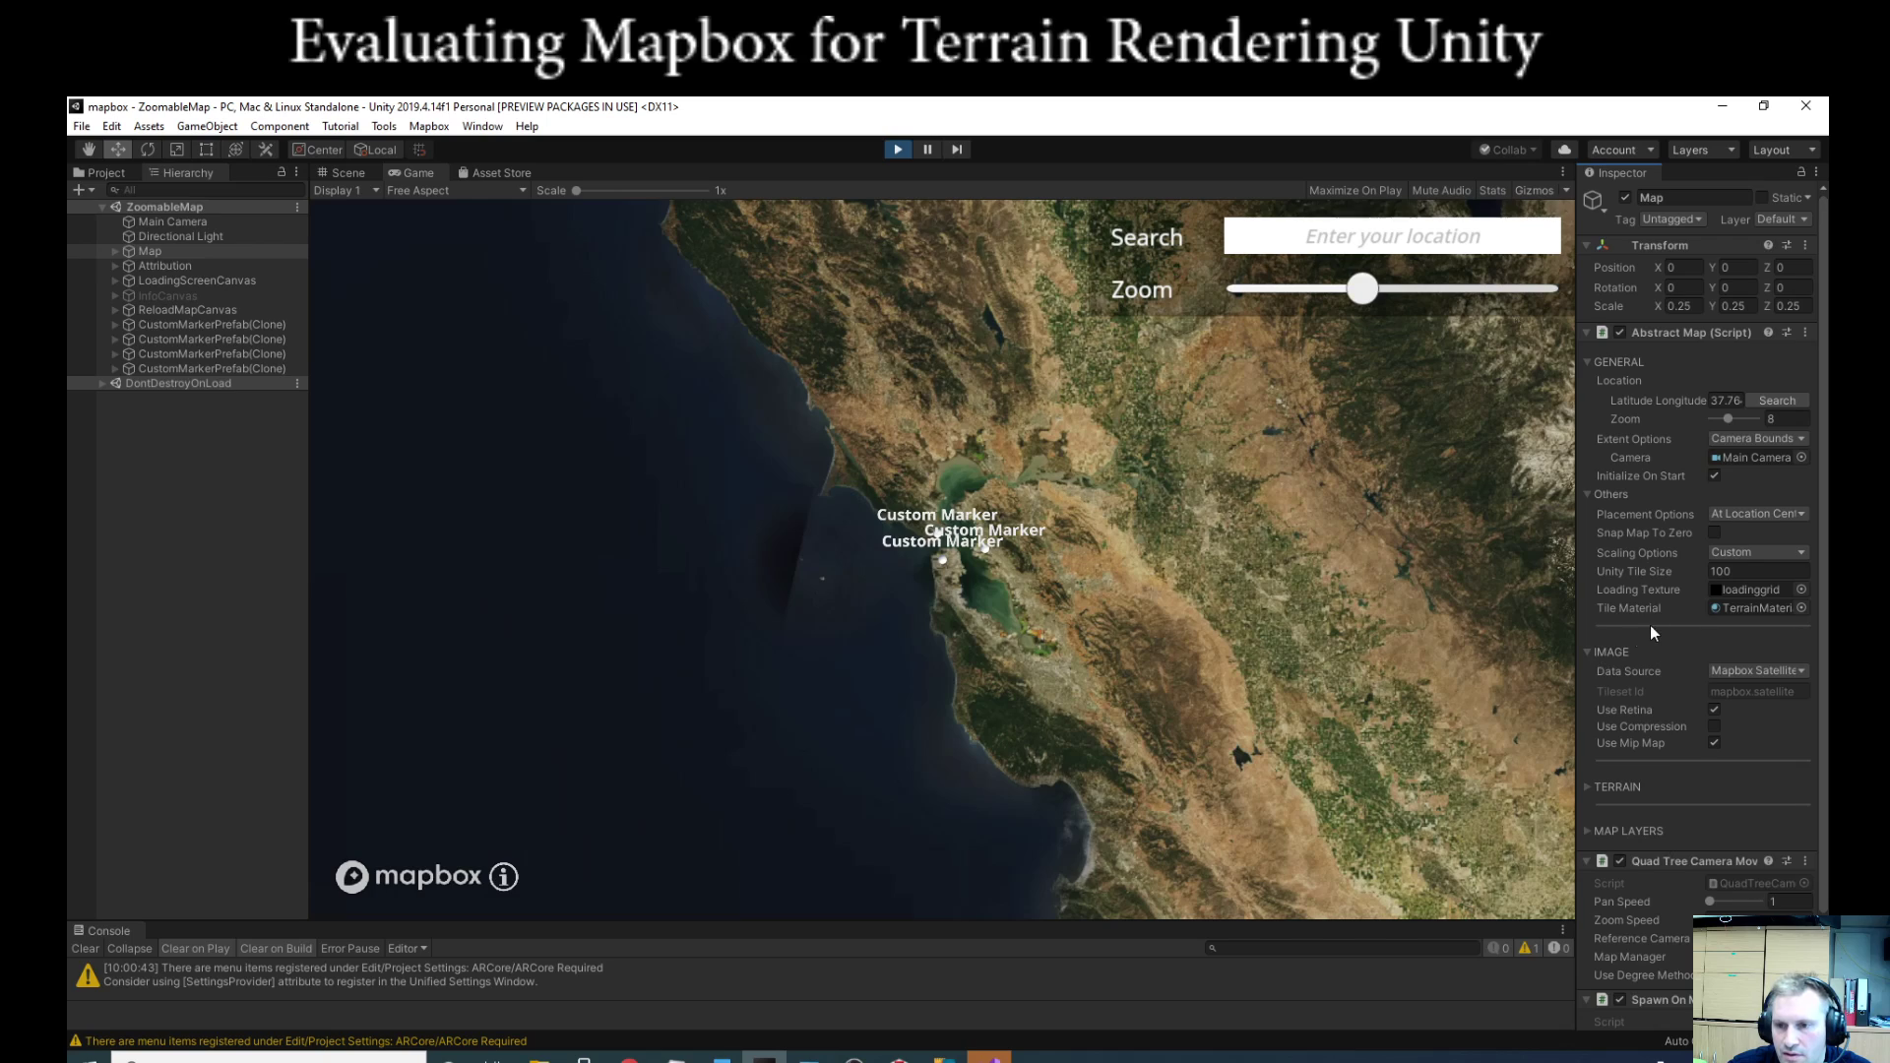
scroll(1660, 629, down, 2)
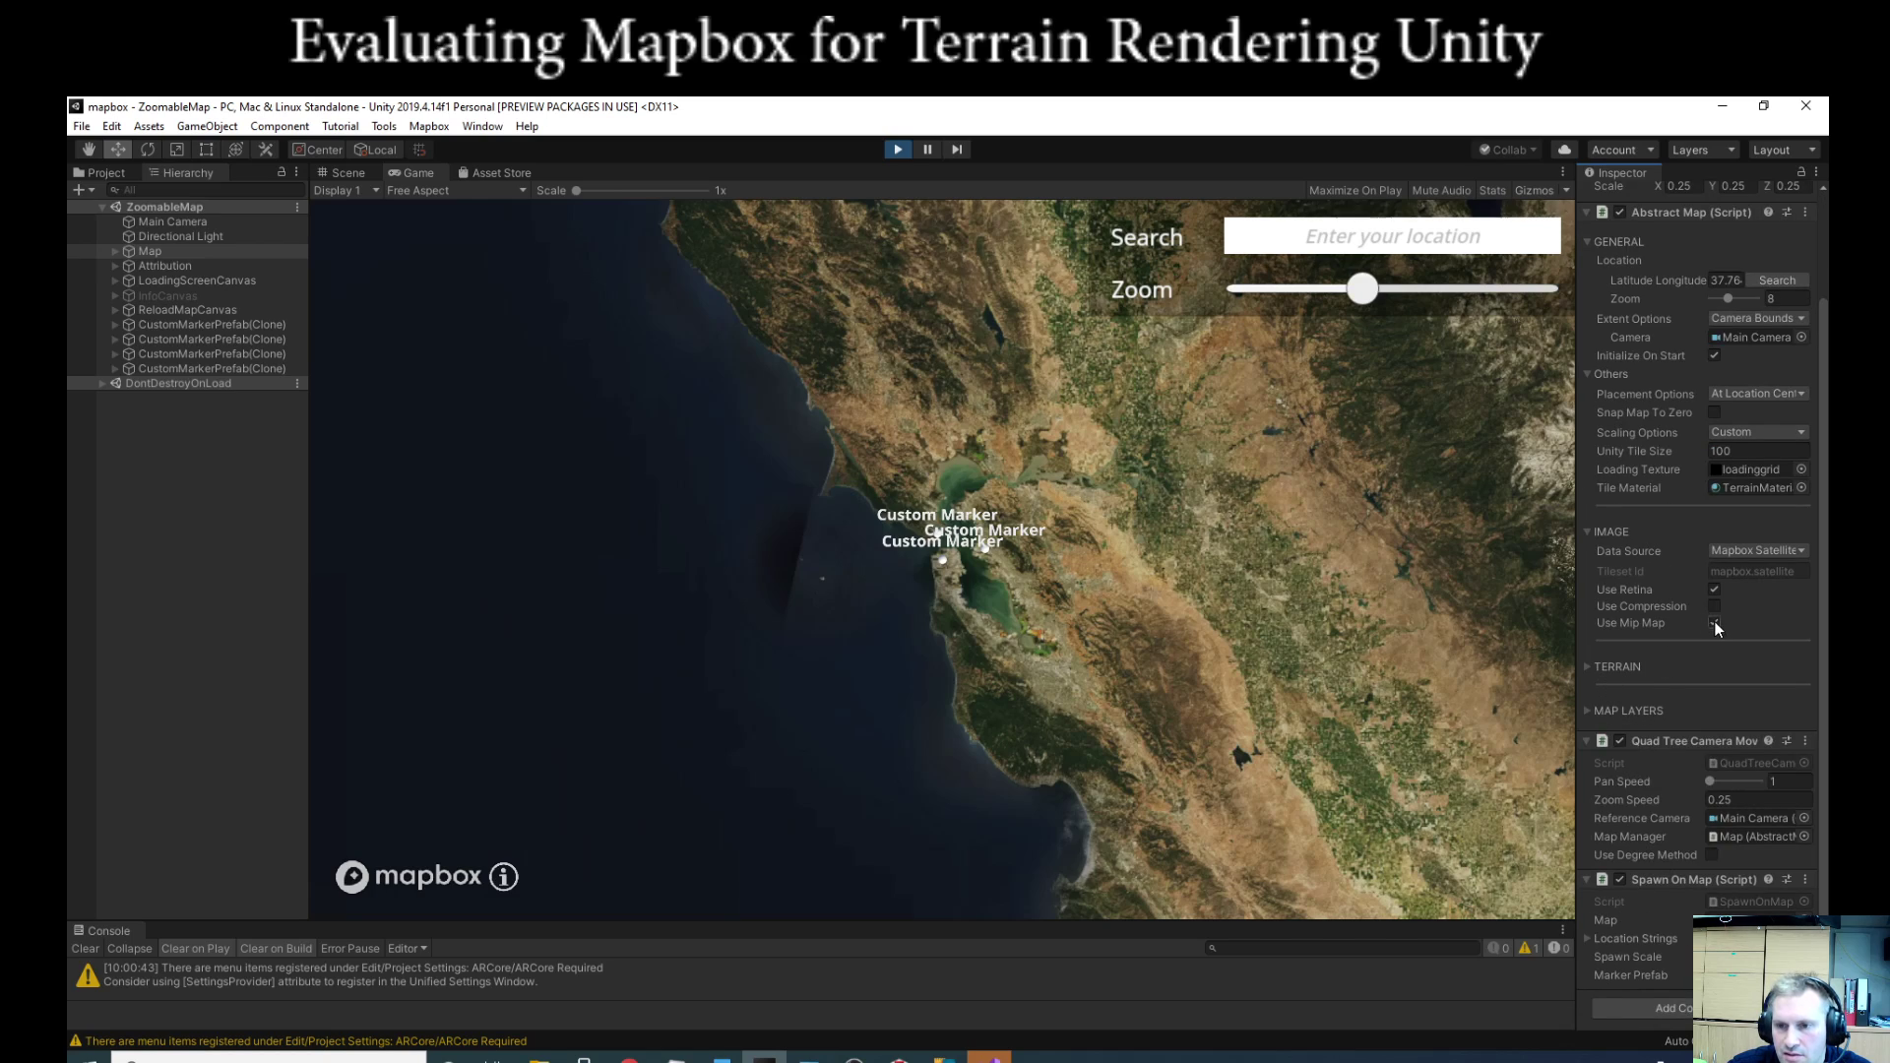
click(1594, 674)
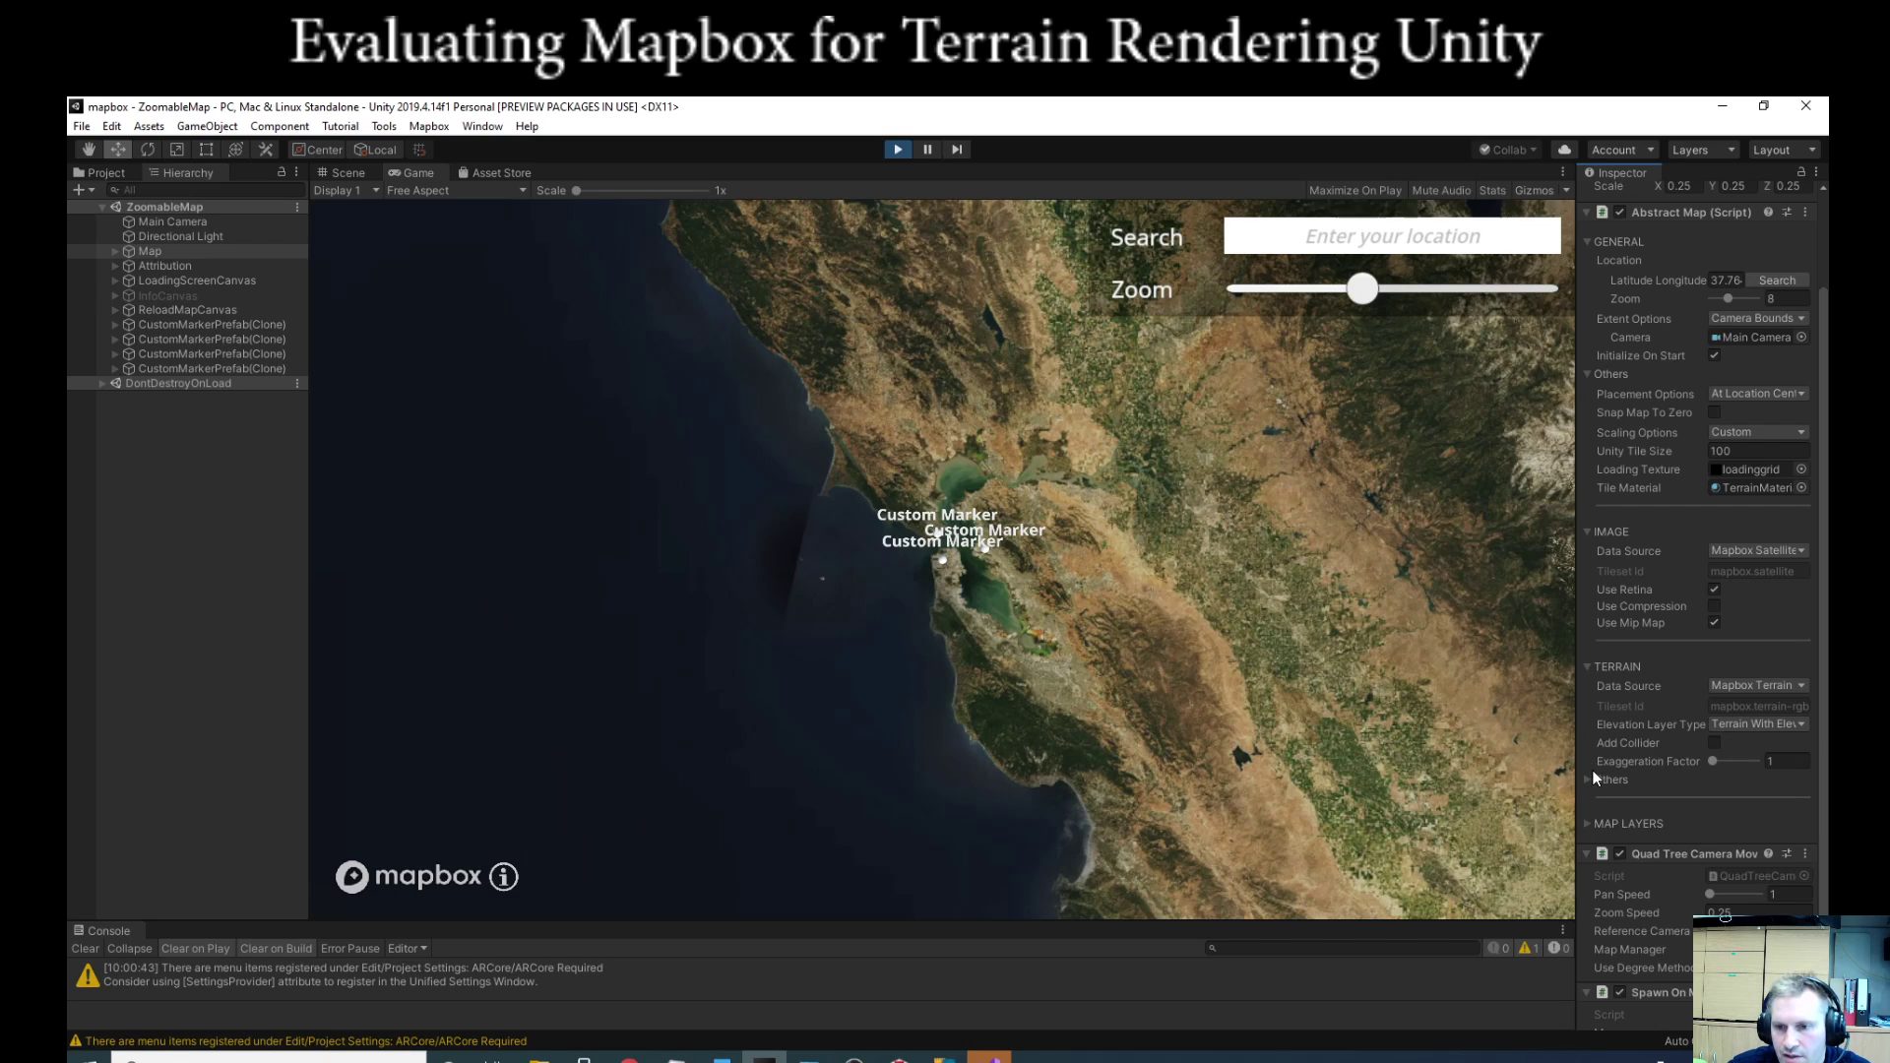
scroll(1608, 681, down, 2)
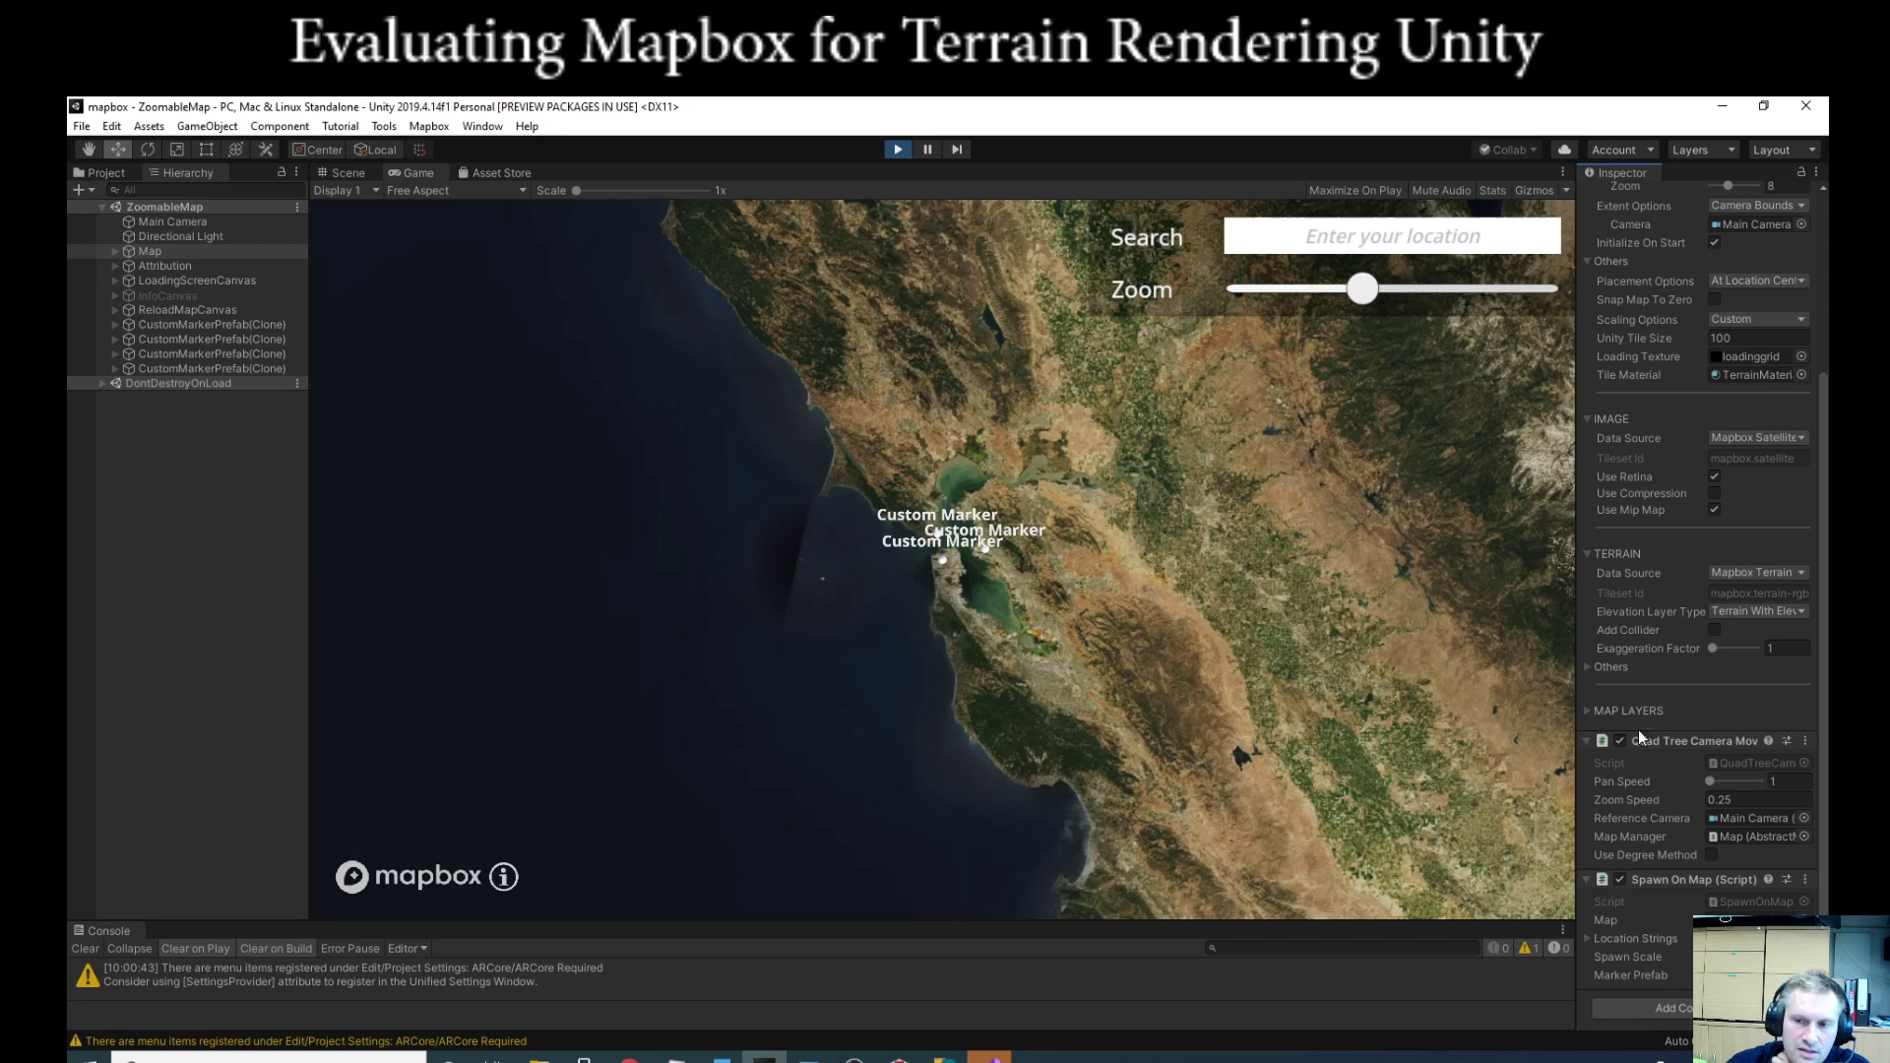
Step: Raise the Quad Tree Camera Mover's Pan Speed to 7.6 and test it by panning the satellite map across California
click(1709, 780)
drag(1709, 778, 1725, 778)
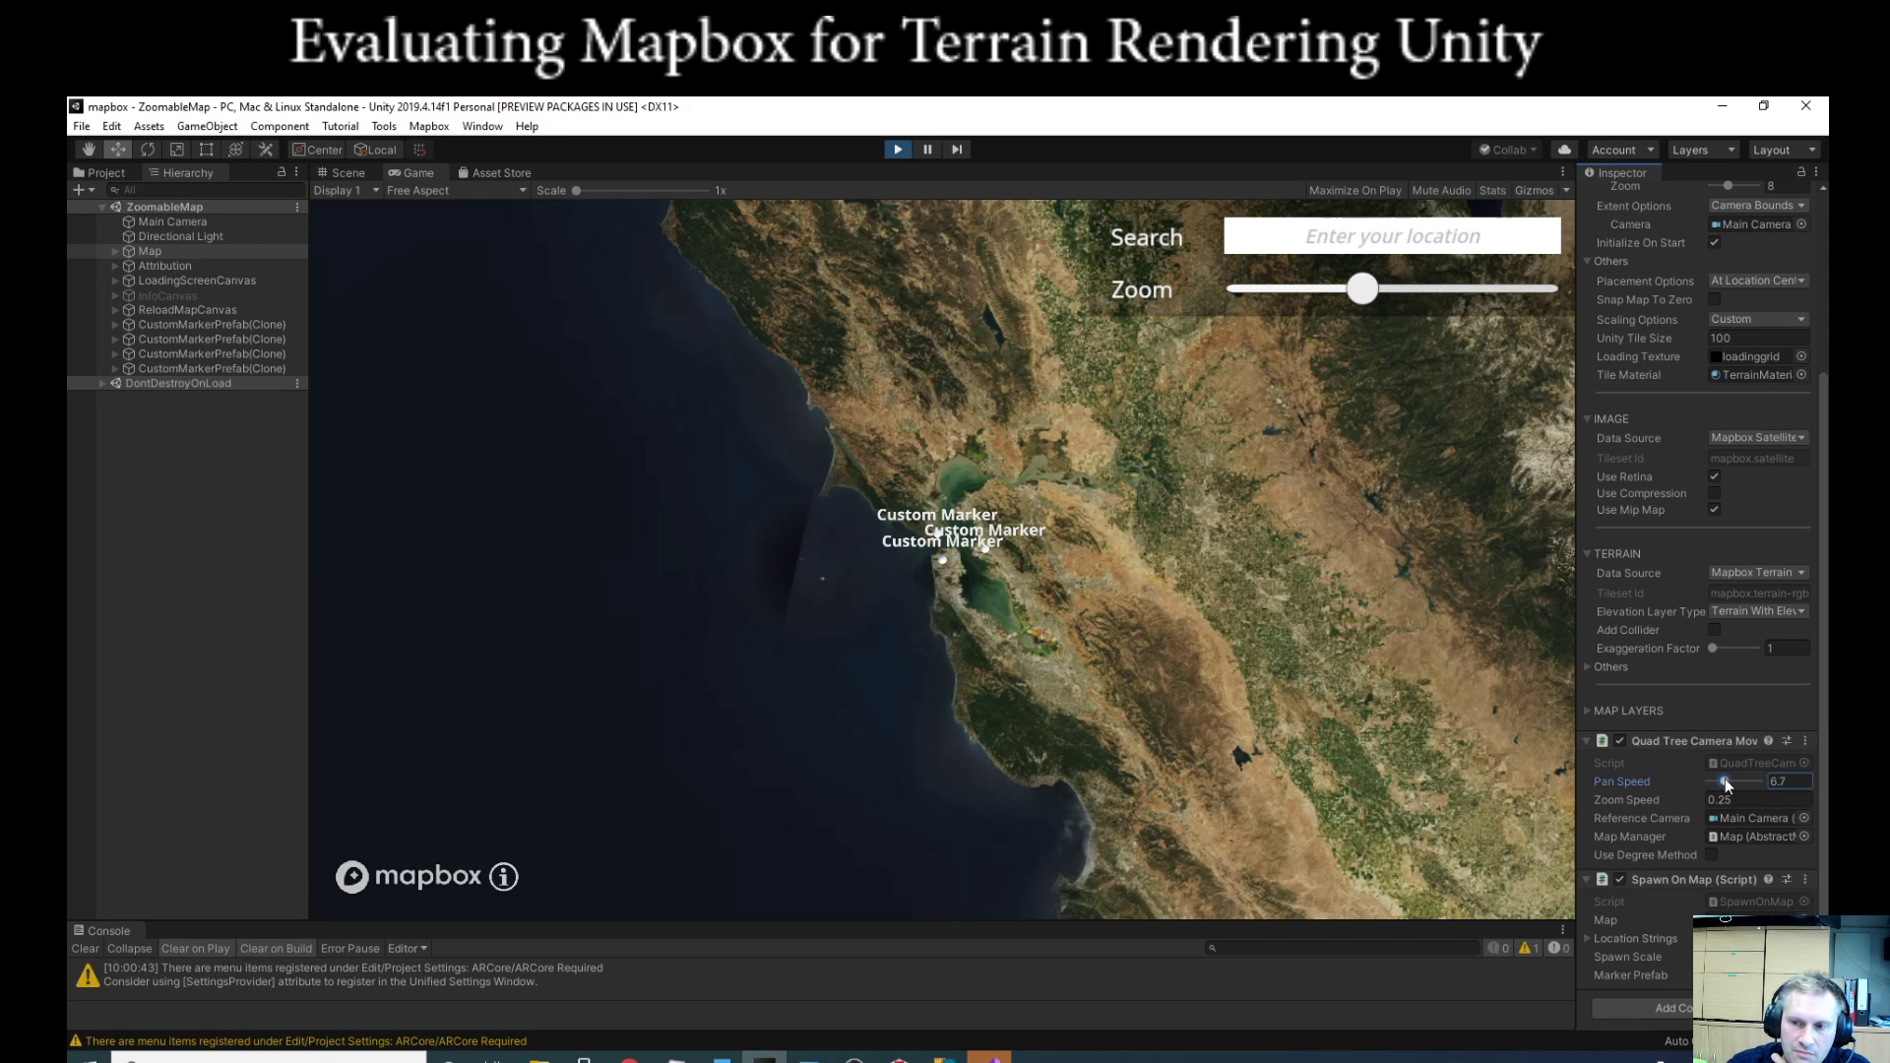
drag(1394, 641, 1317, 617)
scroll(1317, 616, down, 2)
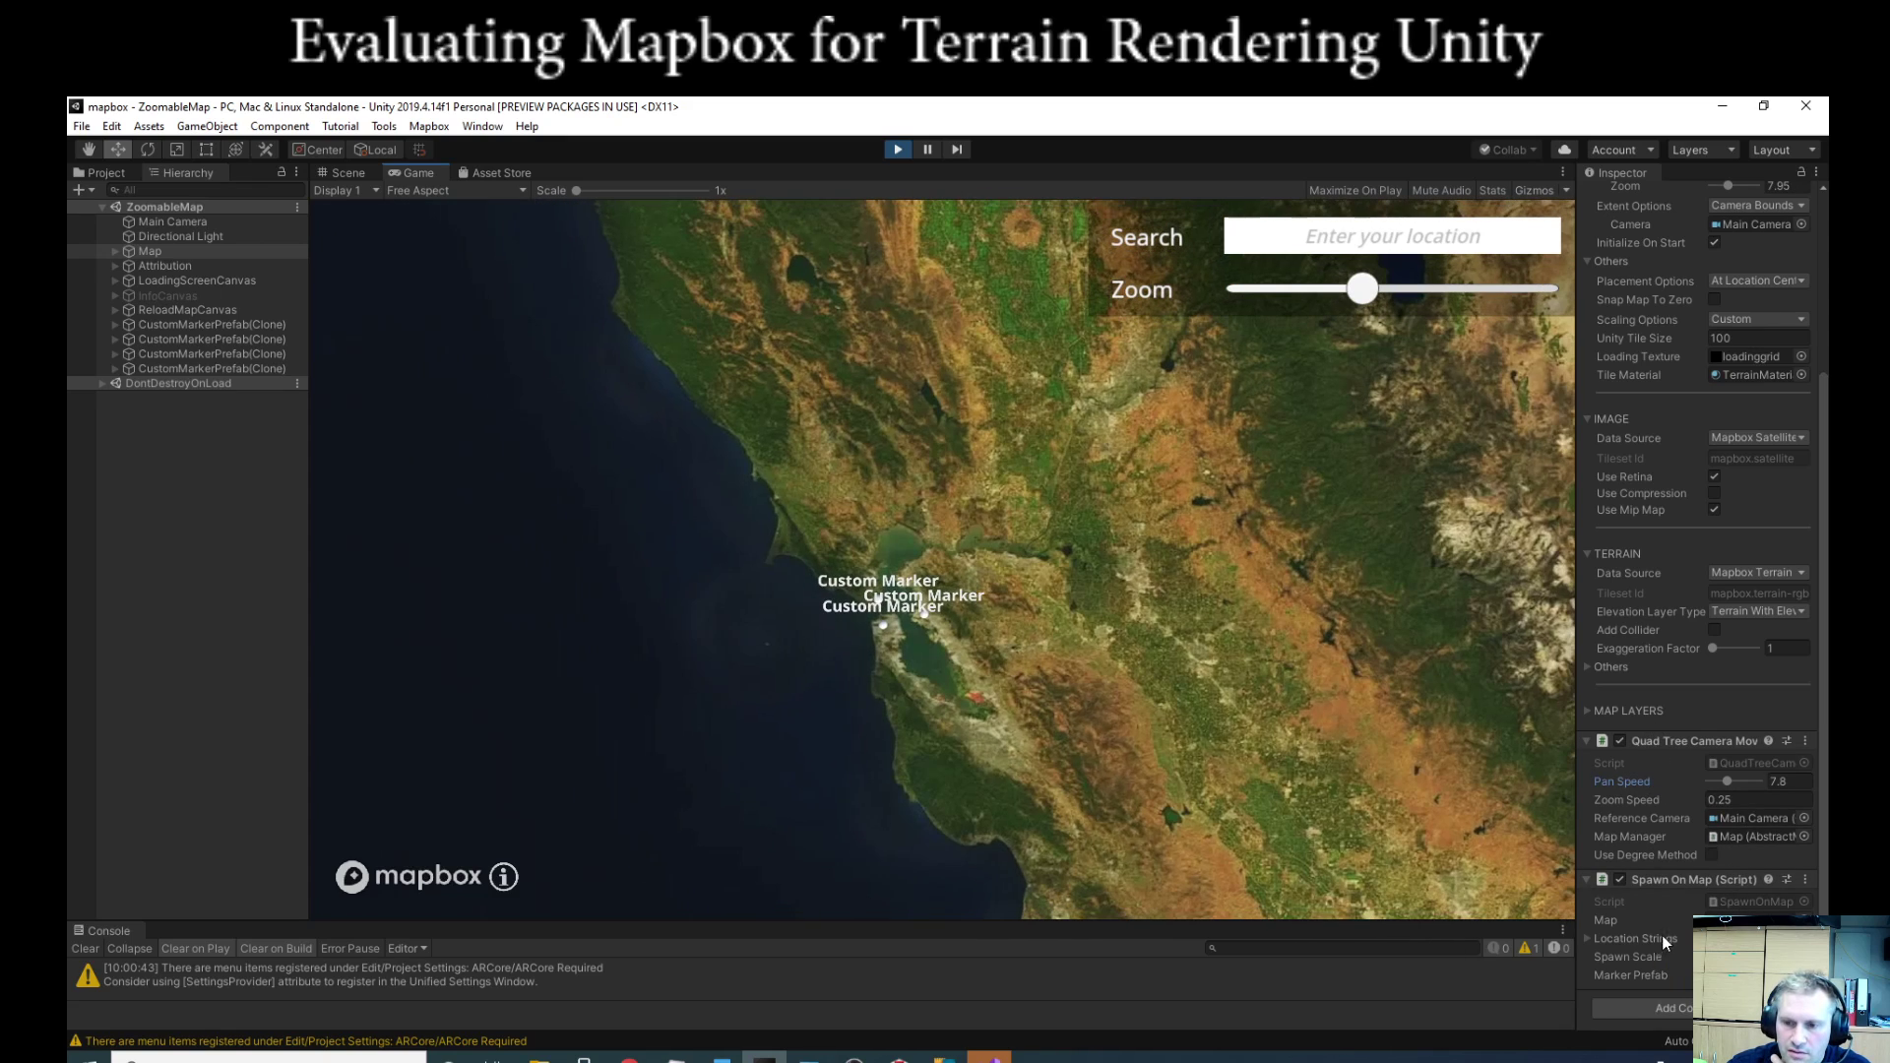
click(1660, 922)
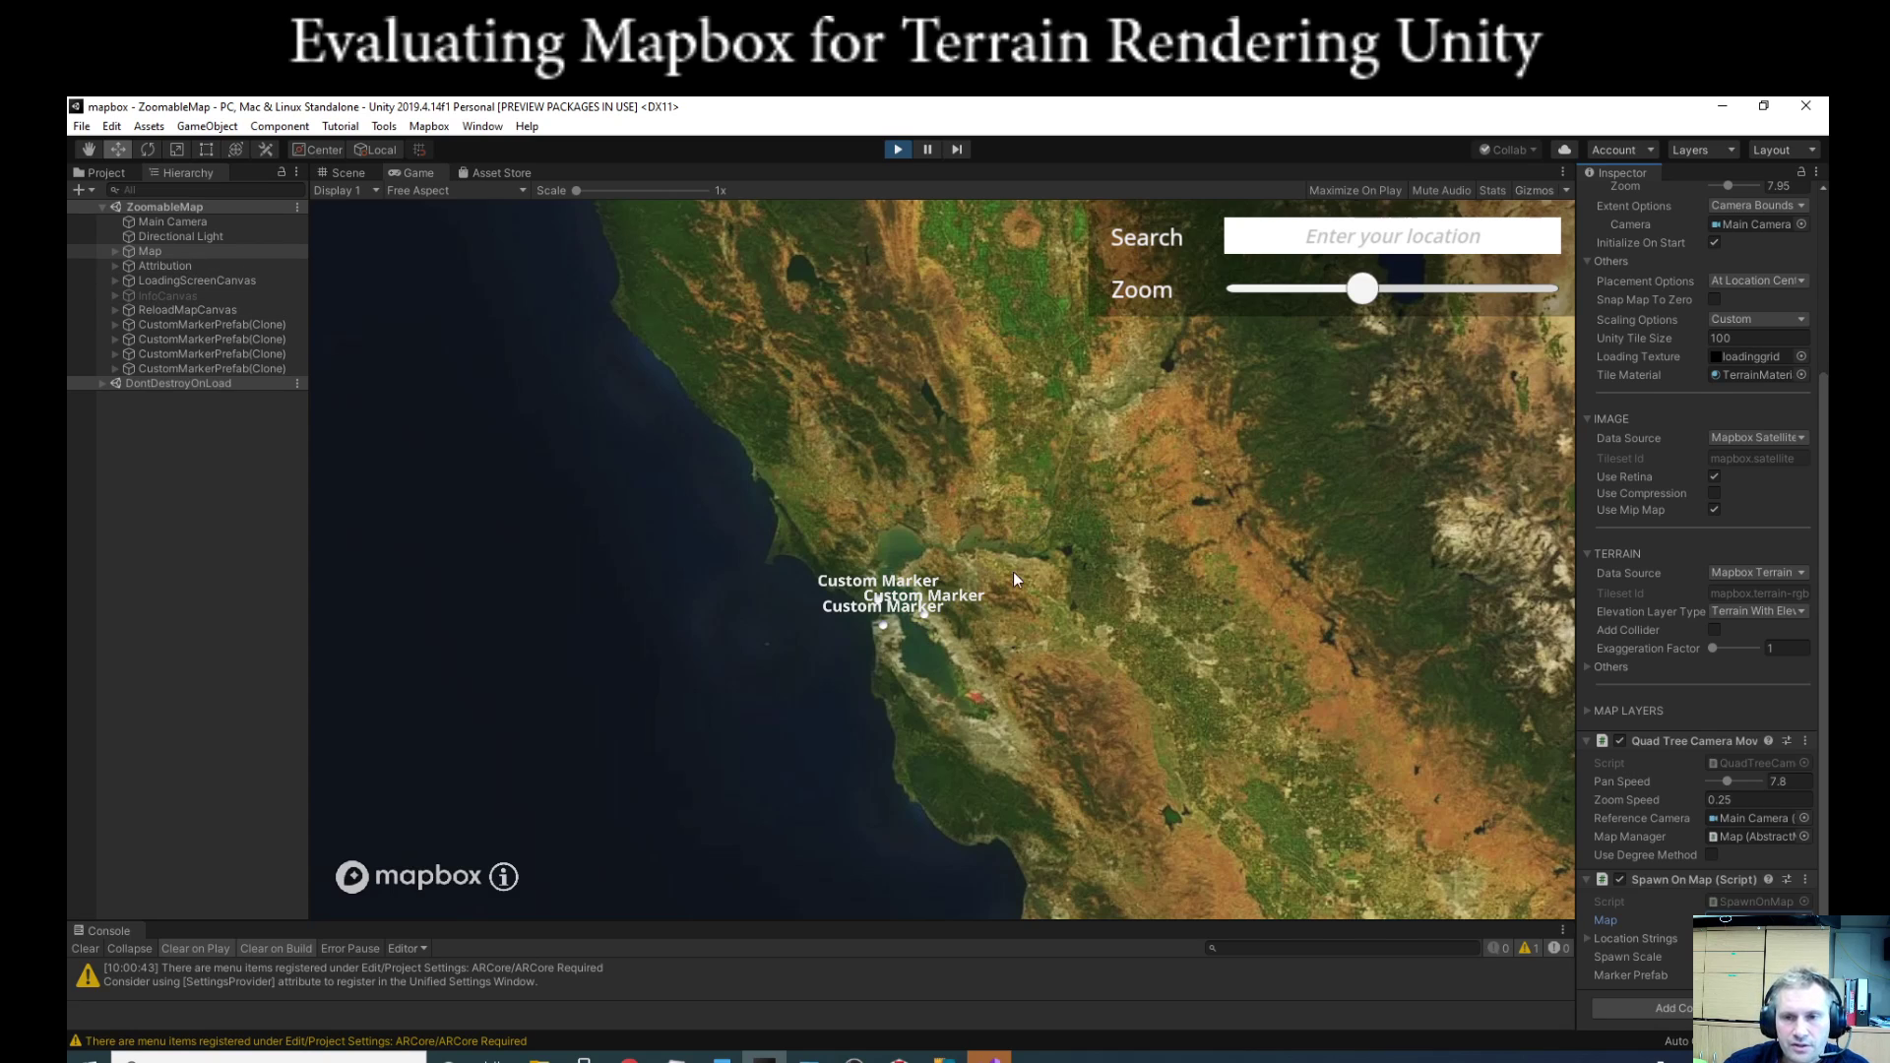
drag(1015, 574, 929, 640)
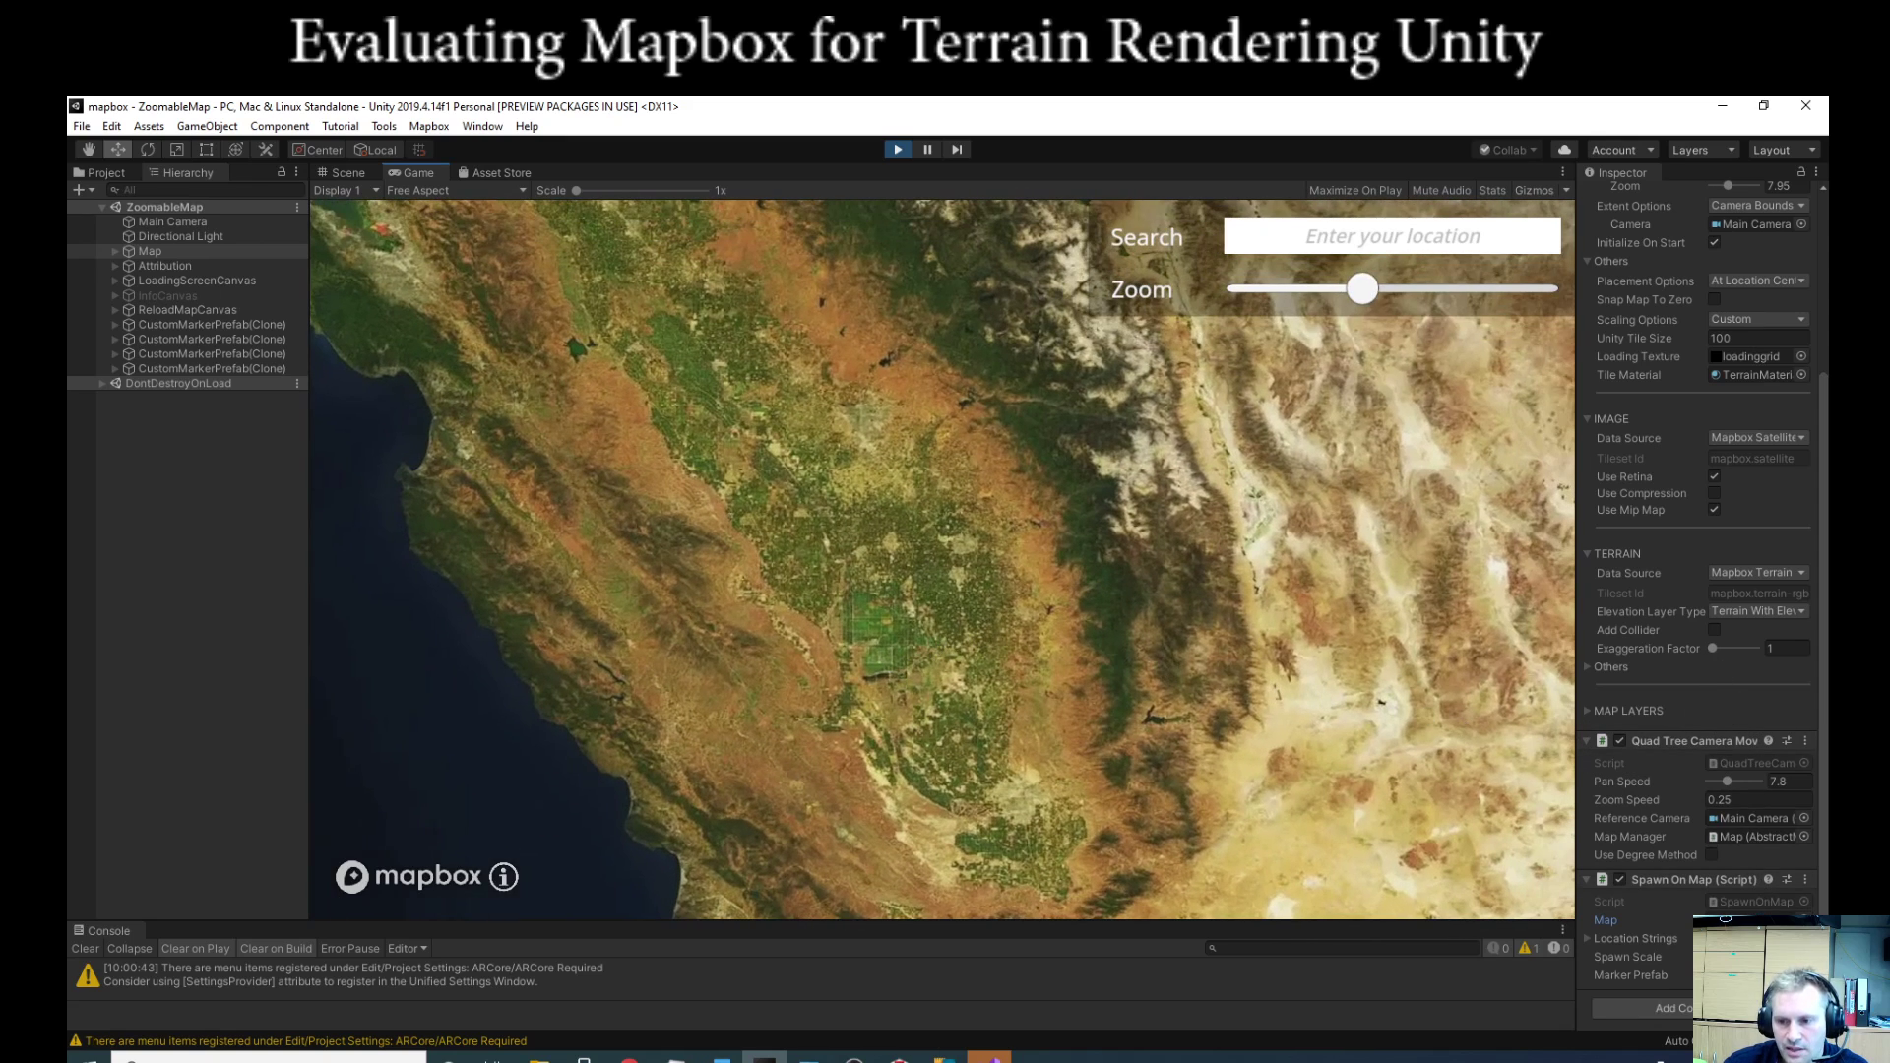
Step: Lower the Pan Speed to 3.9 and test panning and zooming over California's Central Valley
drag(1734, 786, 1709, 781)
drag(1324, 728, 1144, 670)
scroll(1140, 662, up, 3)
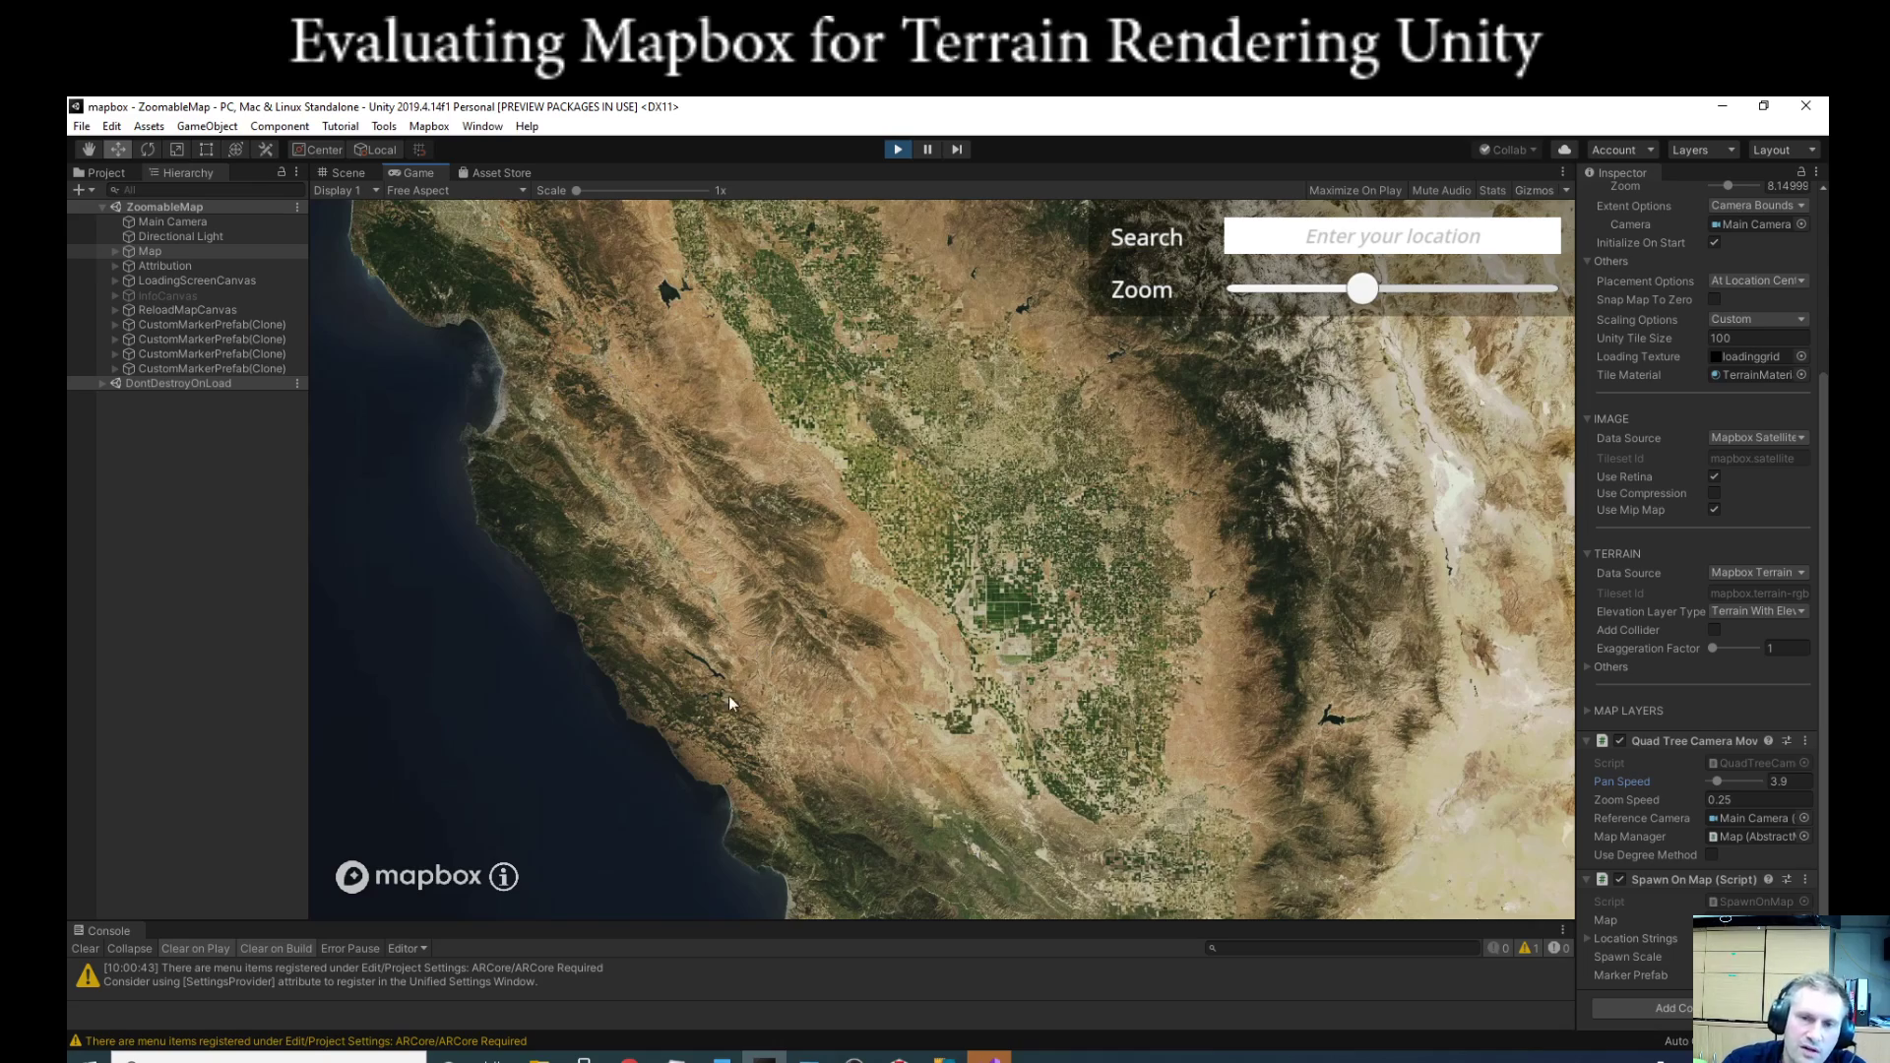
Step: Zoom the satellite map in on the Central Valley farmland to about level 16 to examine the imagery detail
scroll(967, 571, up, 4)
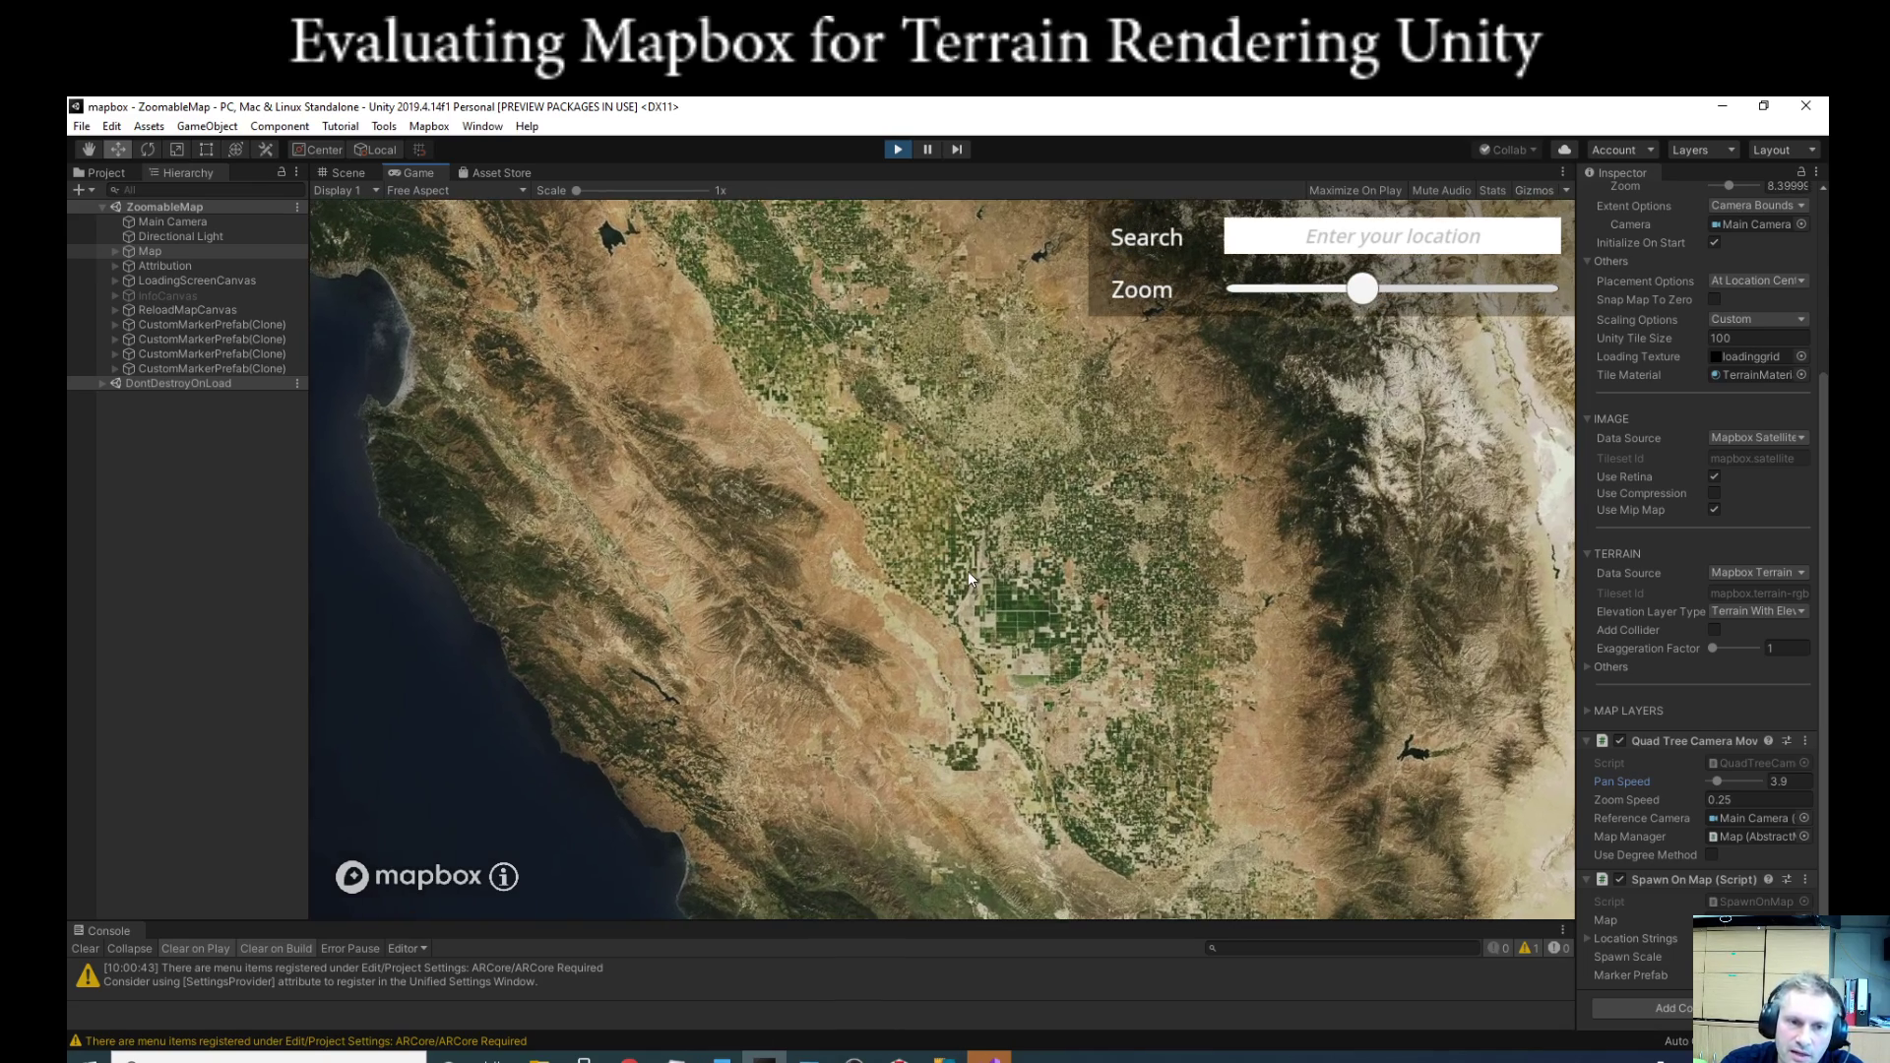
scroll(912, 576, up, 10)
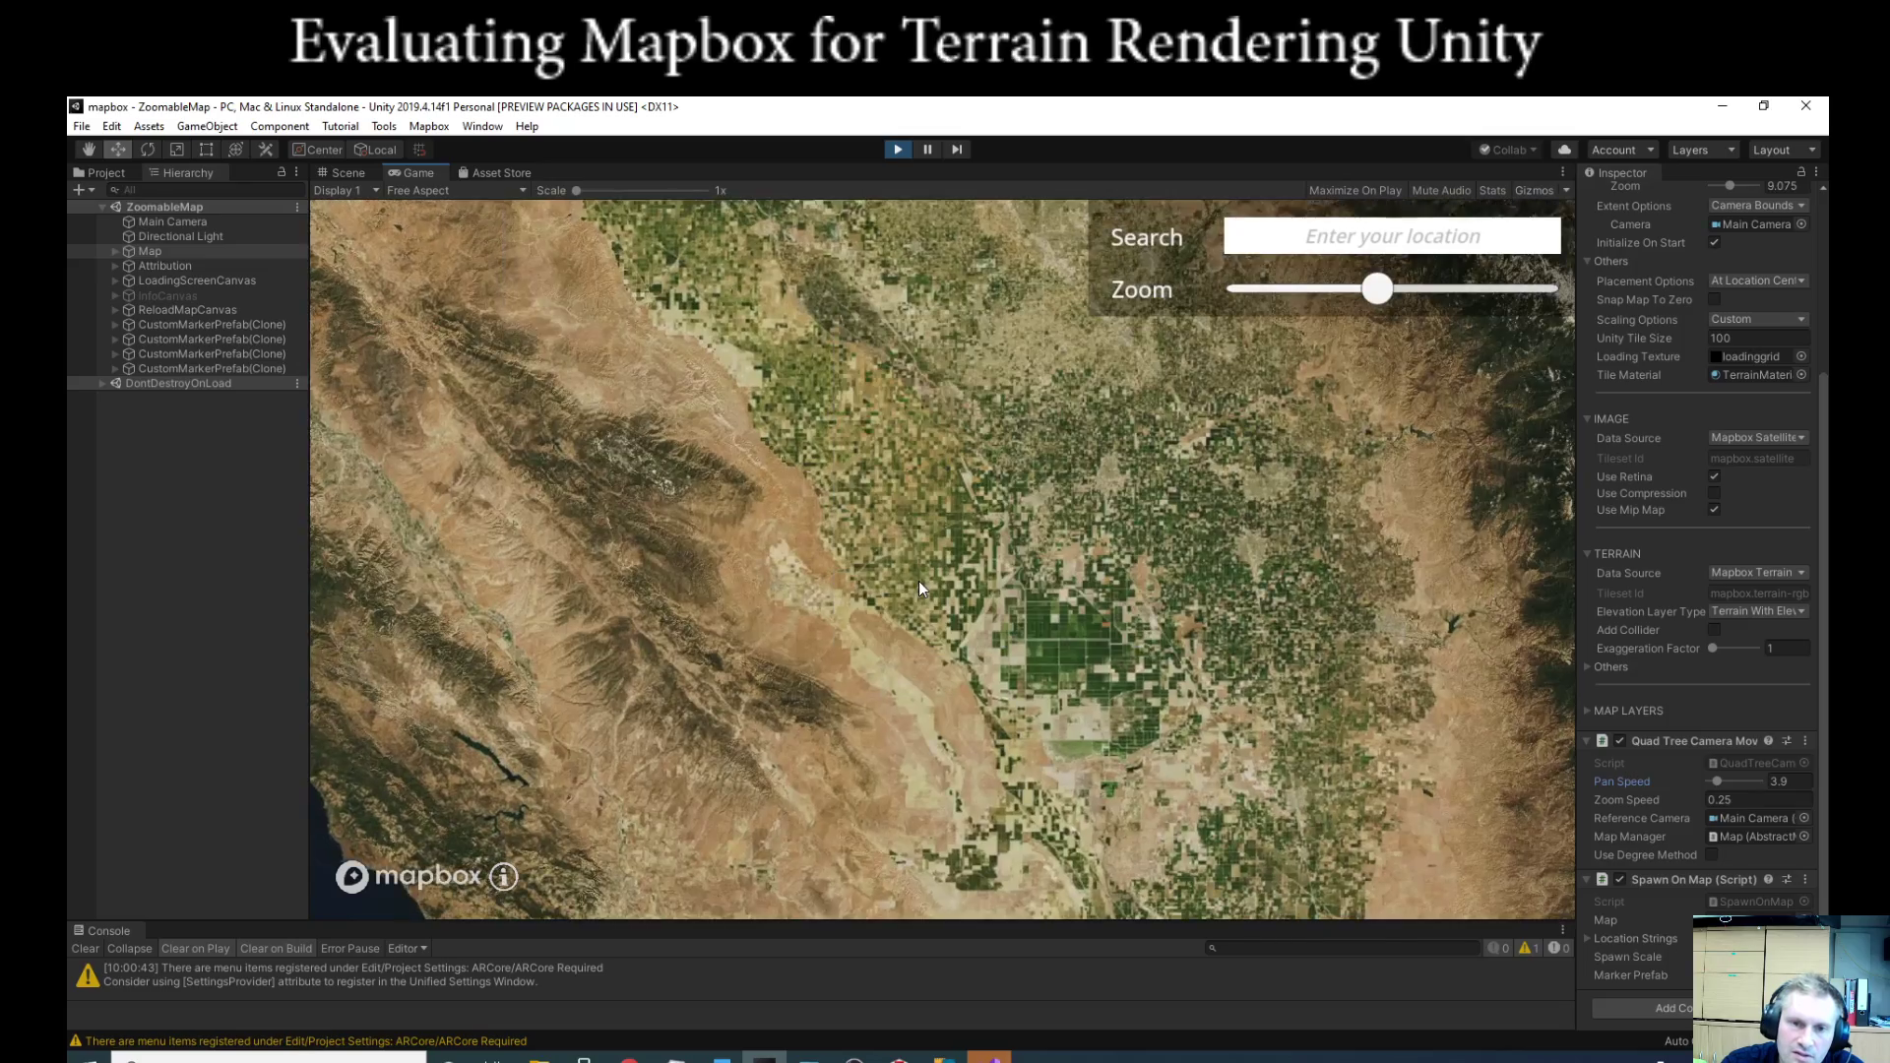
scroll(930, 578, up, 5)
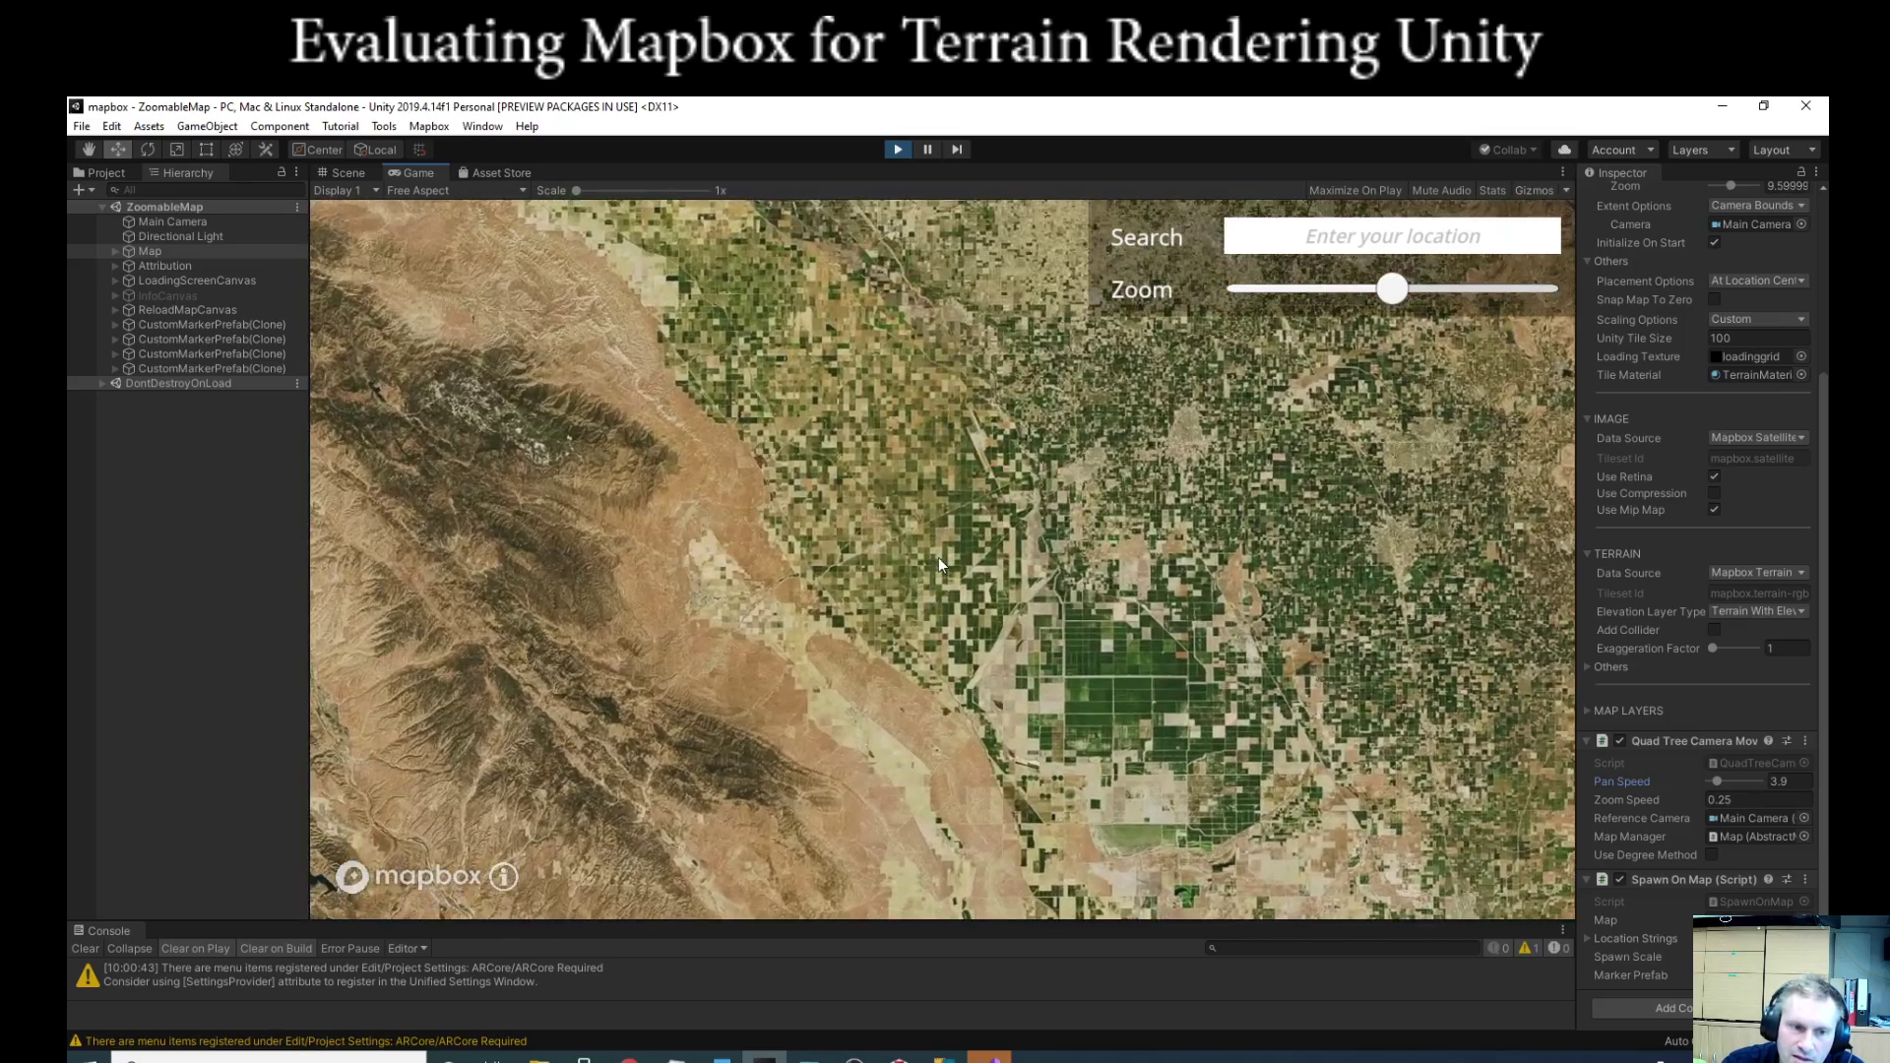
scroll(939, 565, up, 4)
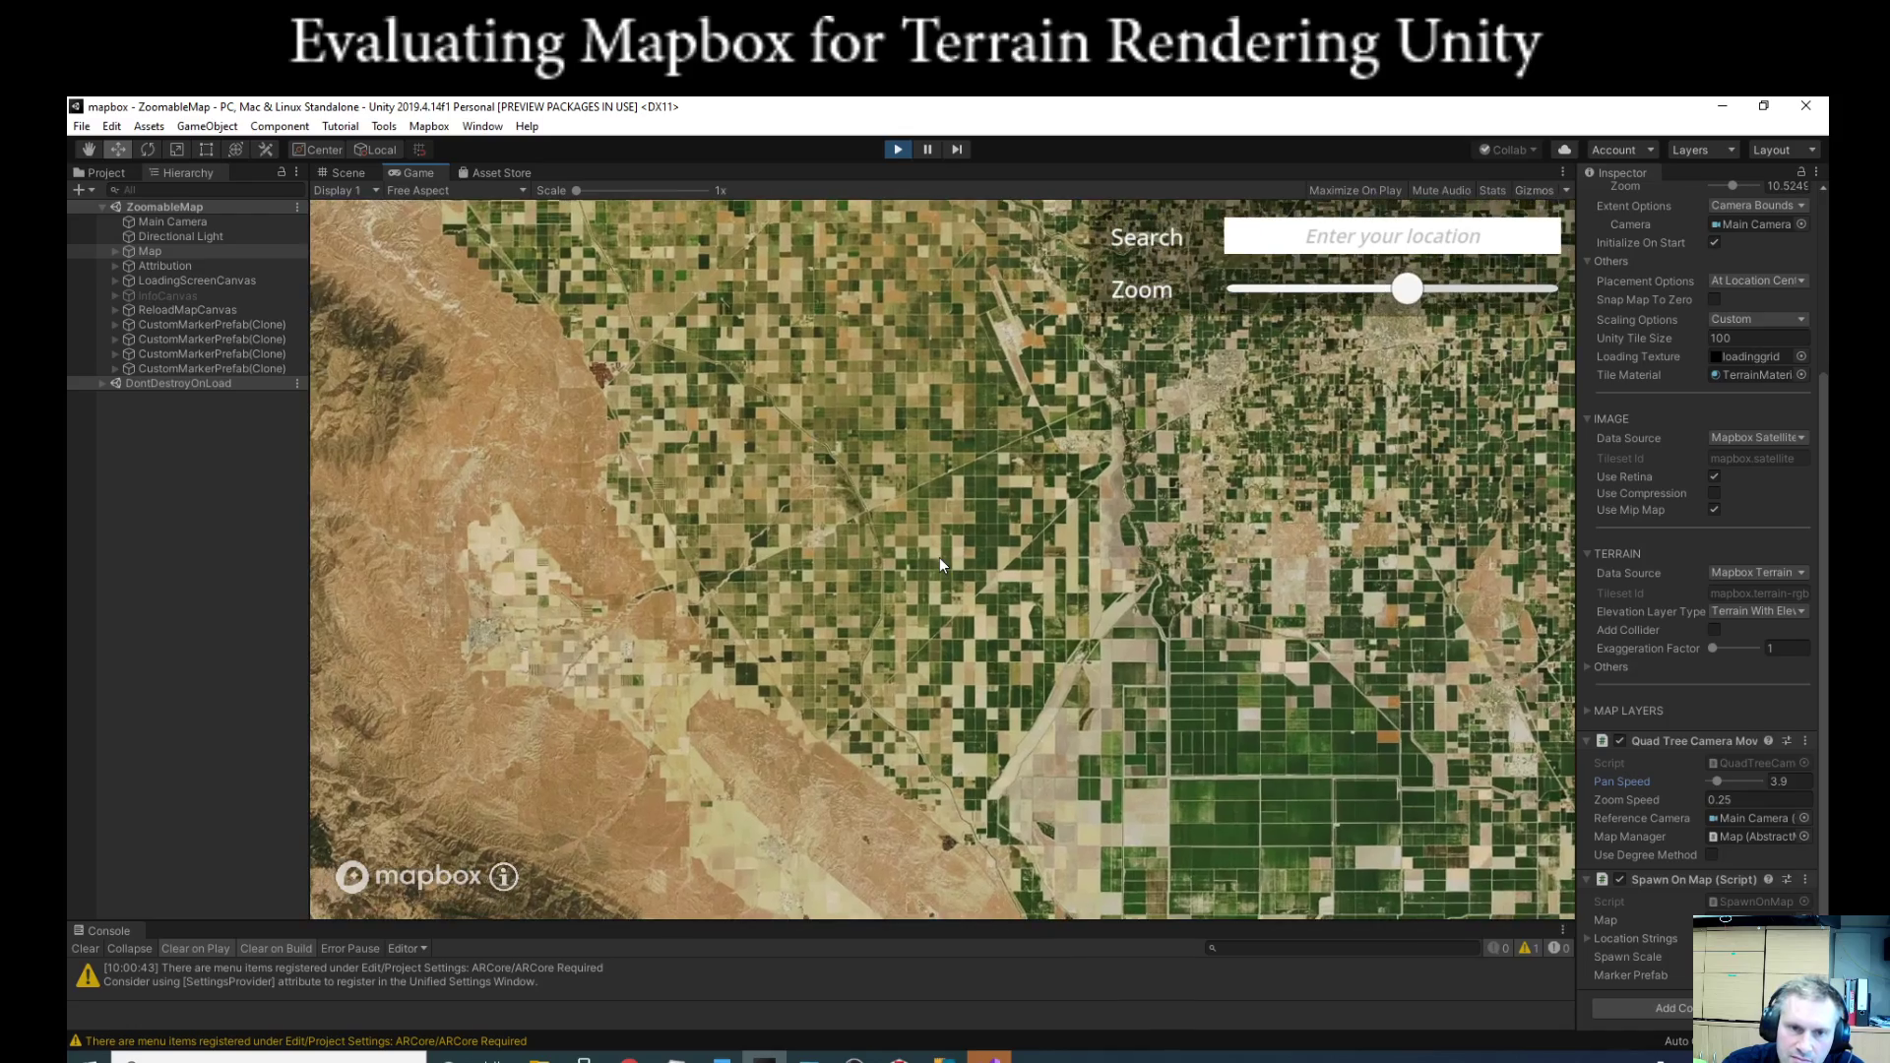
scroll(934, 674, up, 4)
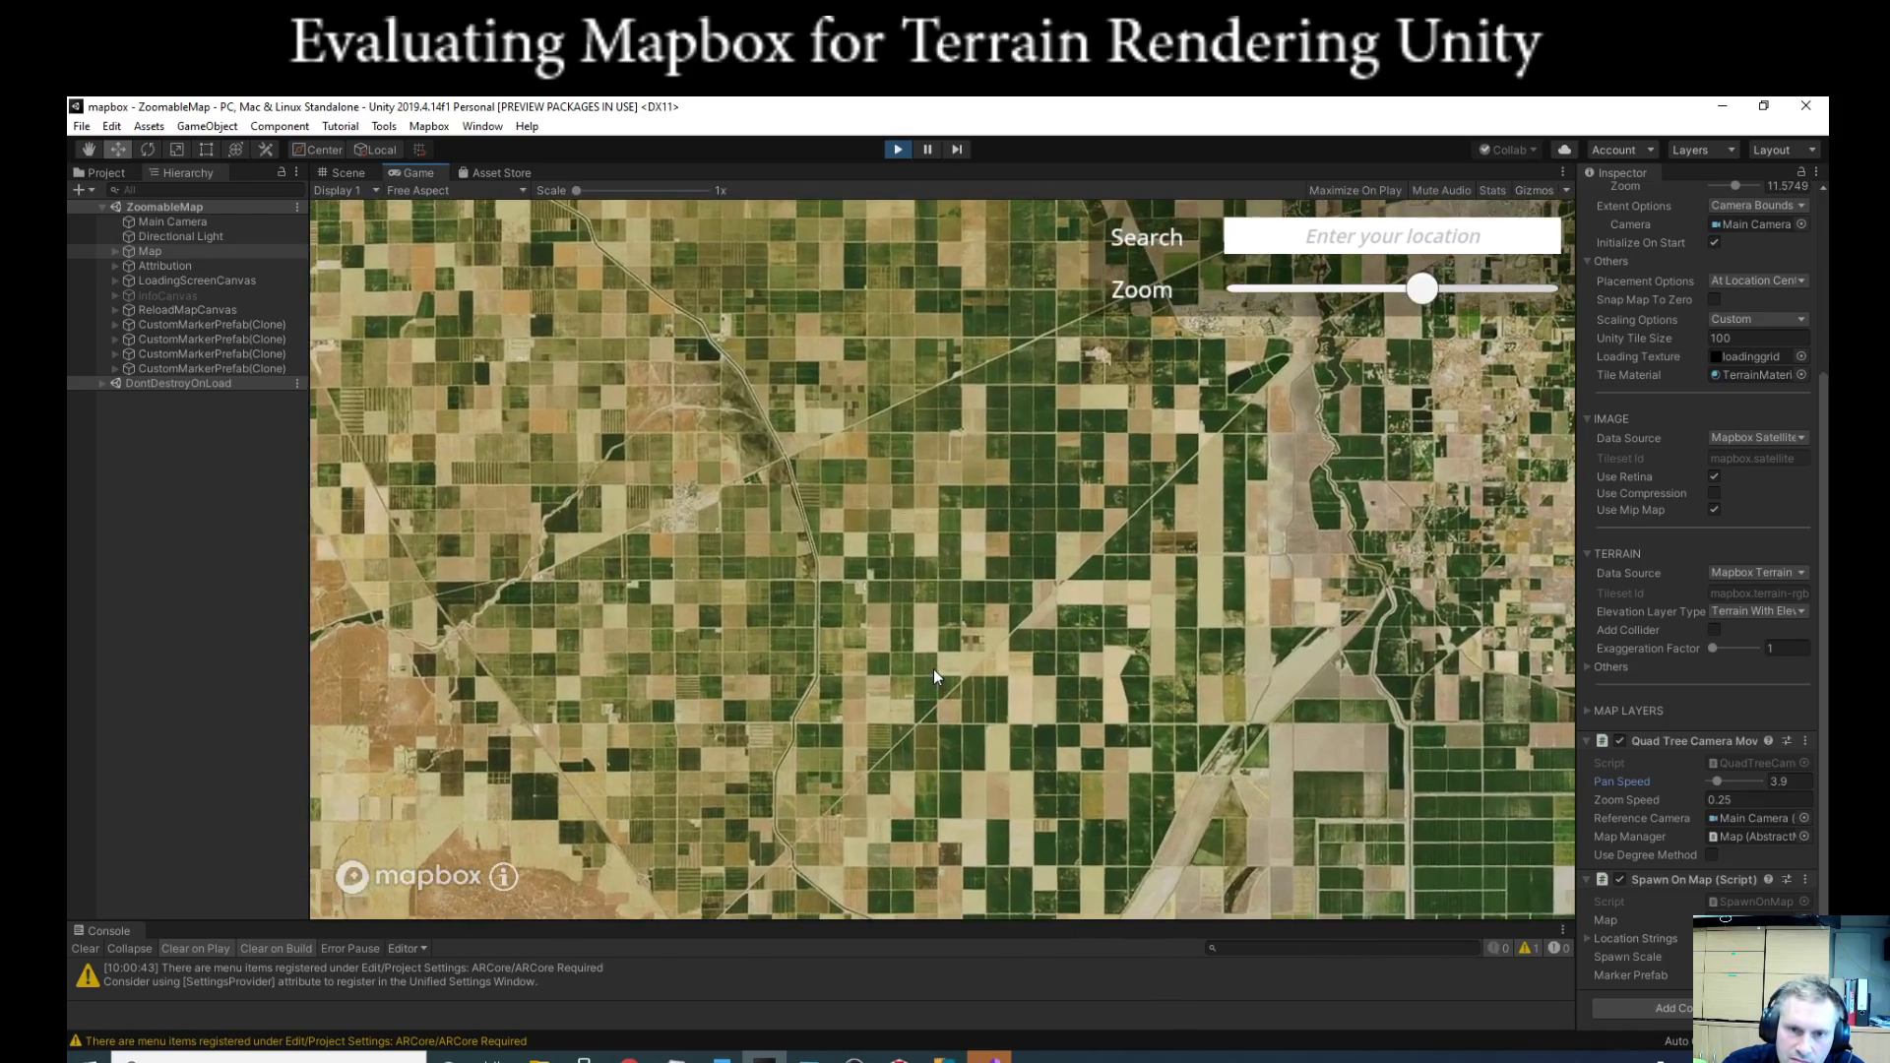
scroll(935, 676, up, 4)
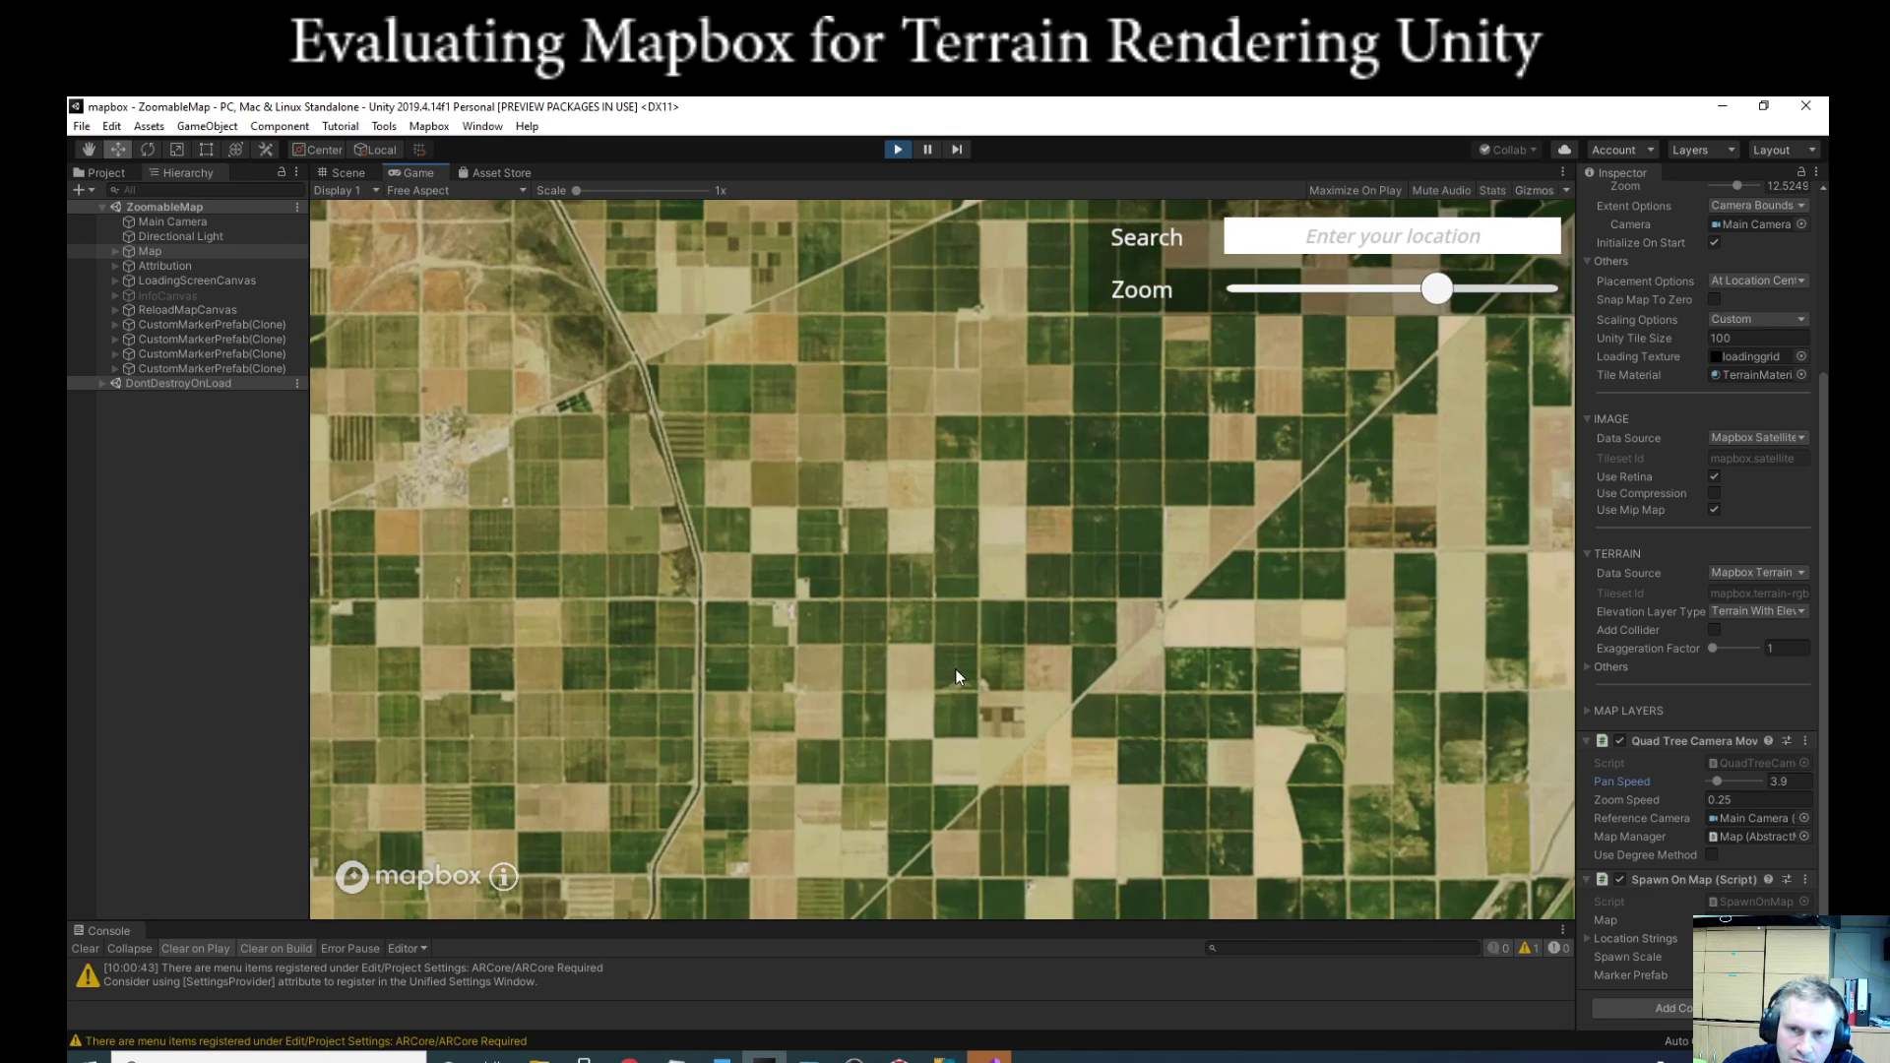
scroll(955, 675, up, 4)
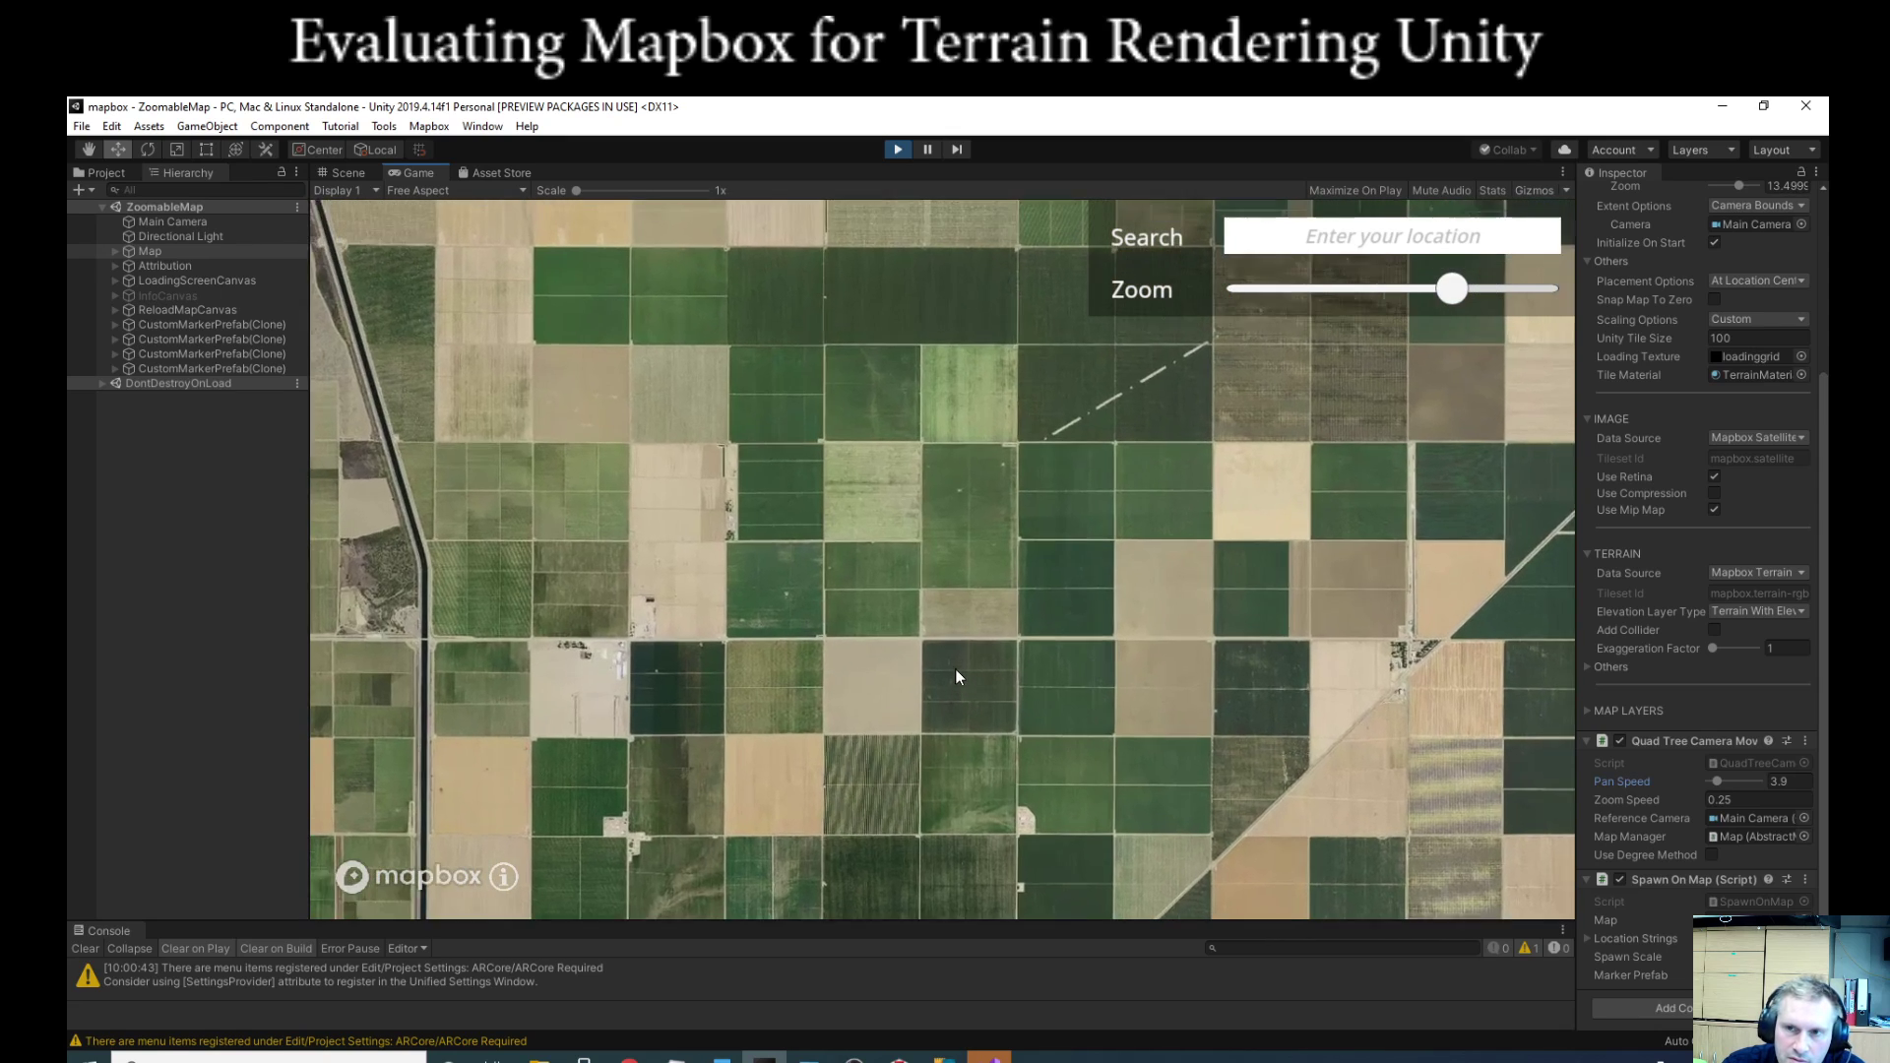
scroll(967, 669, up, 2)
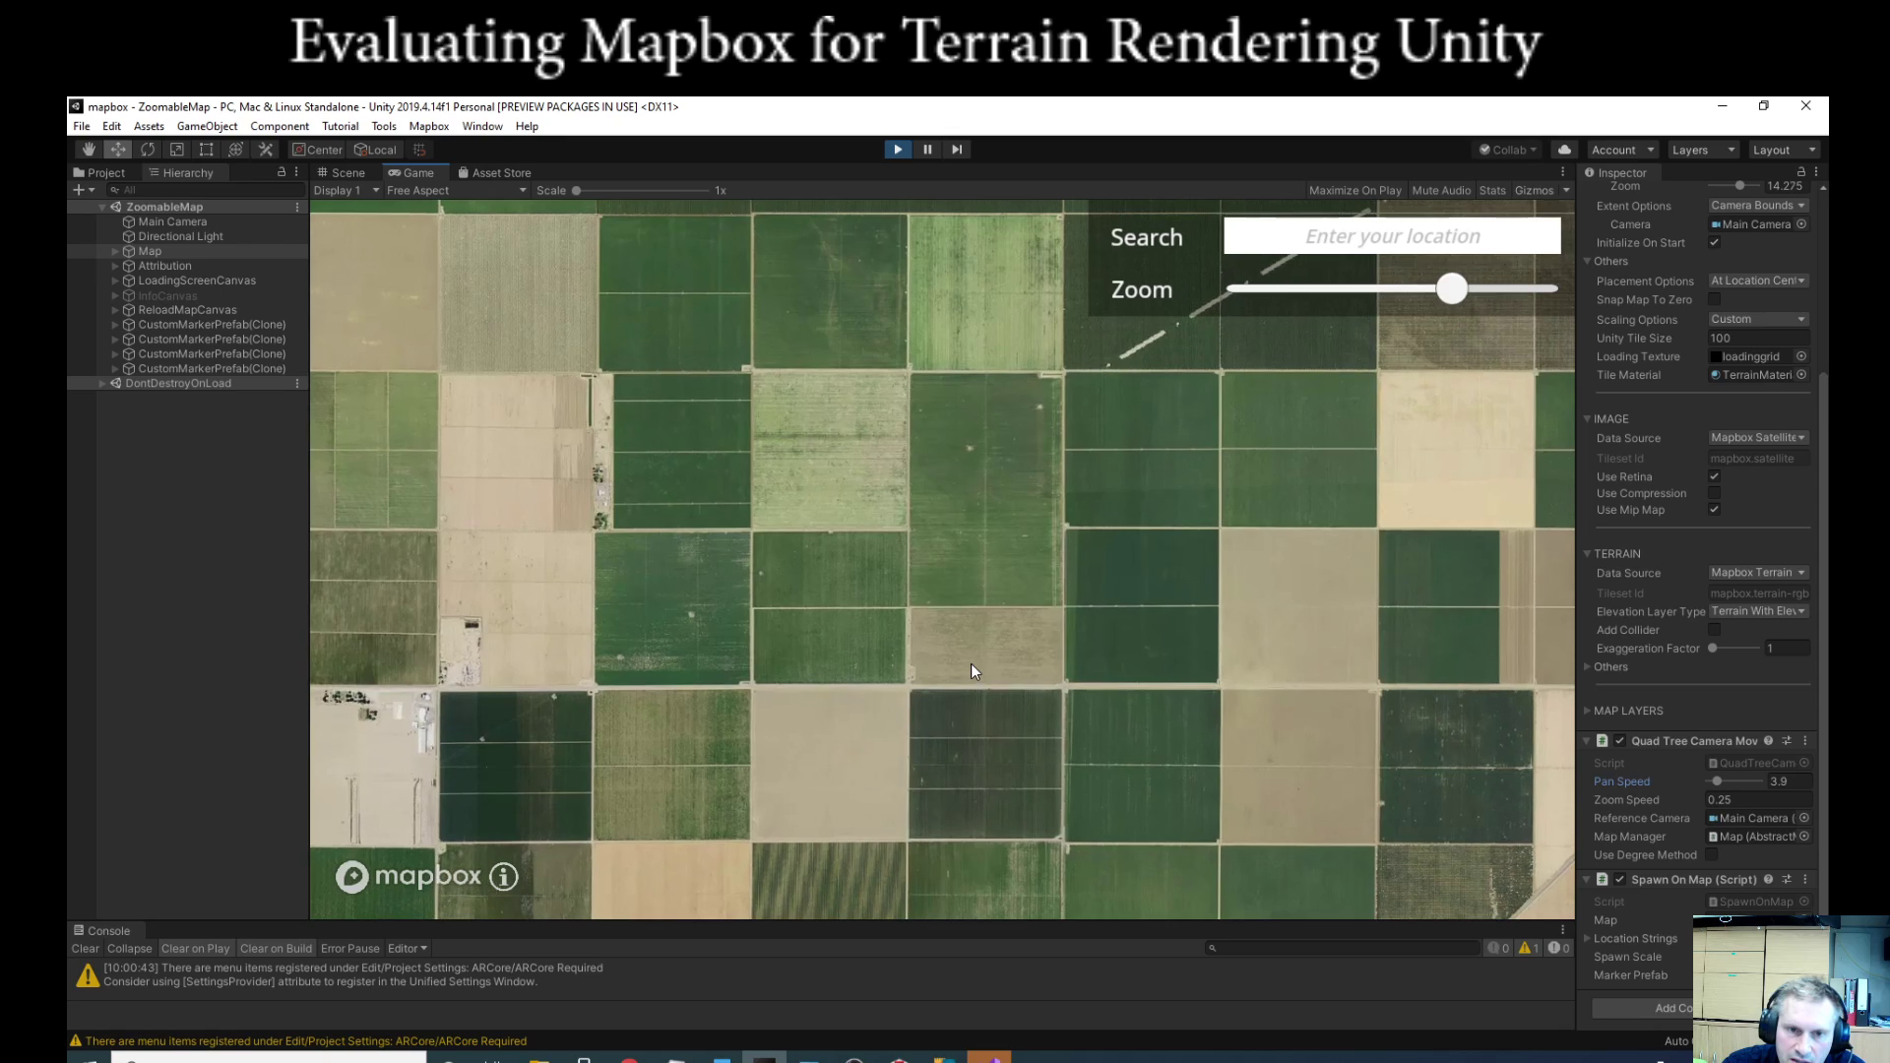
scroll(968, 670, up, 3)
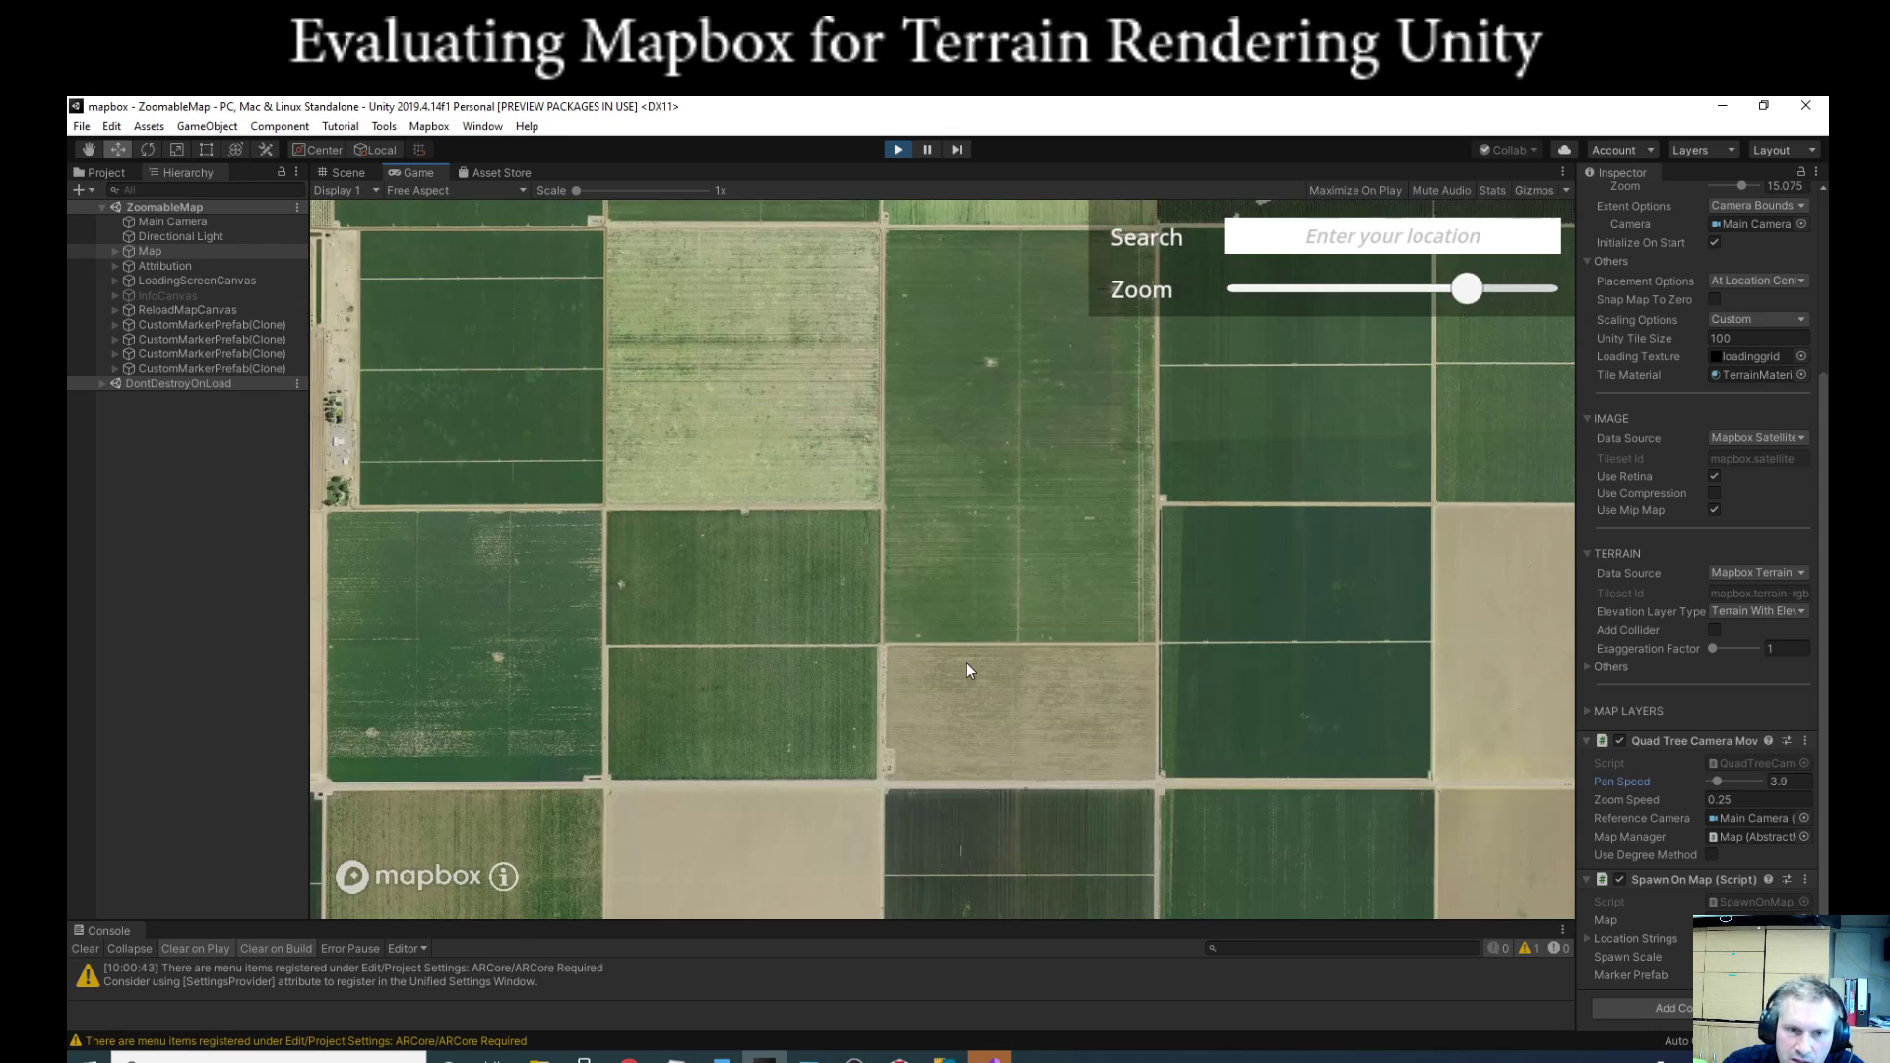
scroll(963, 659, up, 2)
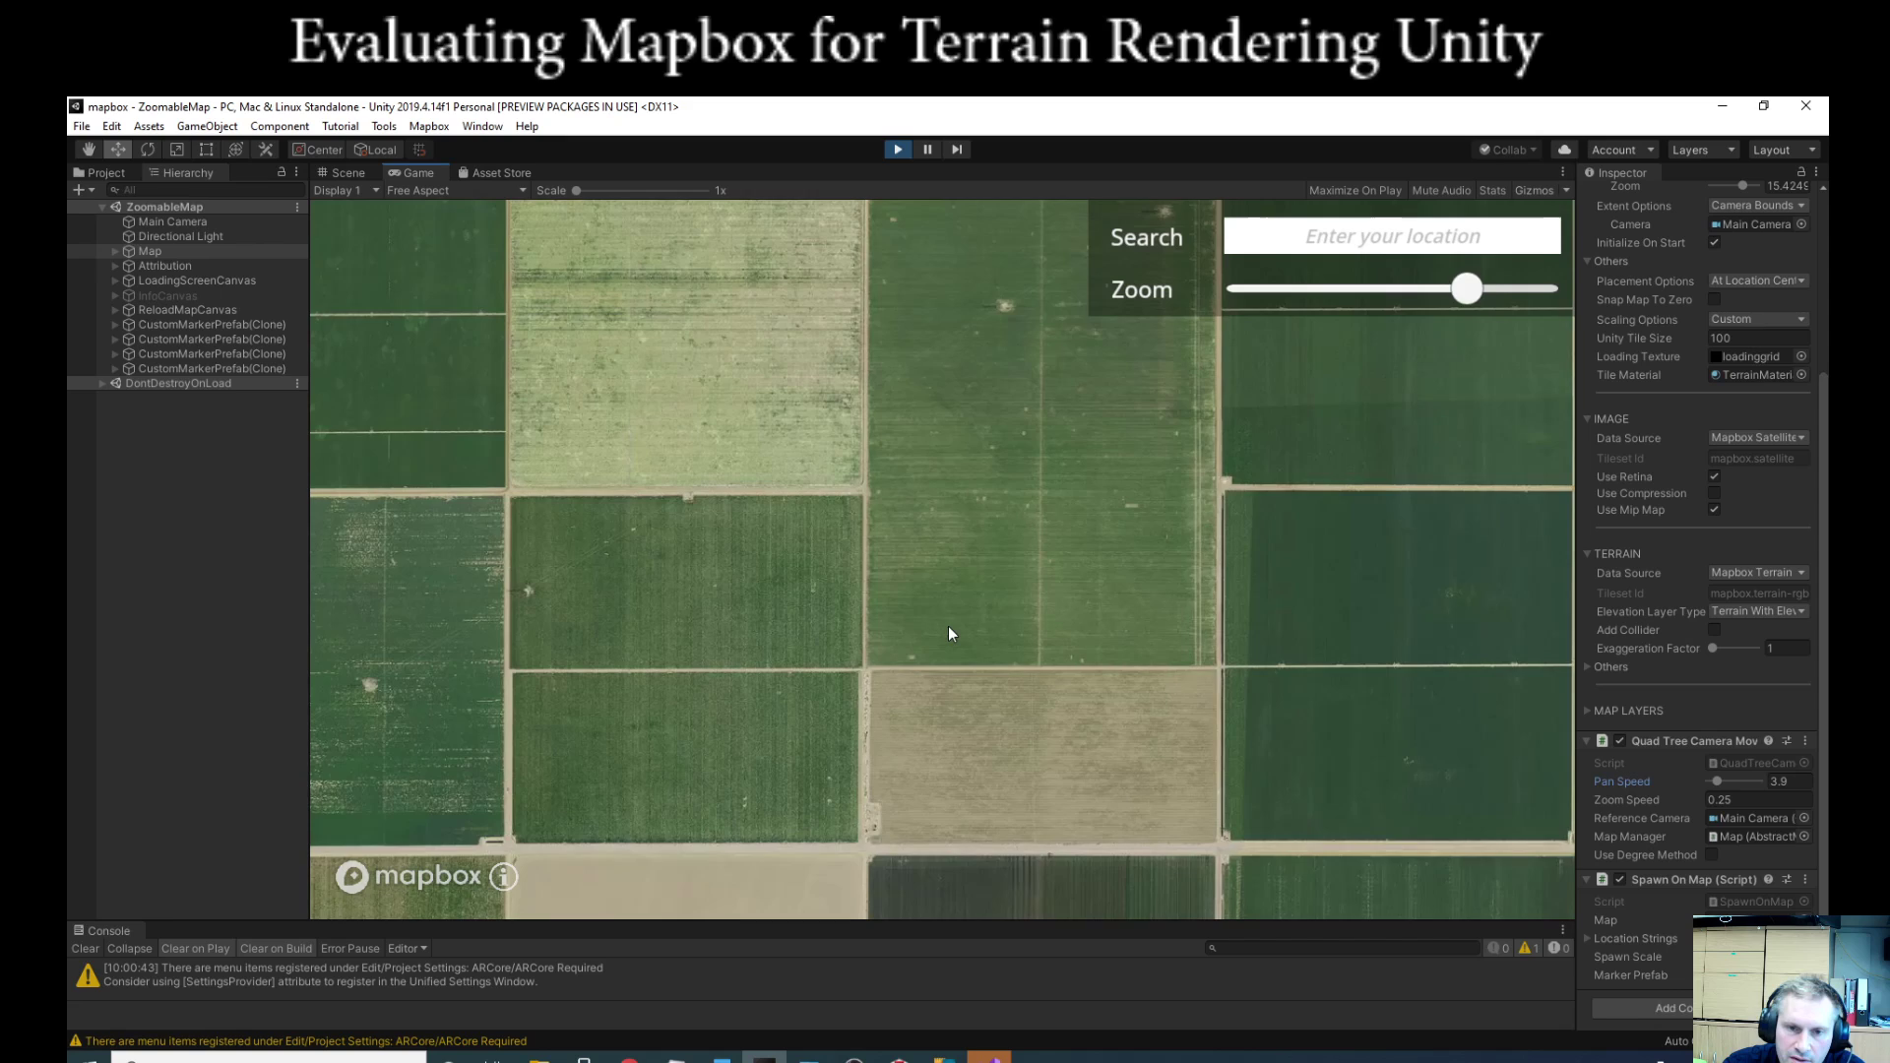
scroll(949, 630, up, 3)
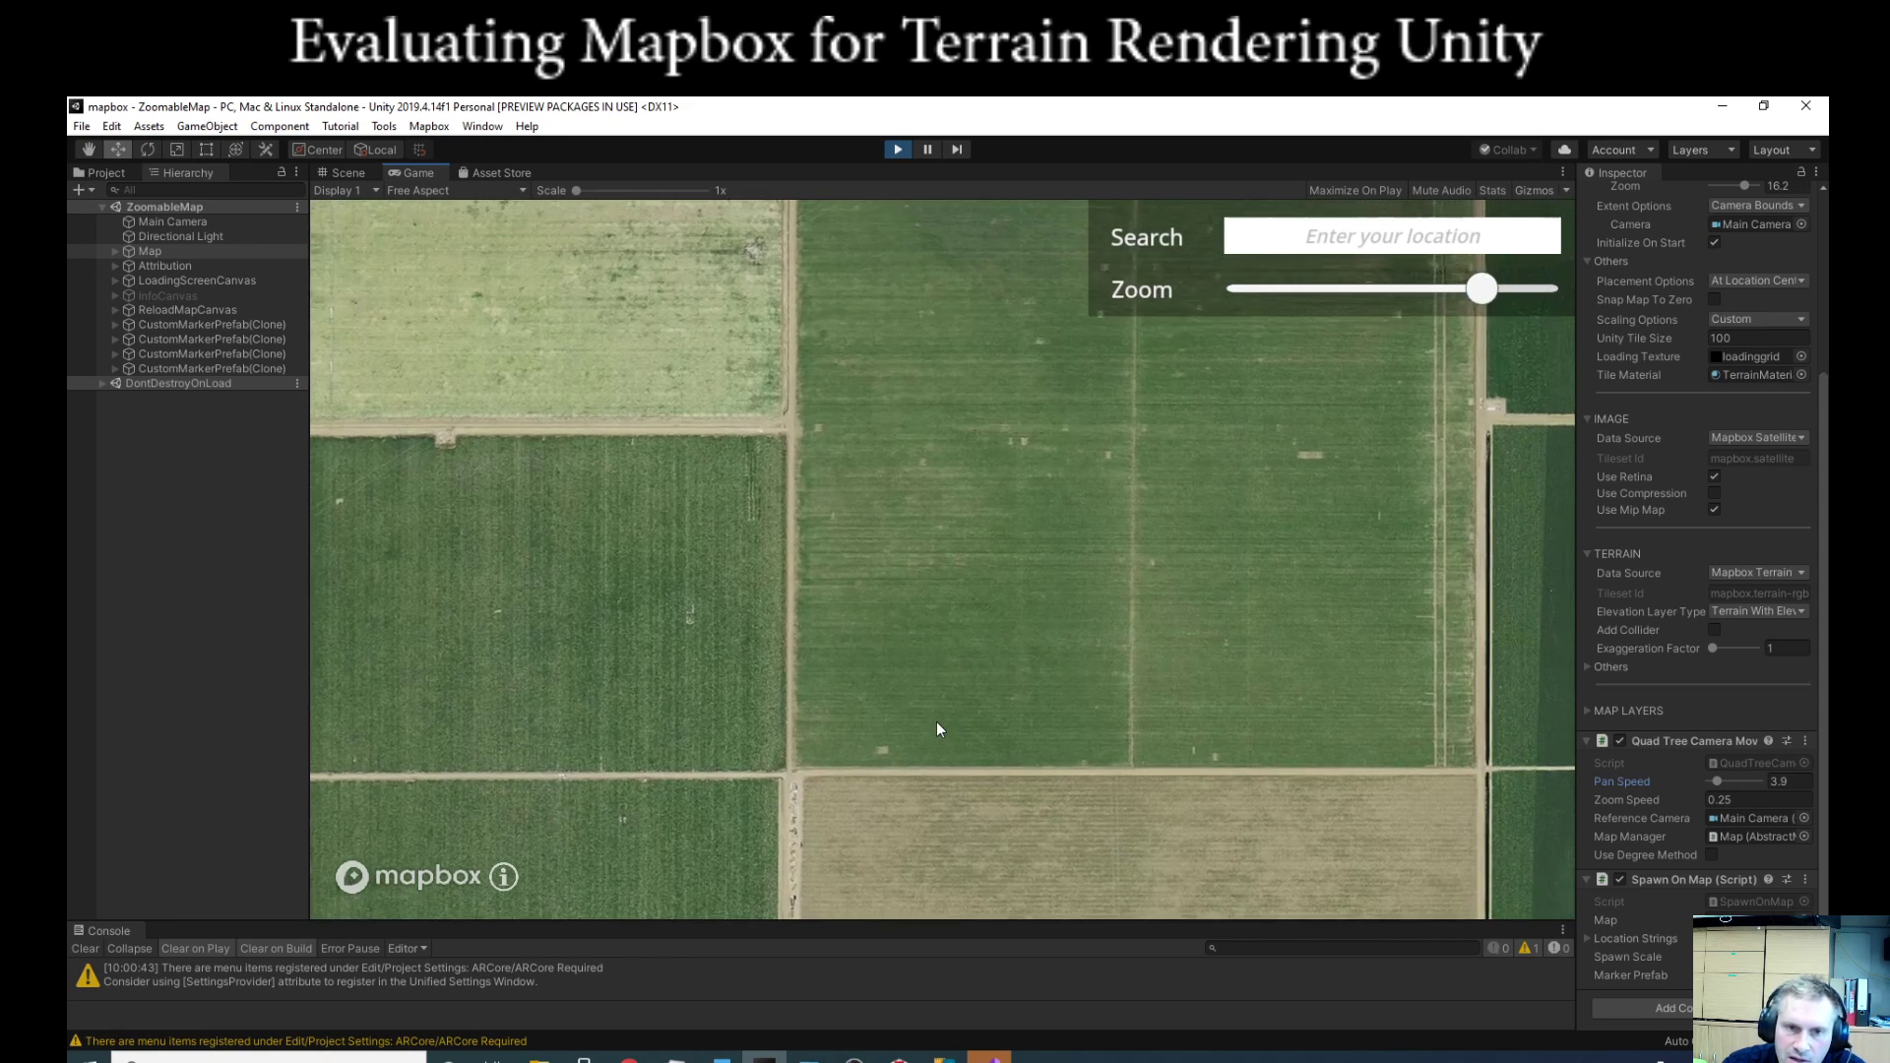
Step: Zoom the map back out to about level 13 while observing how the Map object's Transform scale changes
scroll(965, 701, down, 1)
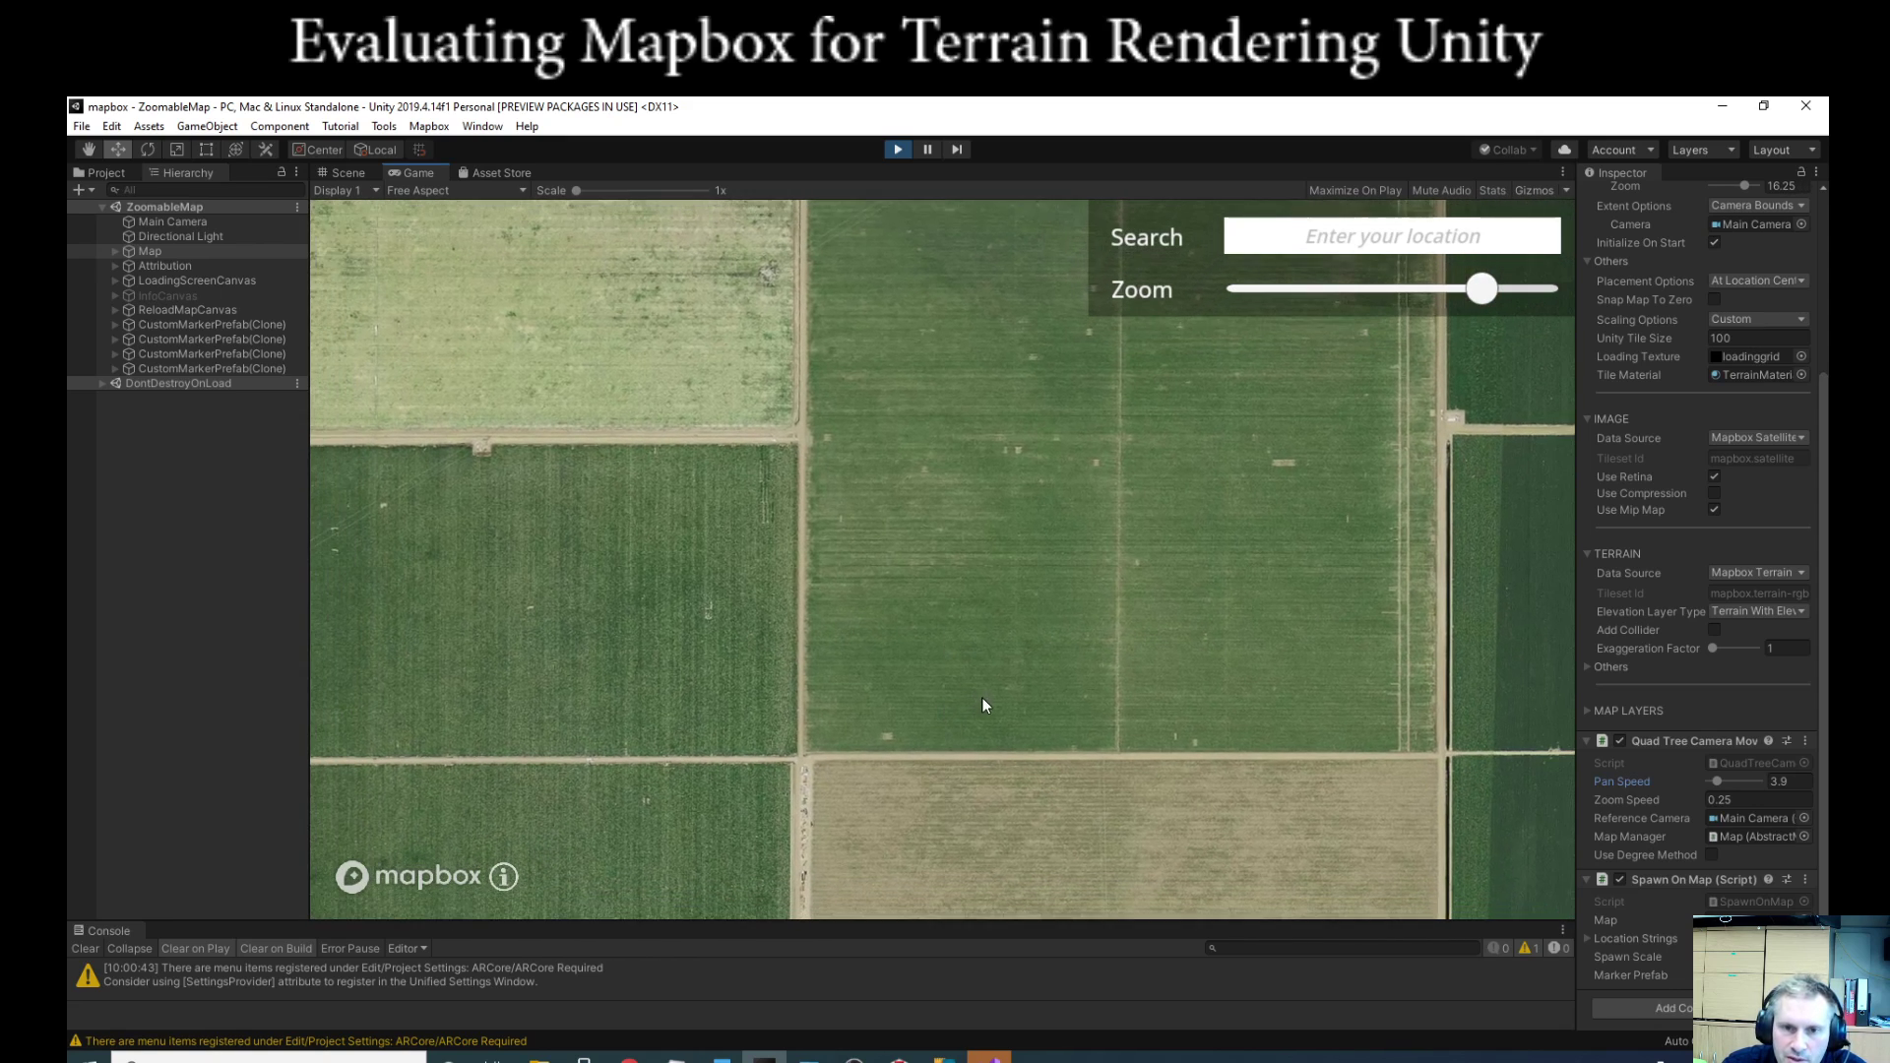
scroll(994, 669, down, 1)
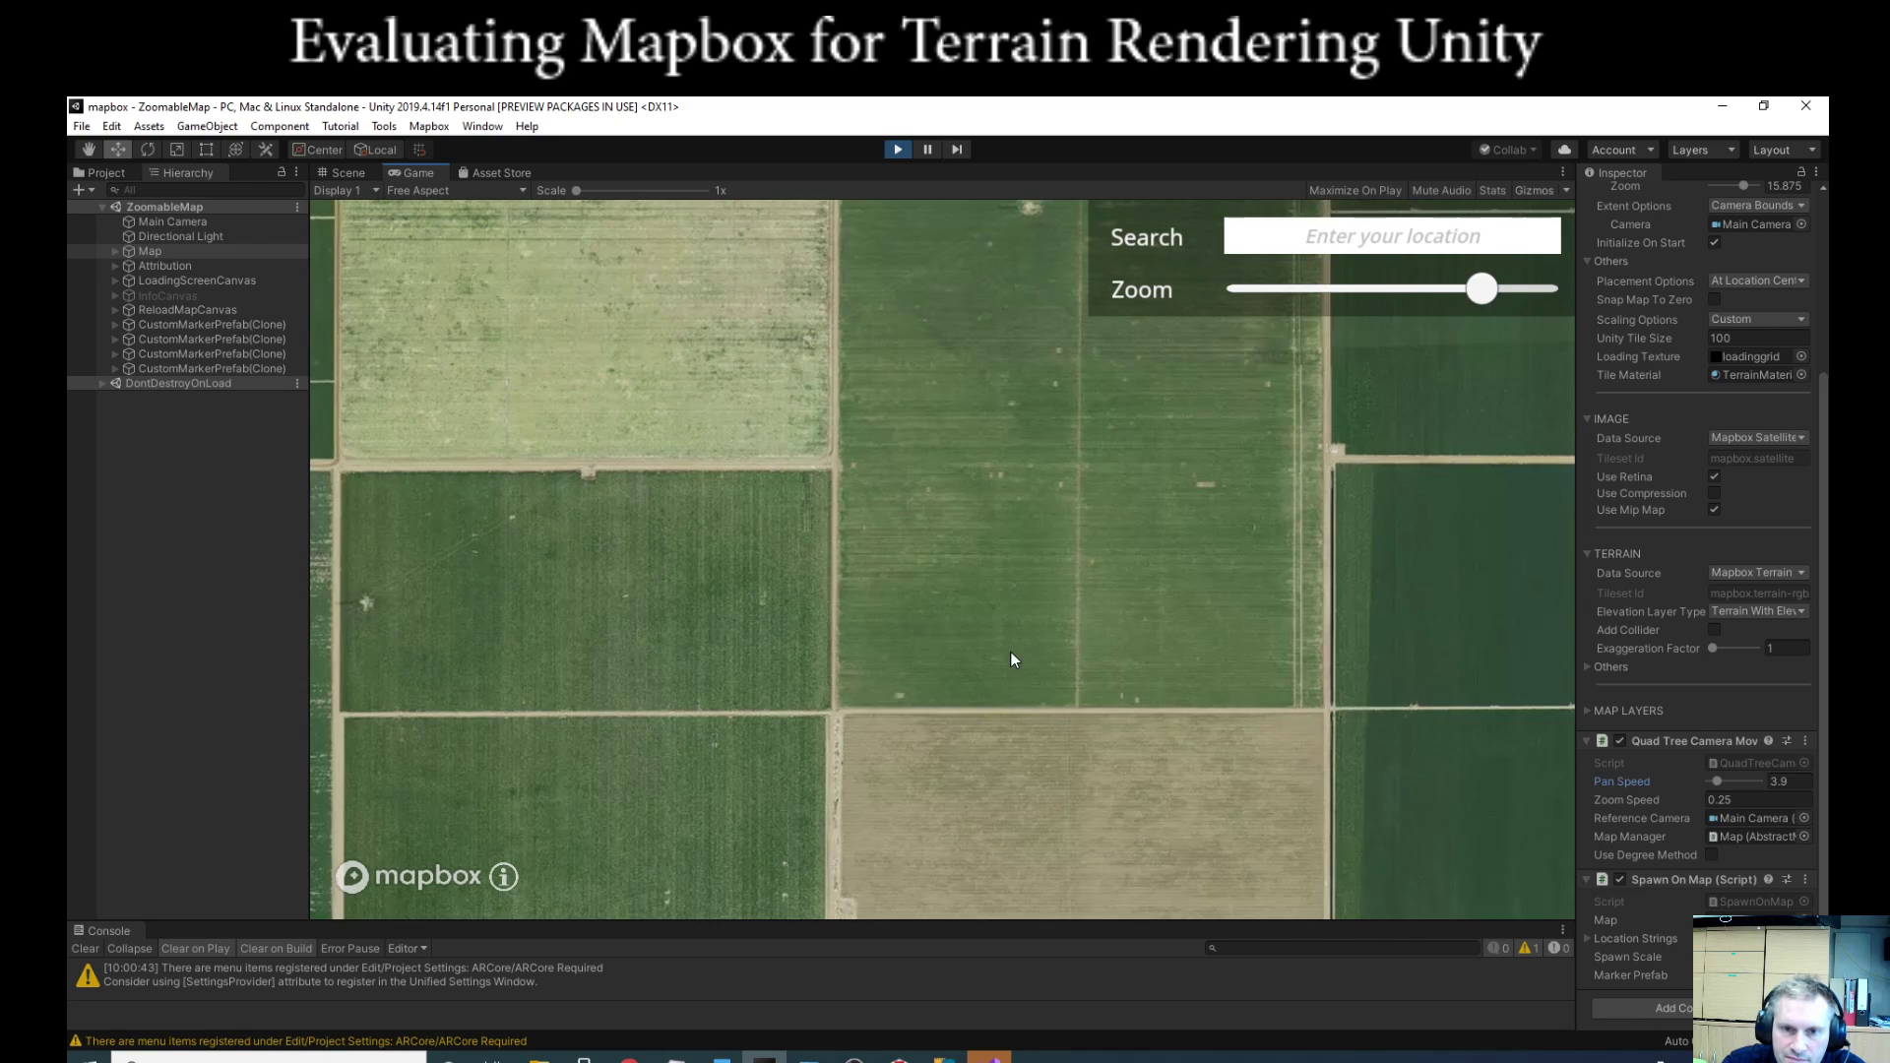
scroll(996, 686, down, 1)
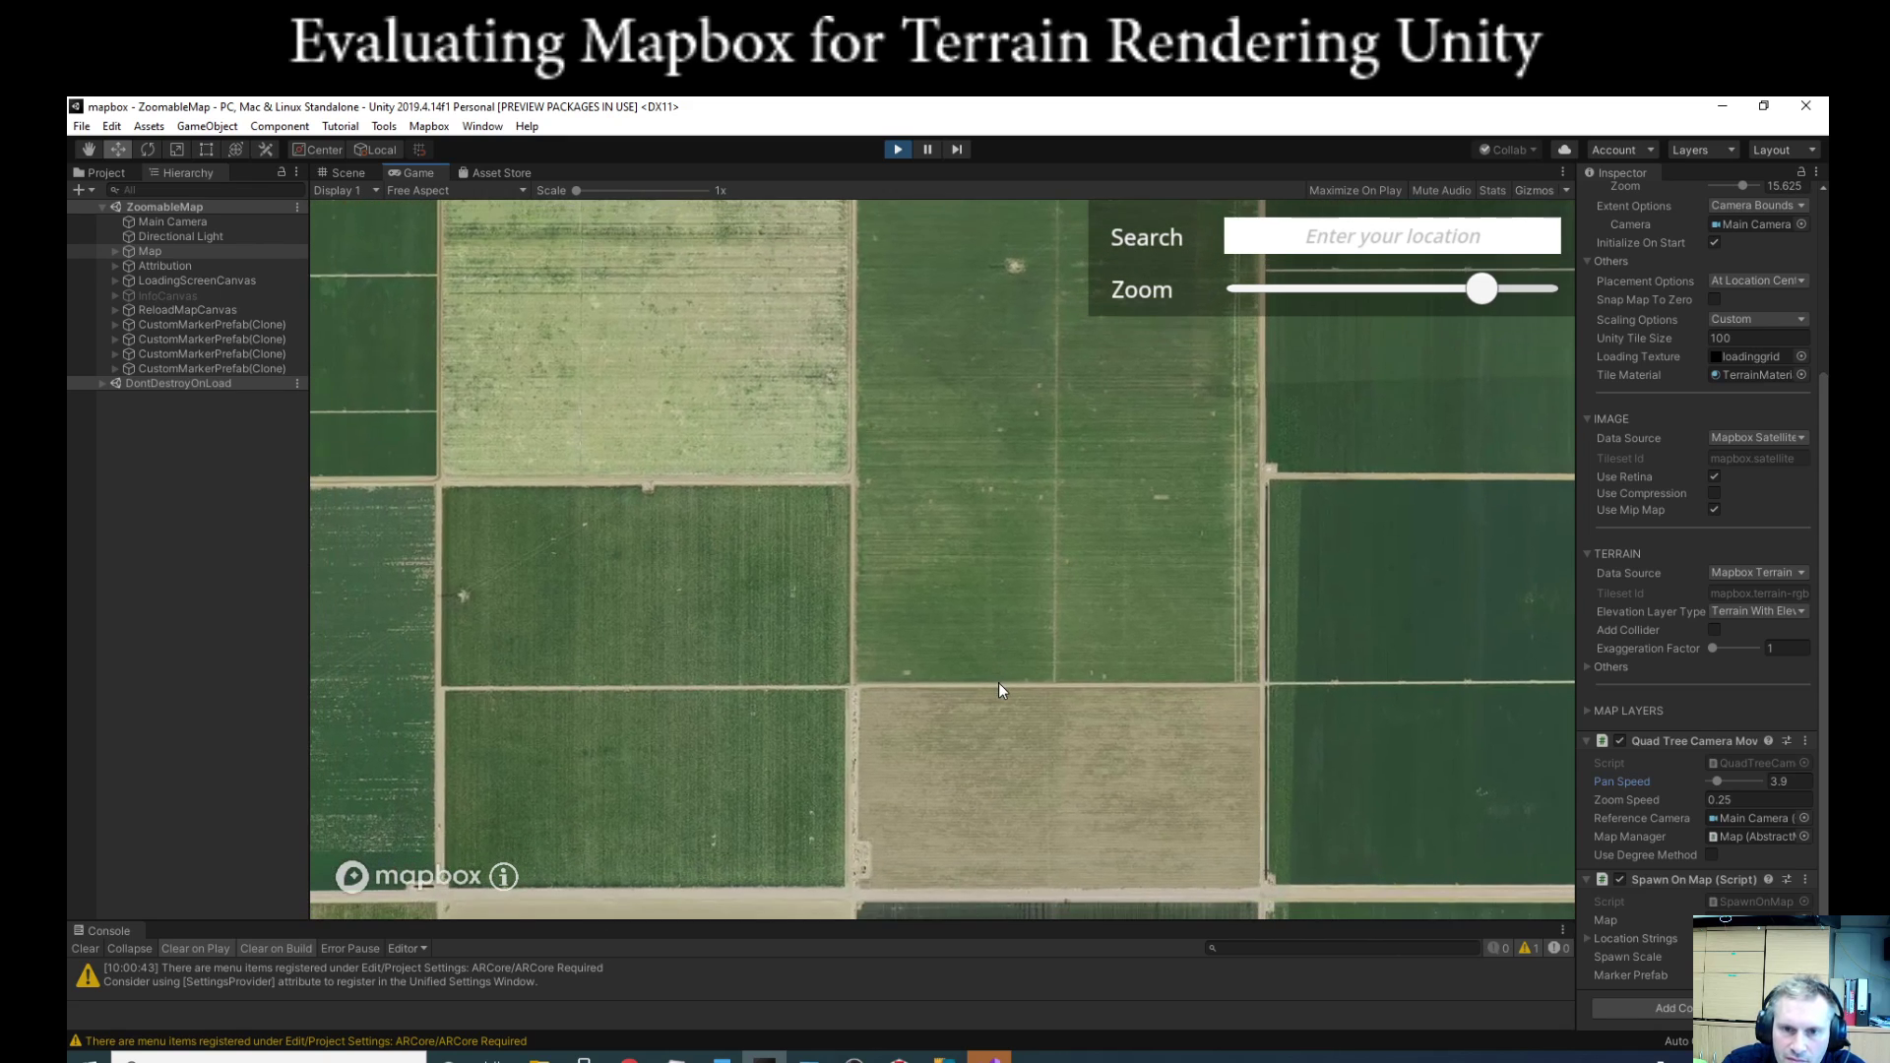
scroll(1742, 264, up, 3)
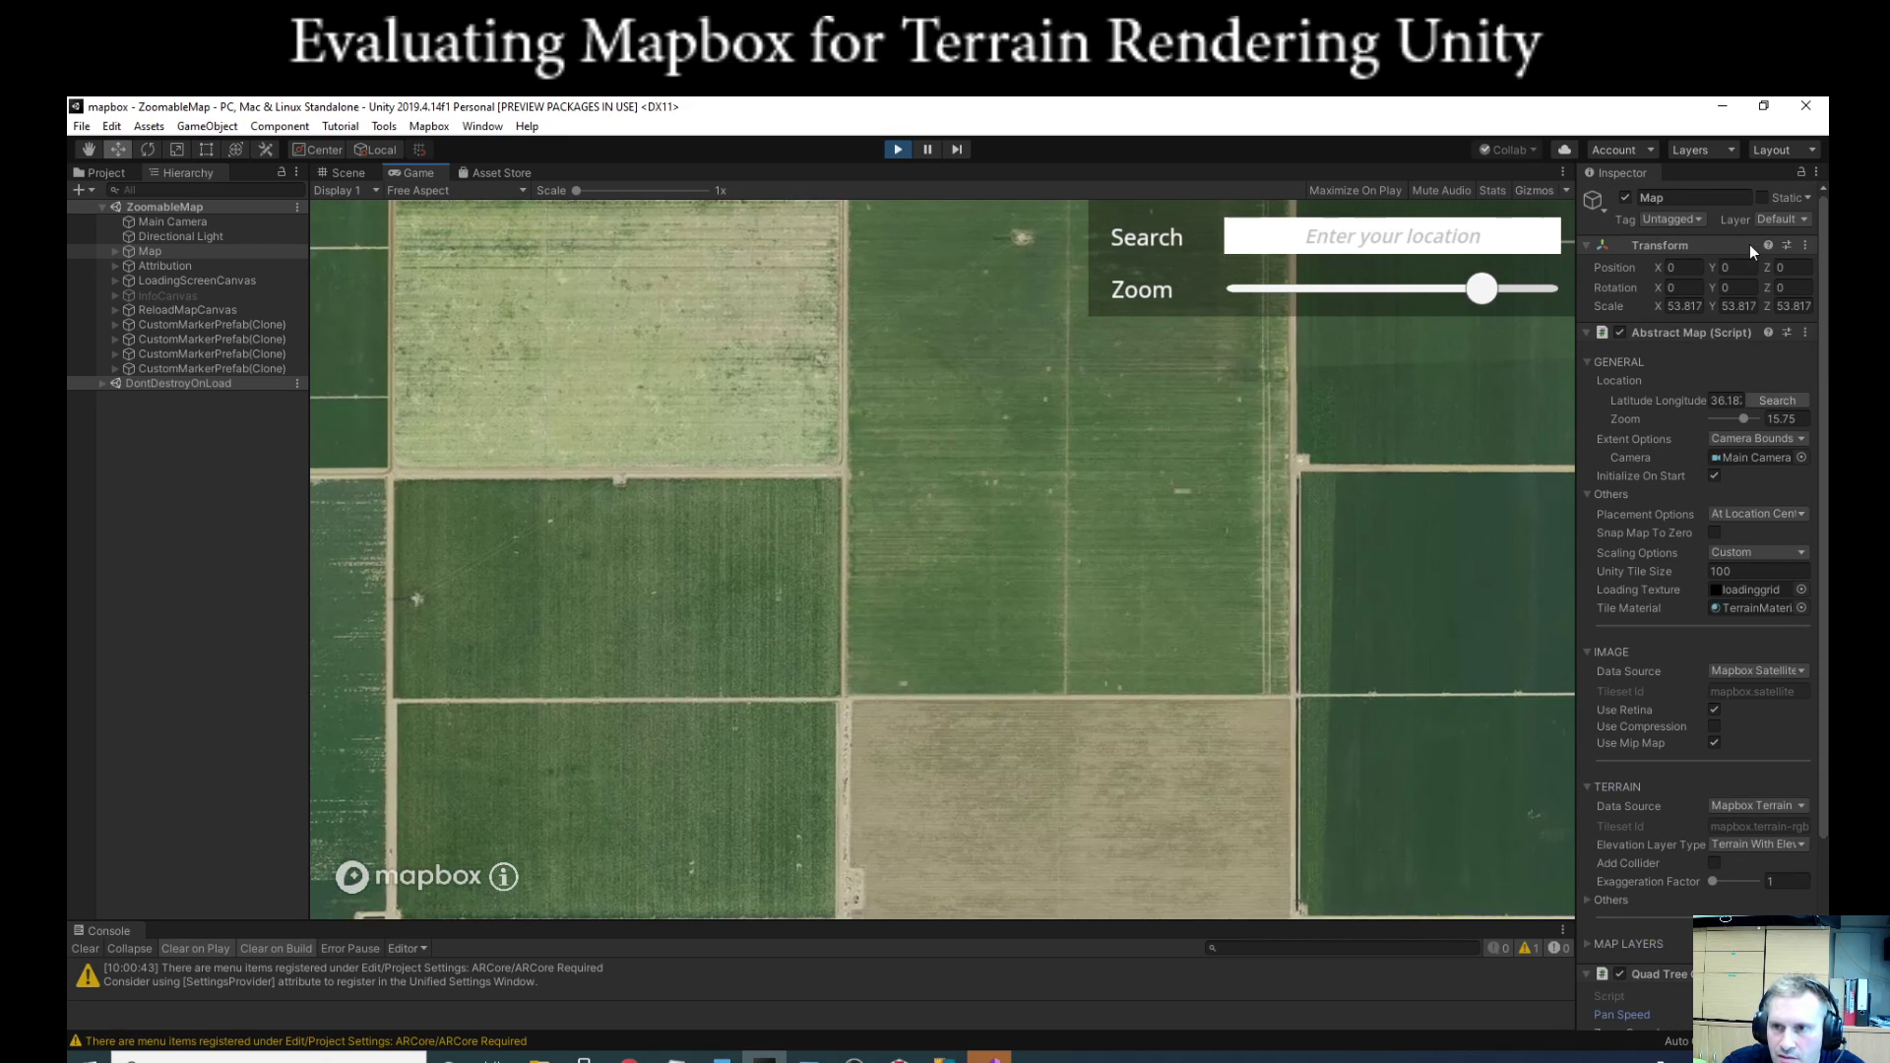
scroll(1014, 544, down, 1)
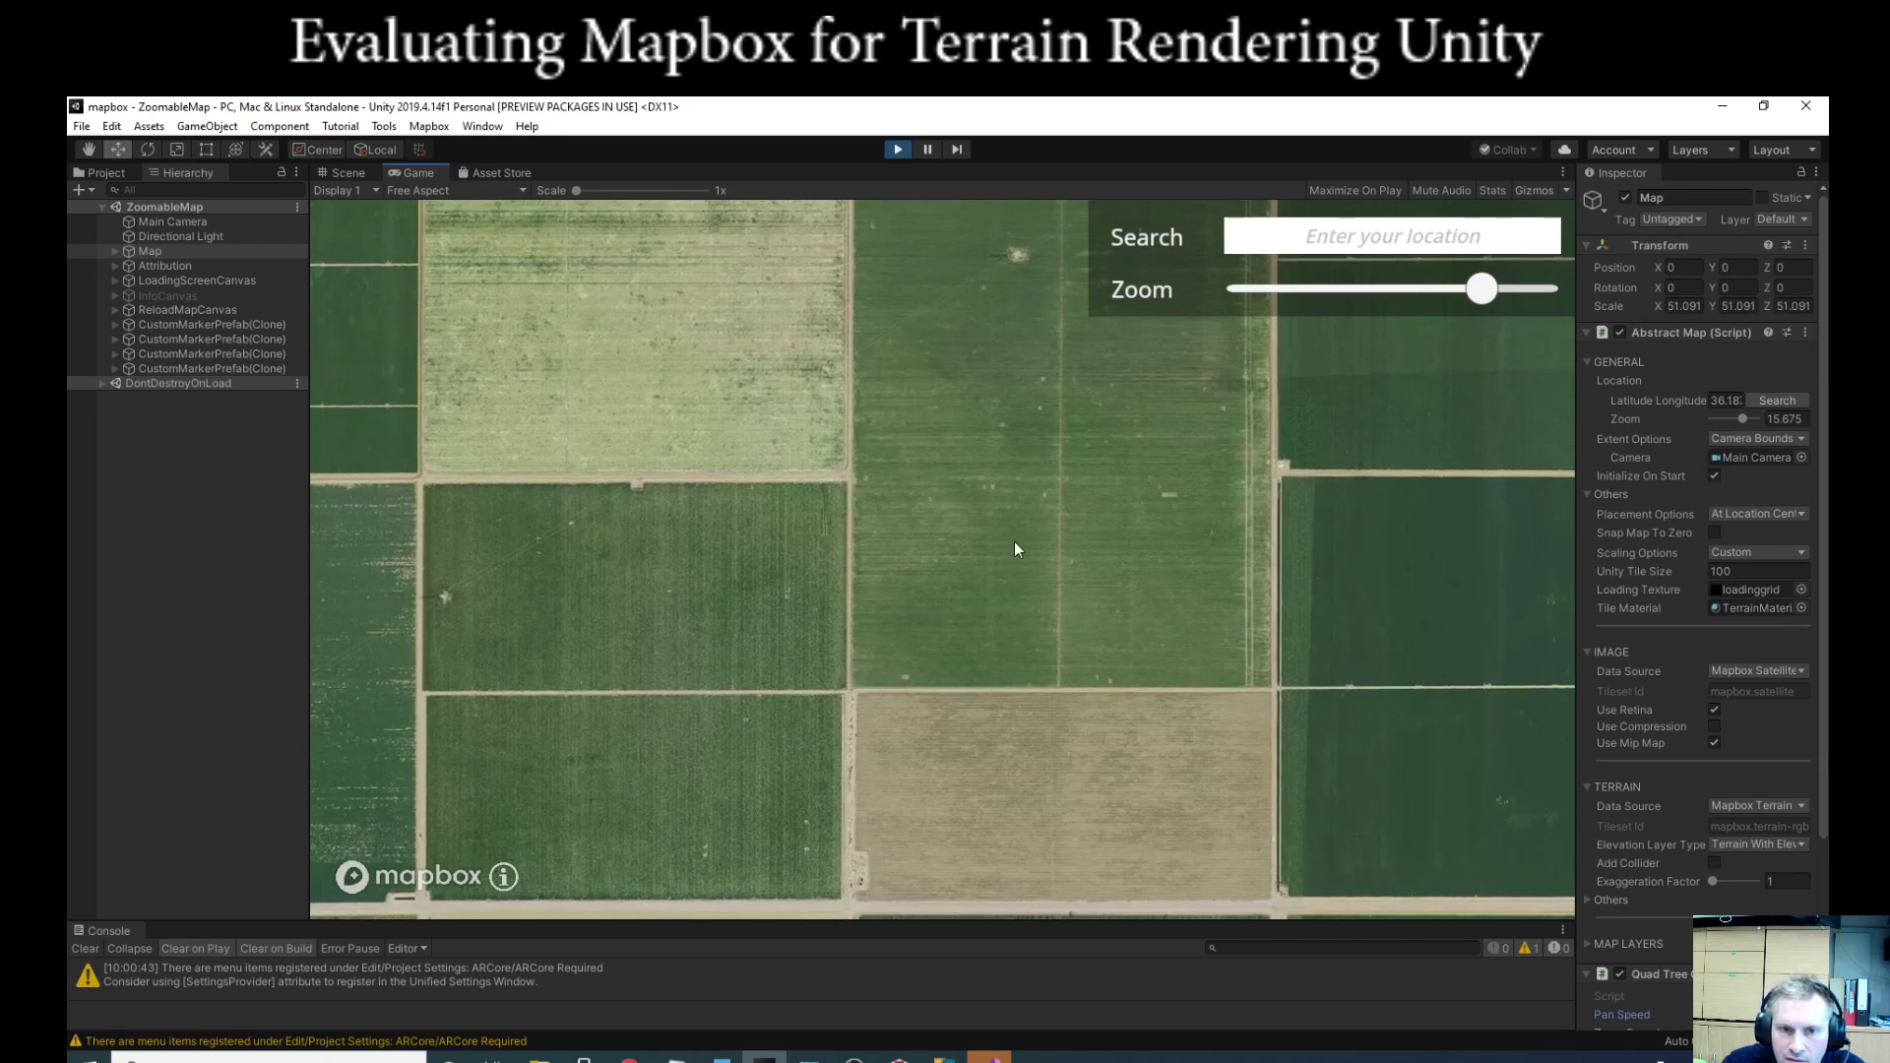
scroll(1013, 566, down, 4)
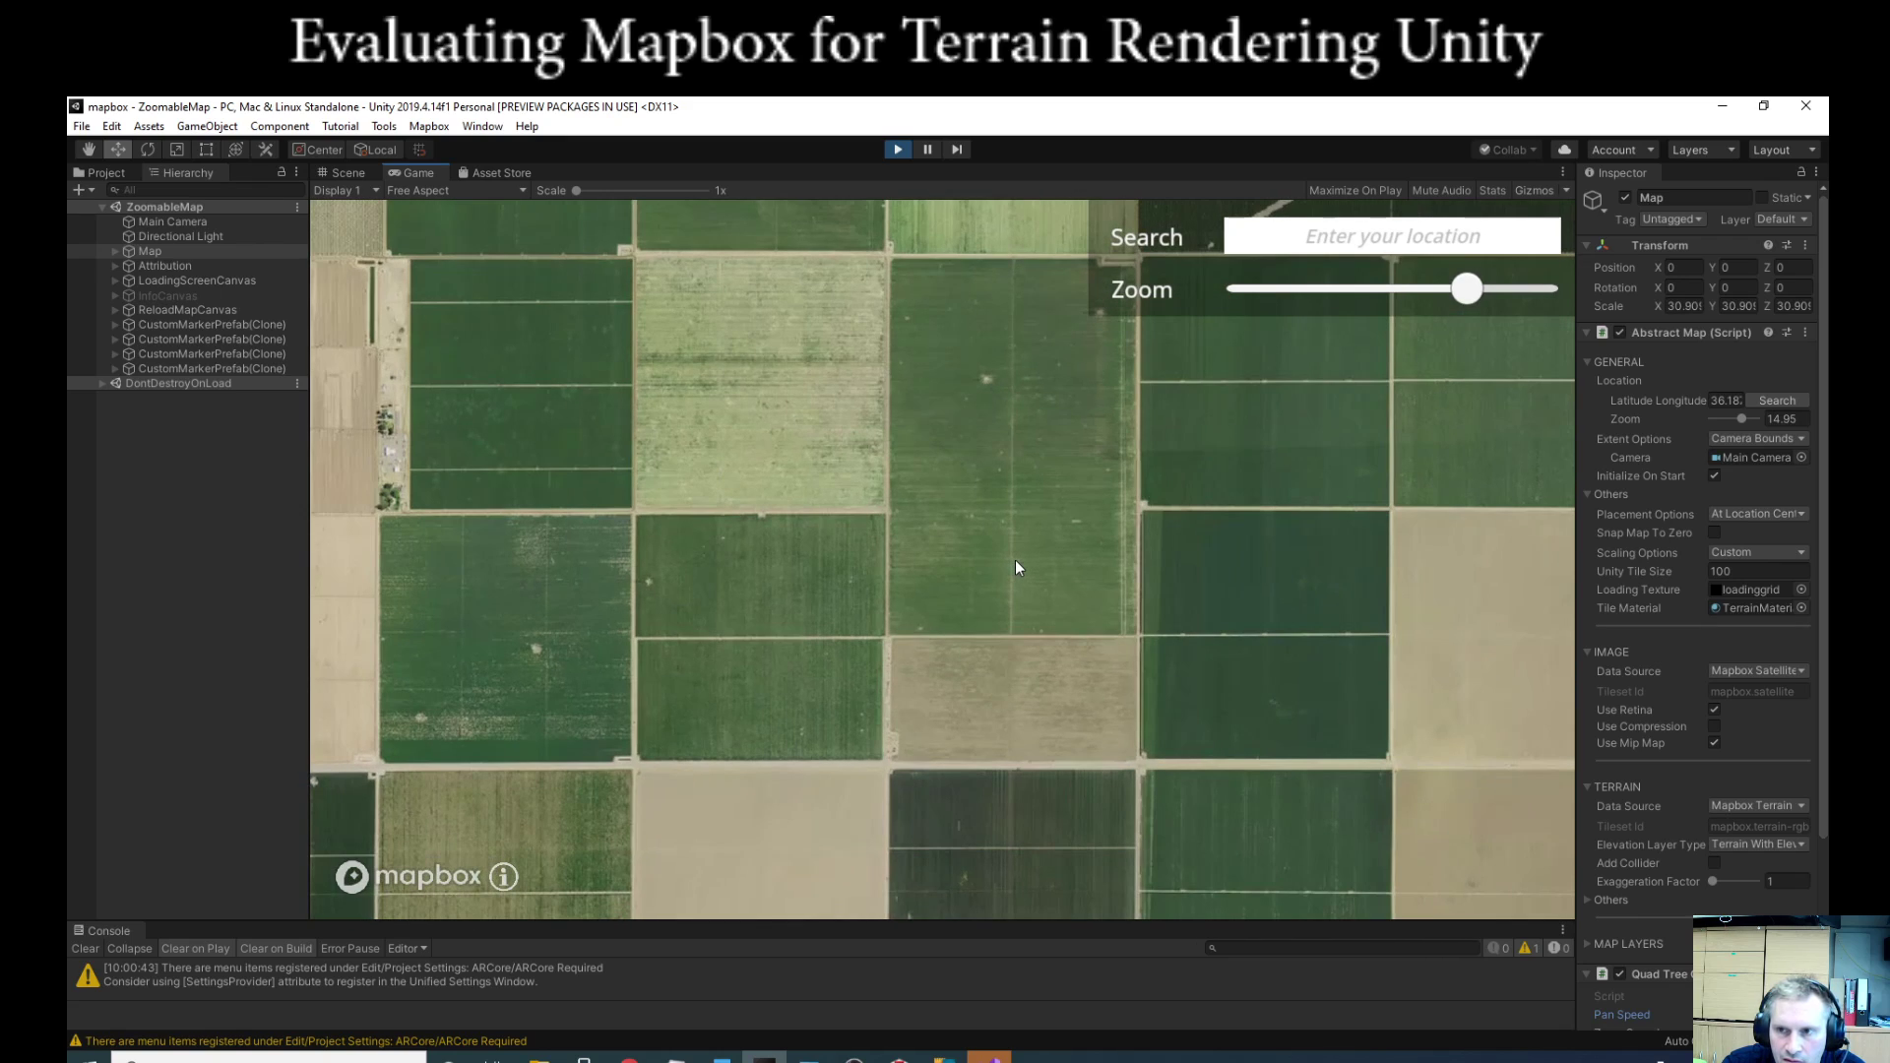
scroll(1018, 559, down, 1)
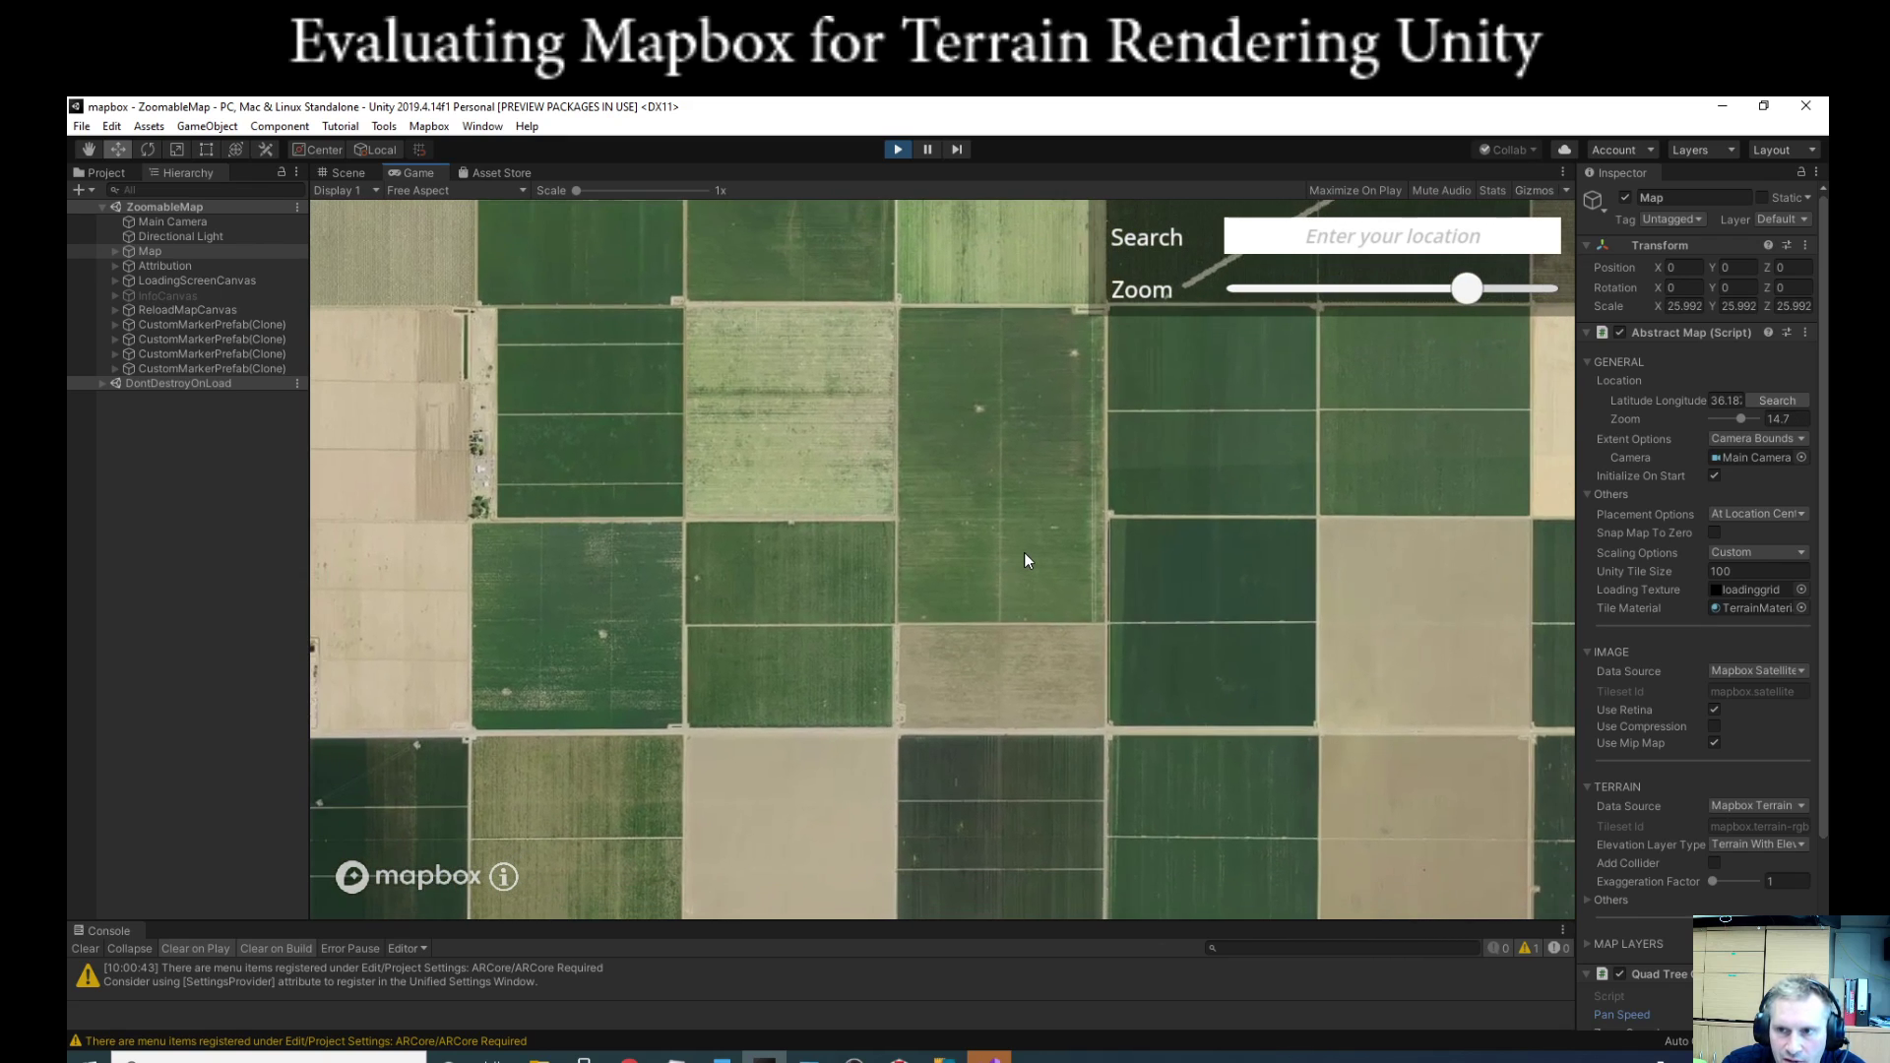
scroll(1024, 562, down, 5)
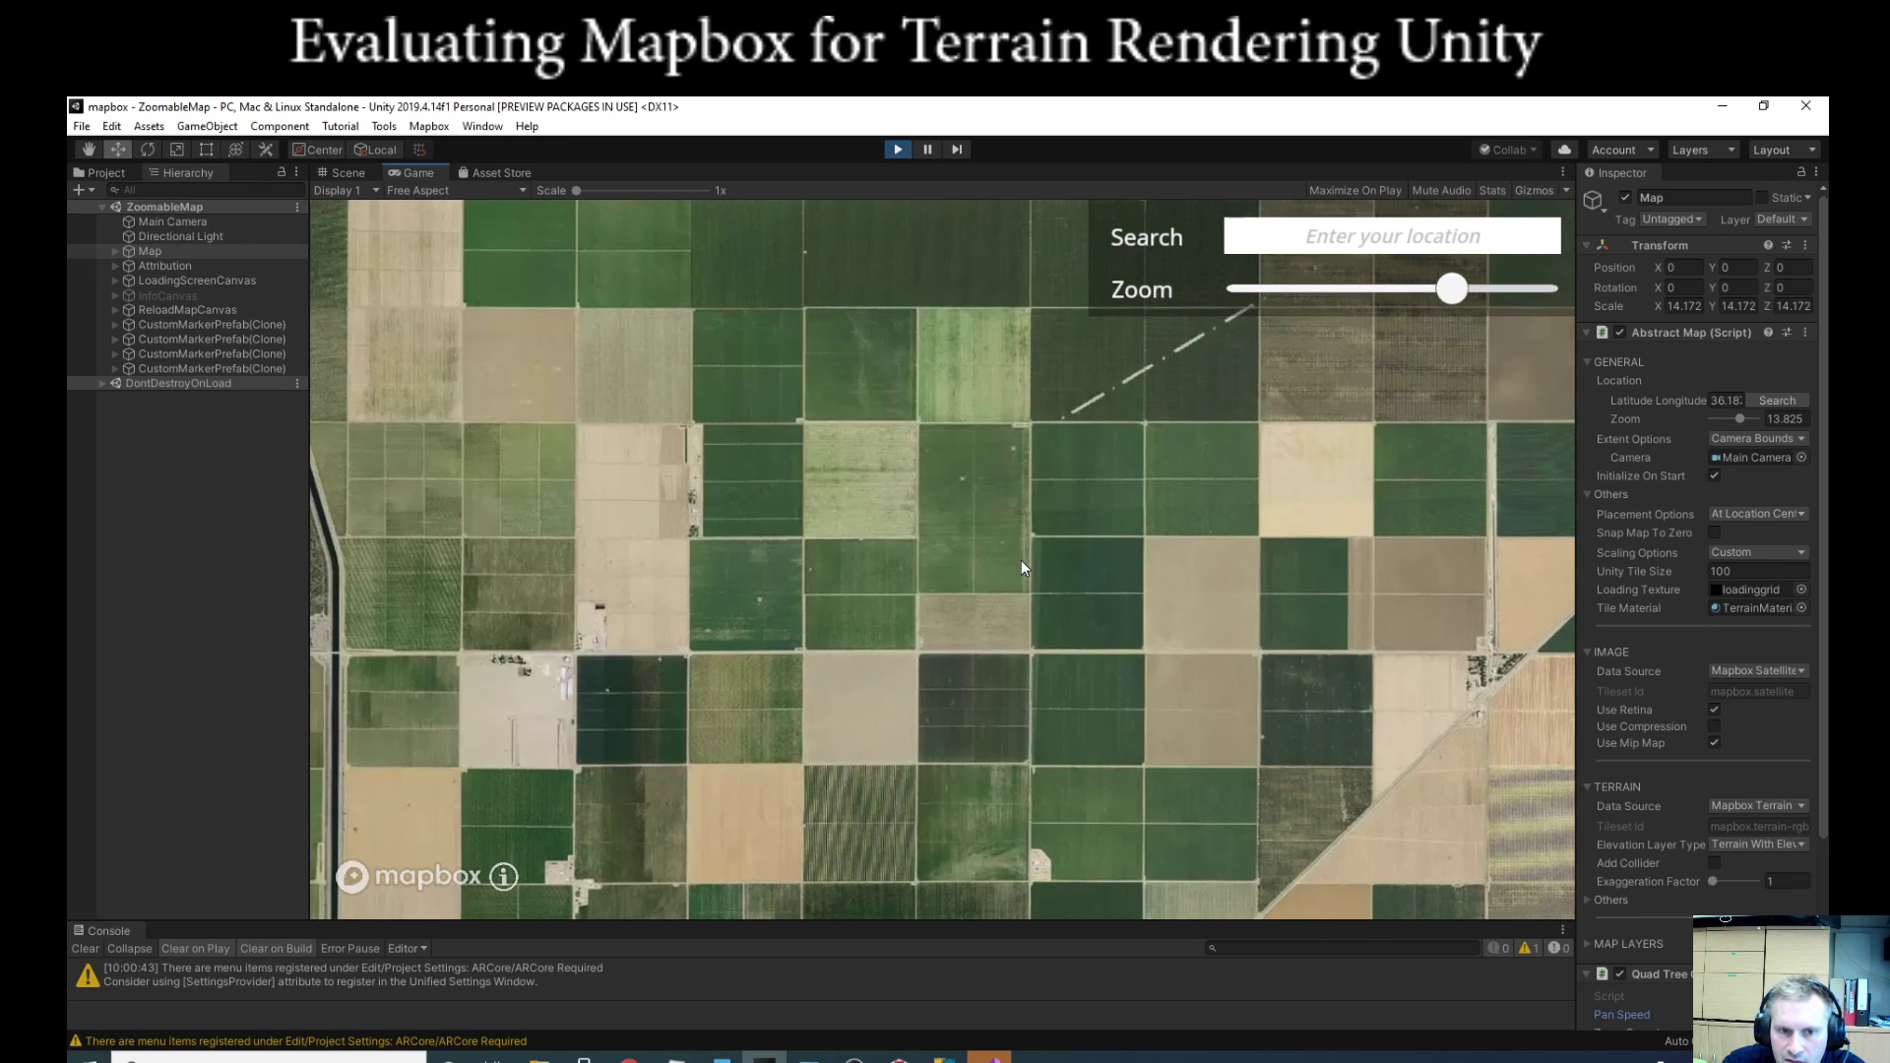
scroll(1020, 569, down, 4)
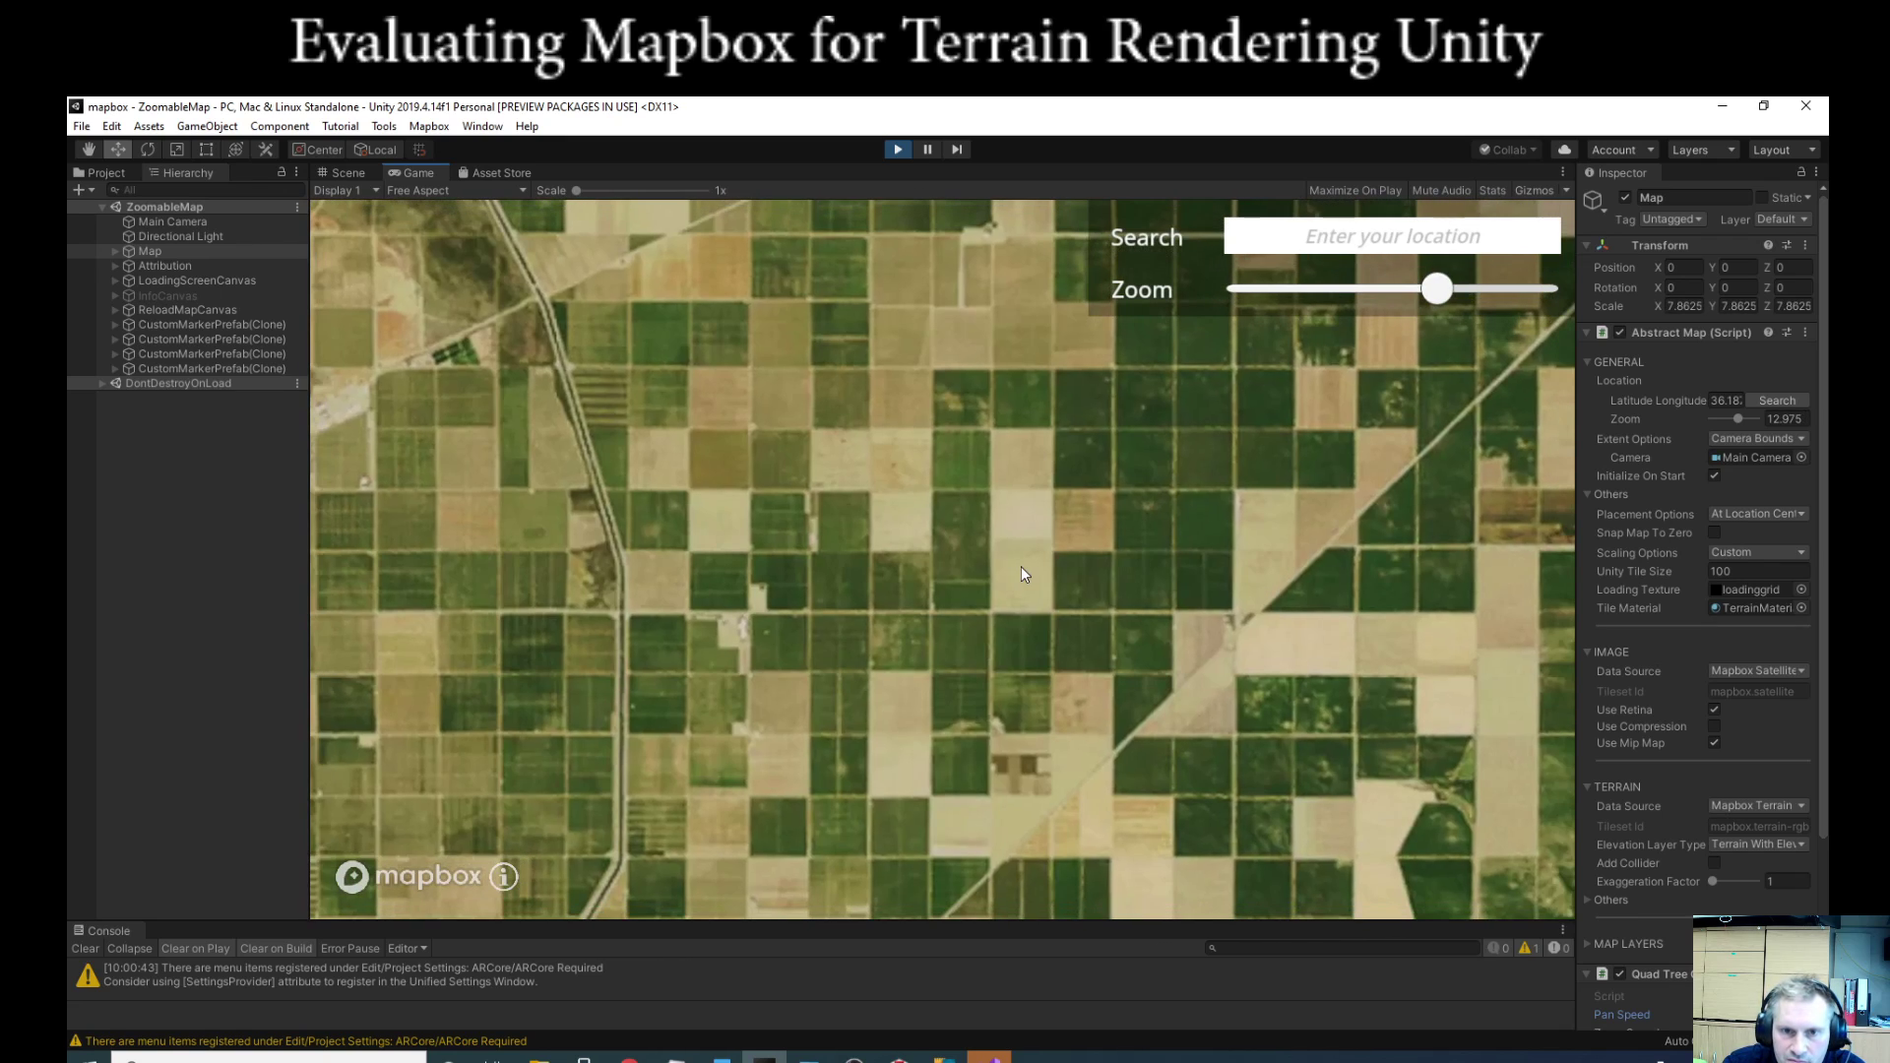
Step: Set the Map object's Zoom to 17, checking the Main Camera's Transform before and after the change
click(172, 222)
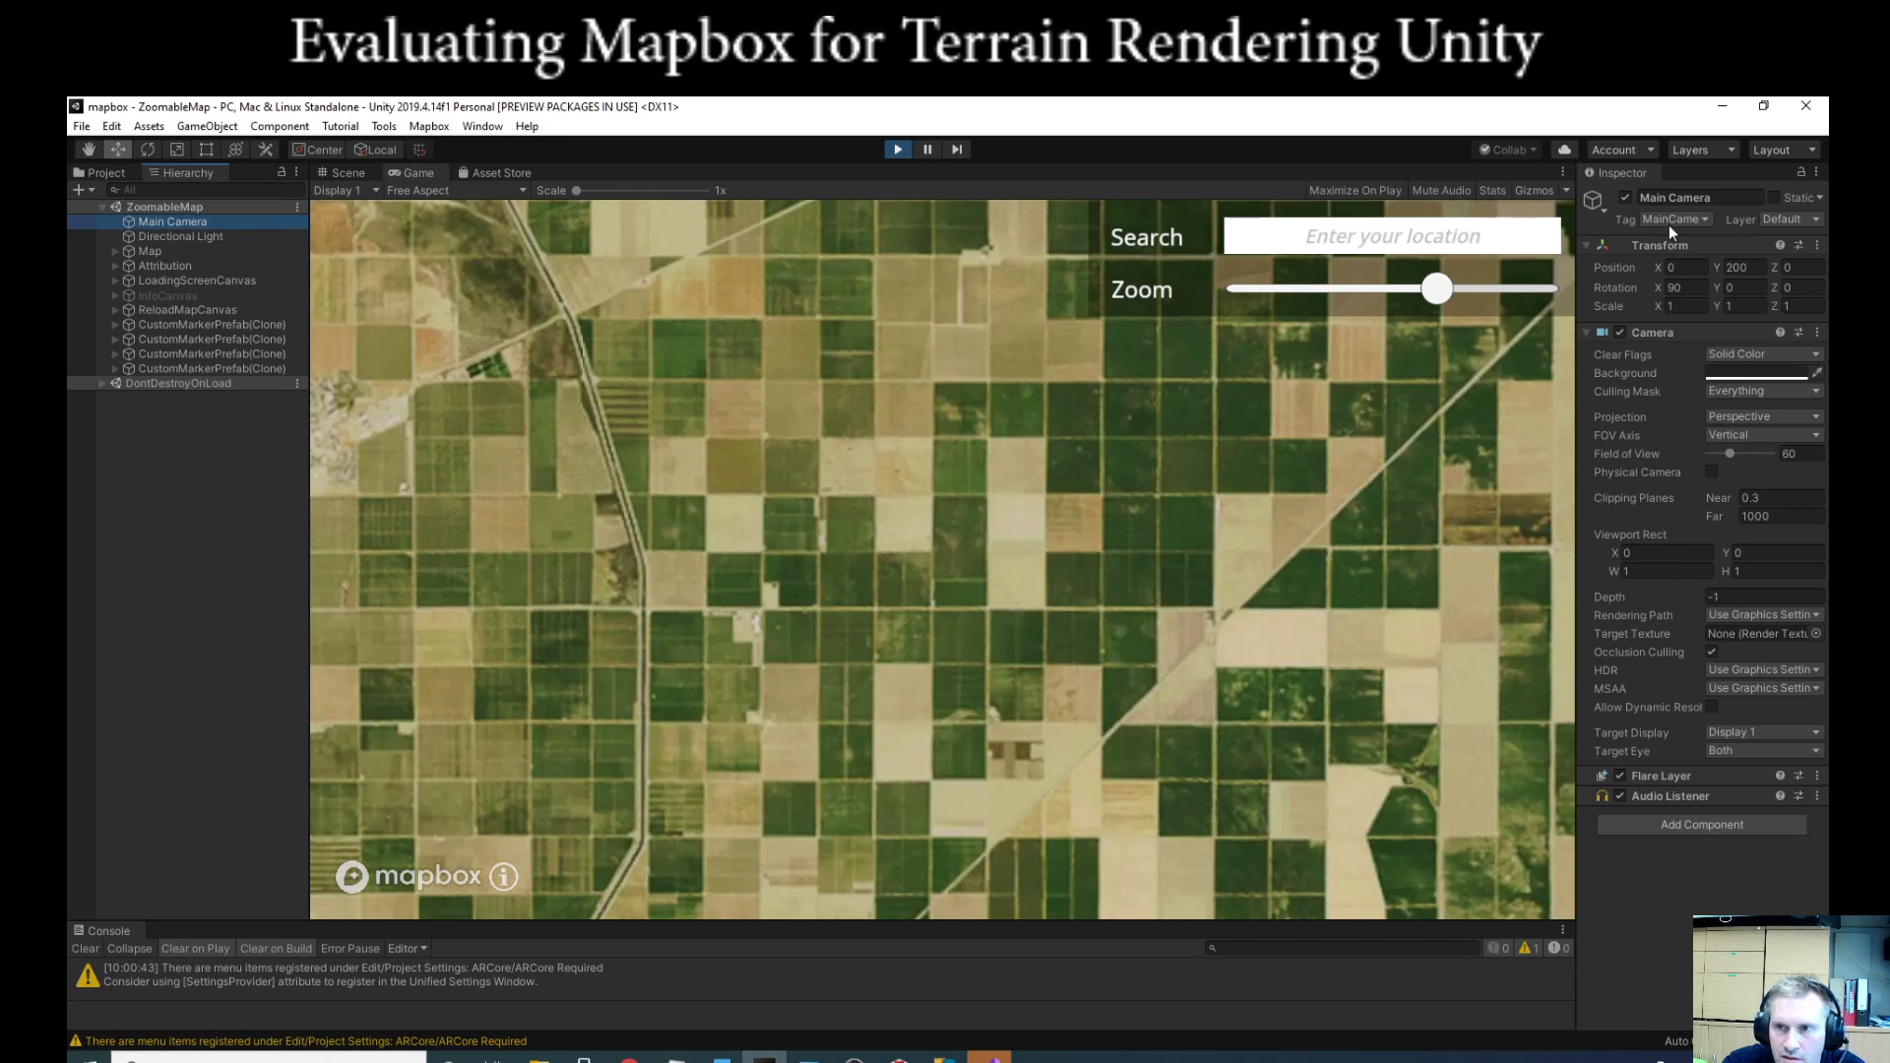
drag(1715, 266, 283, 168)
click(169, 249)
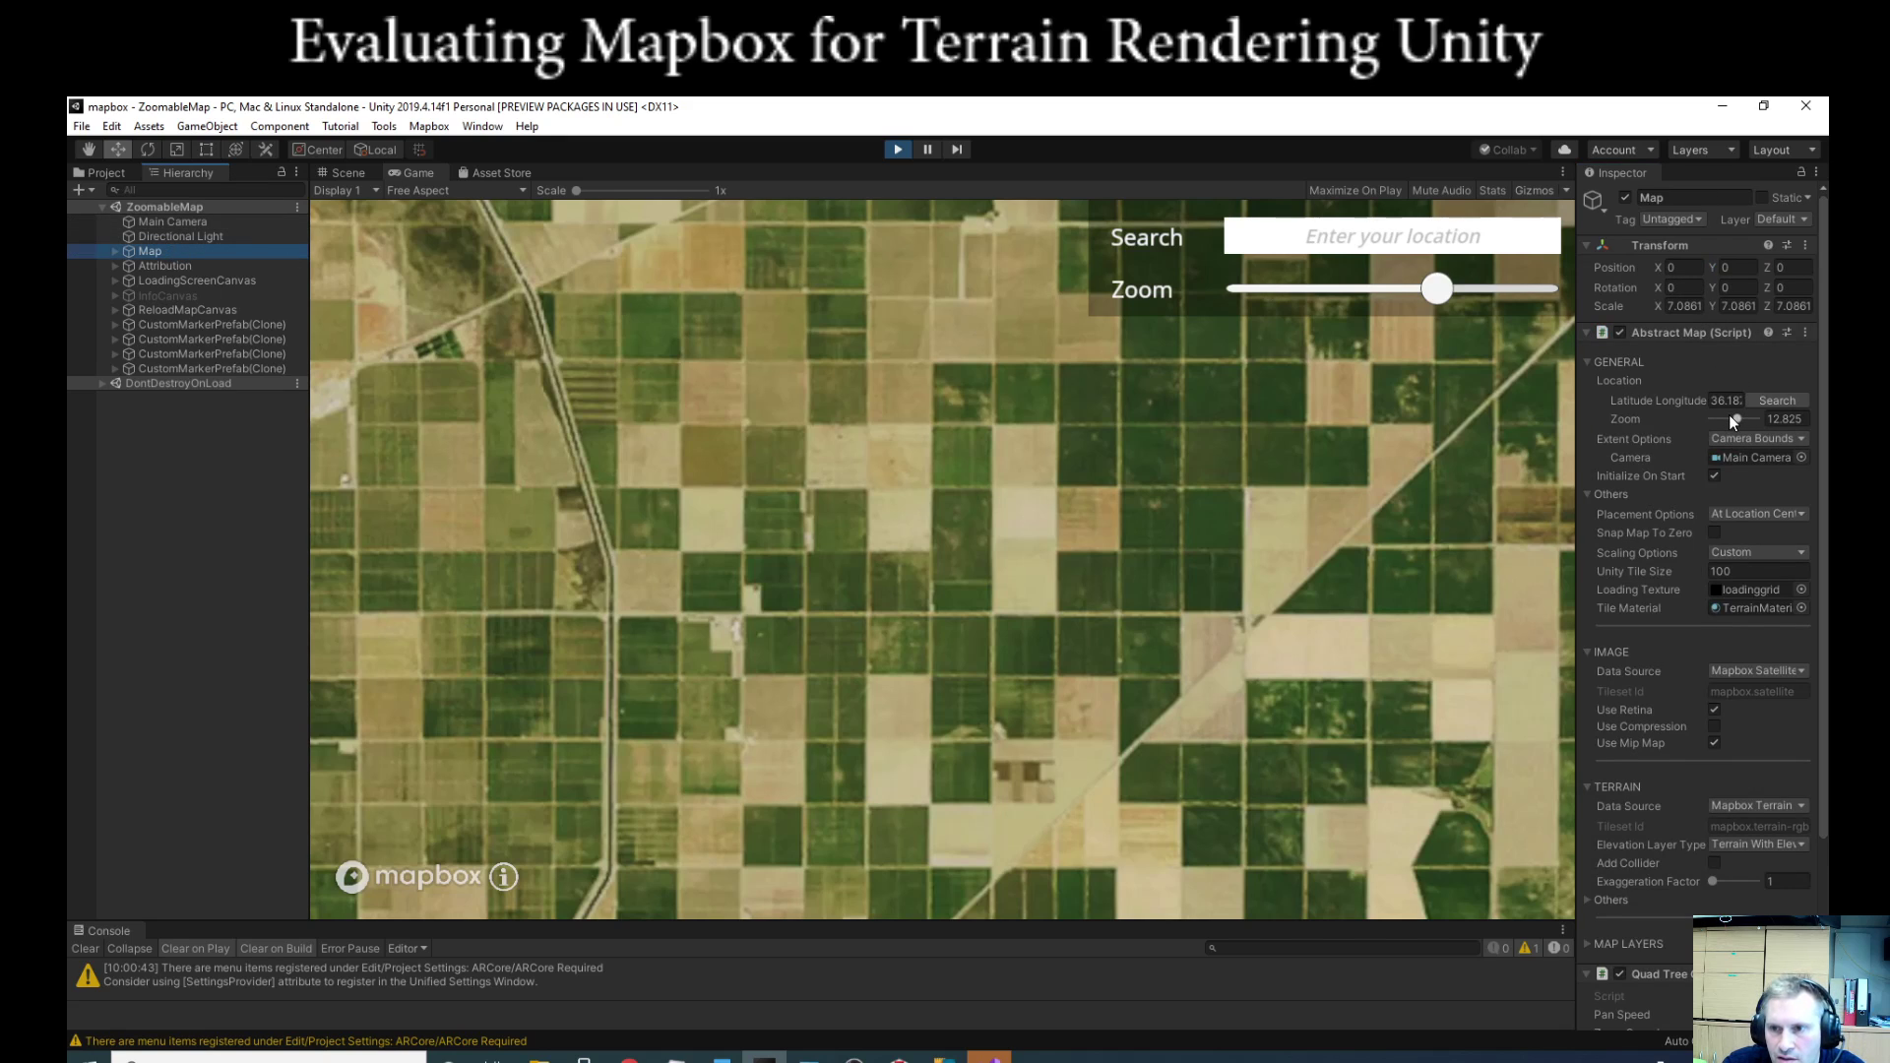
drag(1730, 418, 1745, 417)
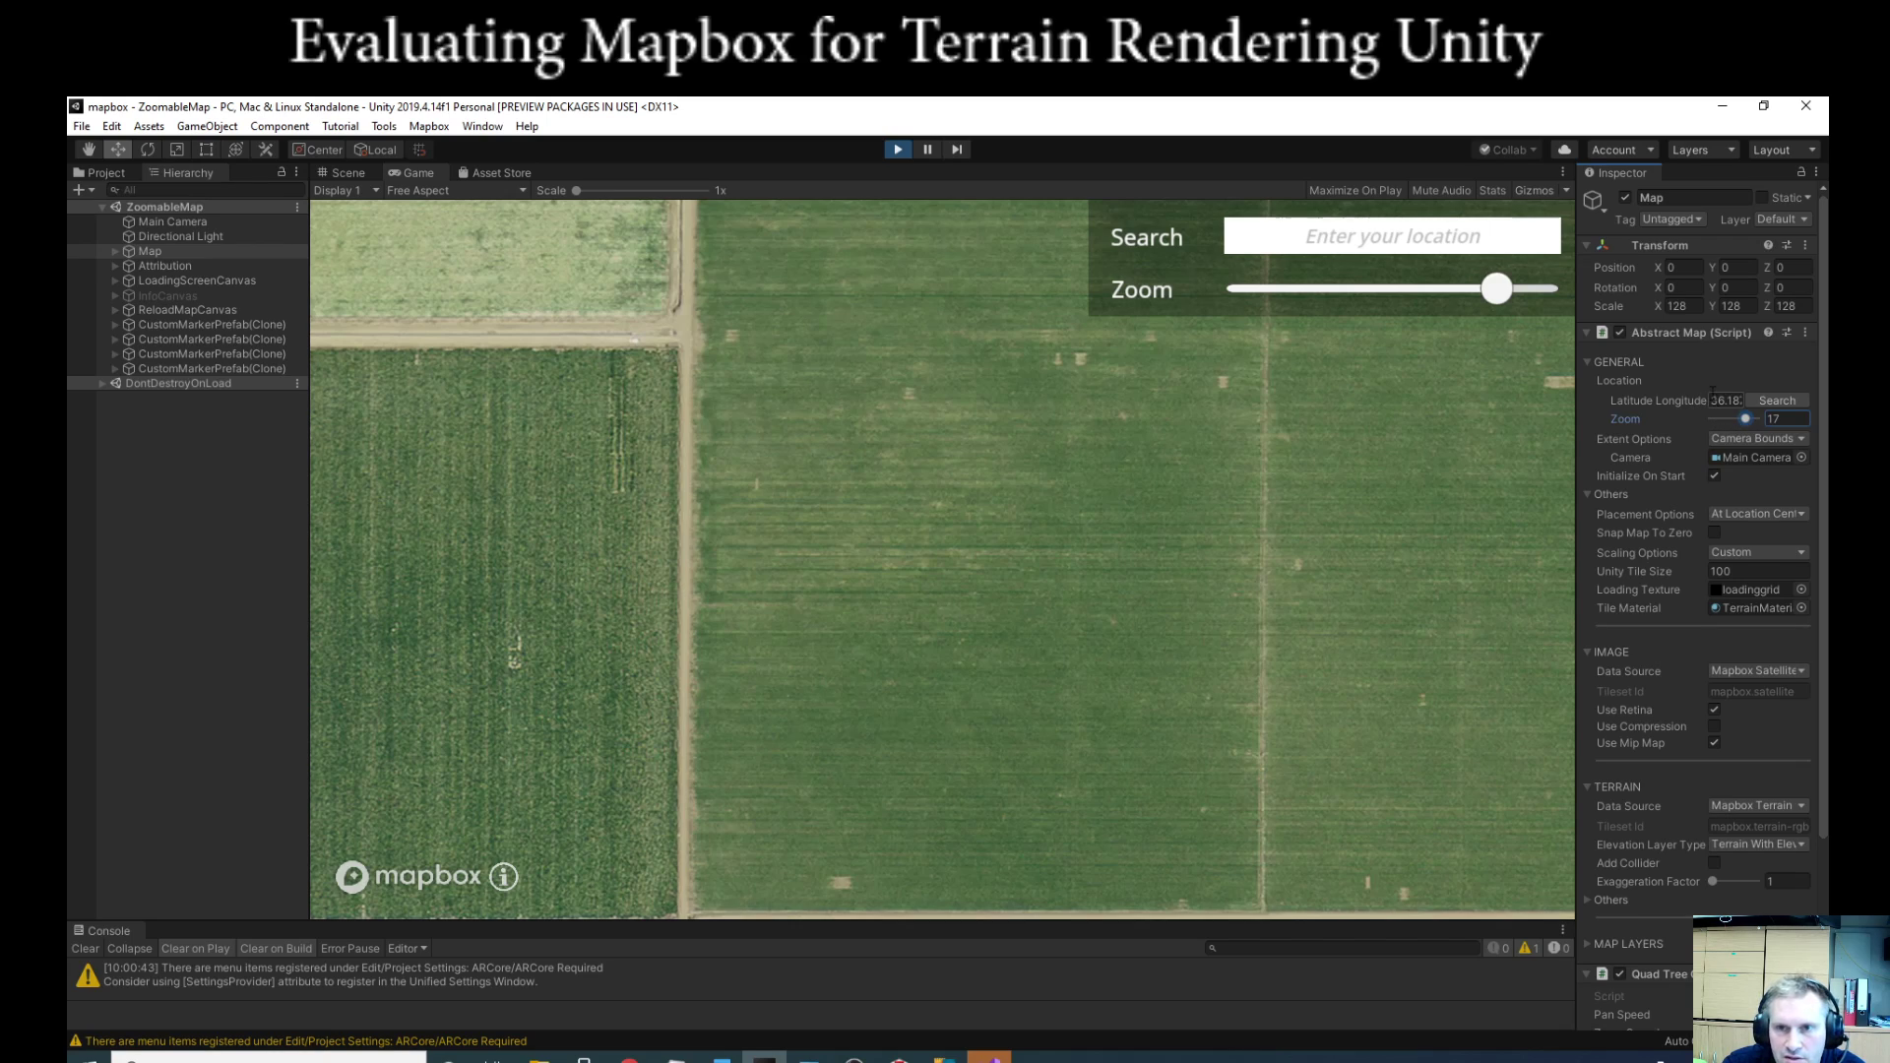
click(215, 222)
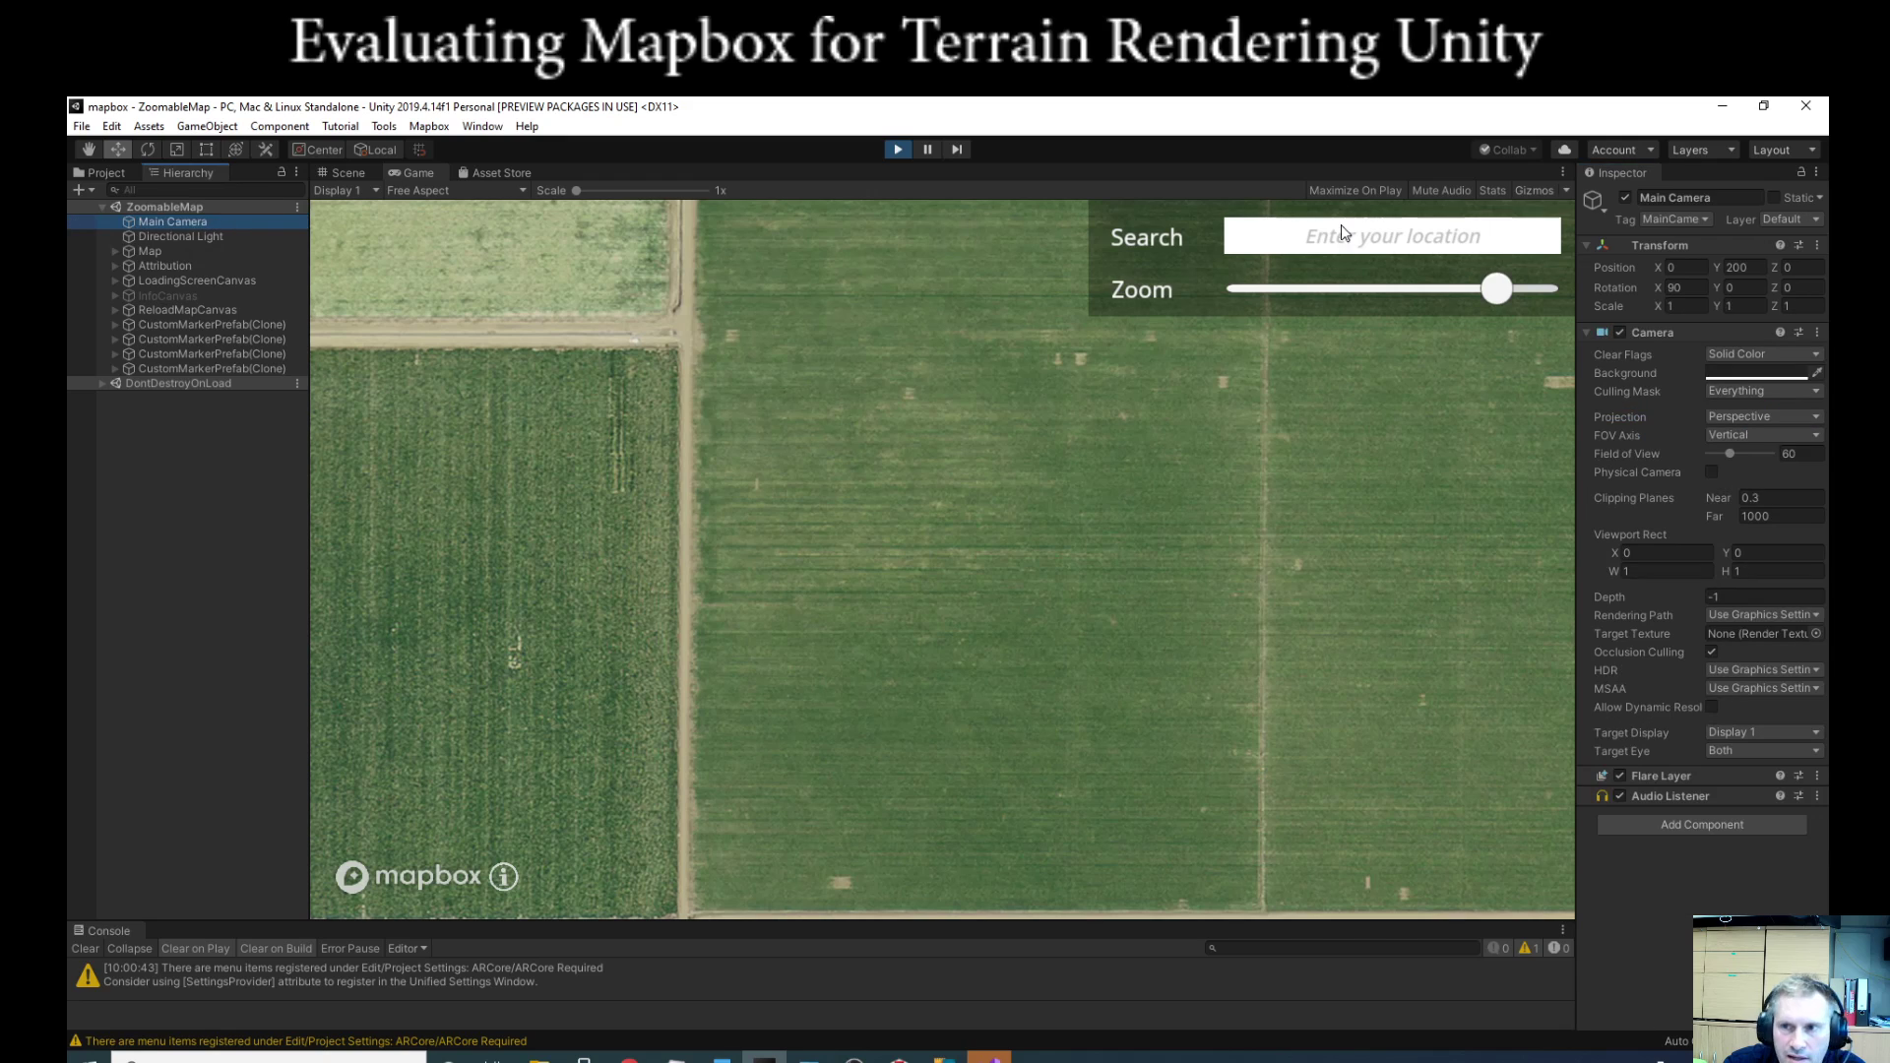
Step: Raise the Main Camera's Y position to 1014.9 and set its Far clipping plane to 100000
drag(1717, 267, 1575, 374)
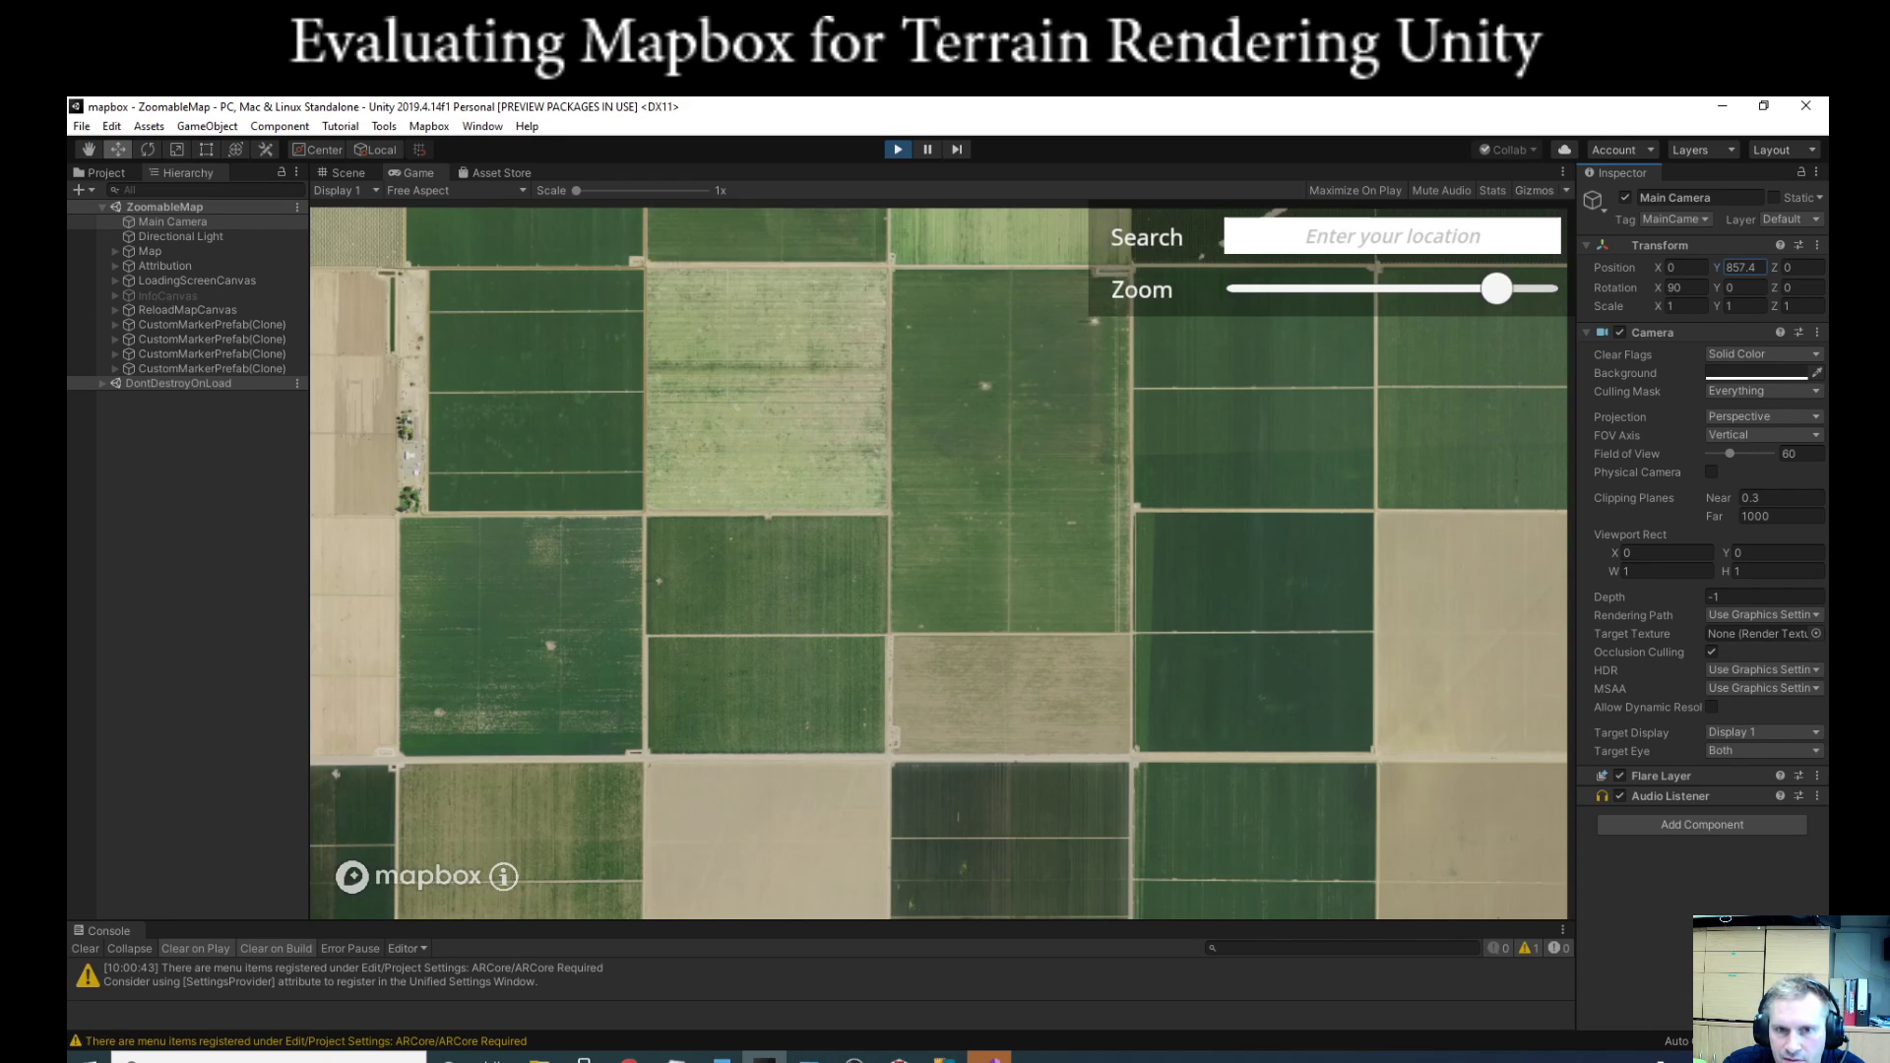
drag(1245, 352, 1603, 291)
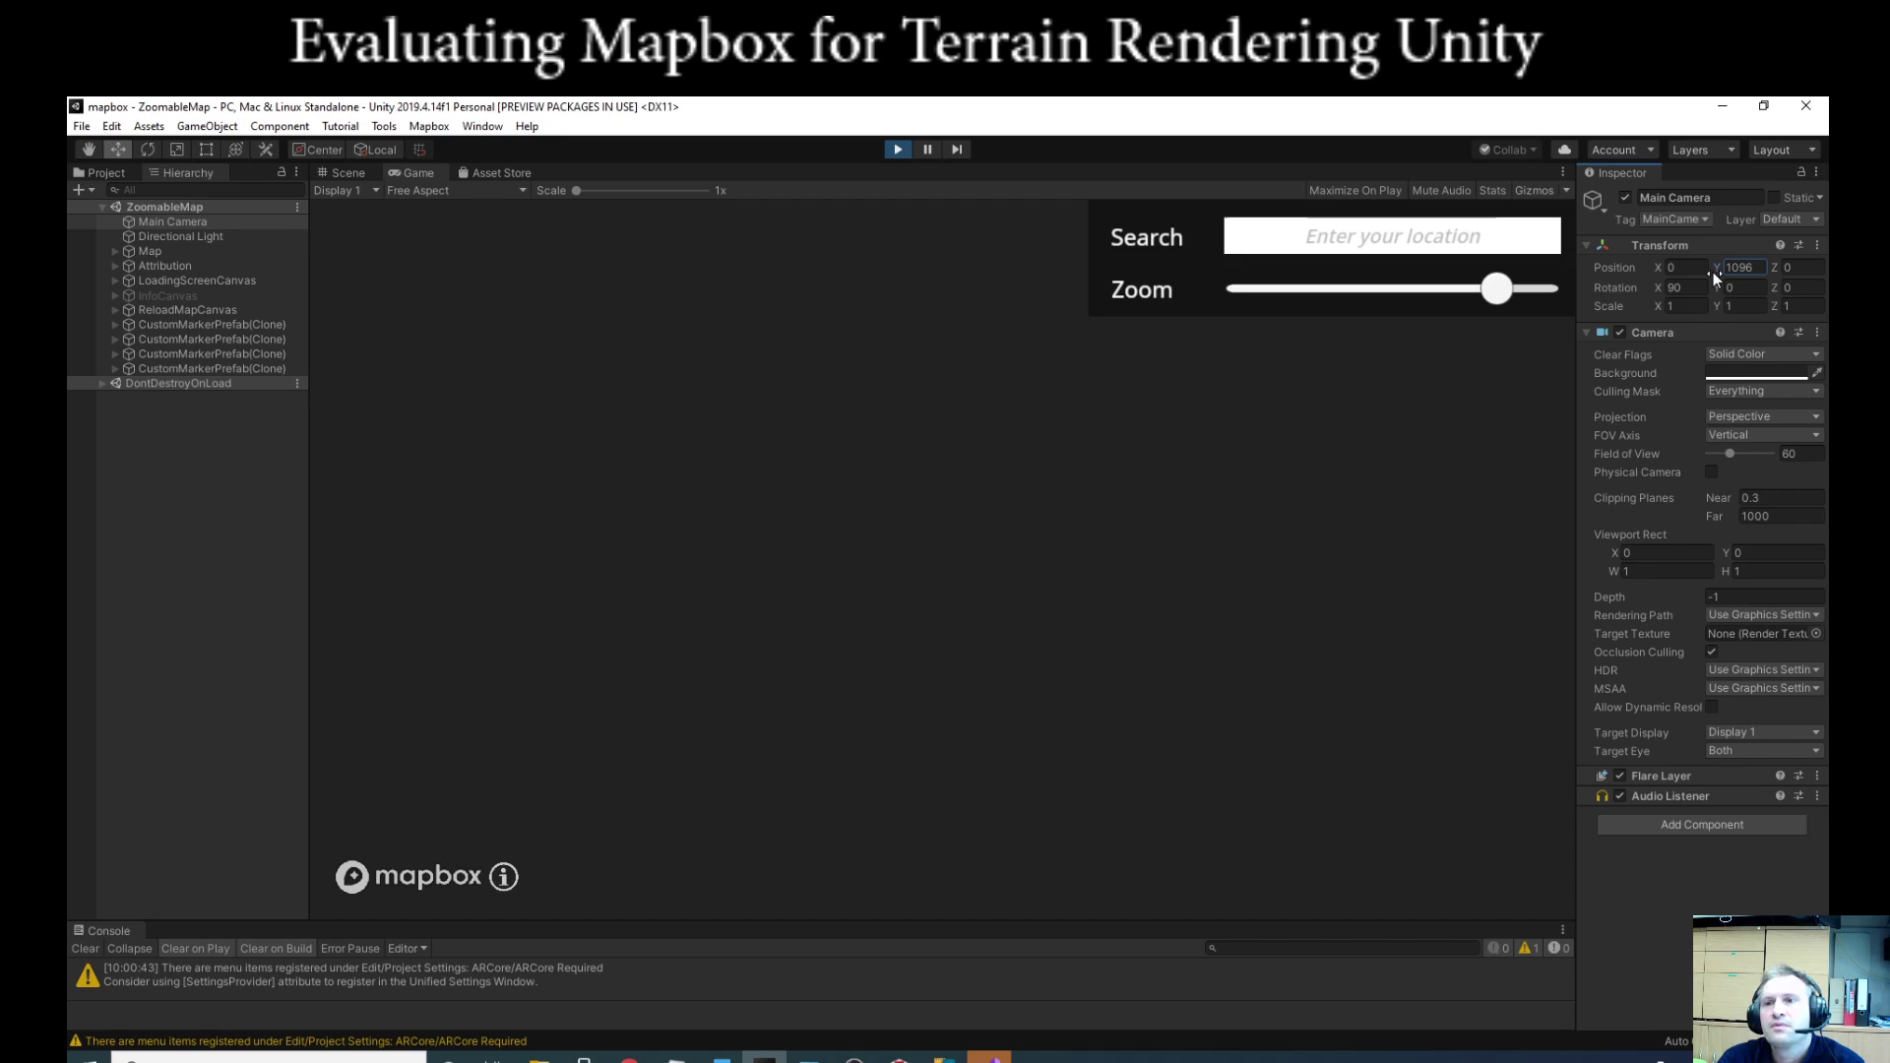
drag(1638, 268, 1534, 262)
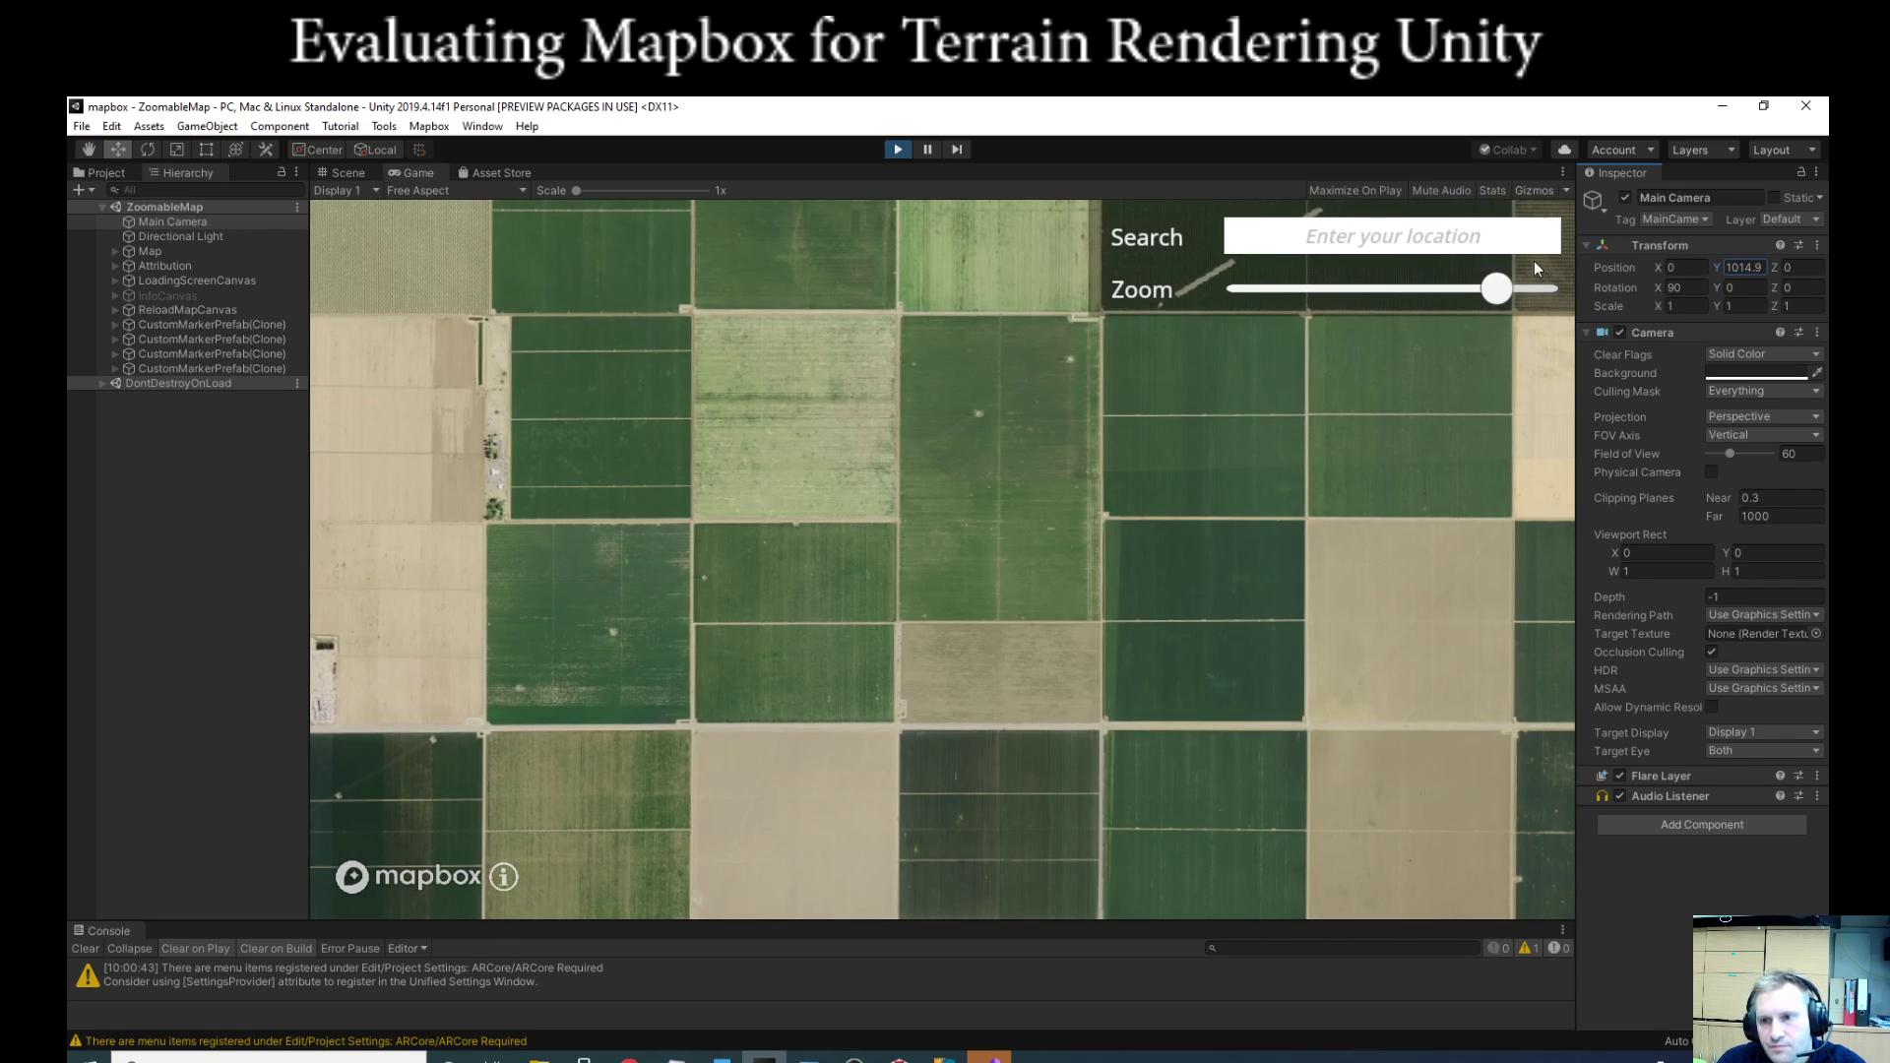
click(1772, 517)
text(100000)
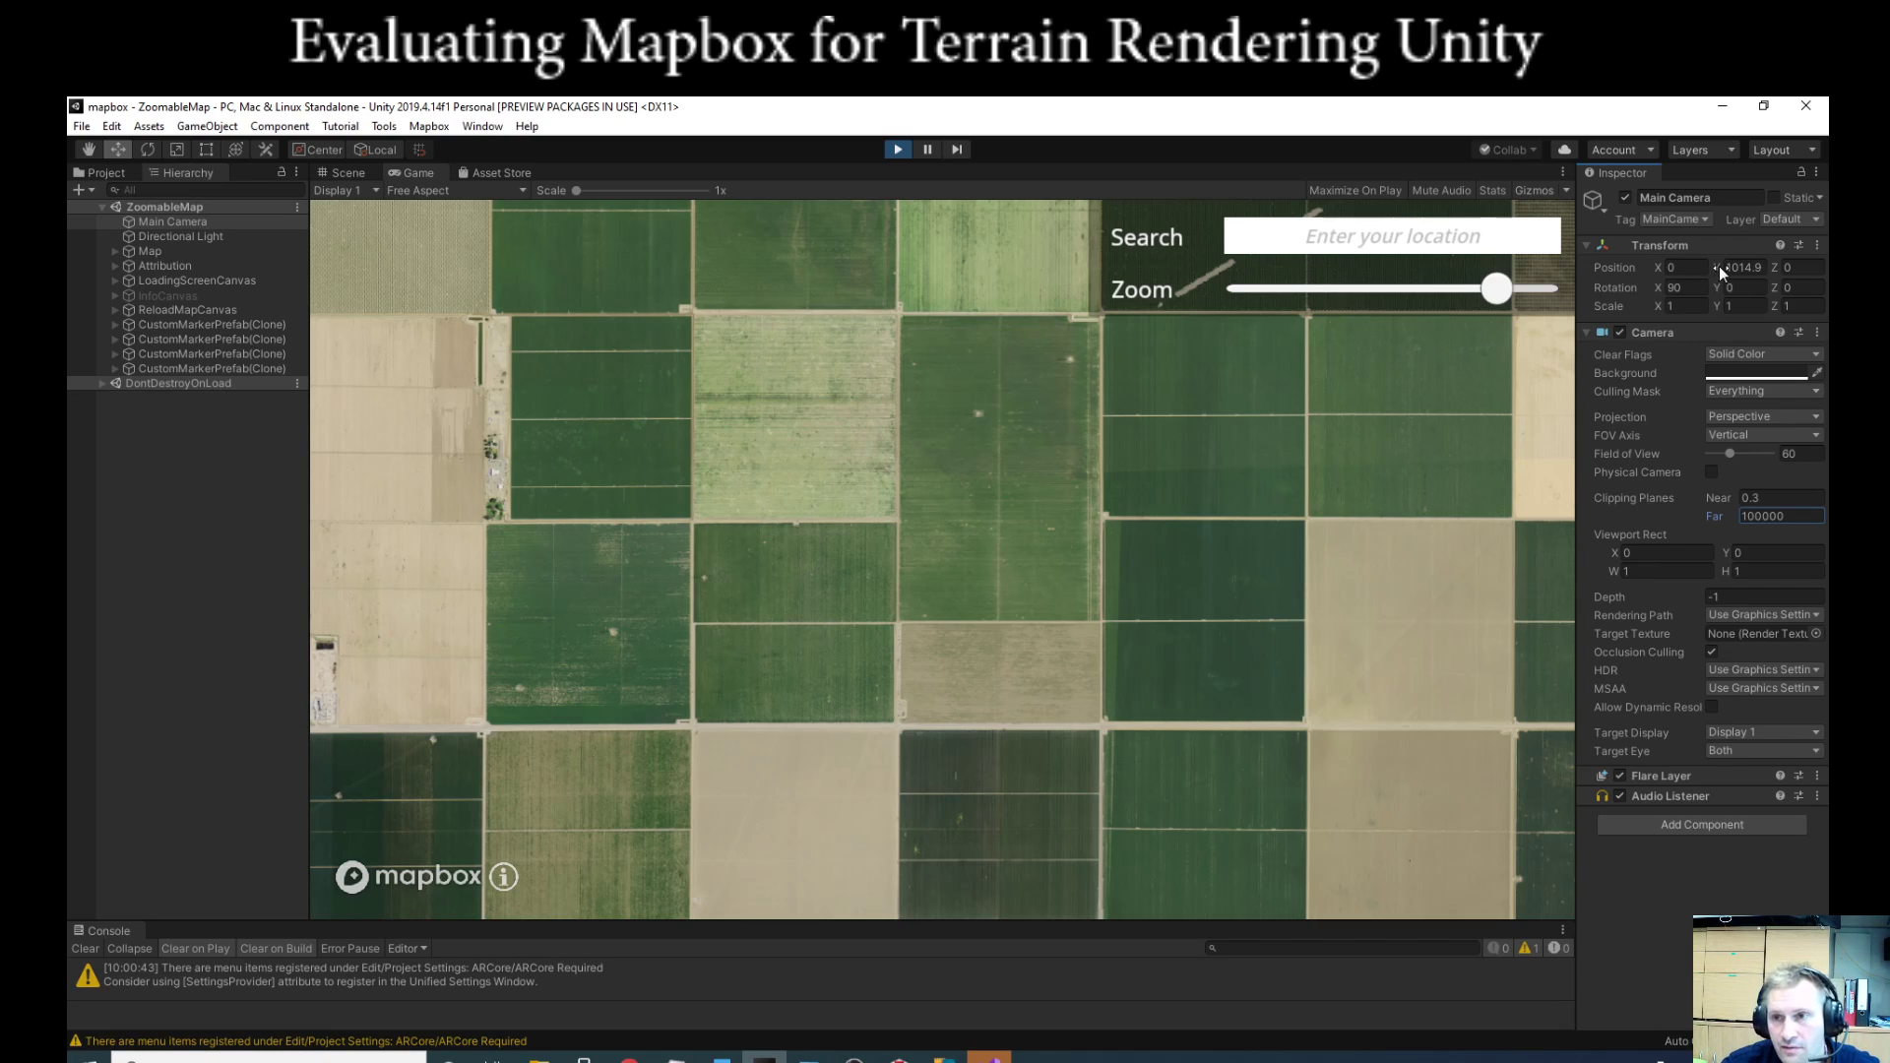
Step: Raise the Main Camera further to a Y position of 2124 and zoom the map out and in to test its tile coverage
drag(1715, 267, 1797, 268)
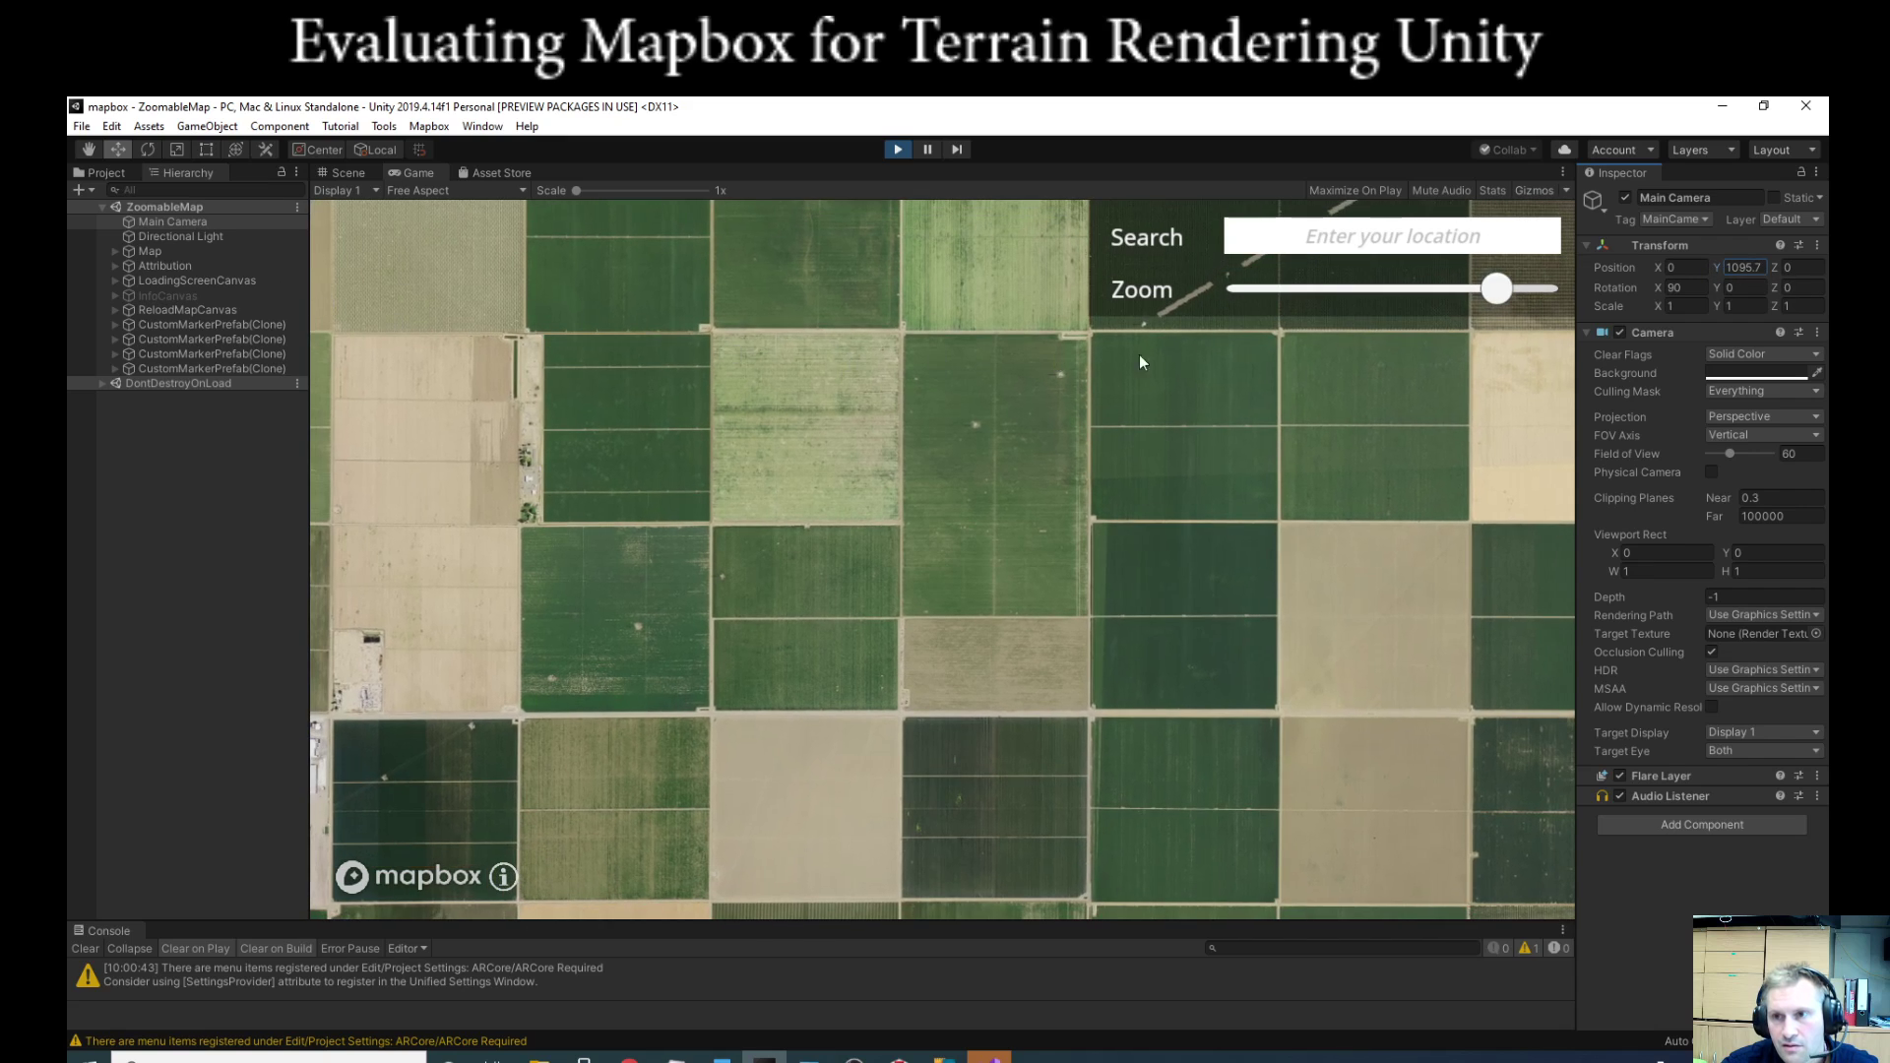
drag(1140, 363, 1600, 335)
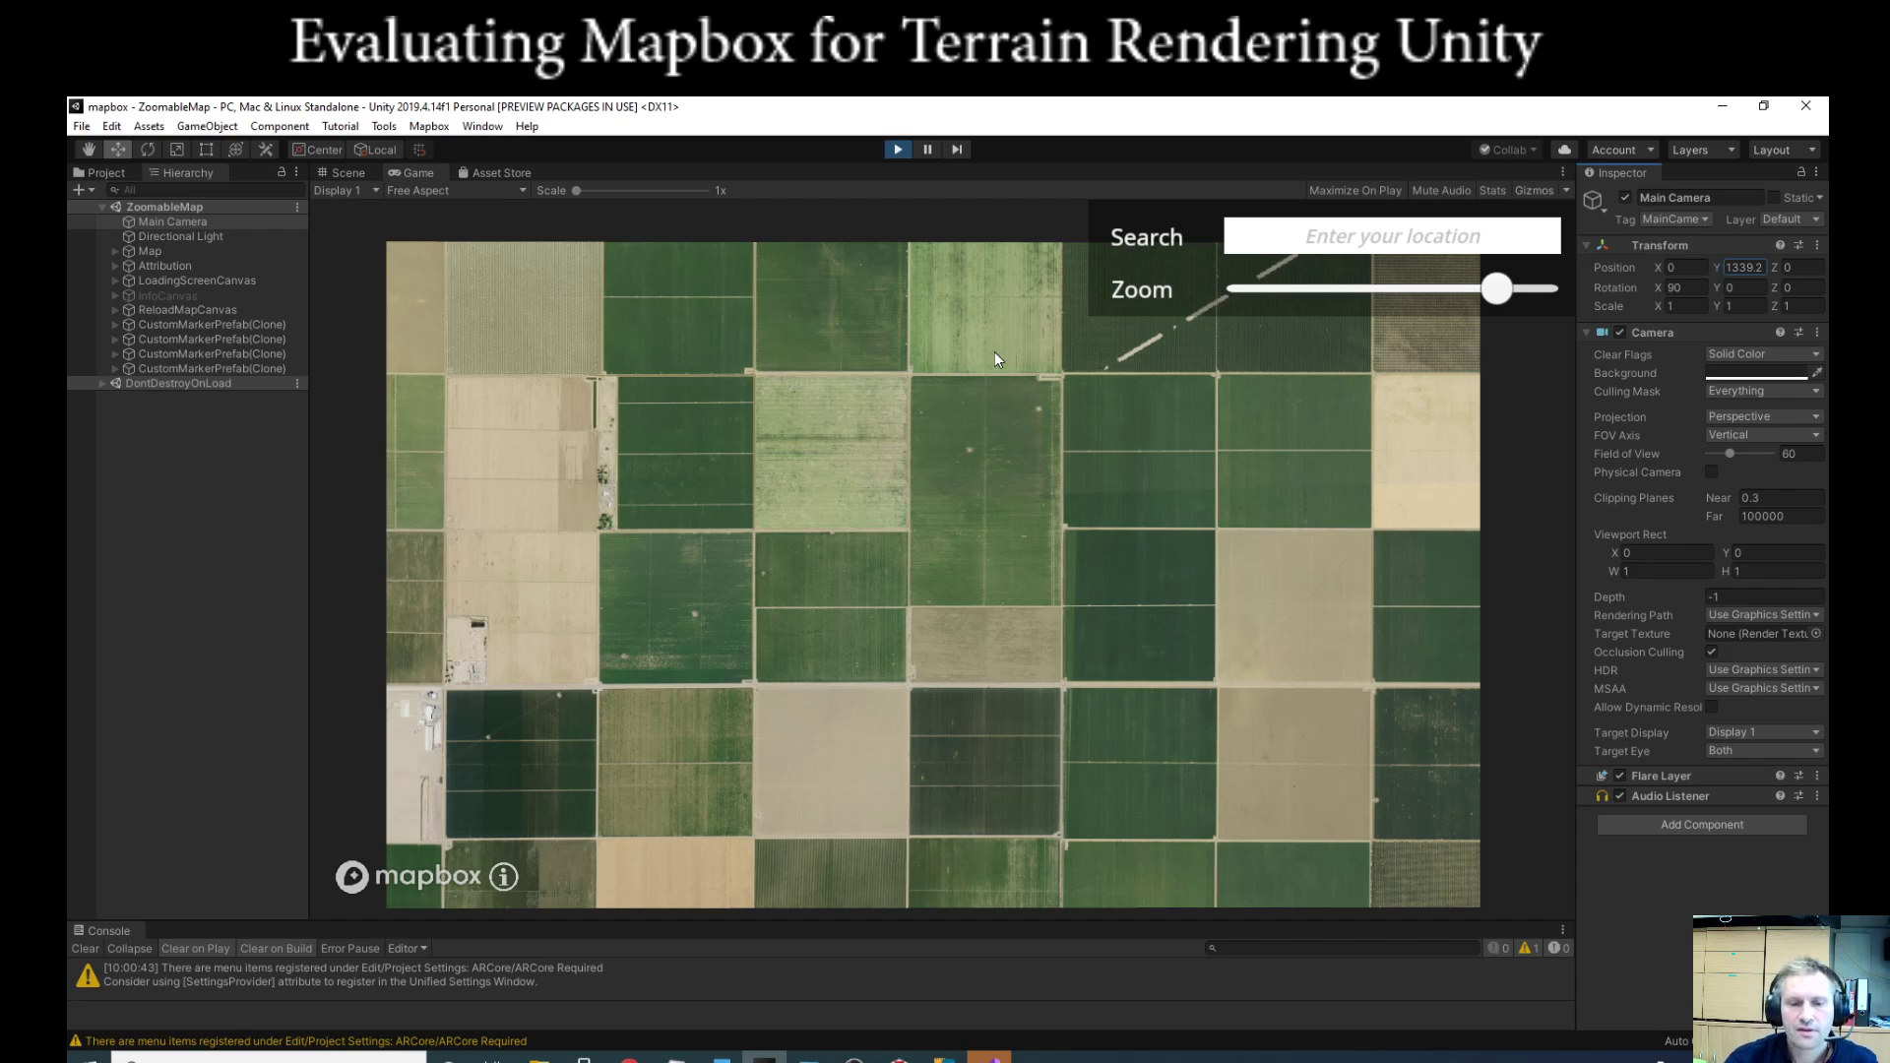
scroll(995, 359, down, 3)
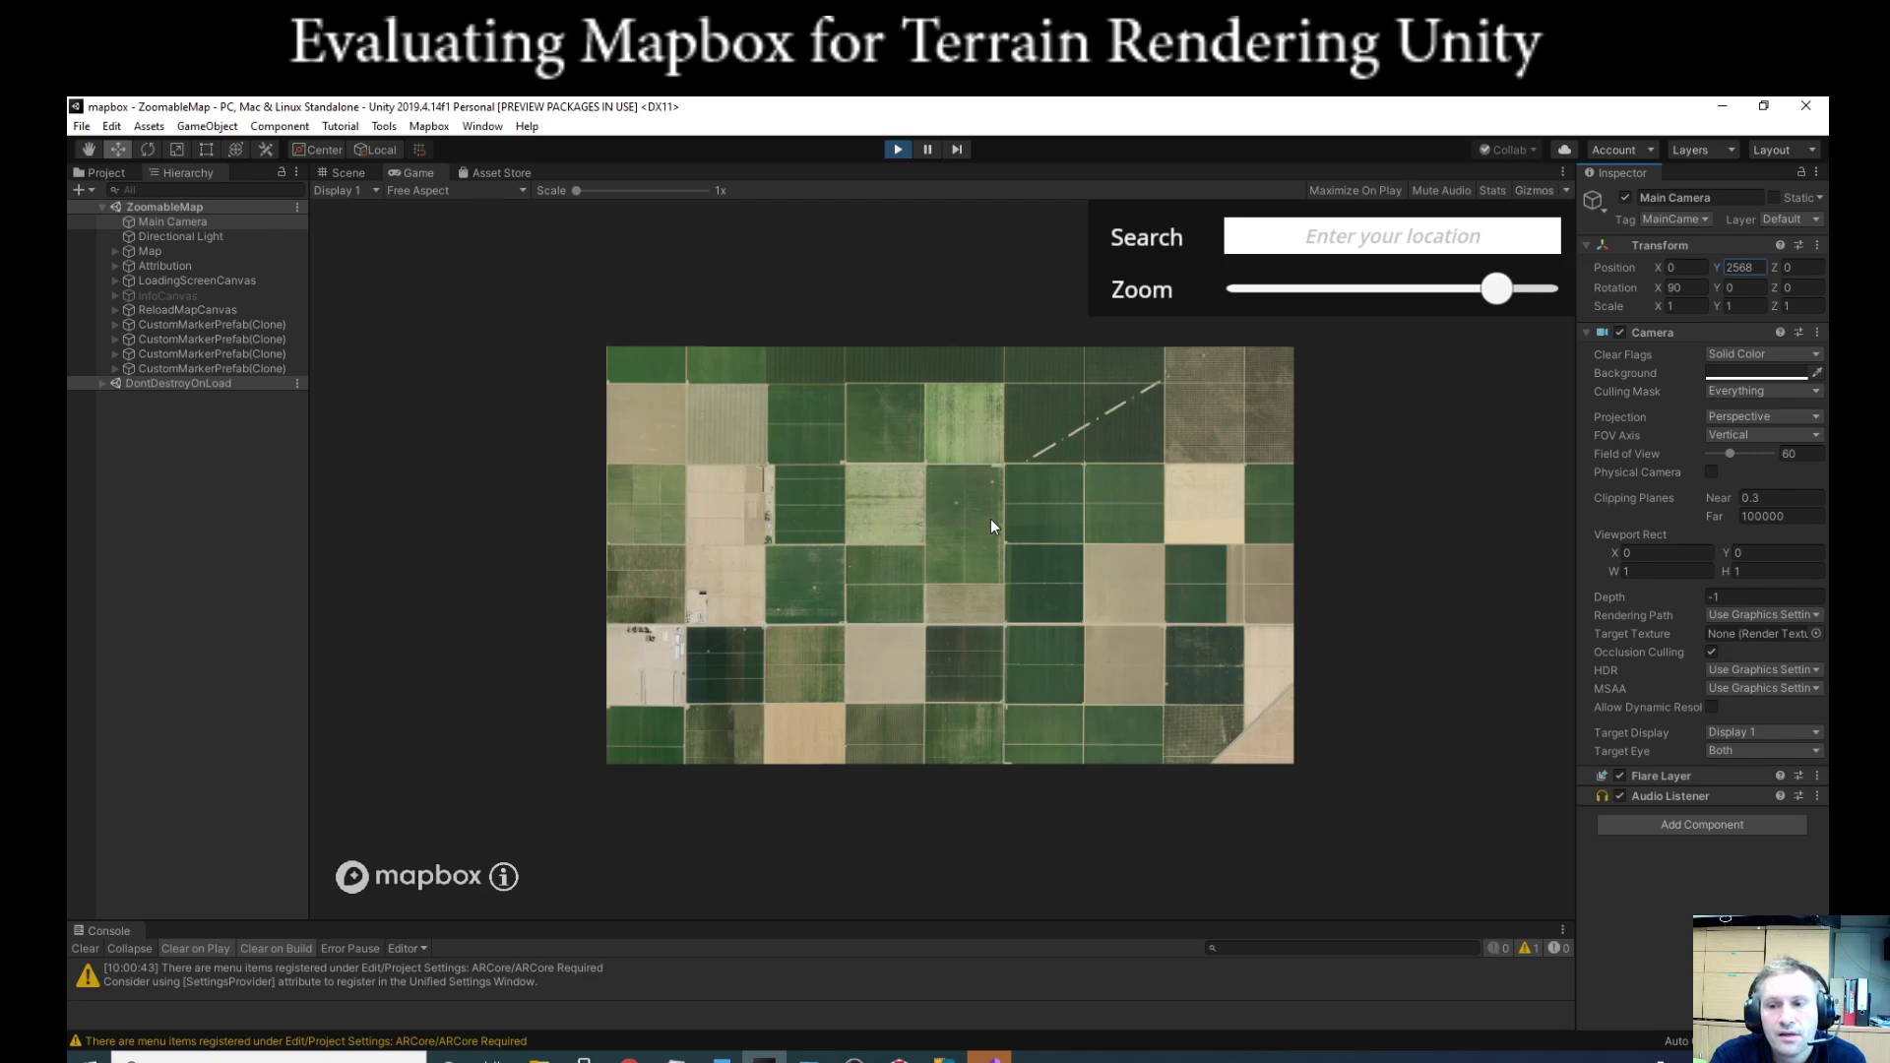
scroll(992, 527, up, 3)
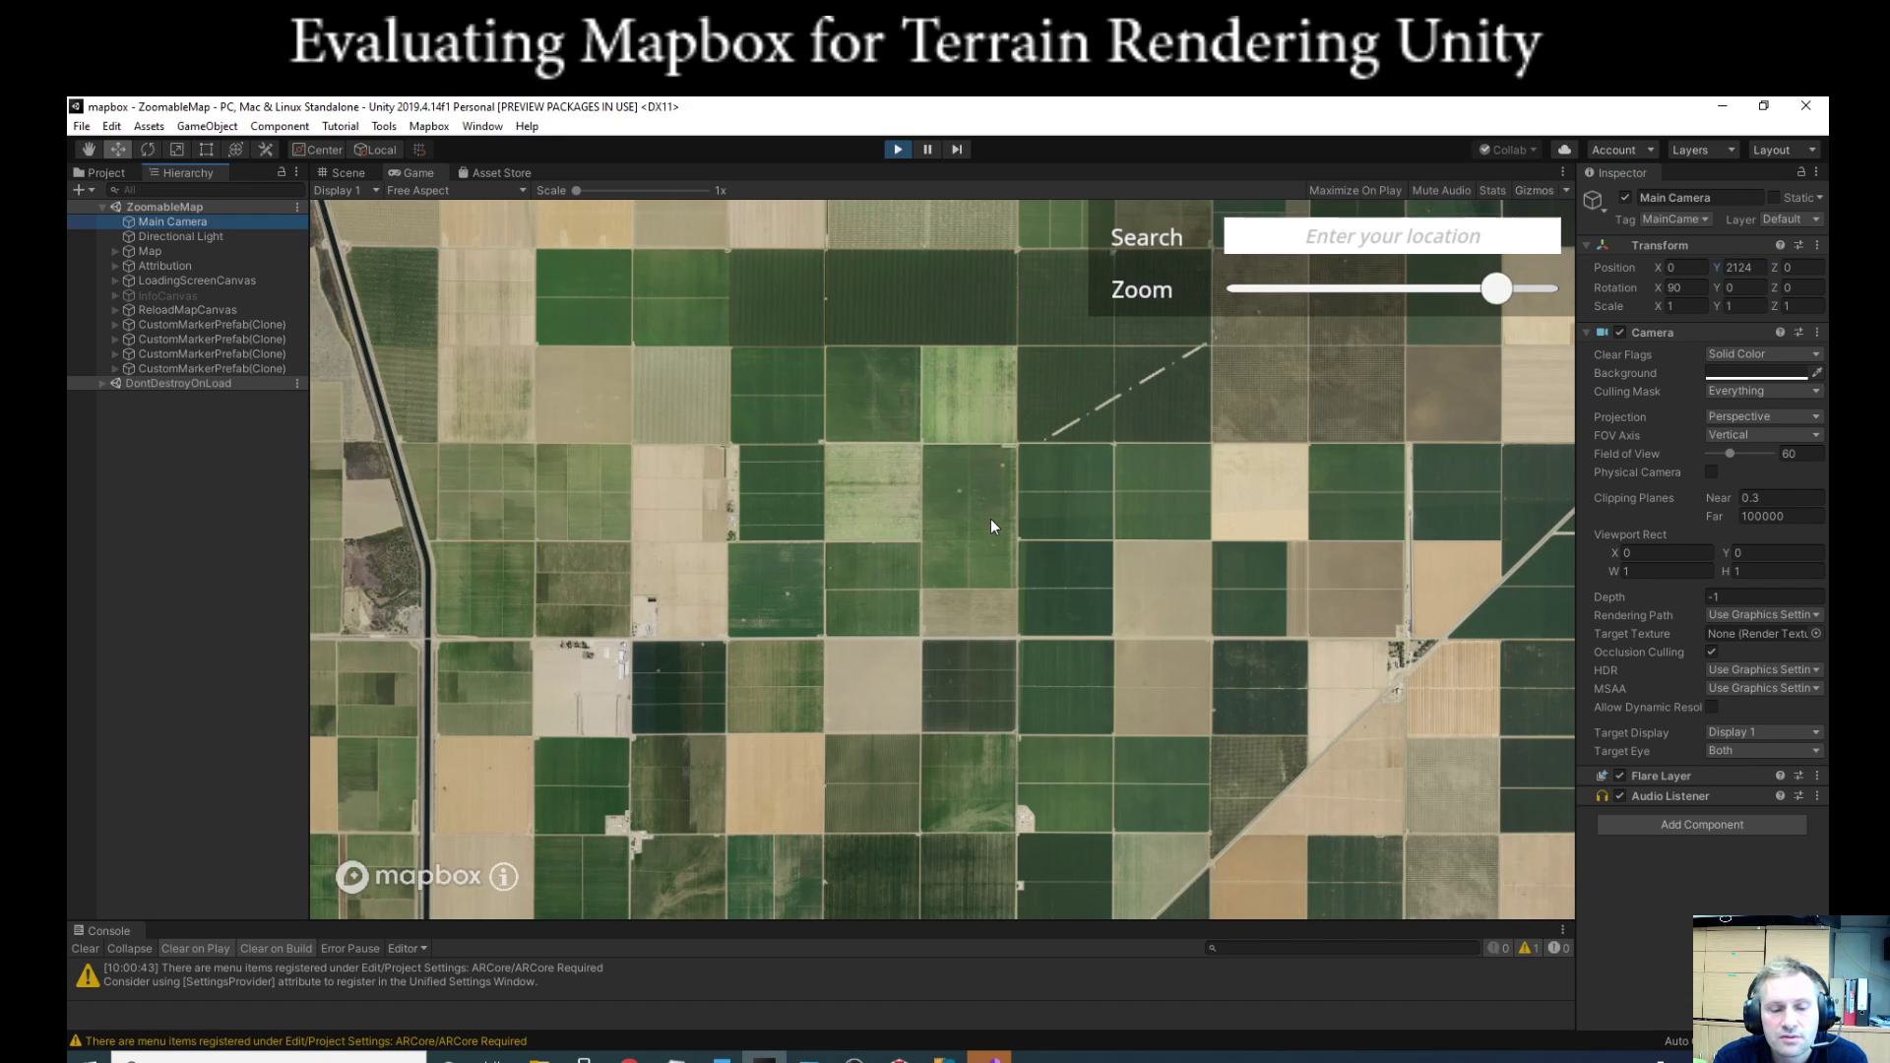
click(868, 1056)
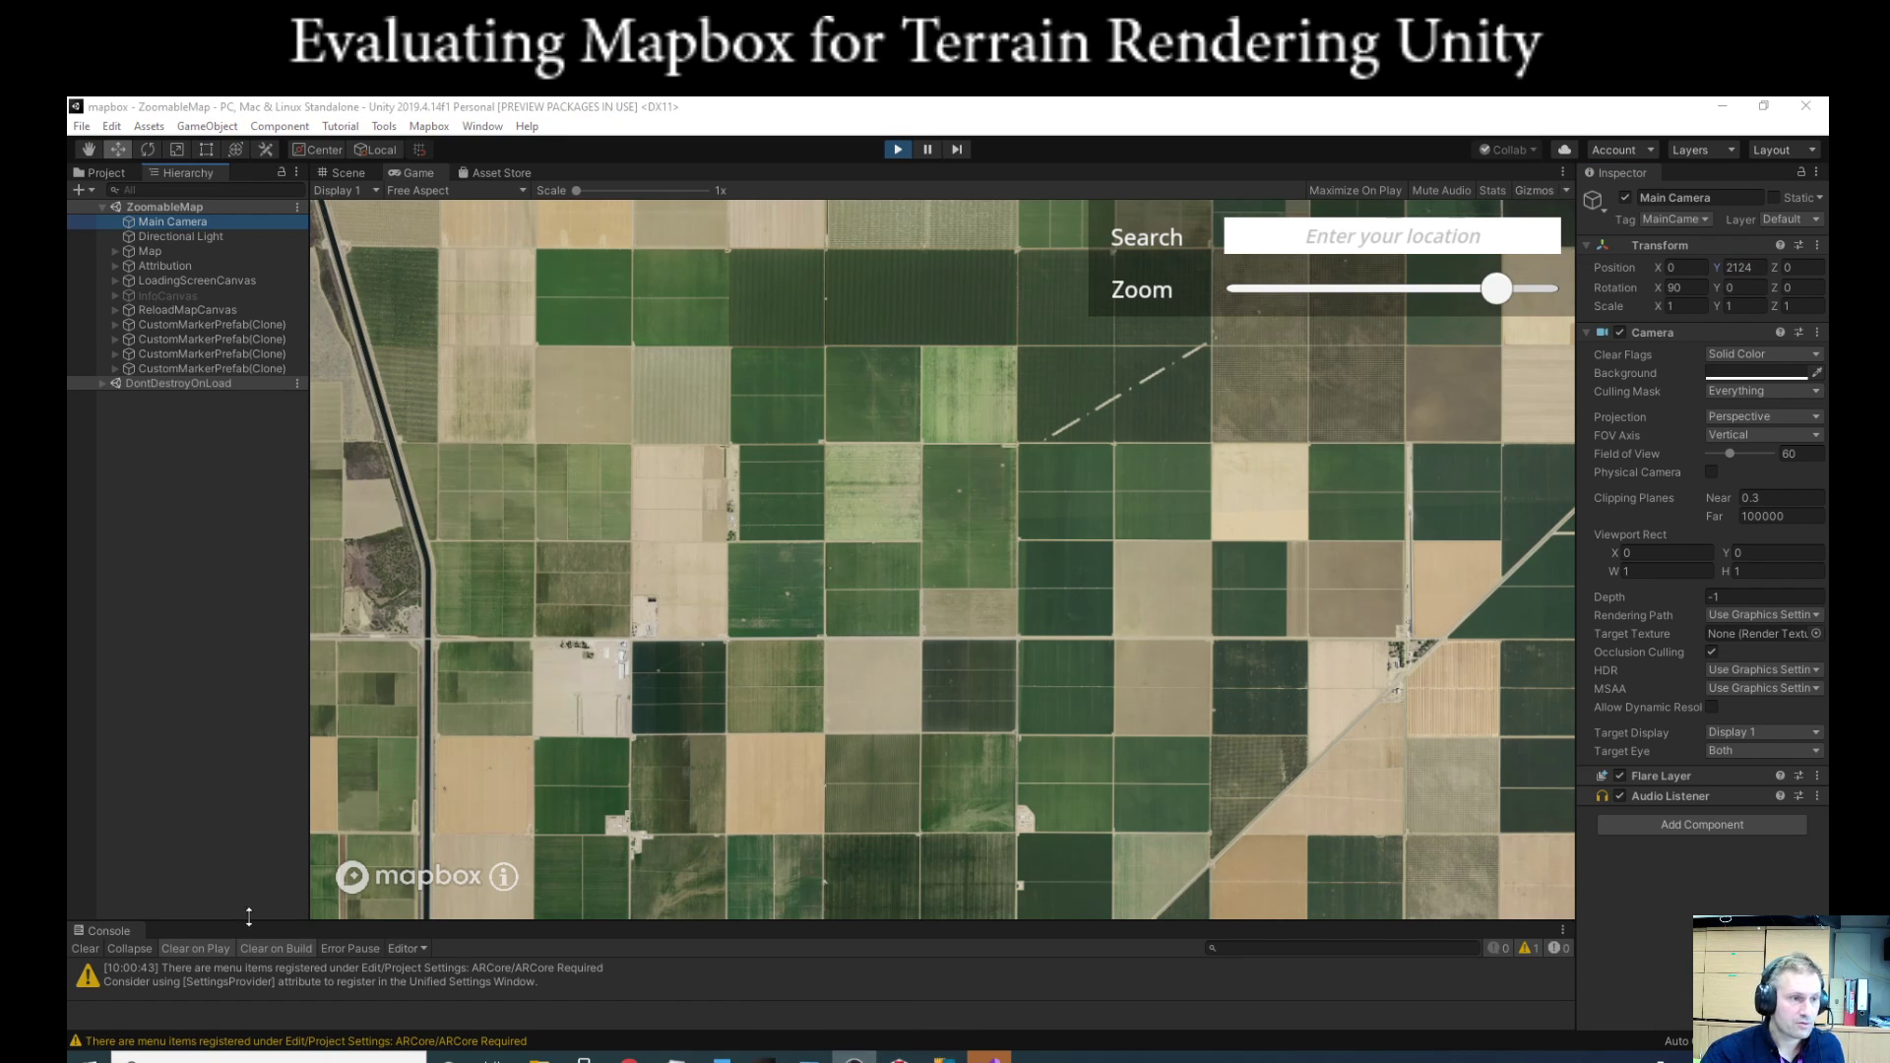